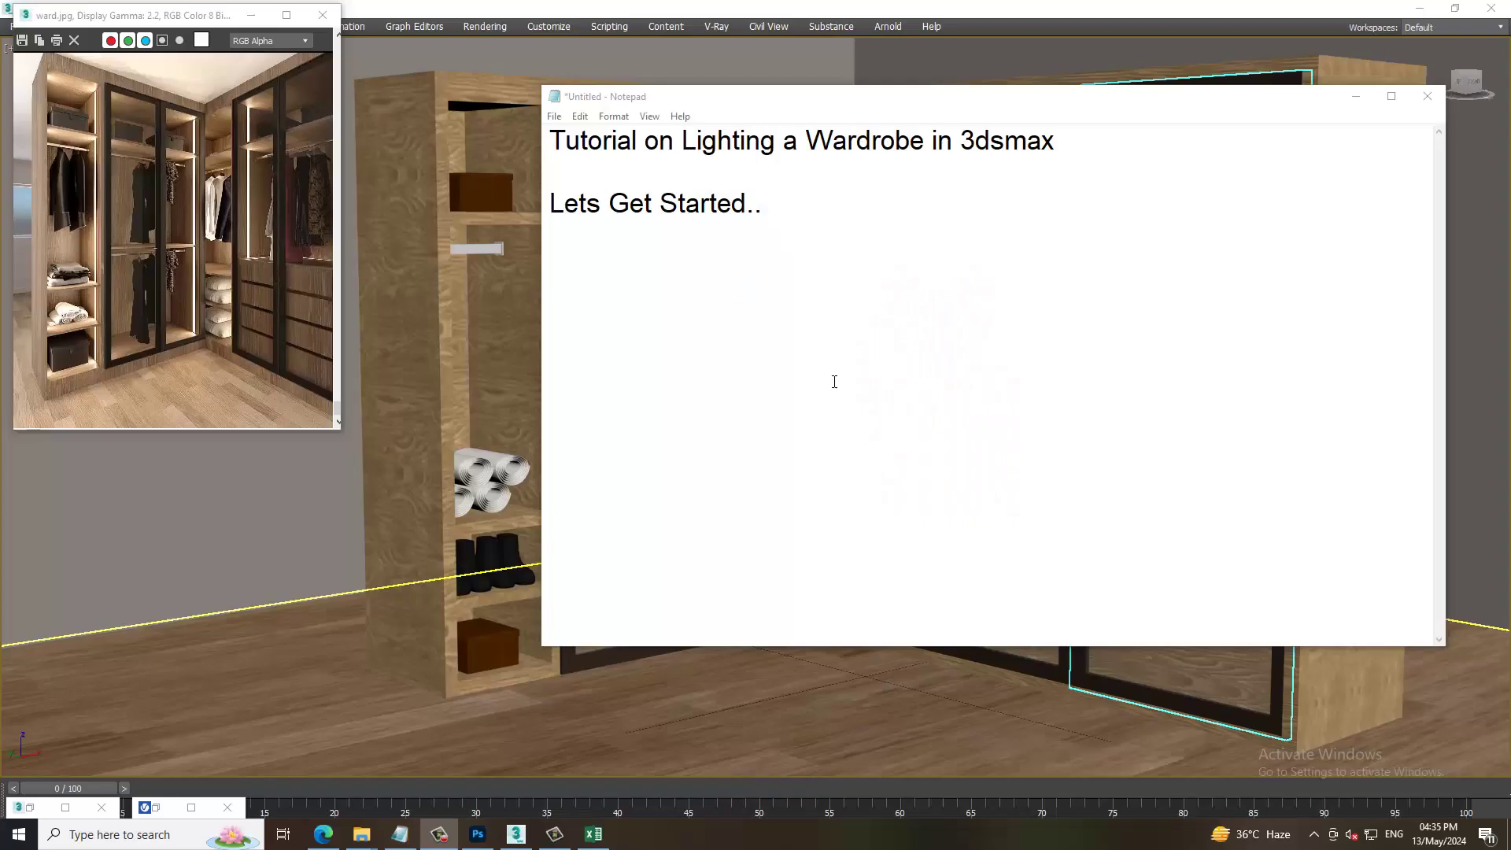
- Select both lines of the 'Tutorial on Lighting a Wardrobe in 3dsmax' note
mouse_move(834, 382)
left_mouse_down()
mouse_move(616, 142)
mouse_move(550, 140)
left_mouse_up()
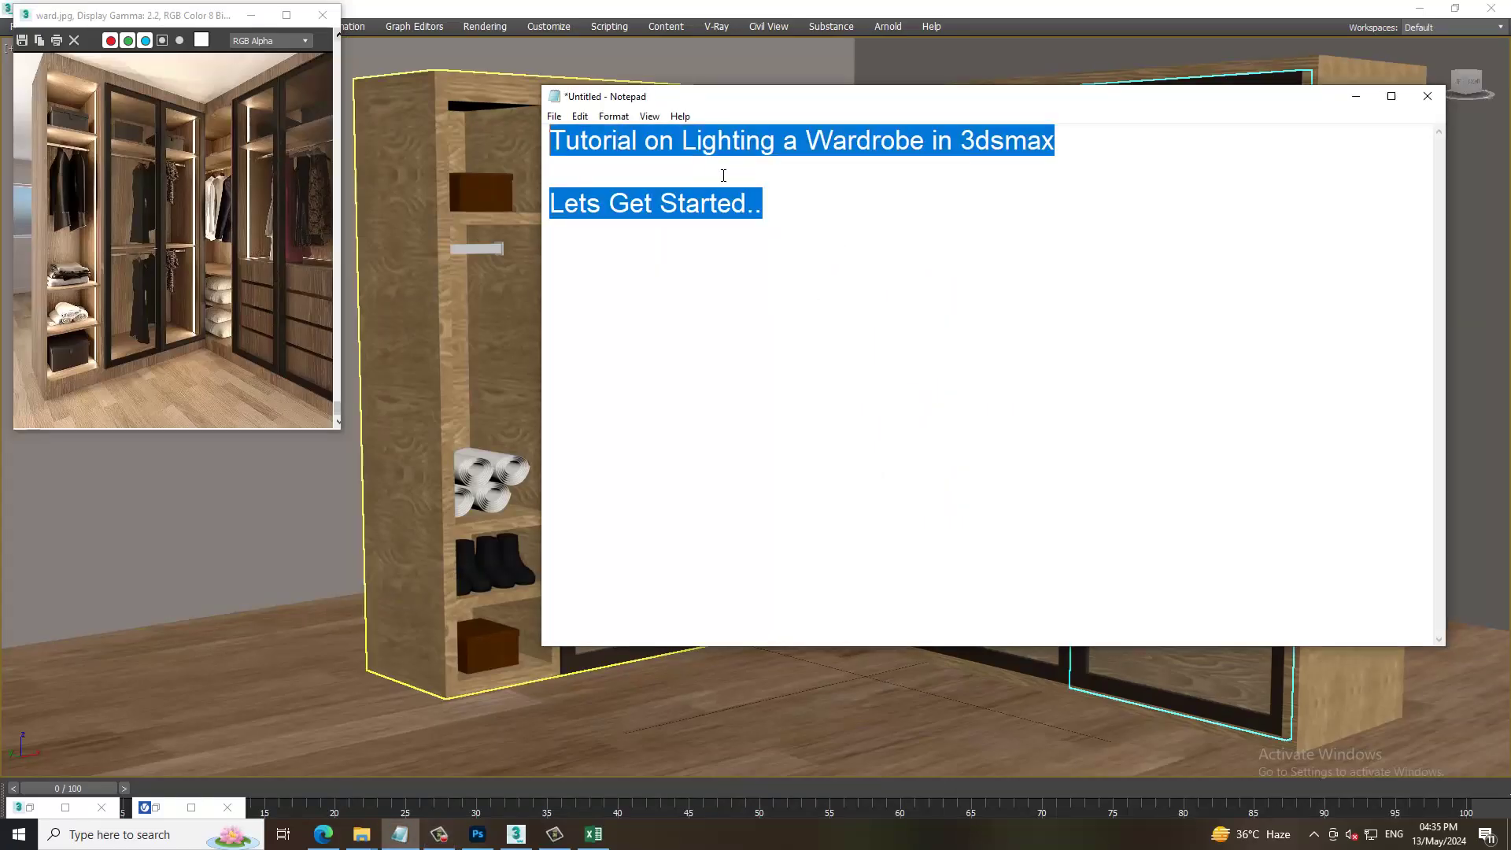
- Minimize the note and zoom around the wardrobe scene in the viewport
left_click(1355, 100)
scroll(890, 426, "down", 1)
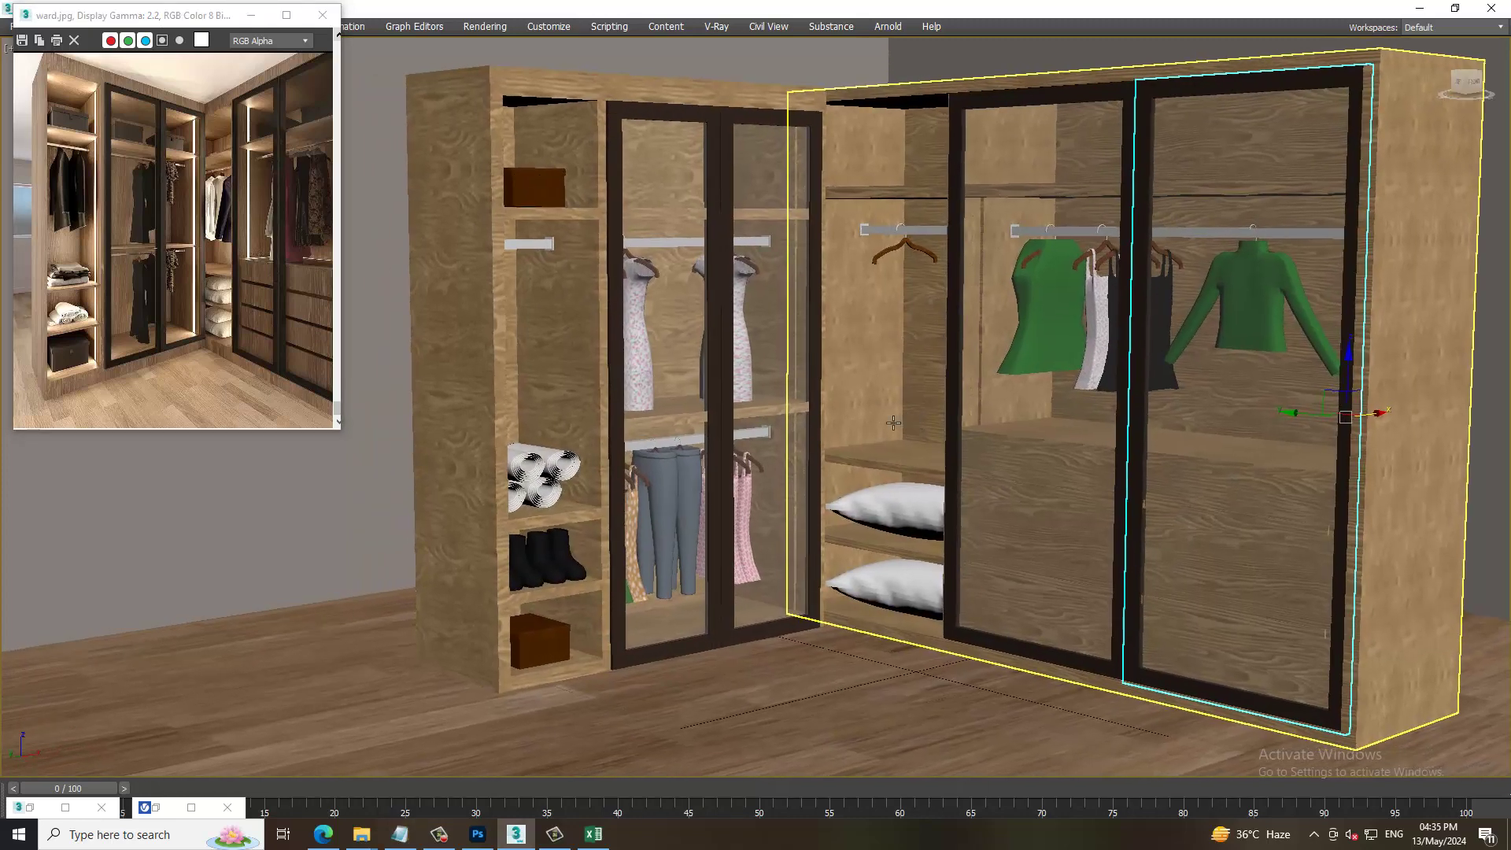
scroll(890, 427, "down", 3)
scroll(890, 427, "up", 1)
scroll(890, 426, "up", 1)
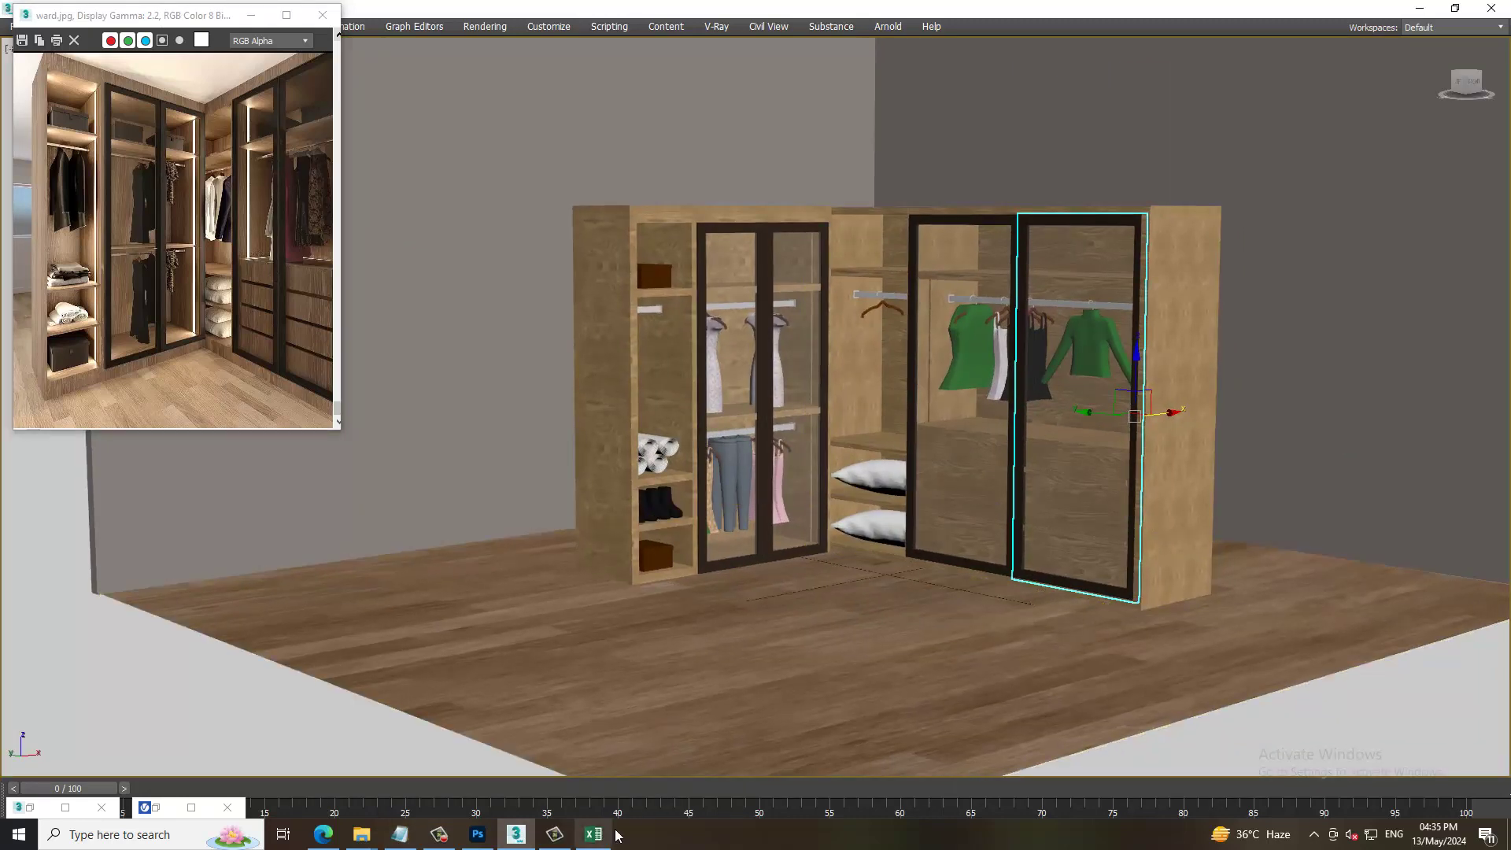
scroll(874, 582, "up", 3)
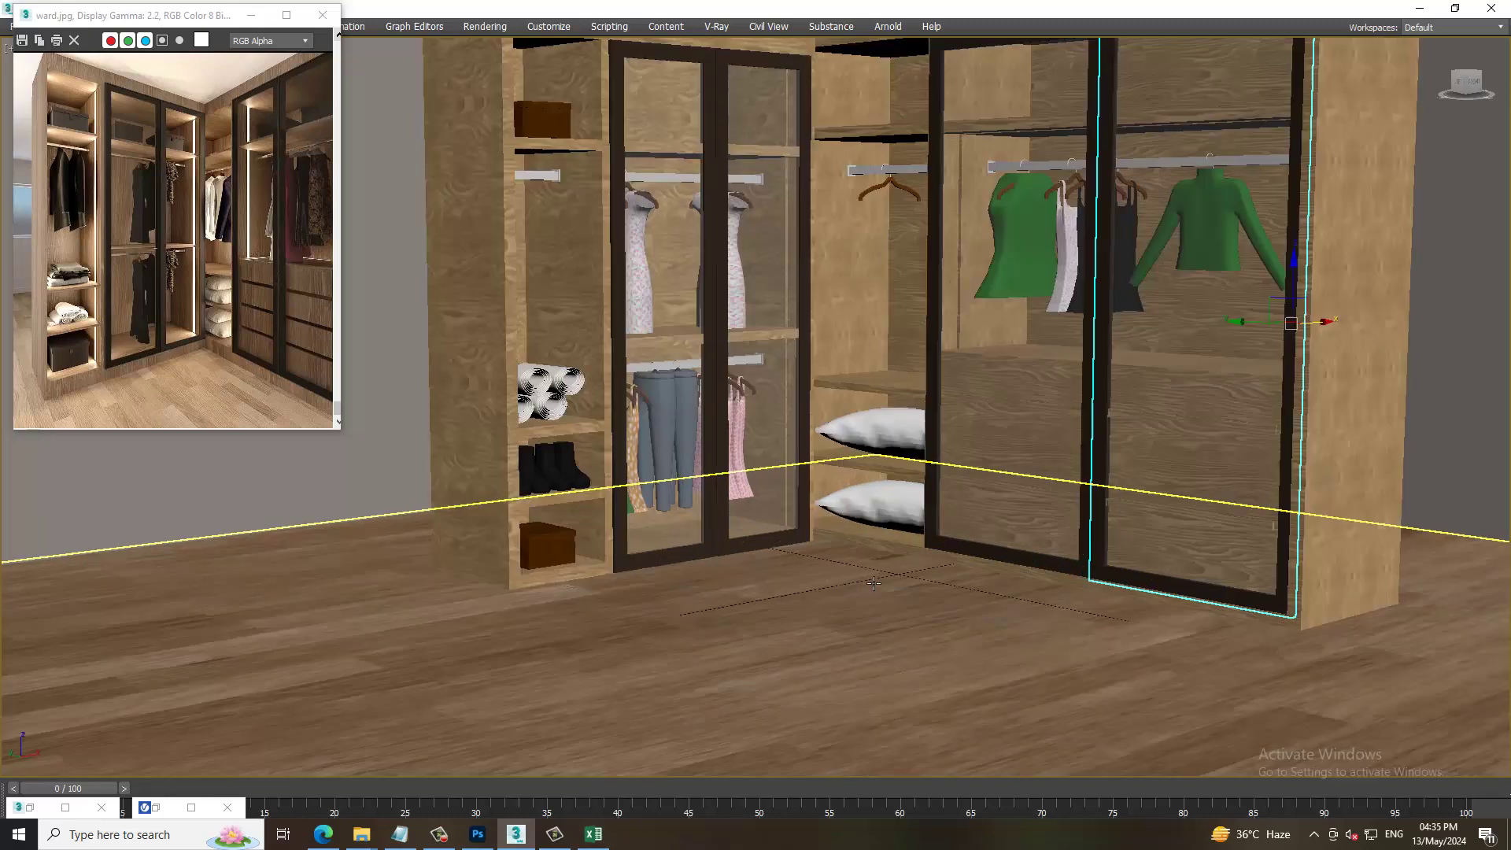
- Restore the note and add the line 'Lets start adding lights'
left_click(399, 834)
left_click(815, 242)
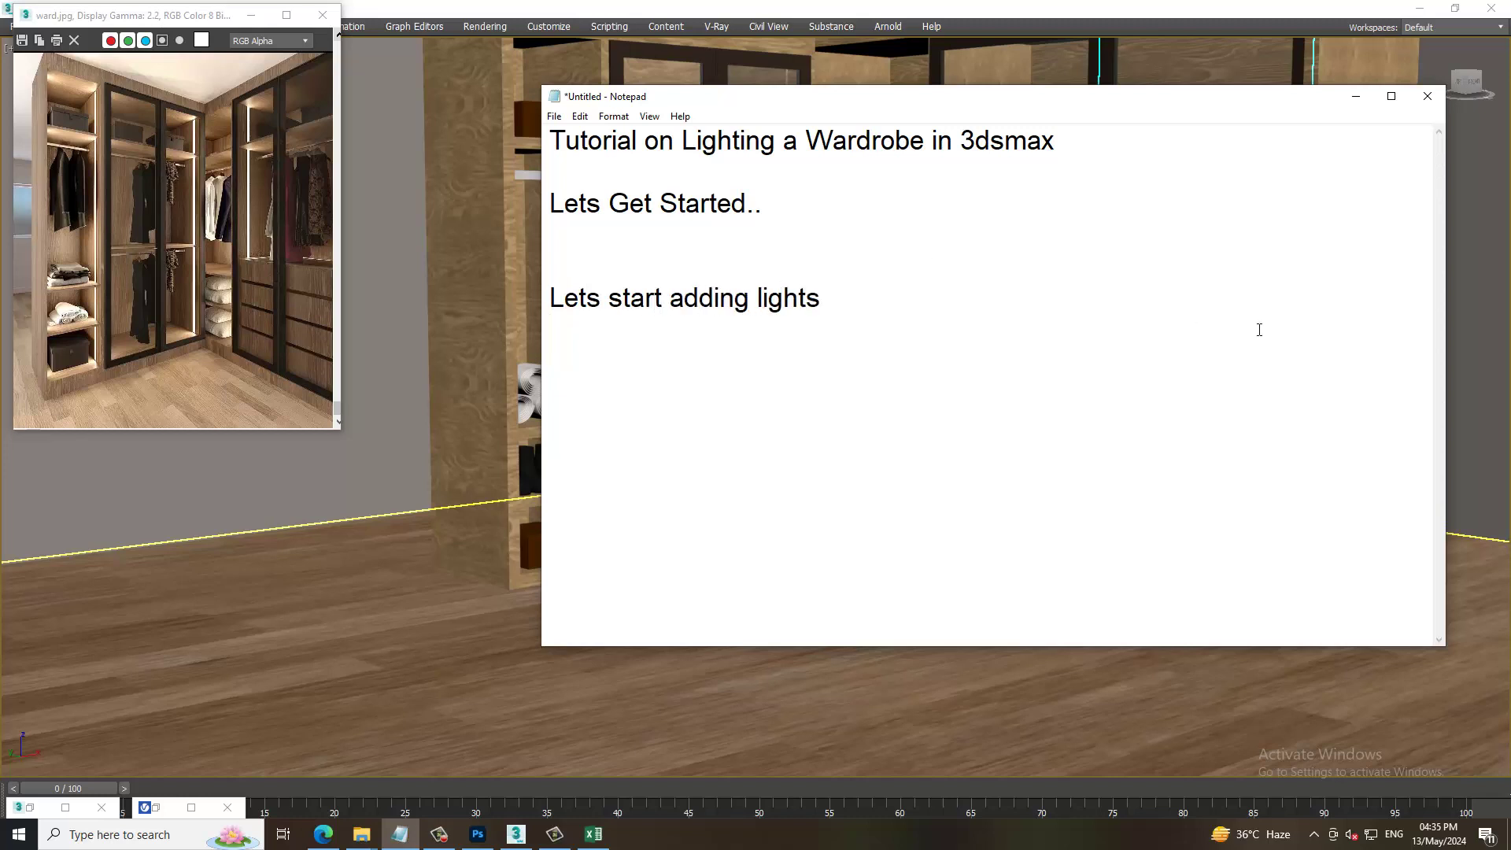
key("Return")
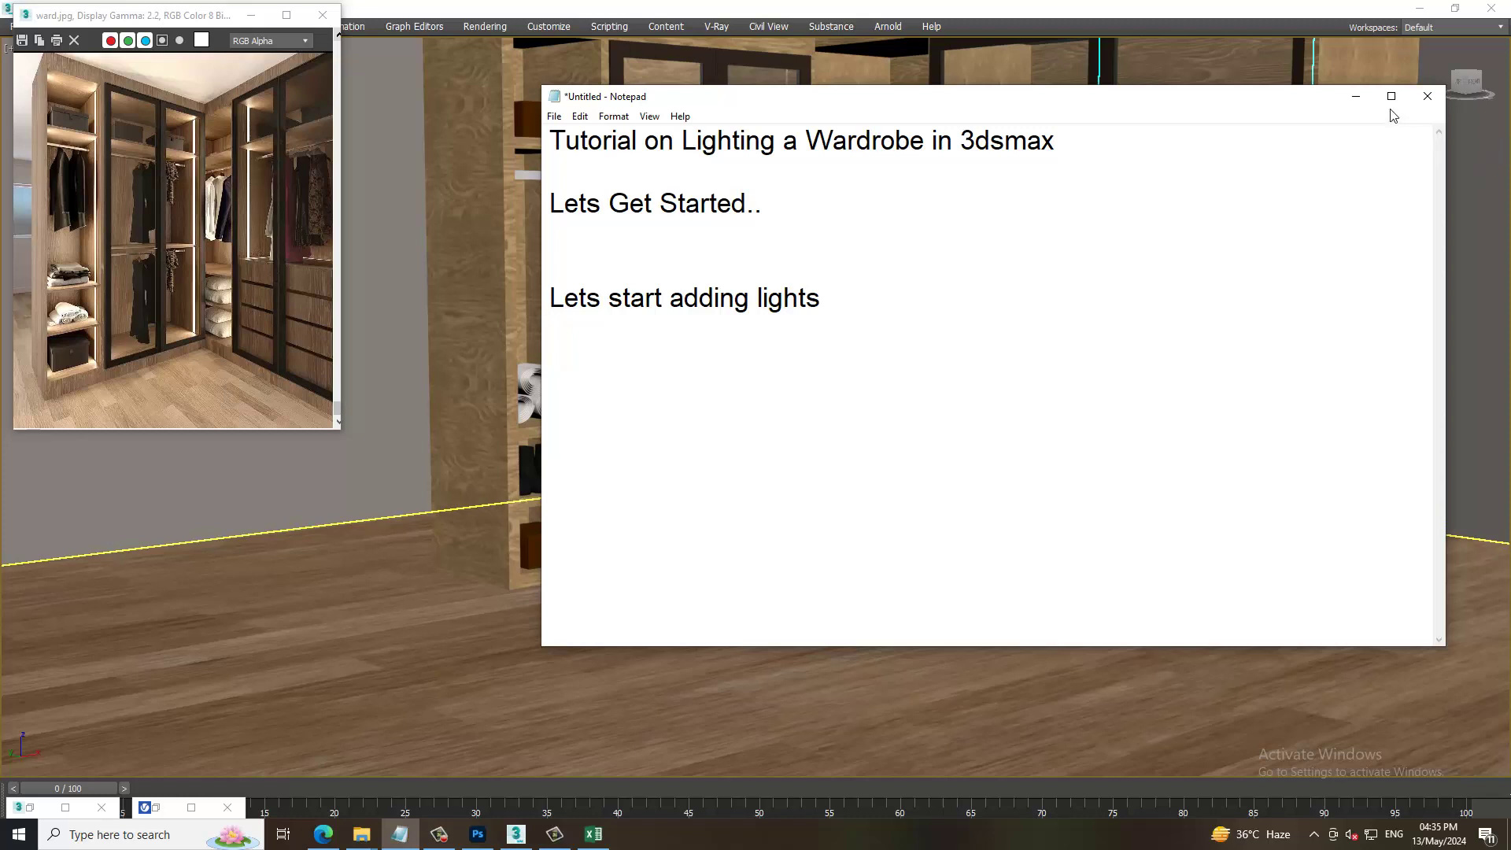
- Return to 3ds Max, select Wall001 and show the Create panel
left_click(1355, 96)
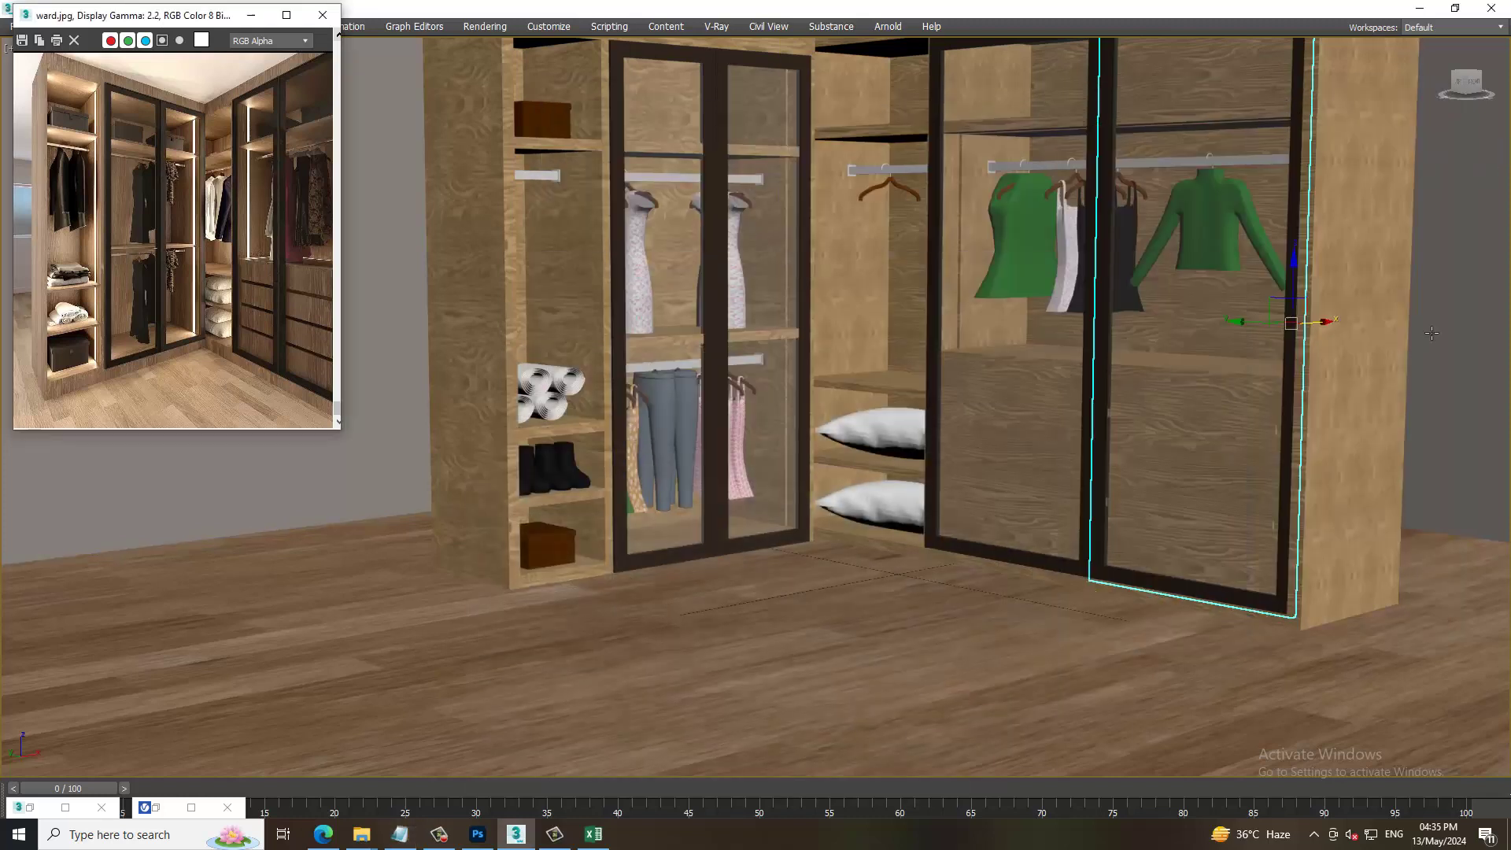
left_click(1455, 255)
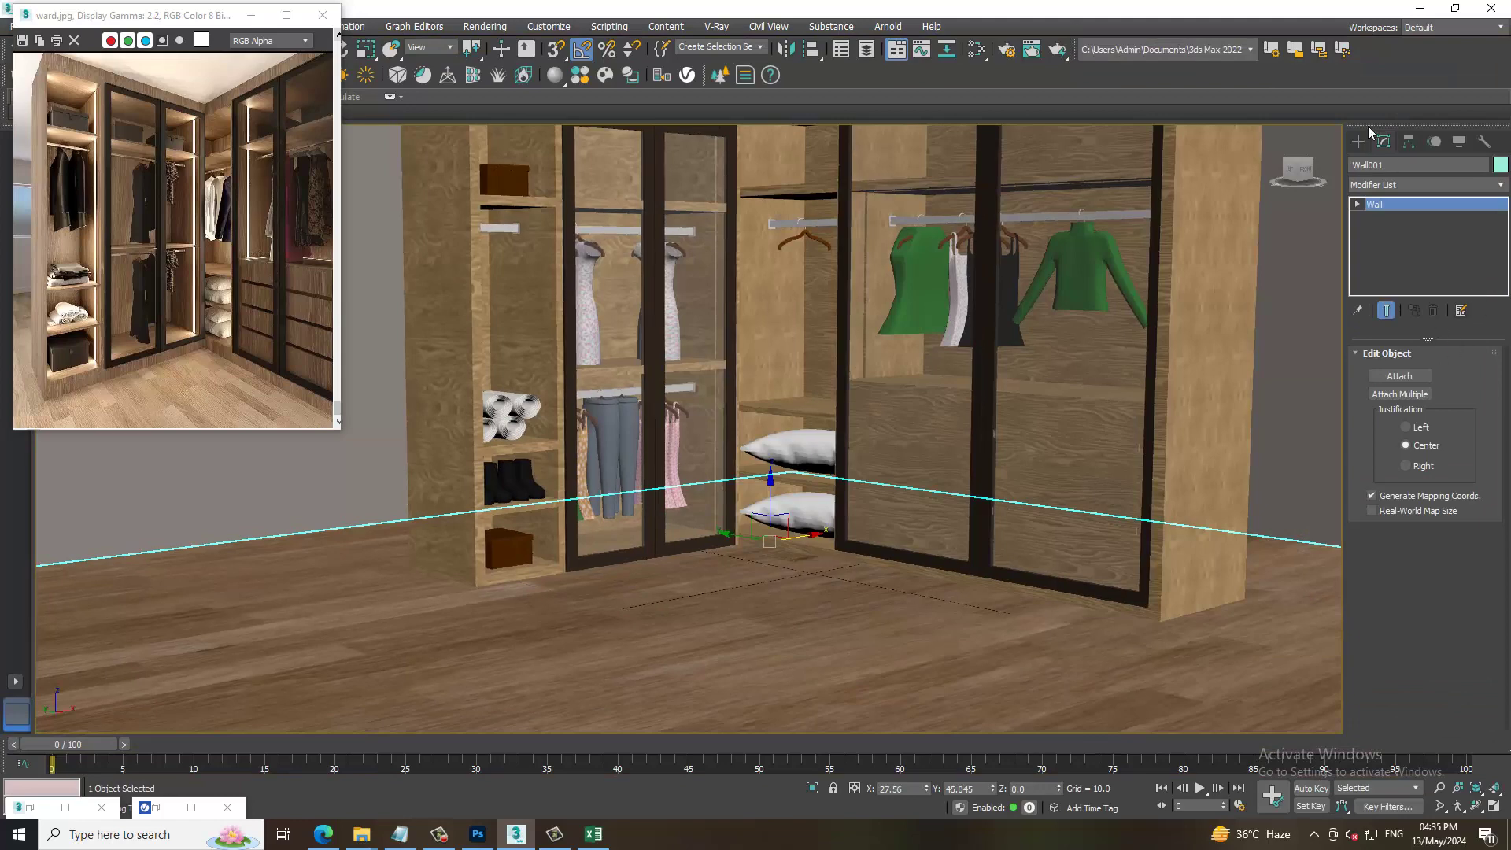
left_click(1358, 142)
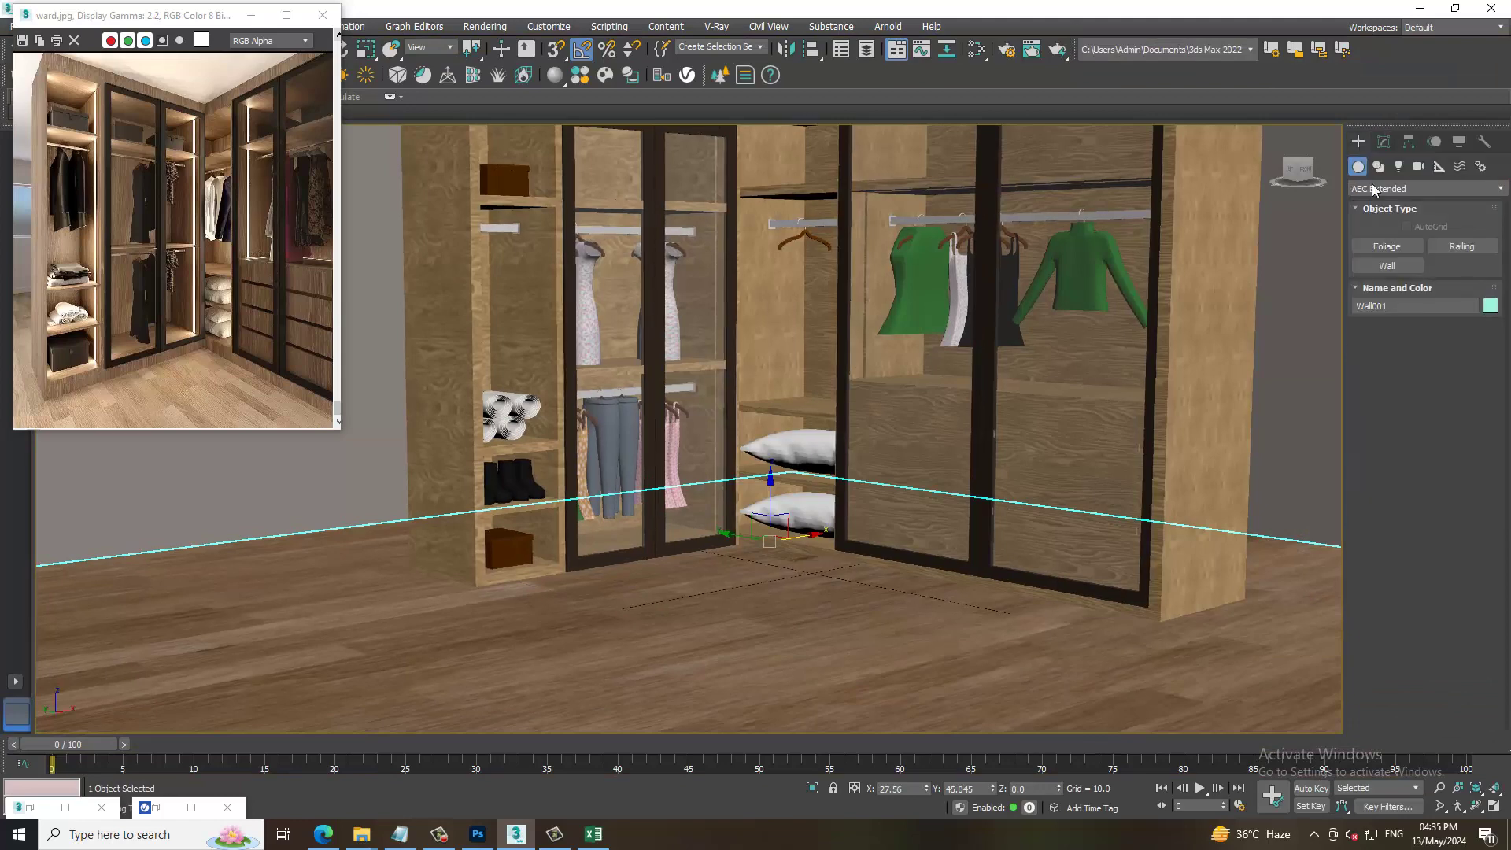
- Draw a thin Standard Primitives box, Box043, on the floor beside the pillows
left_click(1417, 189)
left_click(1386, 247)
middle_click_drag(692, 472, 682, 543, "alt")
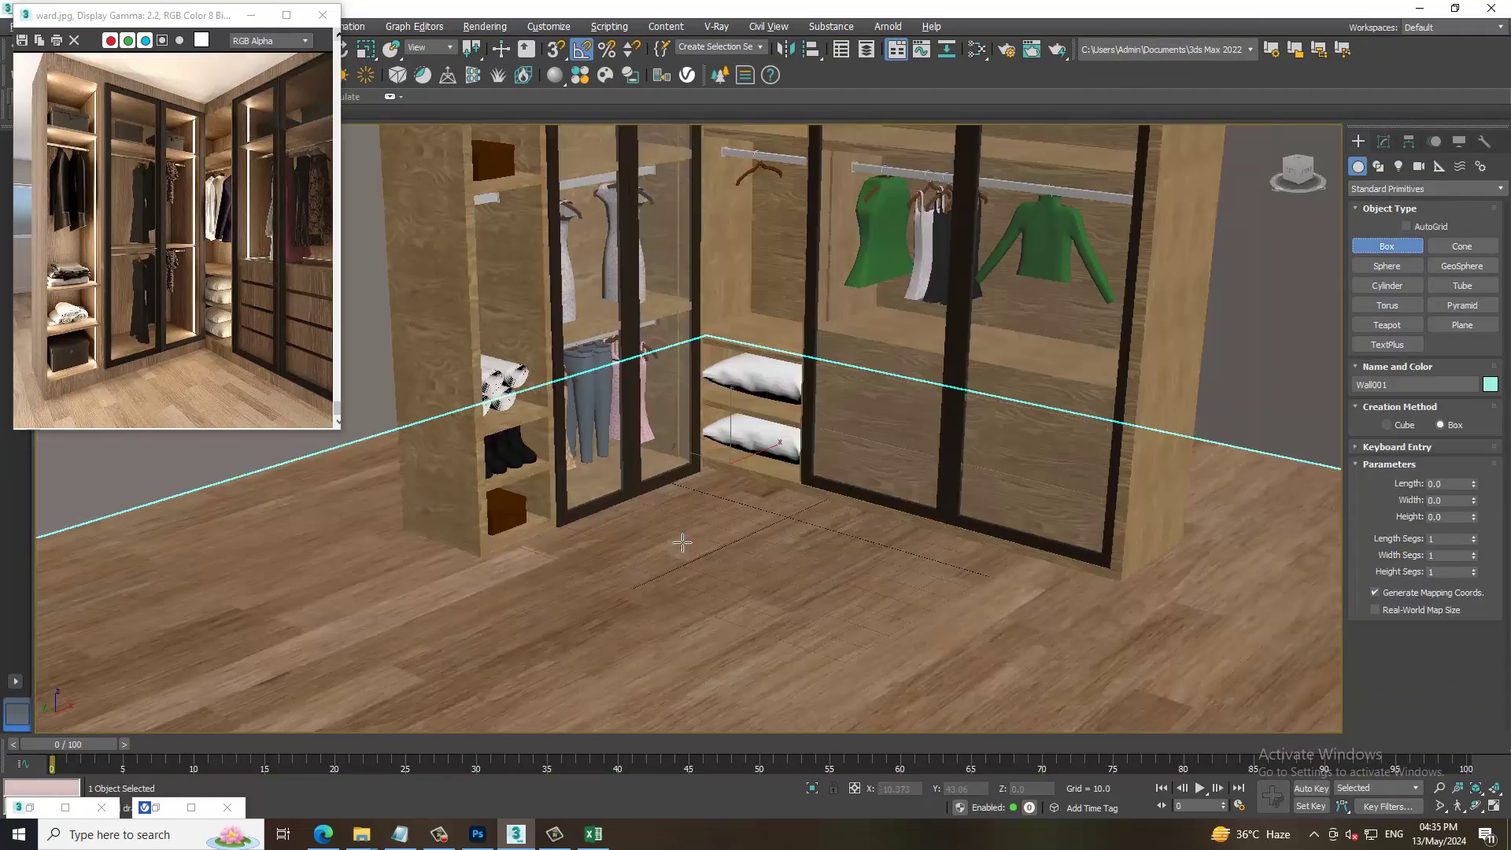
scroll(682, 542, "up", 3)
scroll(700, 583, "up", 3)
scroll(731, 636, "up", 2)
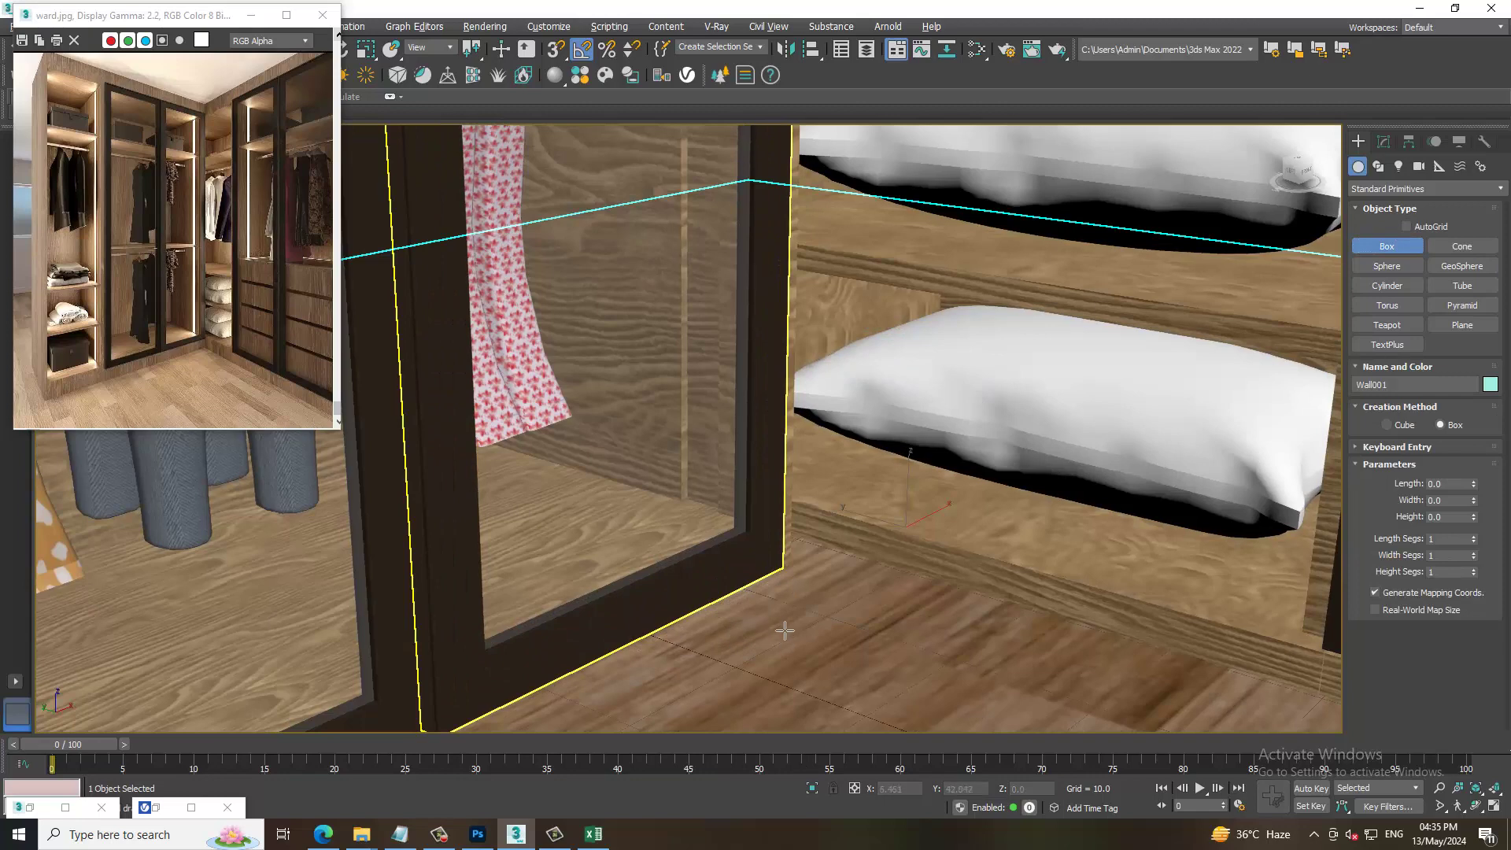
left_click_drag(785, 630, 808, 647)
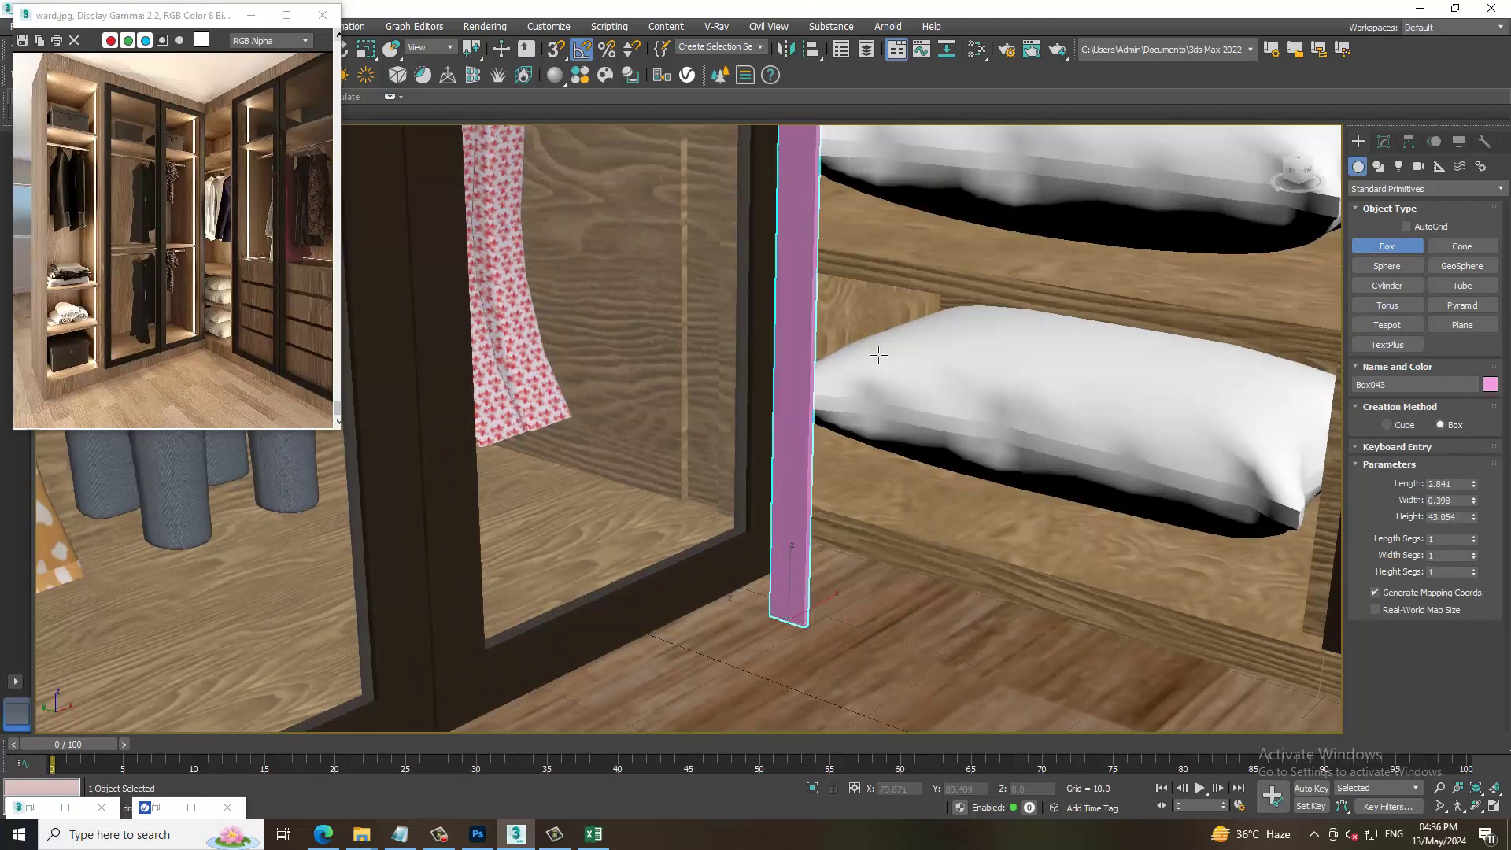
- Select the four glass wardrobe doors and freeze them
scroll(878, 354, "down", 3)
scroll(787, 417, "down", 2)
scroll(720, 473, "down", 3)
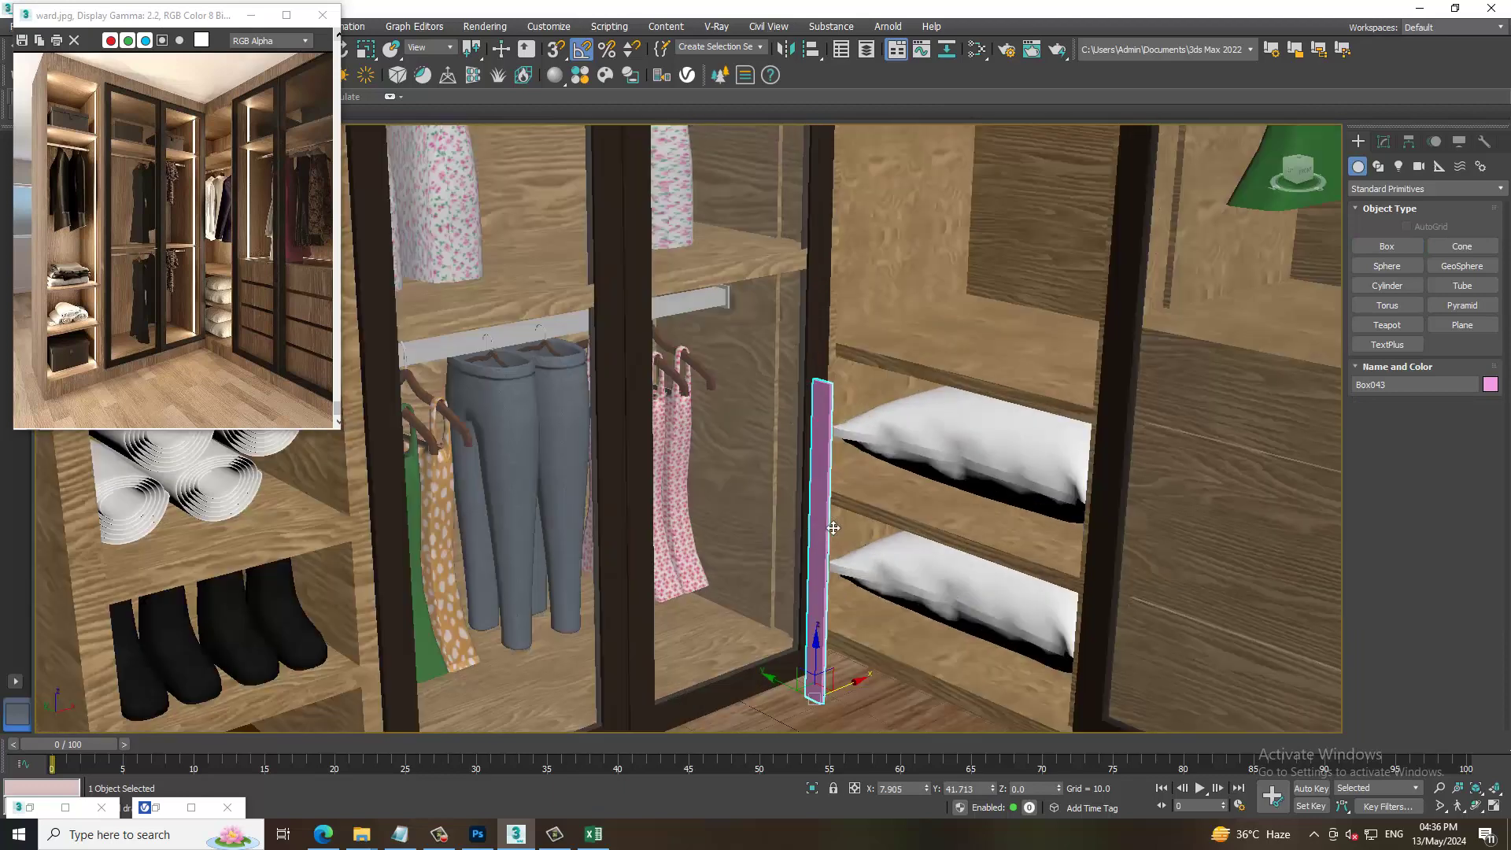
left_click(720, 472)
left_click(1095, 473, "ctrl")
middle_click_drag(1265, 543, 1086, 517)
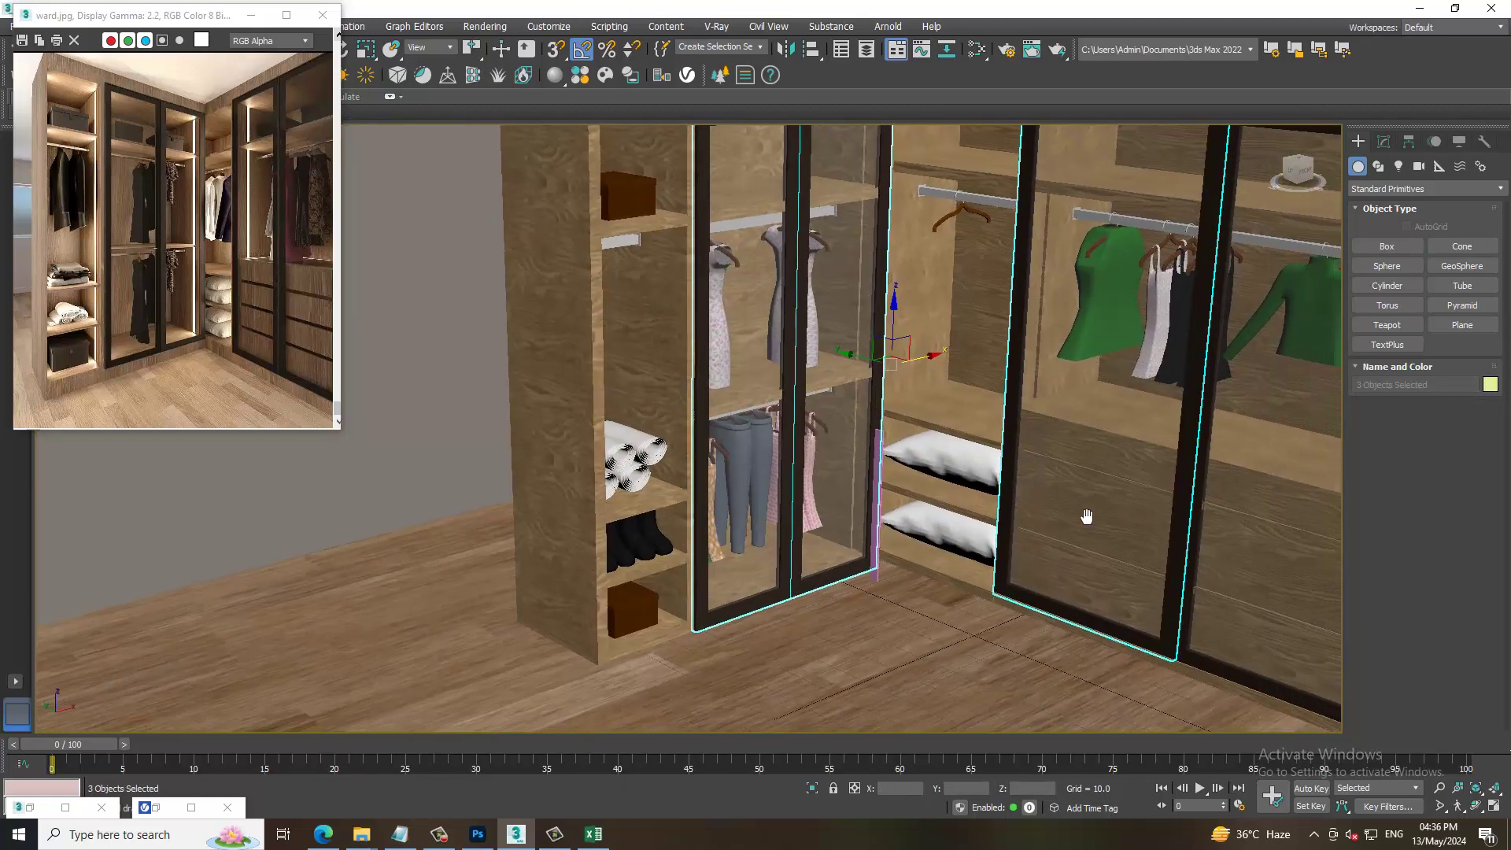
left_click(1281, 523, "ctrl")
right_click(1278, 516)
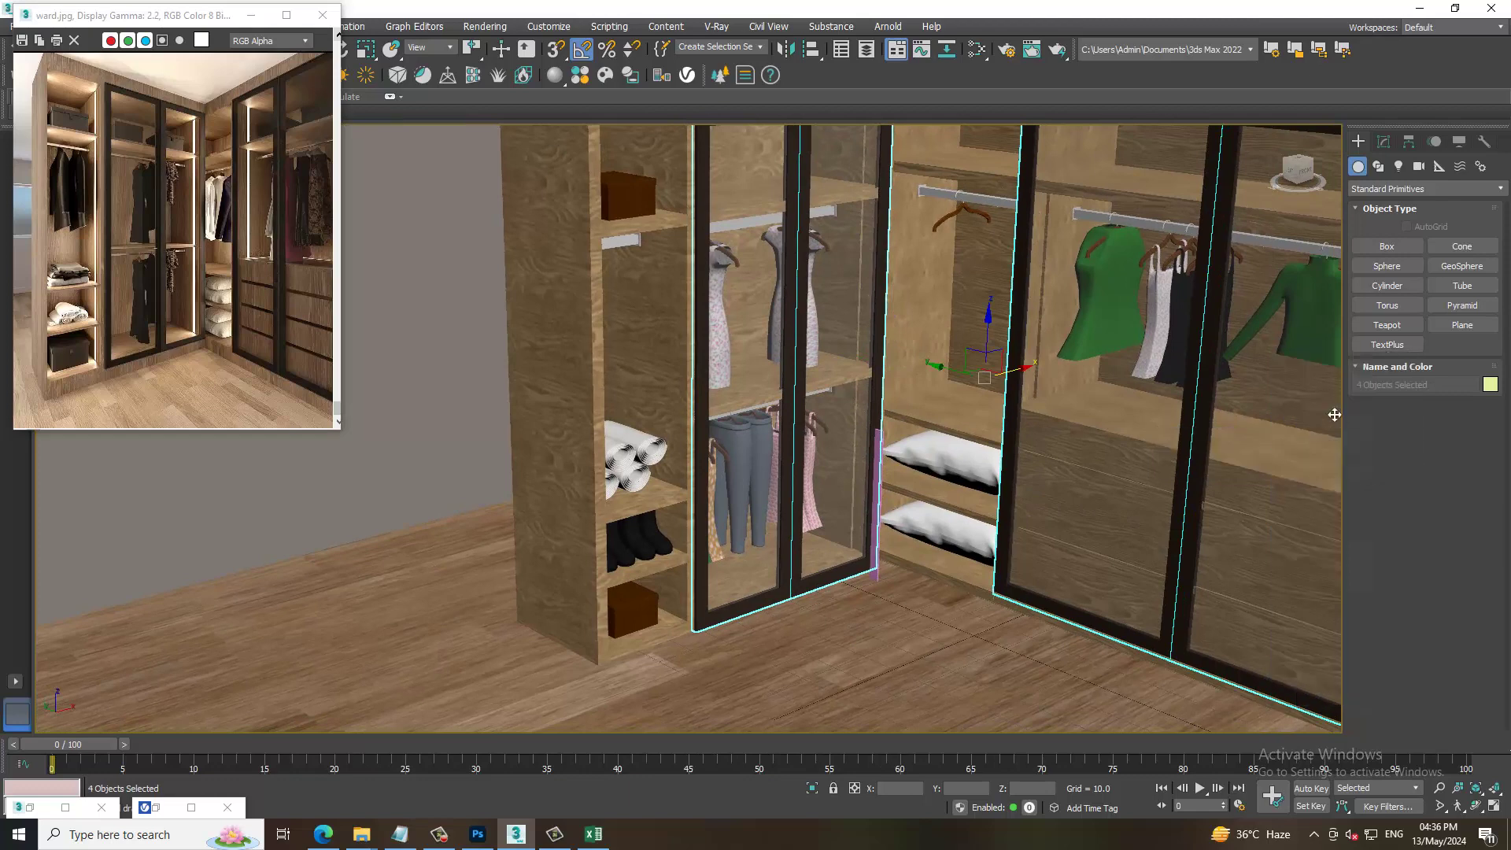
left_click(1314, 407)
- Undo the freeze and hide the four glass doors instead
key("ctrl+z")
right_click(799, 305)
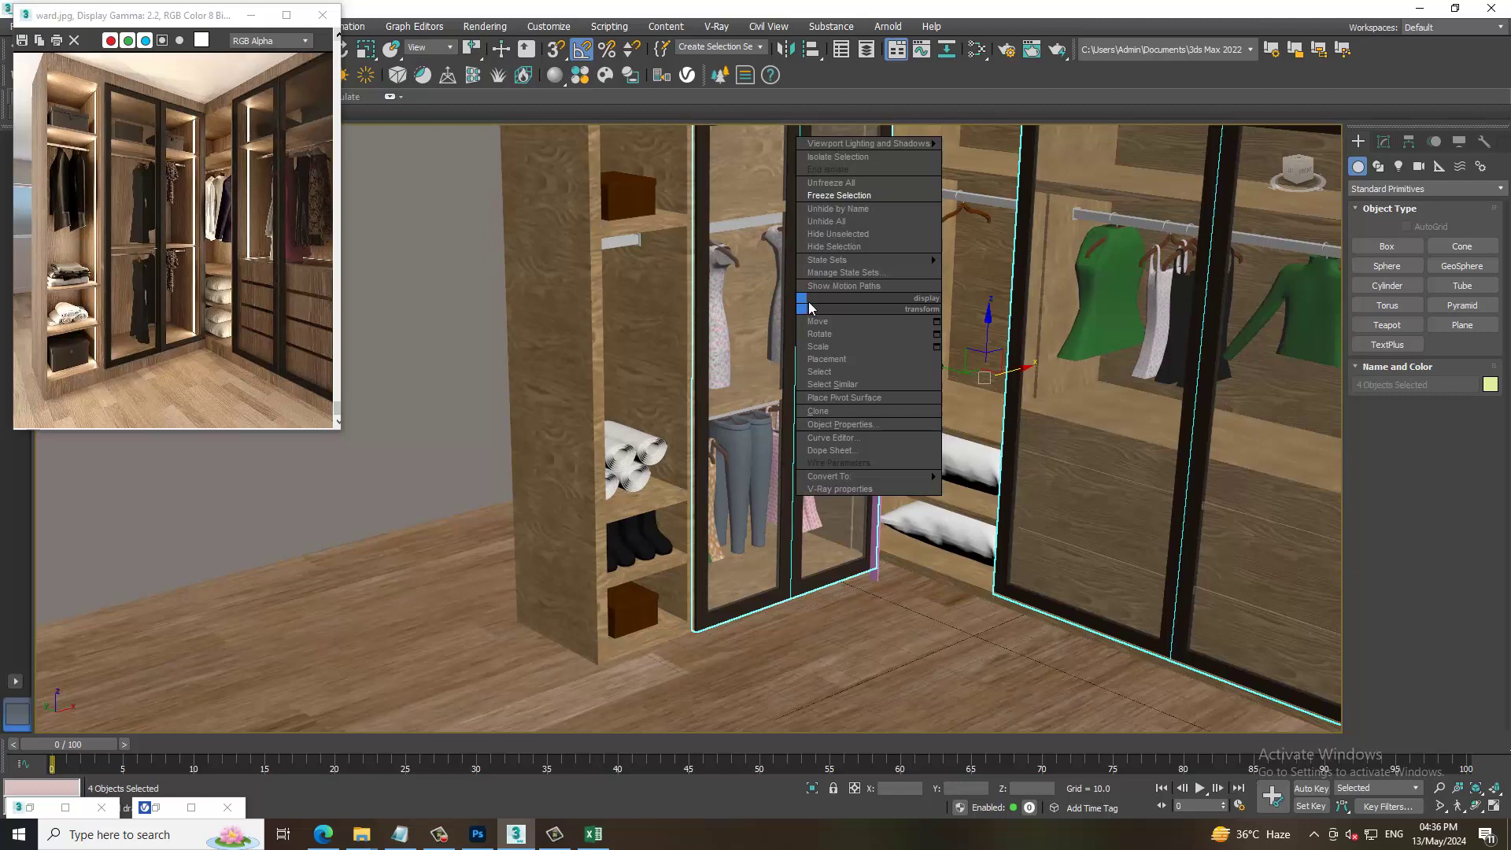
left_click(850, 246)
- Move Box043 deeper into the wardrobe, checking its position in the four-view layout
left_click(870, 562)
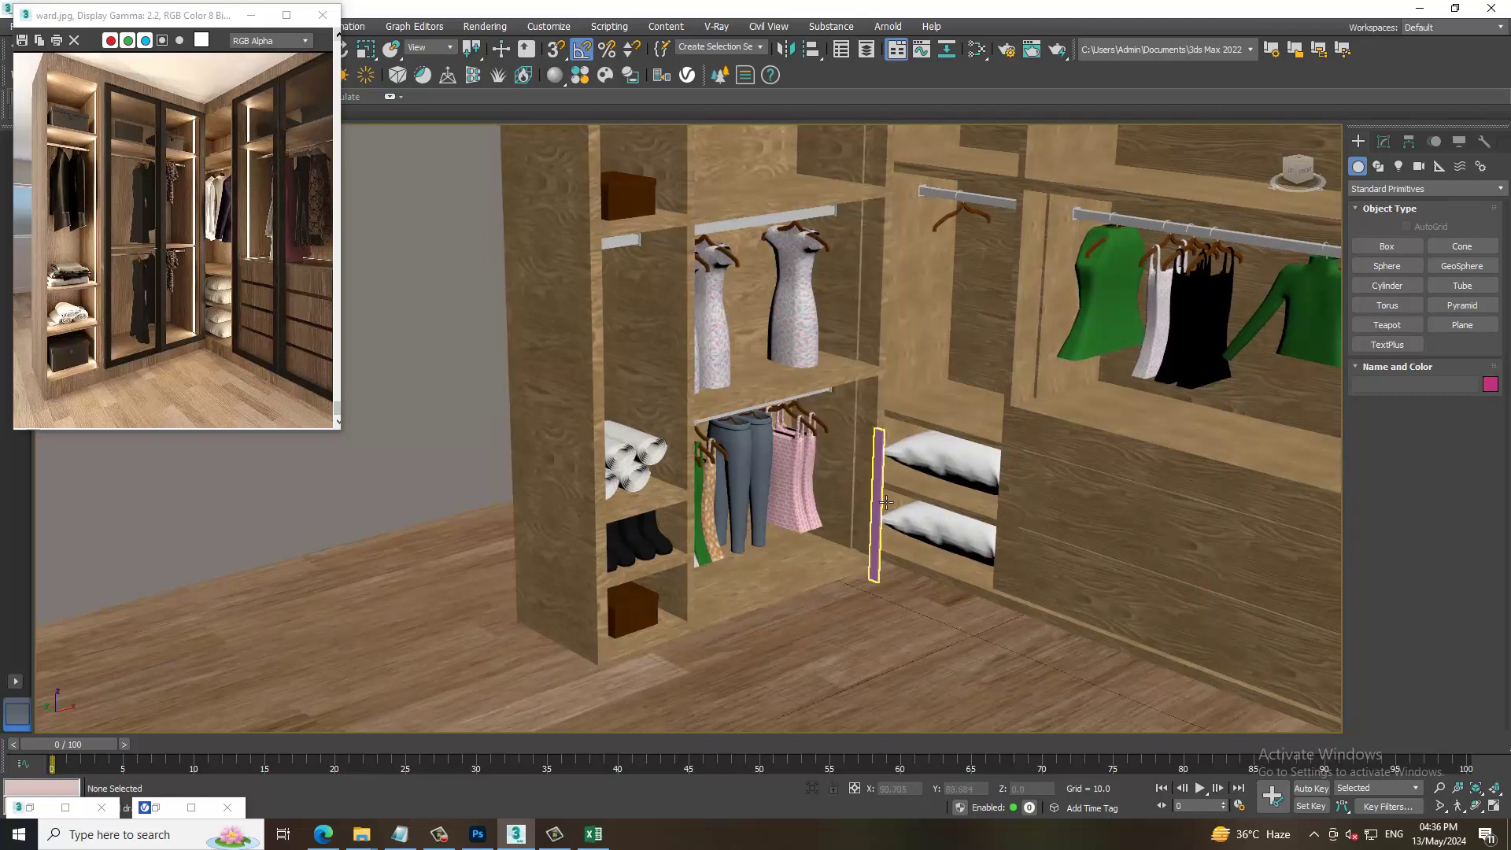
scroll(866, 567, "up", 4)
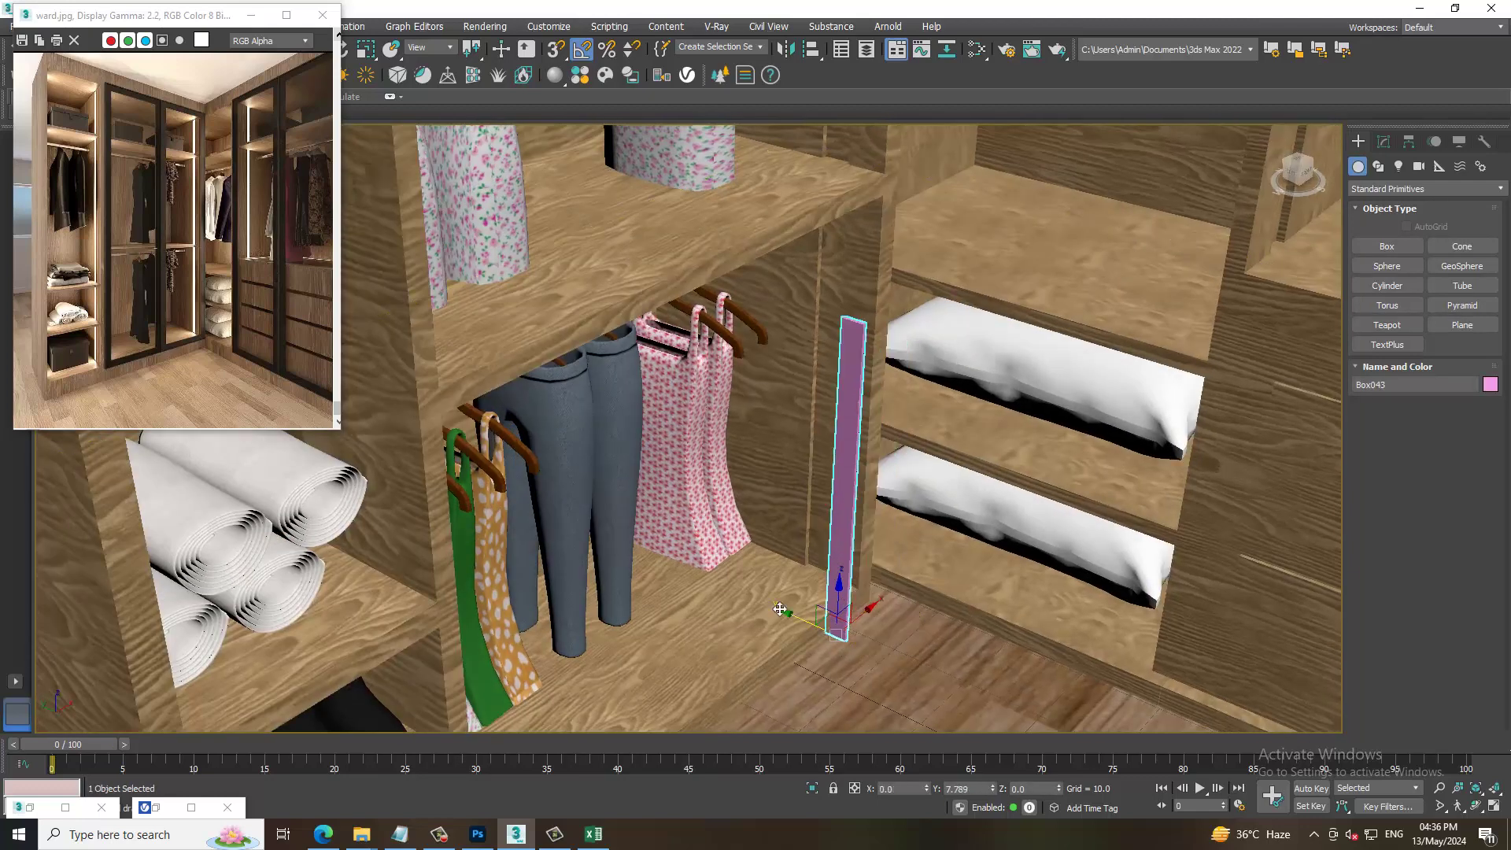
mouse_move(842, 650)
left_mouse_down()
mouse_move(783, 594)
mouse_move(883, 579)
left_mouse_up()
scroll(784, 594, "up", 3)
scroll(881, 574, "up", 2)
scroll(865, 551, "up", 4)
scroll(846, 519, "up", 2)
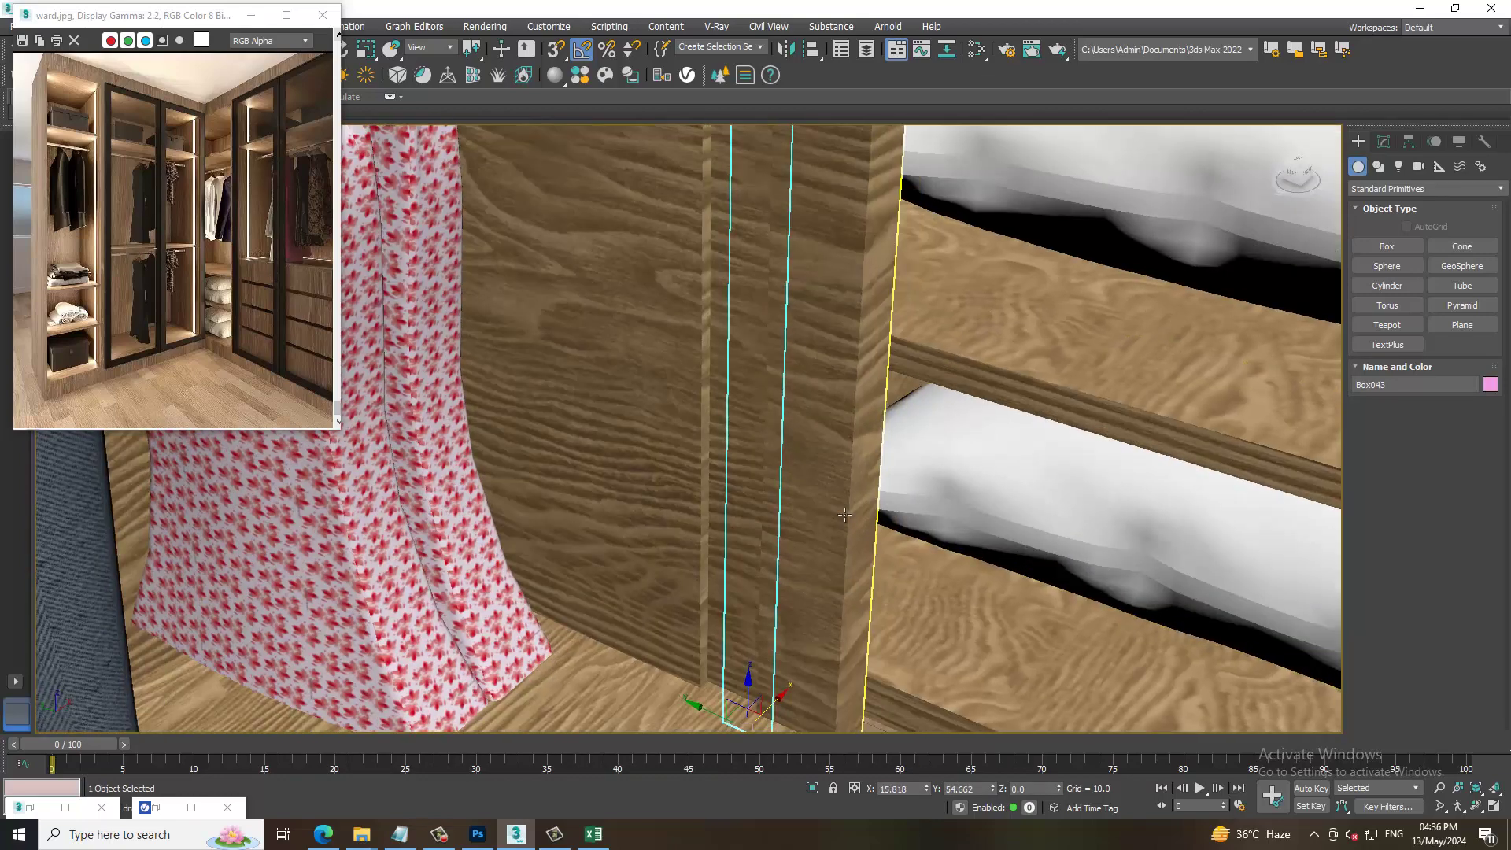
key("alt+w")
key("alt+w")
scroll(632, 487, "down", 3)
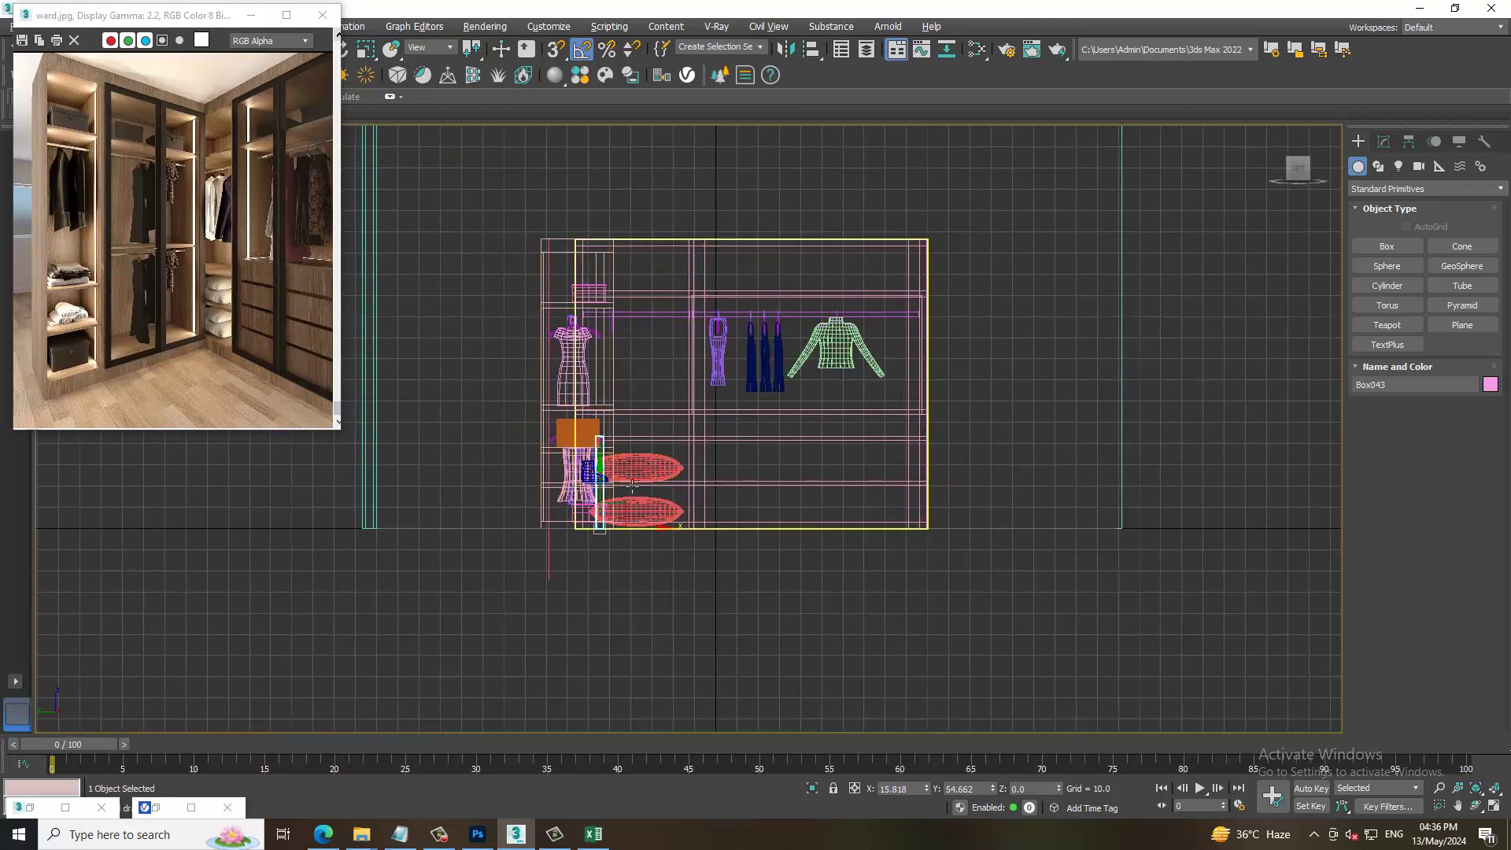
scroll(632, 487, "up", 2)
scroll(636, 504, "up", 3)
key("alt+w")
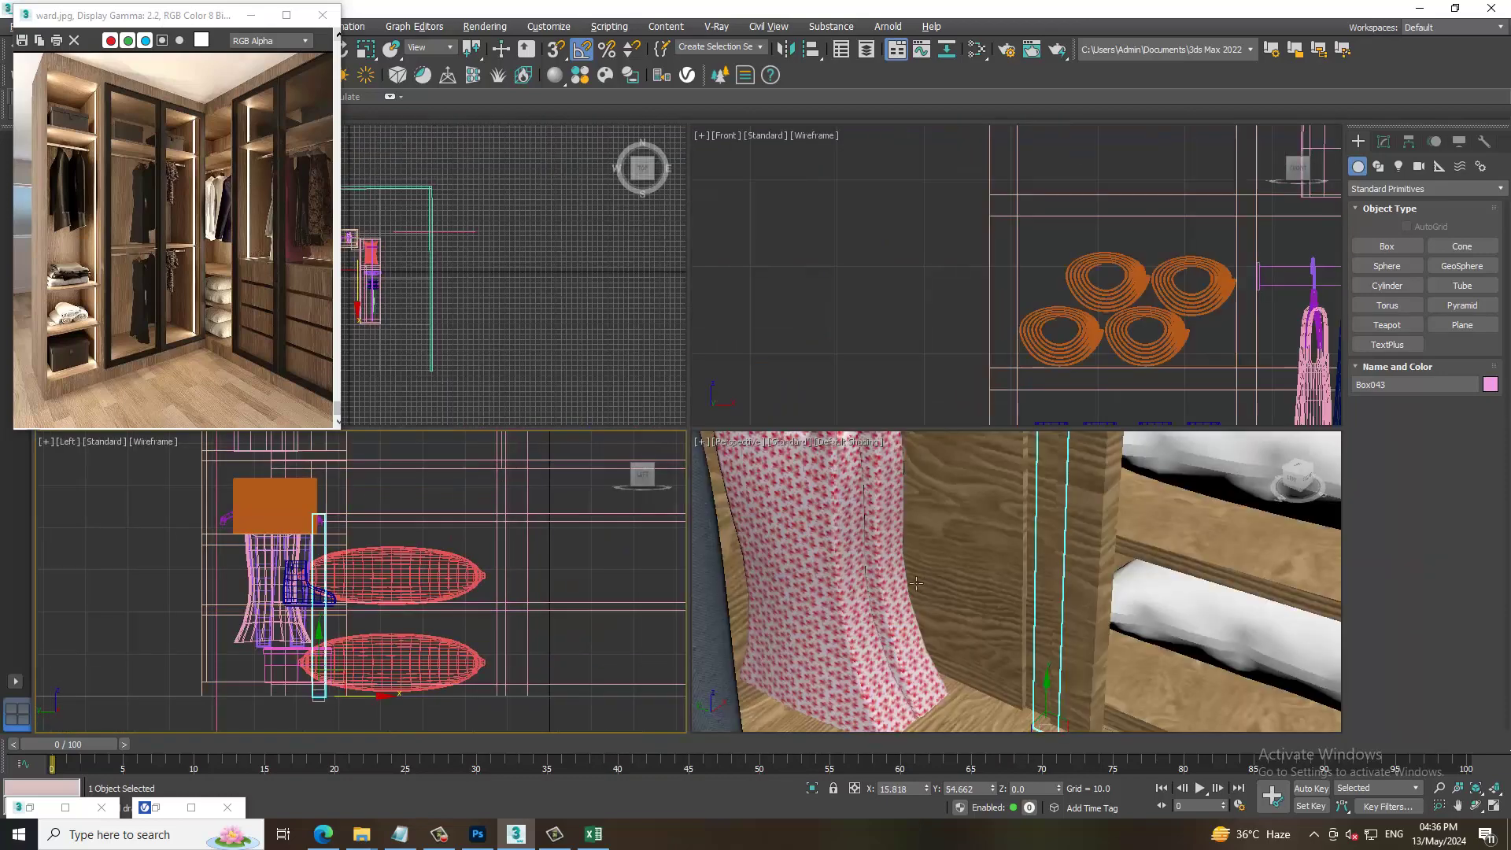
key("alt+w")
scroll(865, 606, "down", 3)
- Slide, nudge and raise Box043 into the gap between the wardrobe panels
left_click_drag(823, 621, 827, 618)
scroll(827, 606, "up", 2)
scroll(830, 594, "up", 2)
scroll(830, 582, "up", 2)
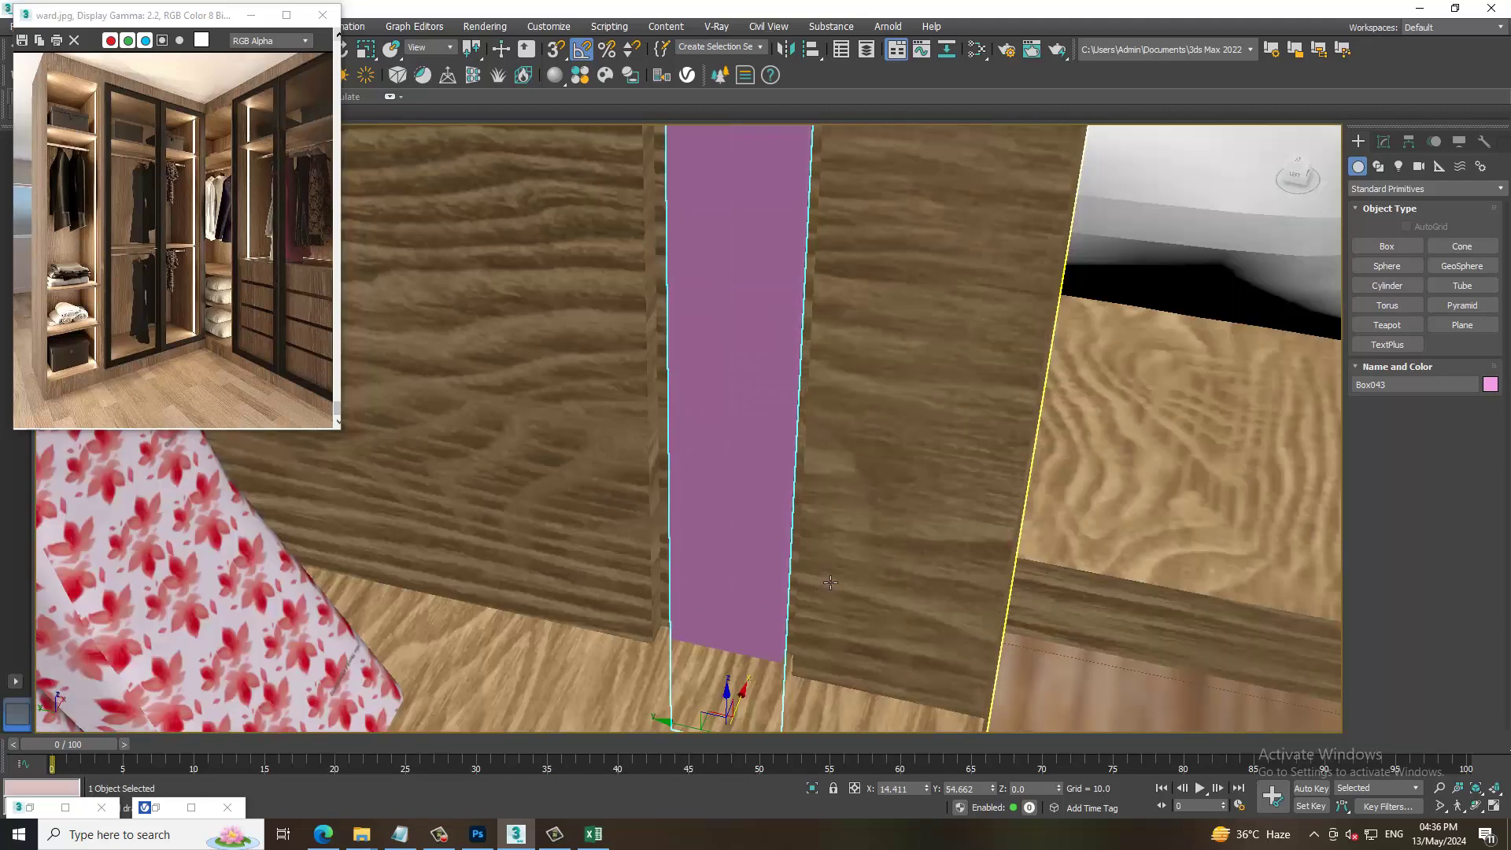
middle_click_drag(830, 582, 790, 605, "alt")
left_click_drag(766, 525, 757, 523)
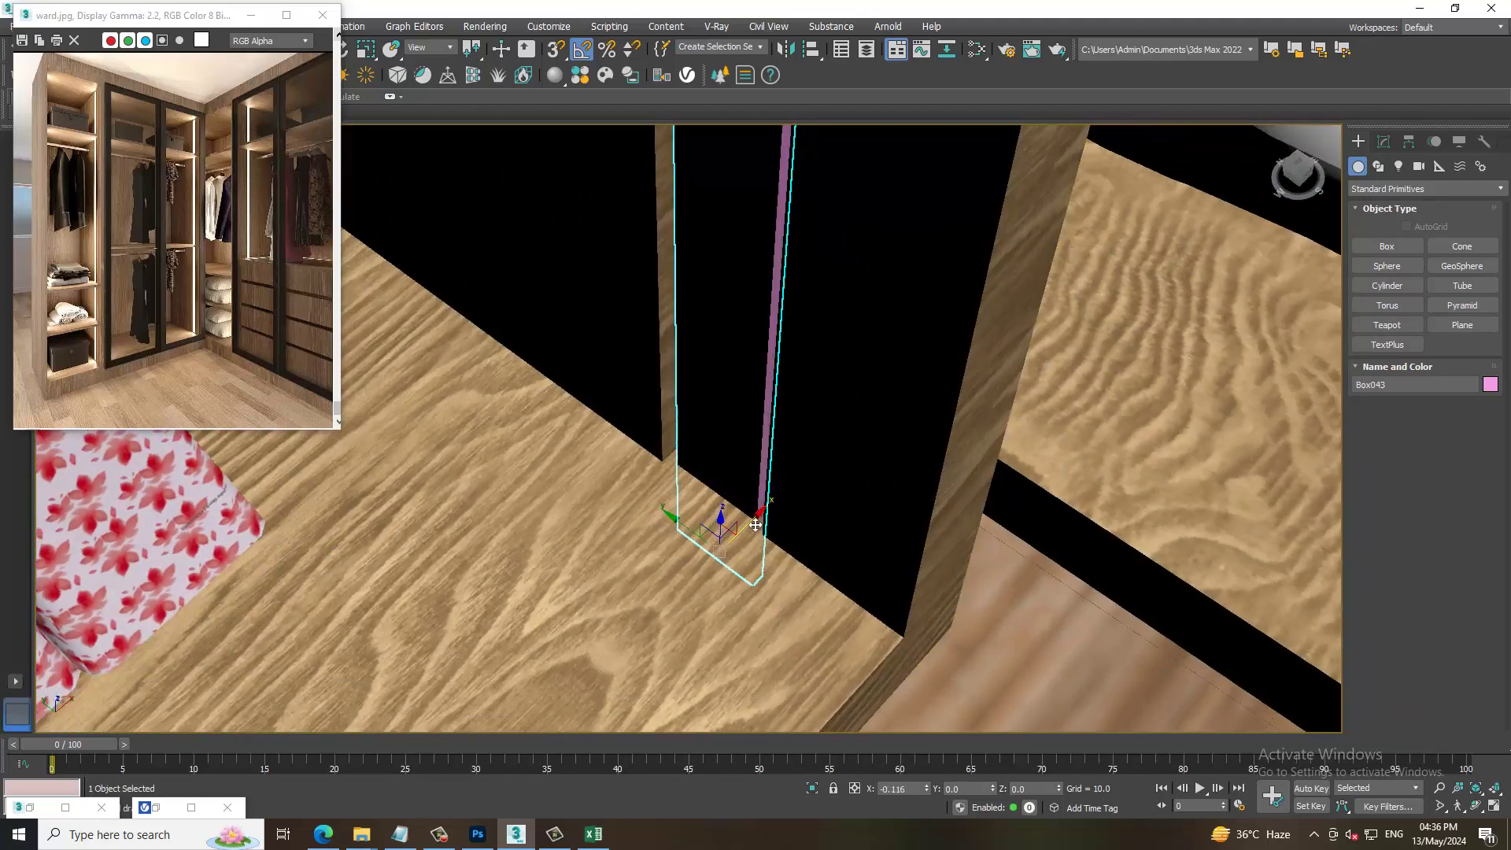
middle_click_drag(757, 523, 736, 585, "alt")
left_click_drag(747, 643, 745, 561)
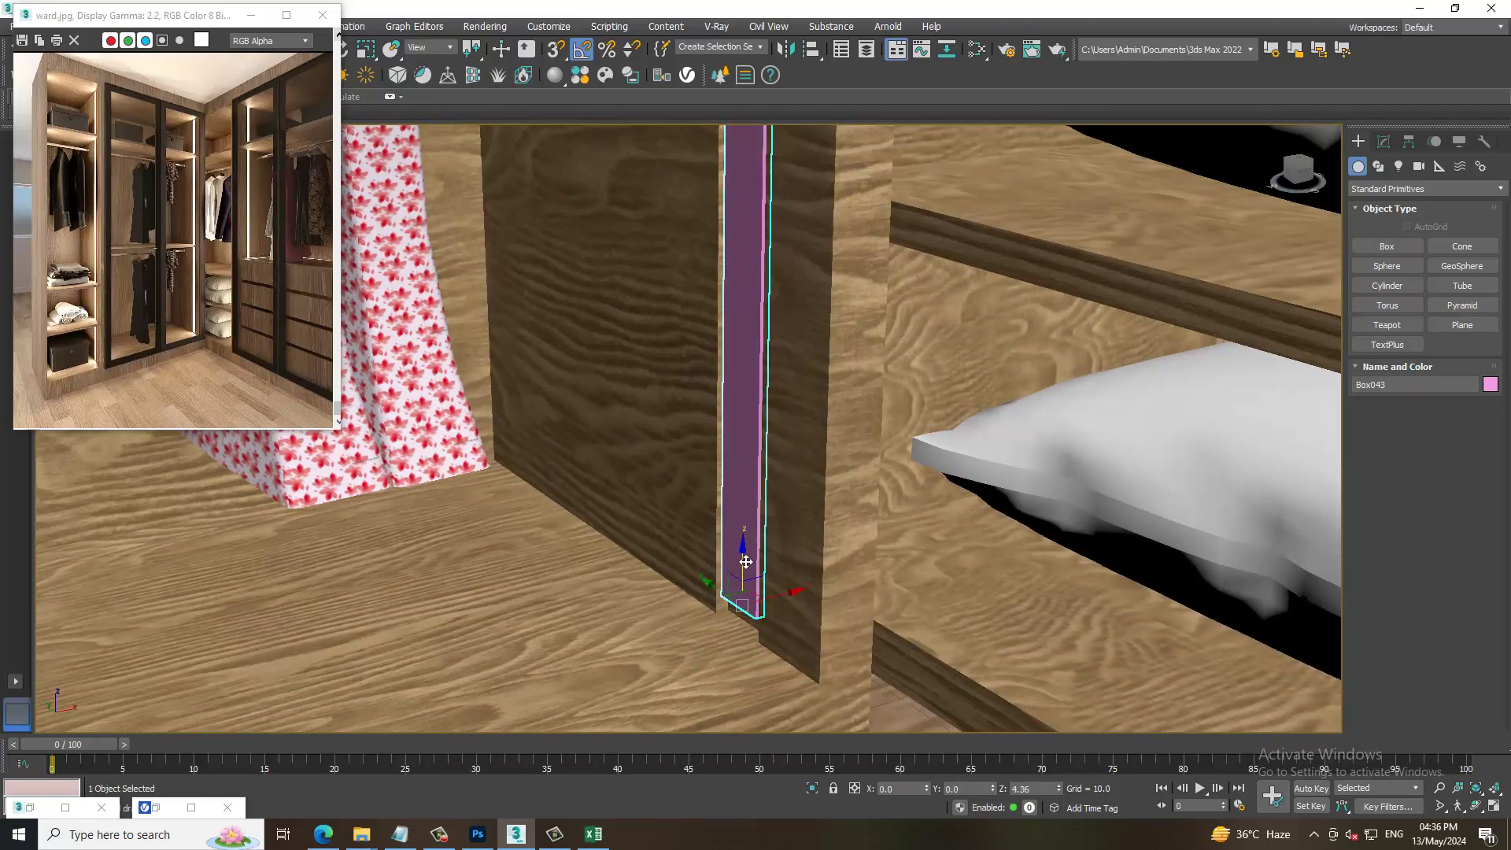
middle_click_drag(750, 596, 739, 606, "alt")
- Scale Box043 wider along its Y axis to fill the gap
key("r")
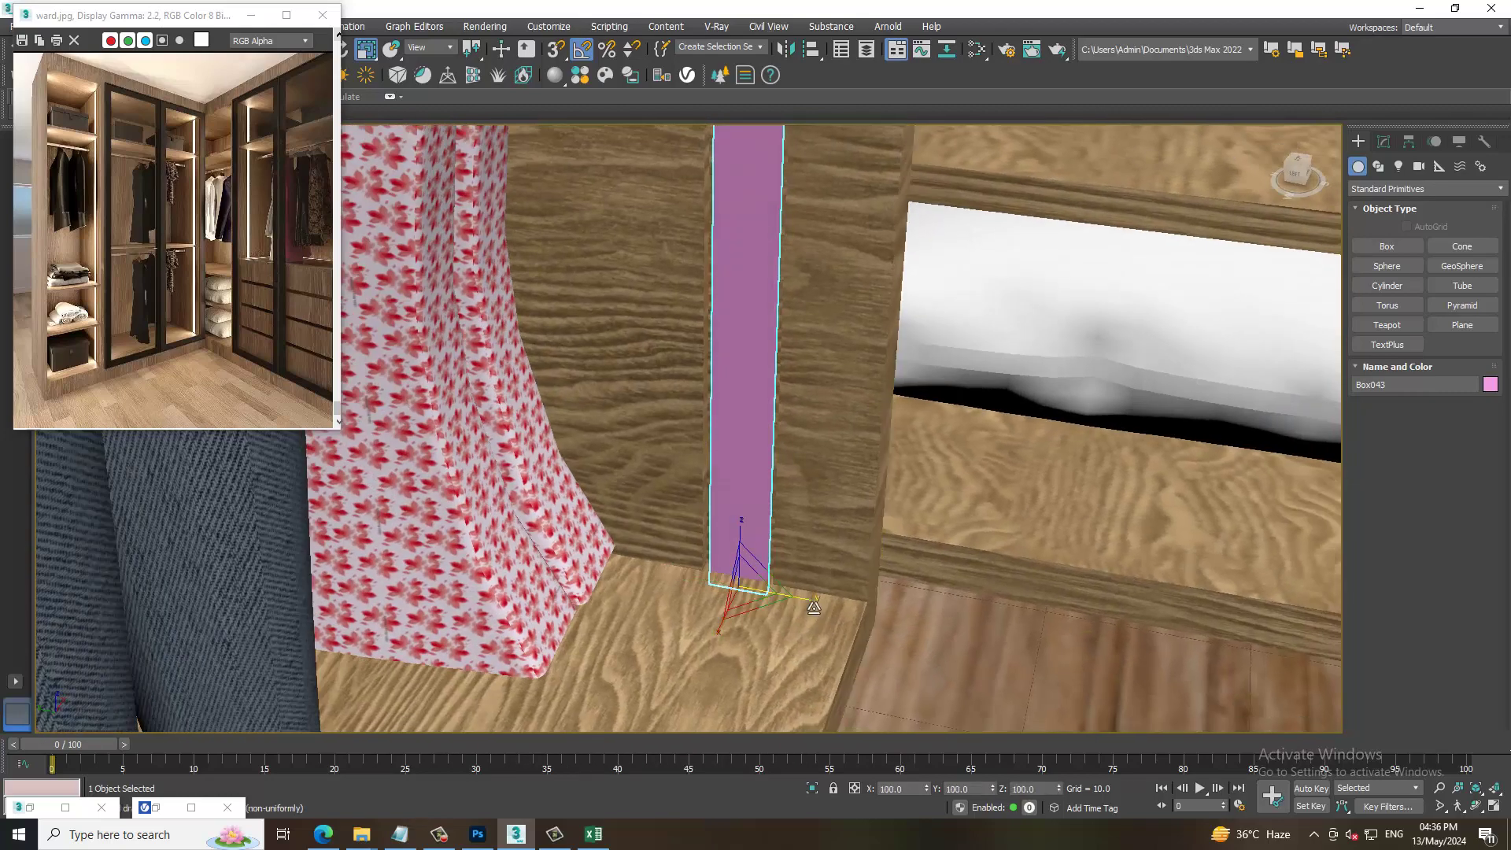
left_click_drag(810, 605, 829, 606)
scroll(830, 605, "down", 5)
middle_click_drag(830, 606, 799, 535, "alt")
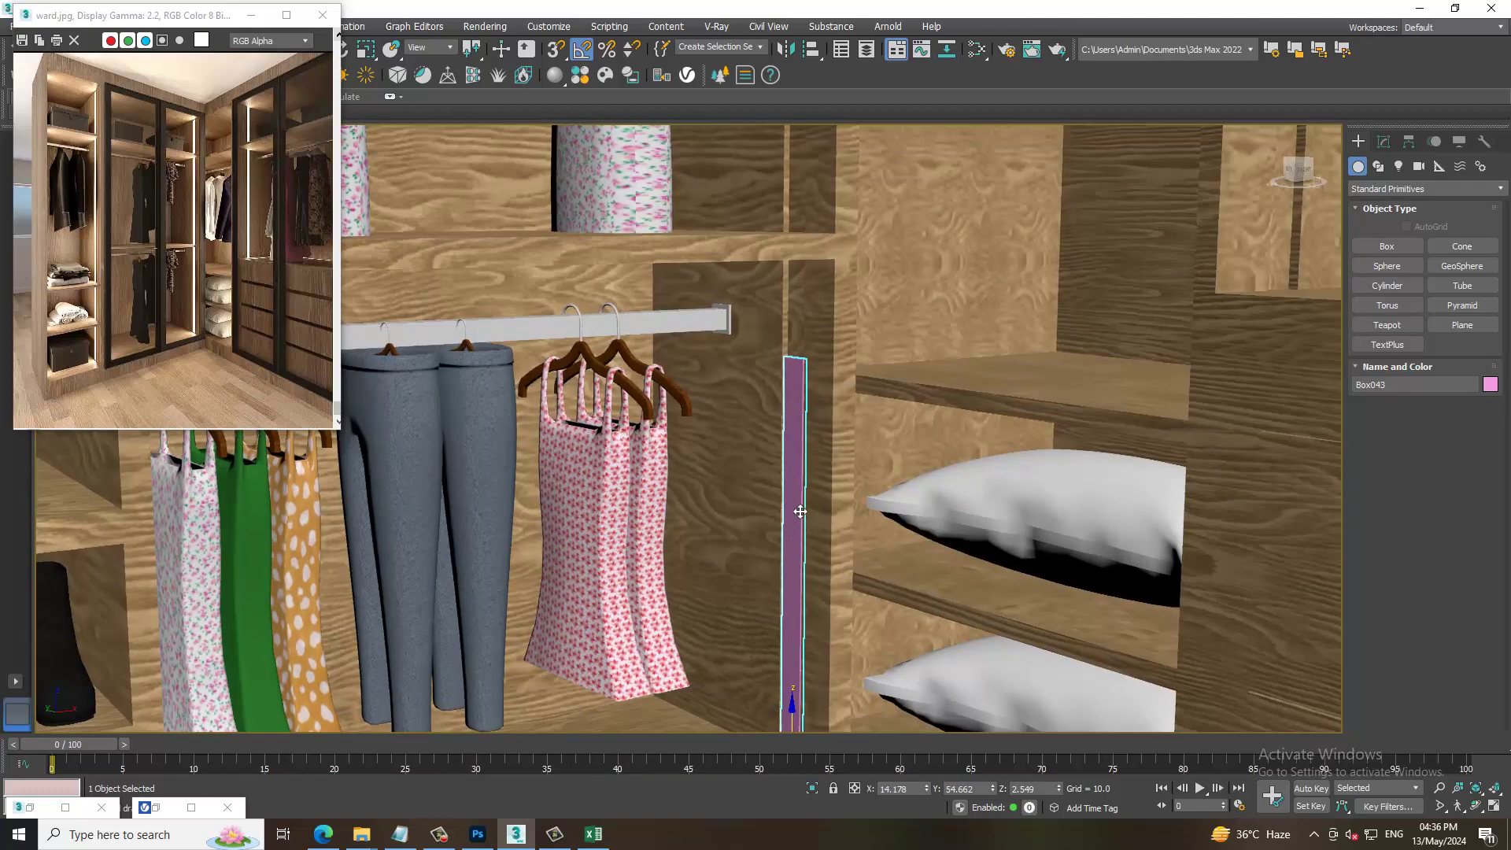
- Convert Box043 to Editable Poly and raise its top four vertices to the upper panel
right_click(792, 432)
mouse_move(852, 593)
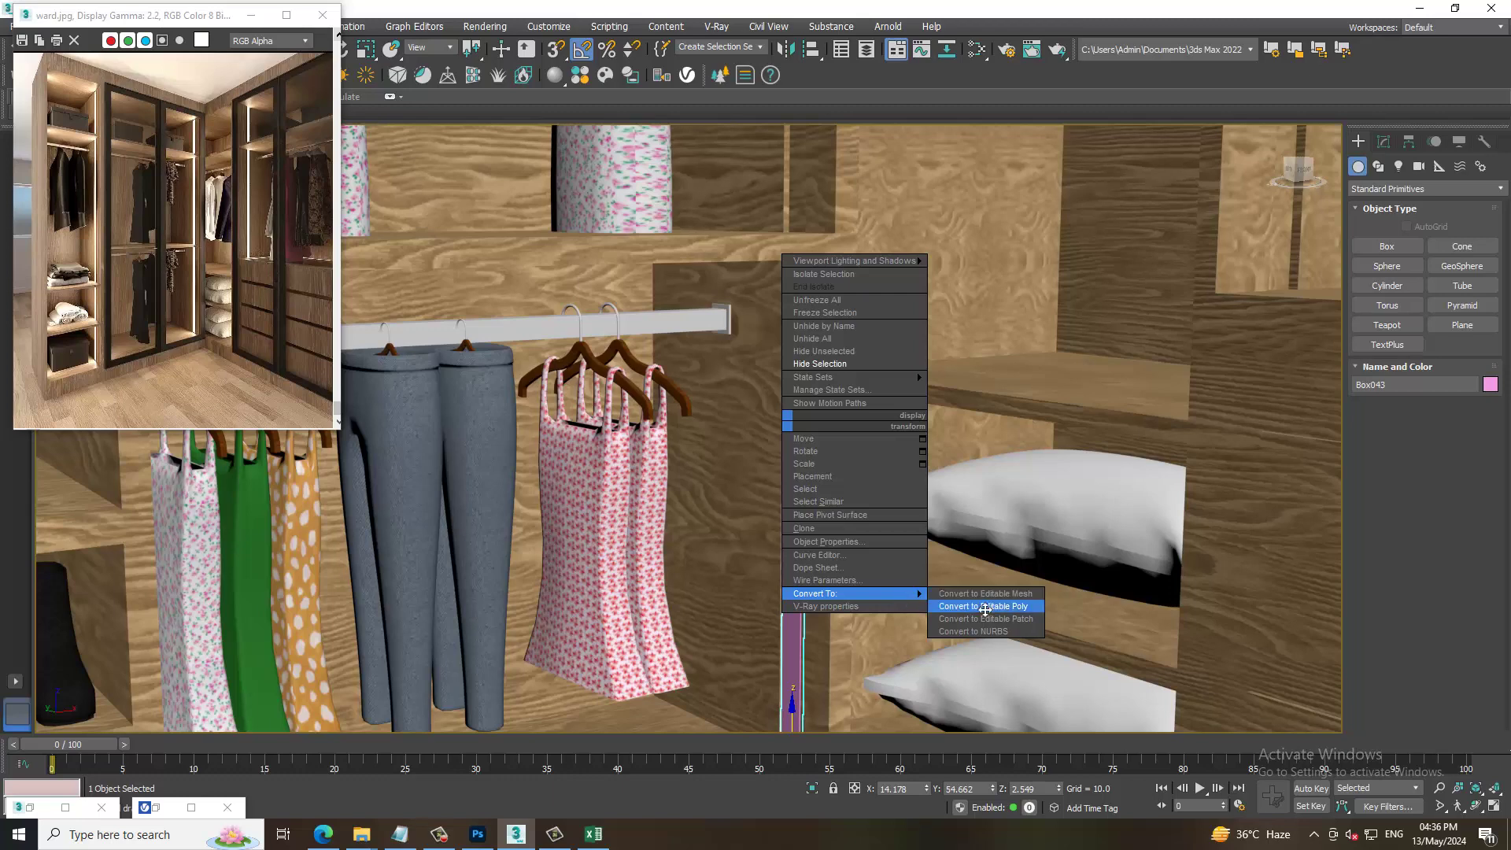
left_click(982, 606)
key("1")
left_click_drag(759, 331, 870, 389)
scroll(775, 276, "up", 2)
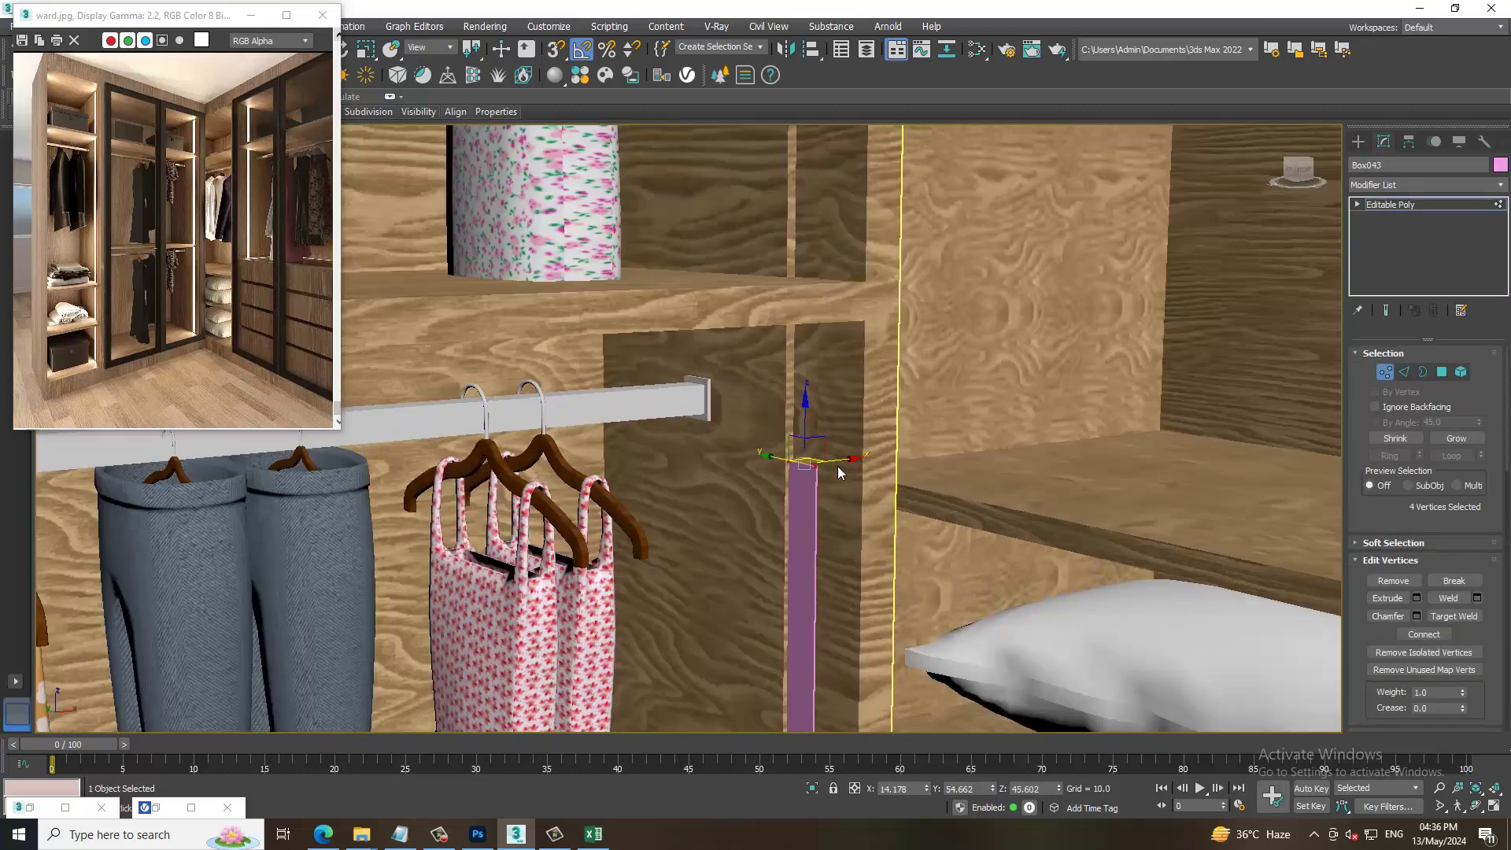
scroll(775, 276, "up", 2)
left_click_drag(802, 436, 771, 224)
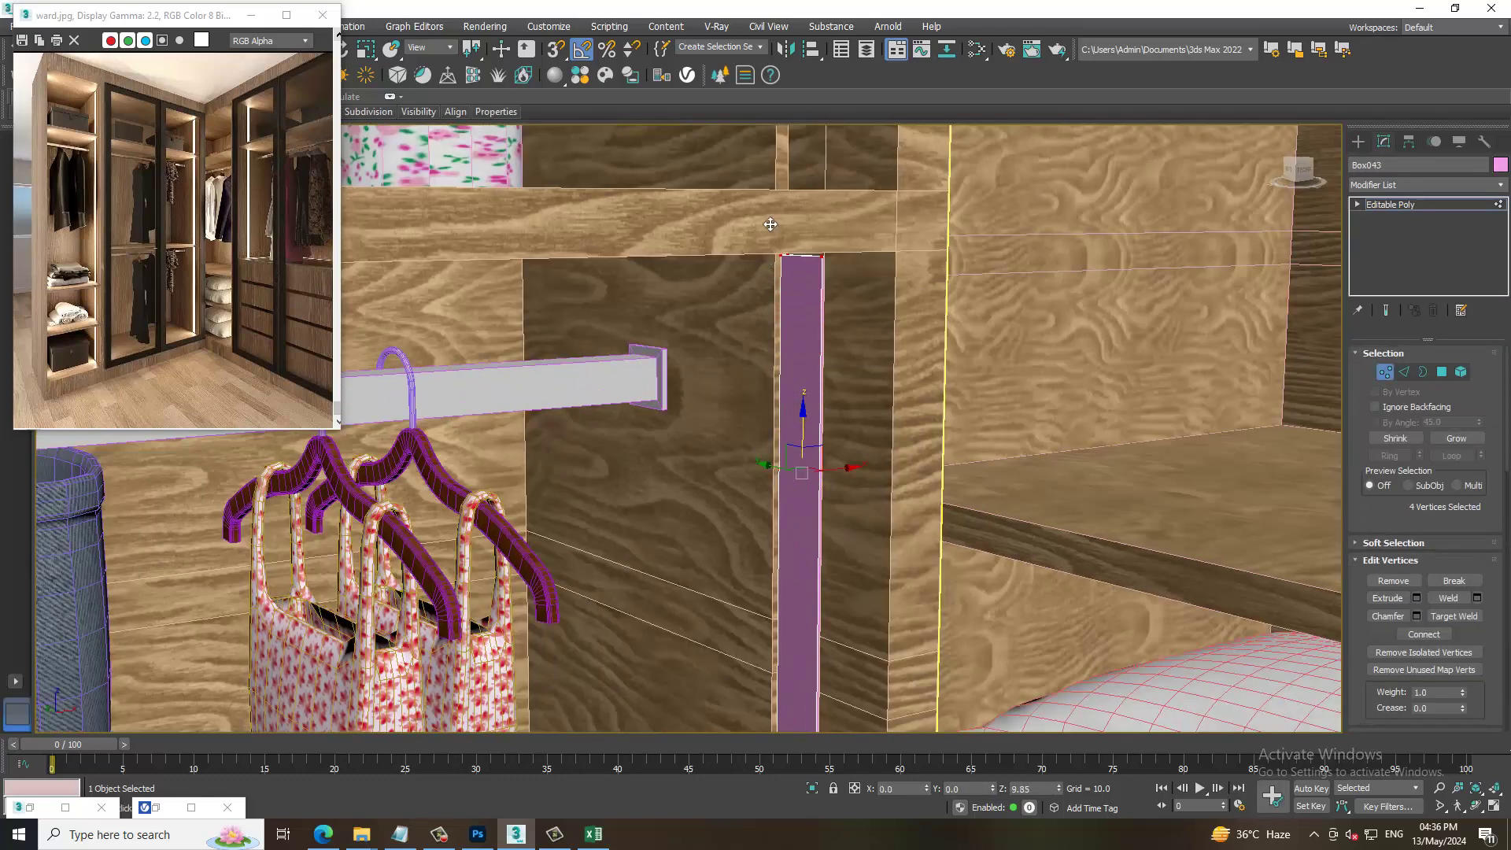
- Review the raised post across the wardrobe and return to object-level editing
scroll(848, 290, "down", 3)
scroll(845, 332, "down", 3)
scroll(845, 332, "down", 2)
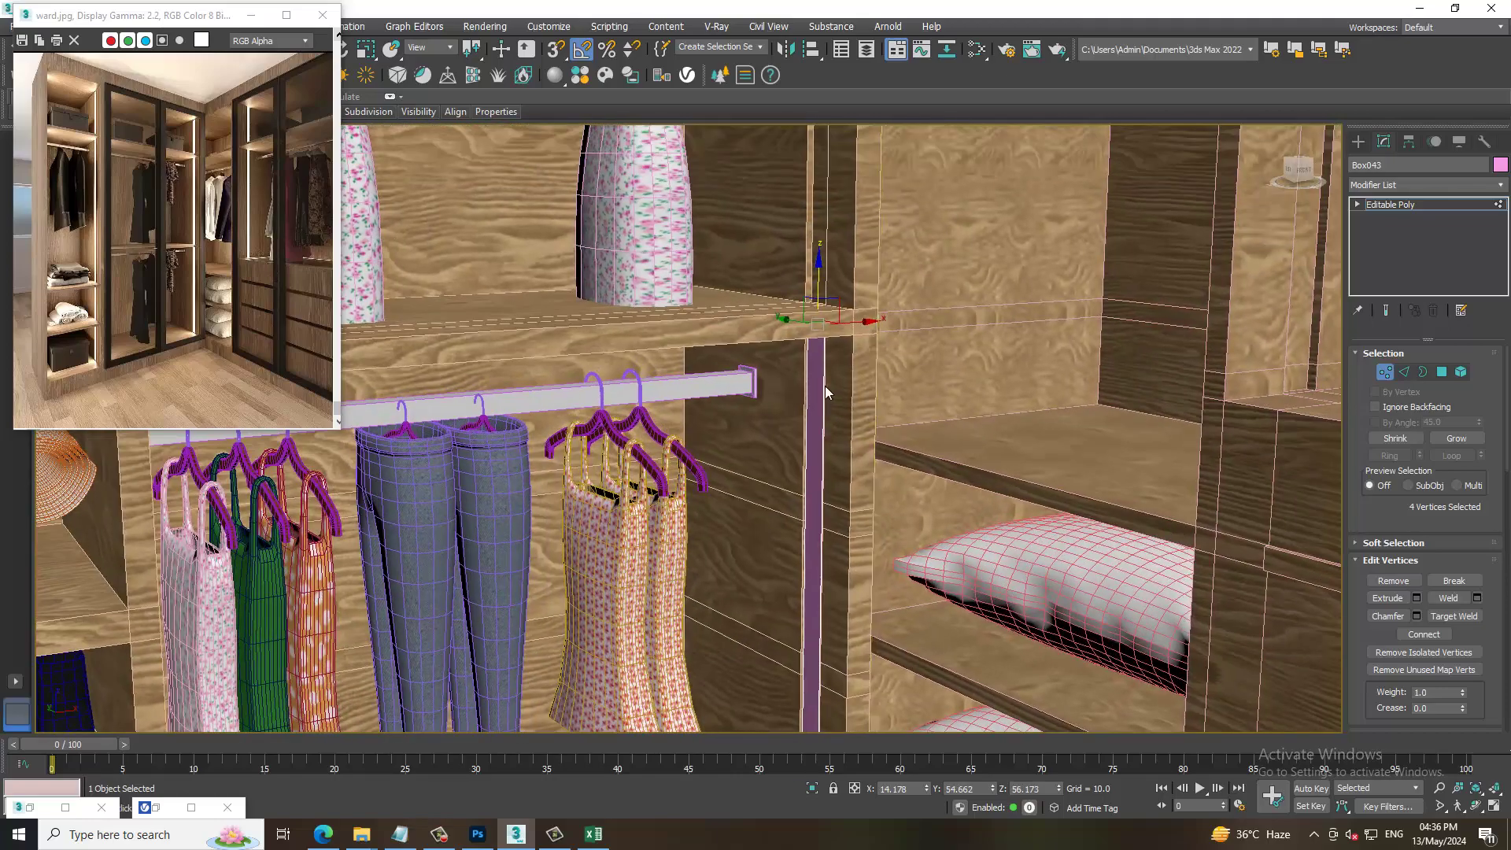
middle_click_drag(1117, 273, 952, 312)
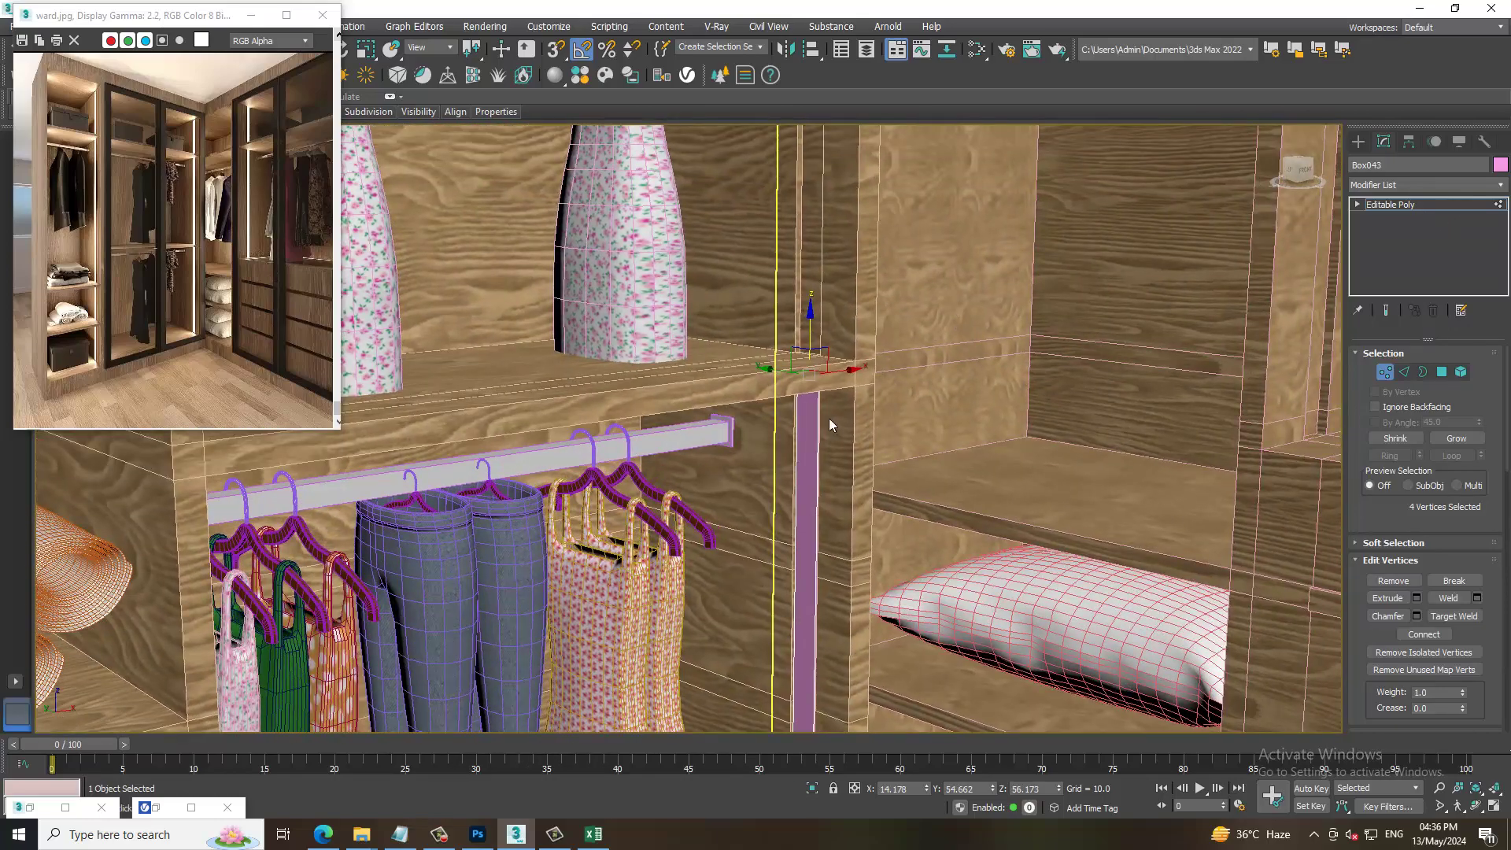
scroll(822, 429, "down", 4)
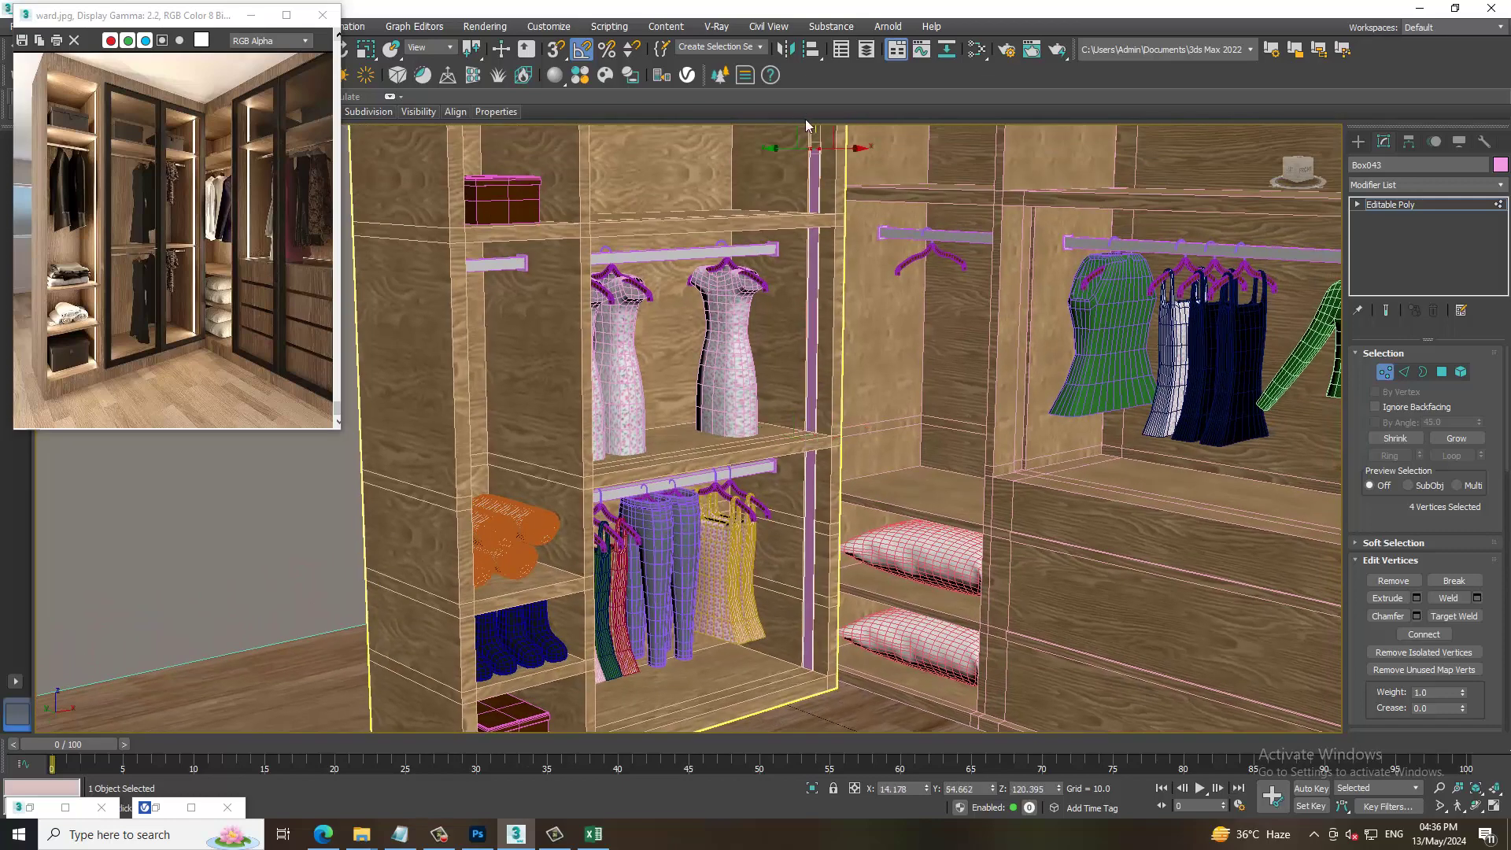
scroll(796, 399, "up", 3)
scroll(795, 400, "up", 2)
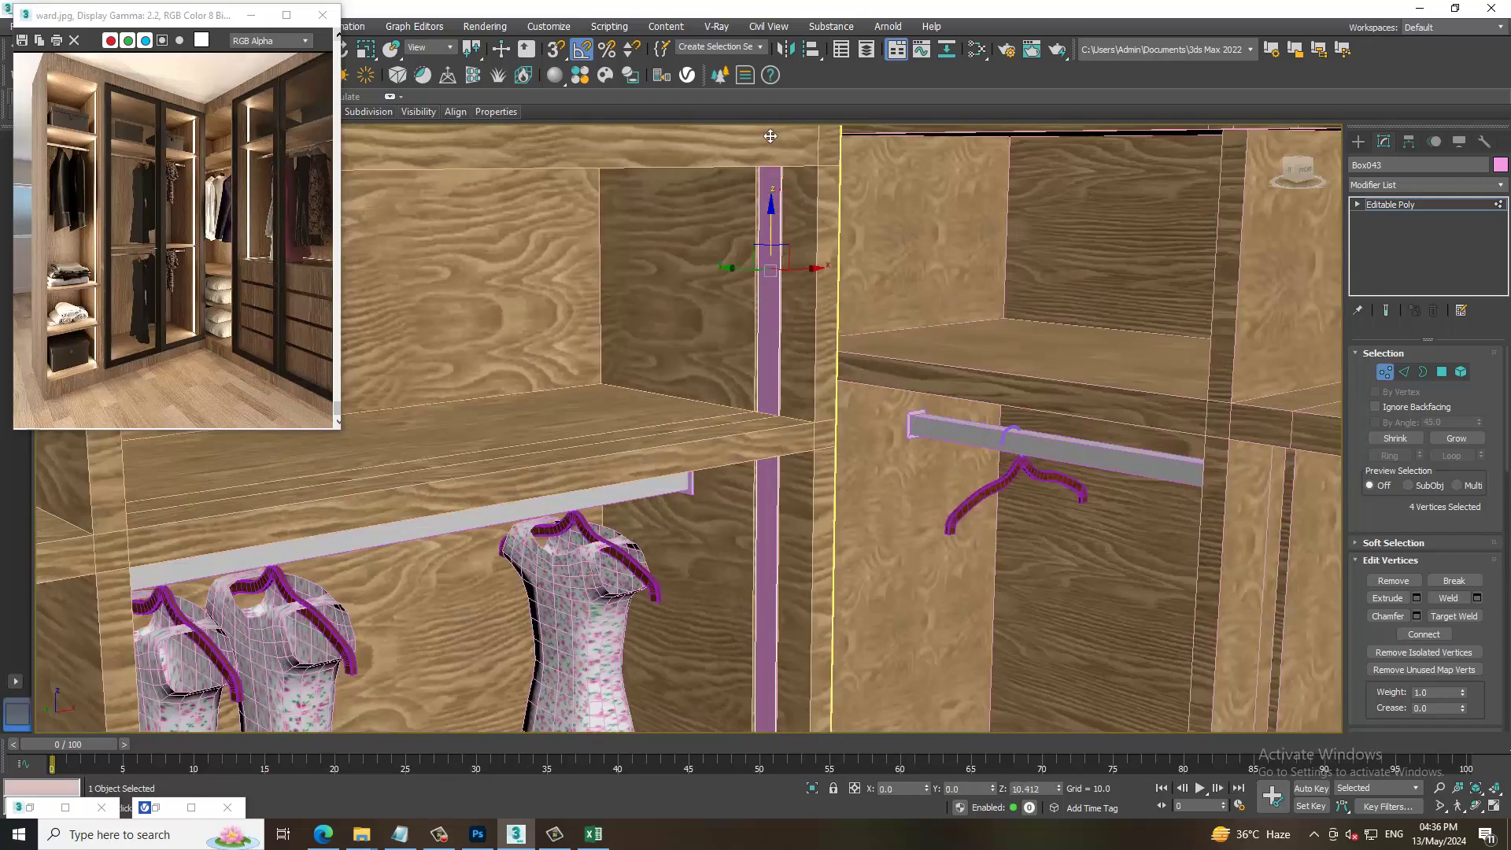
scroll(776, 187, "down", 2)
scroll(782, 222, "down", 1)
scroll(832, 327, "down", 3)
scroll(872, 324, "down", 2)
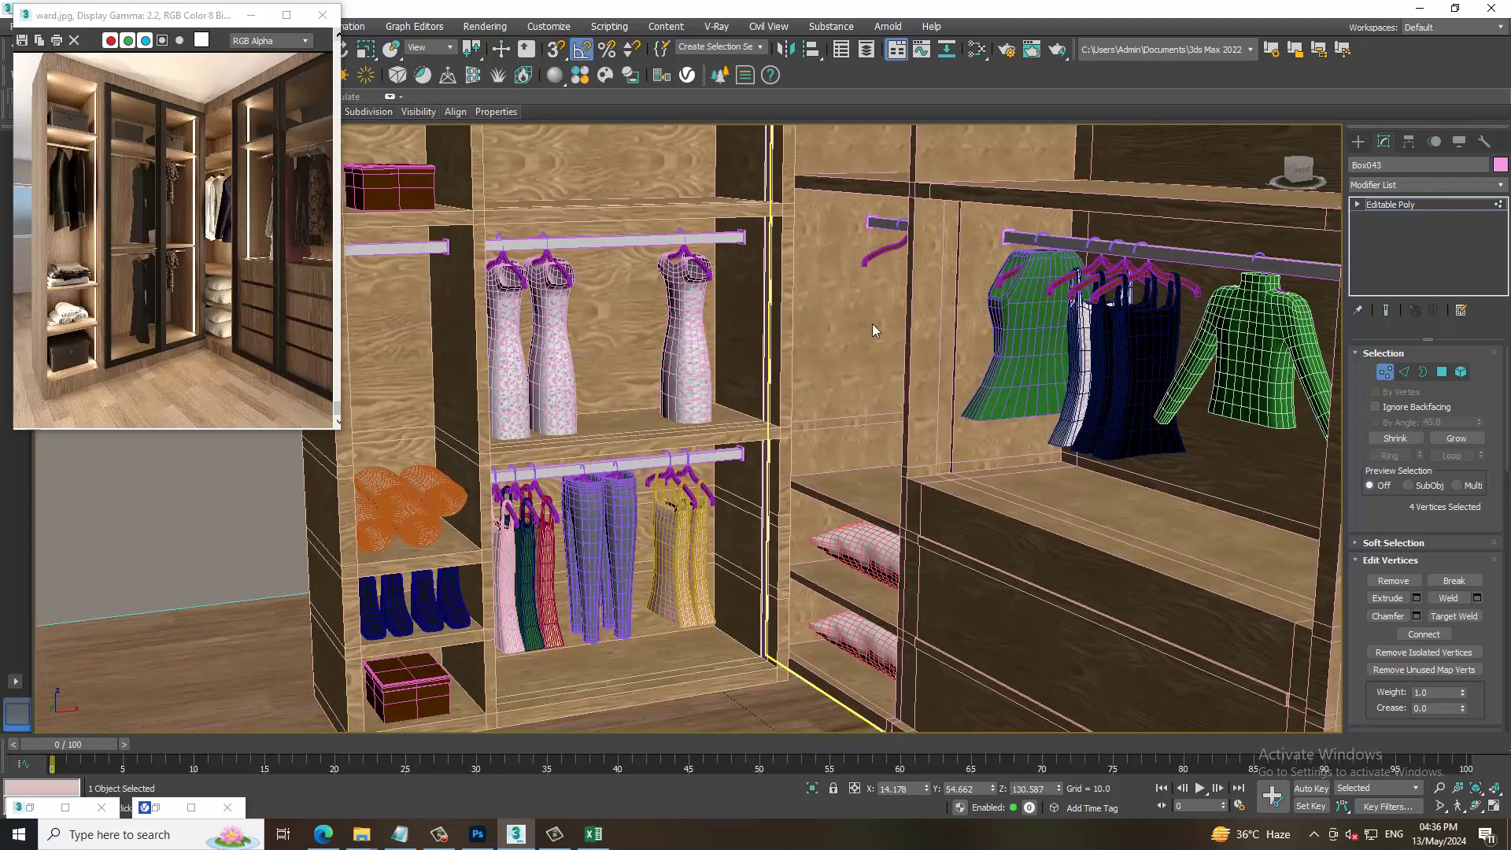
left_click(1452, 201)
scroll(794, 423, "up", 2)
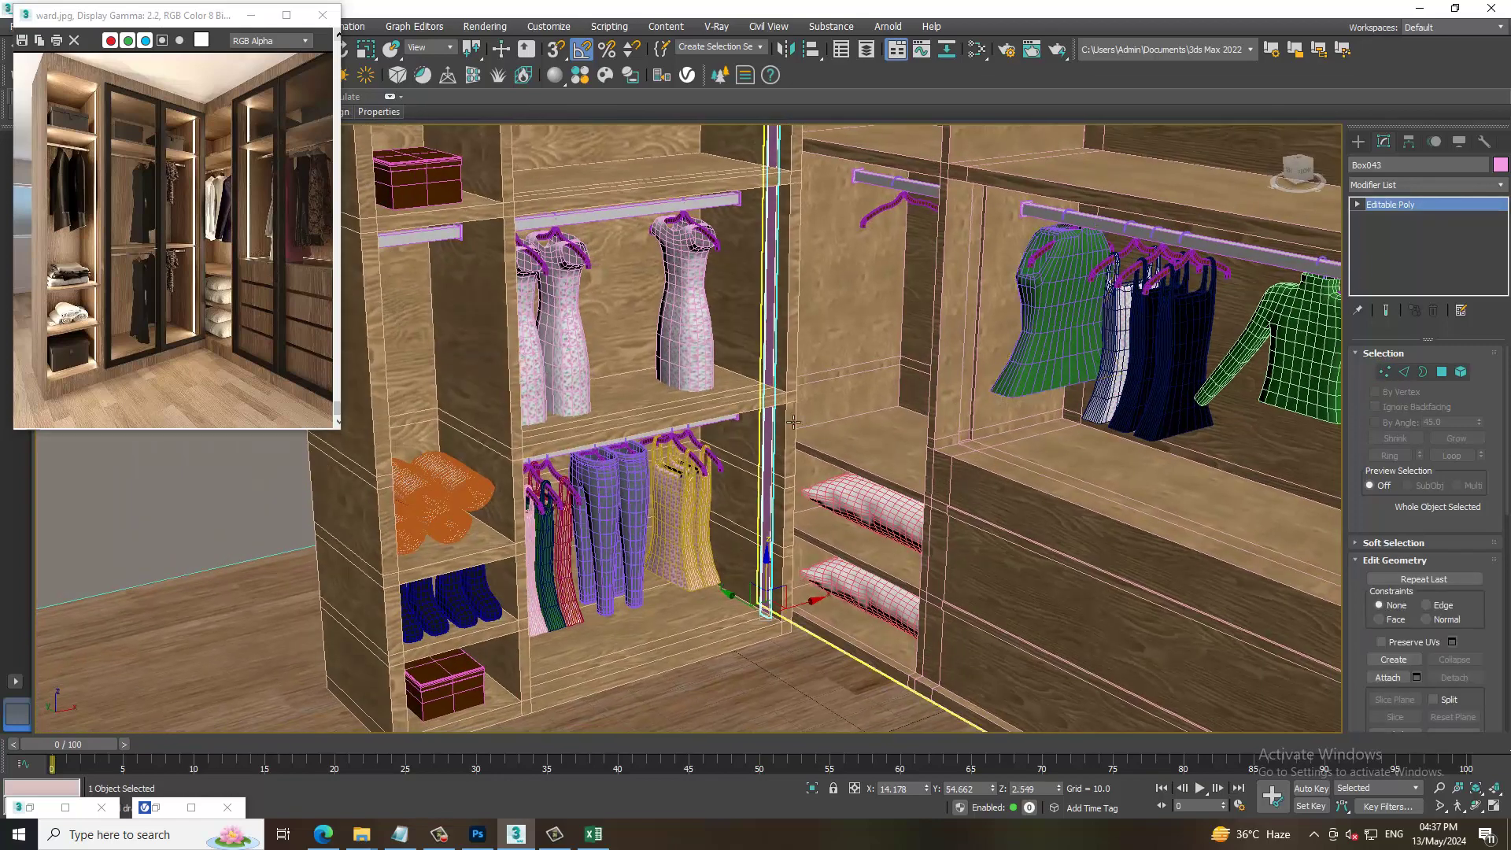
- In Render Setup, set the V-Ray image sampler to Bucket and change the GI secondary engine
left_click(484, 25)
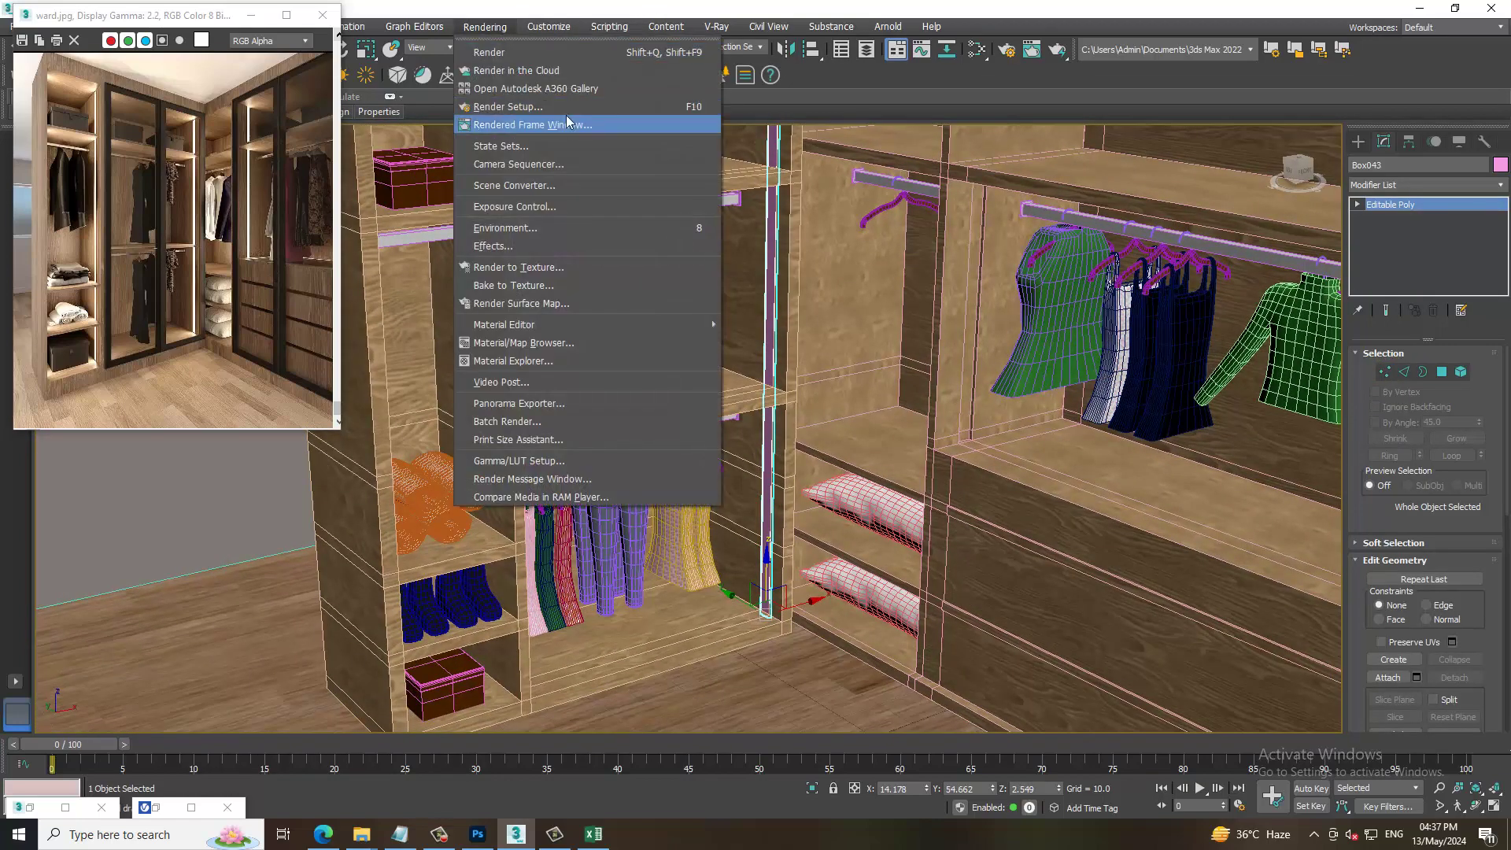
left_click(565, 110)
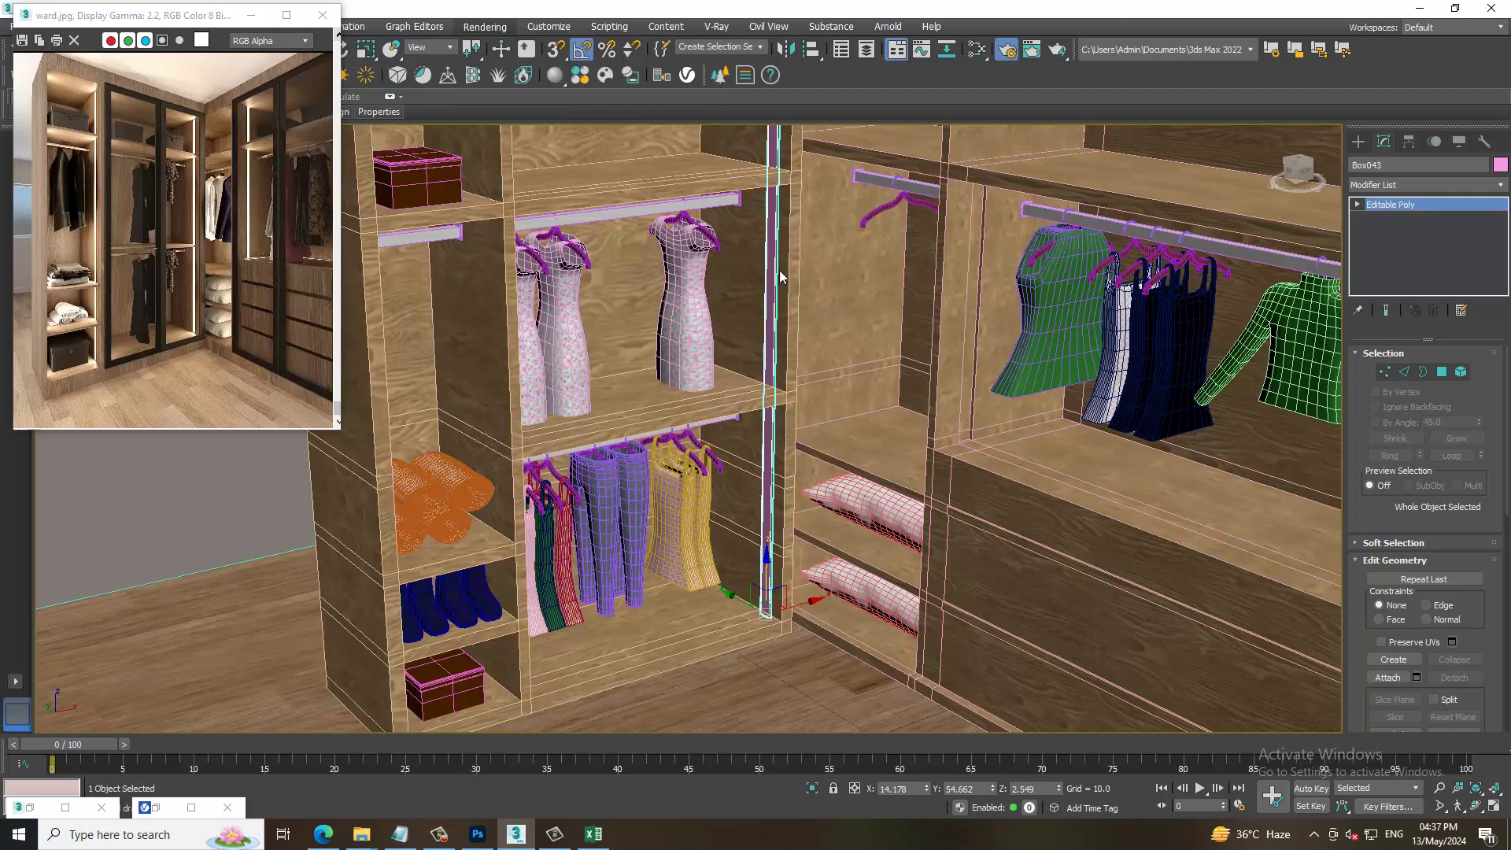
left_click(386, 181)
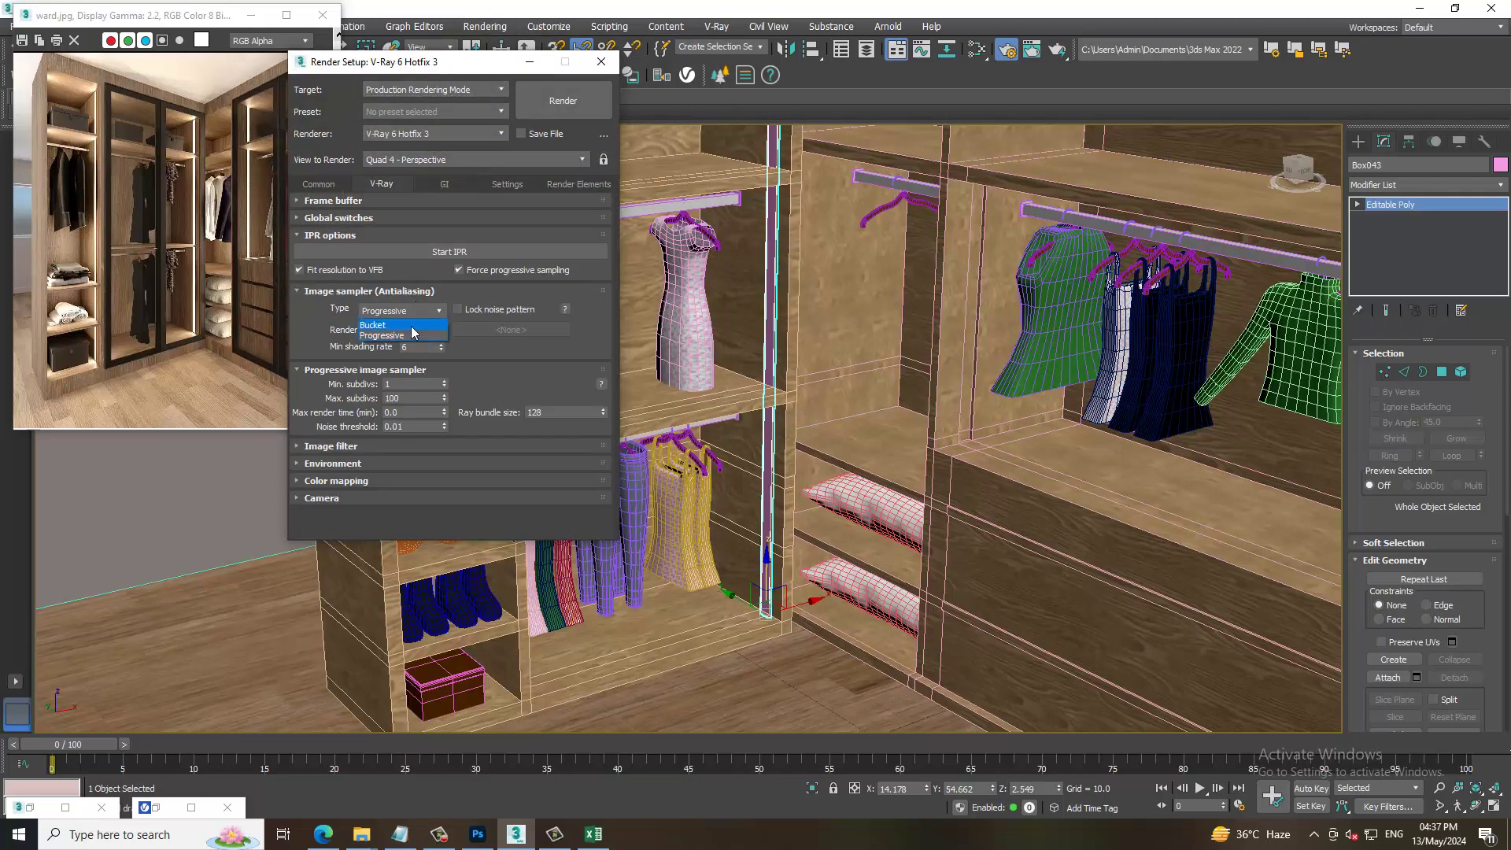
left_click(438, 185)
left_click(469, 258)
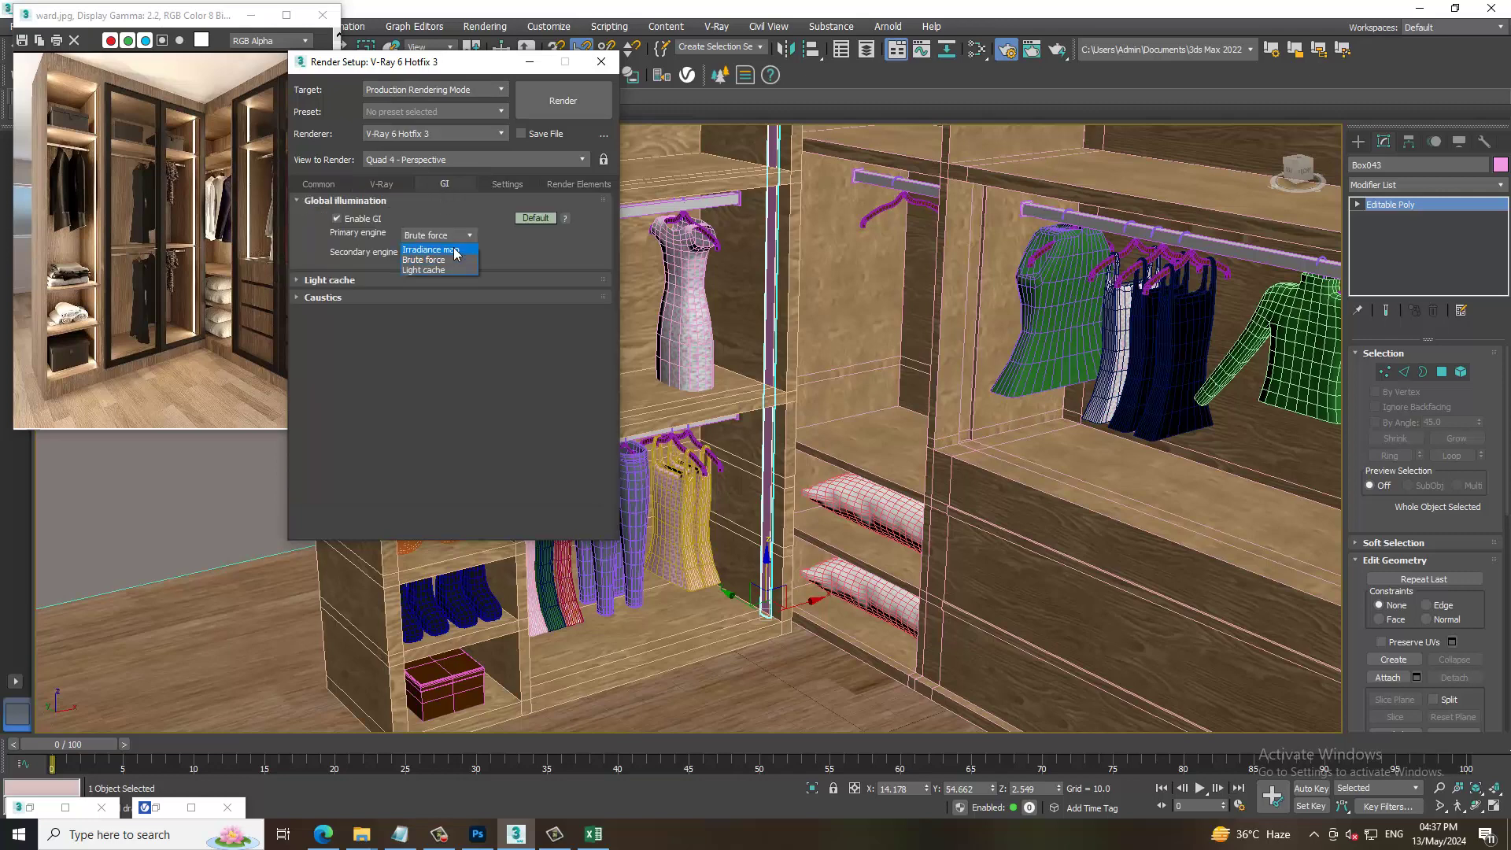
left_click(419, 237)
left_click(370, 185)
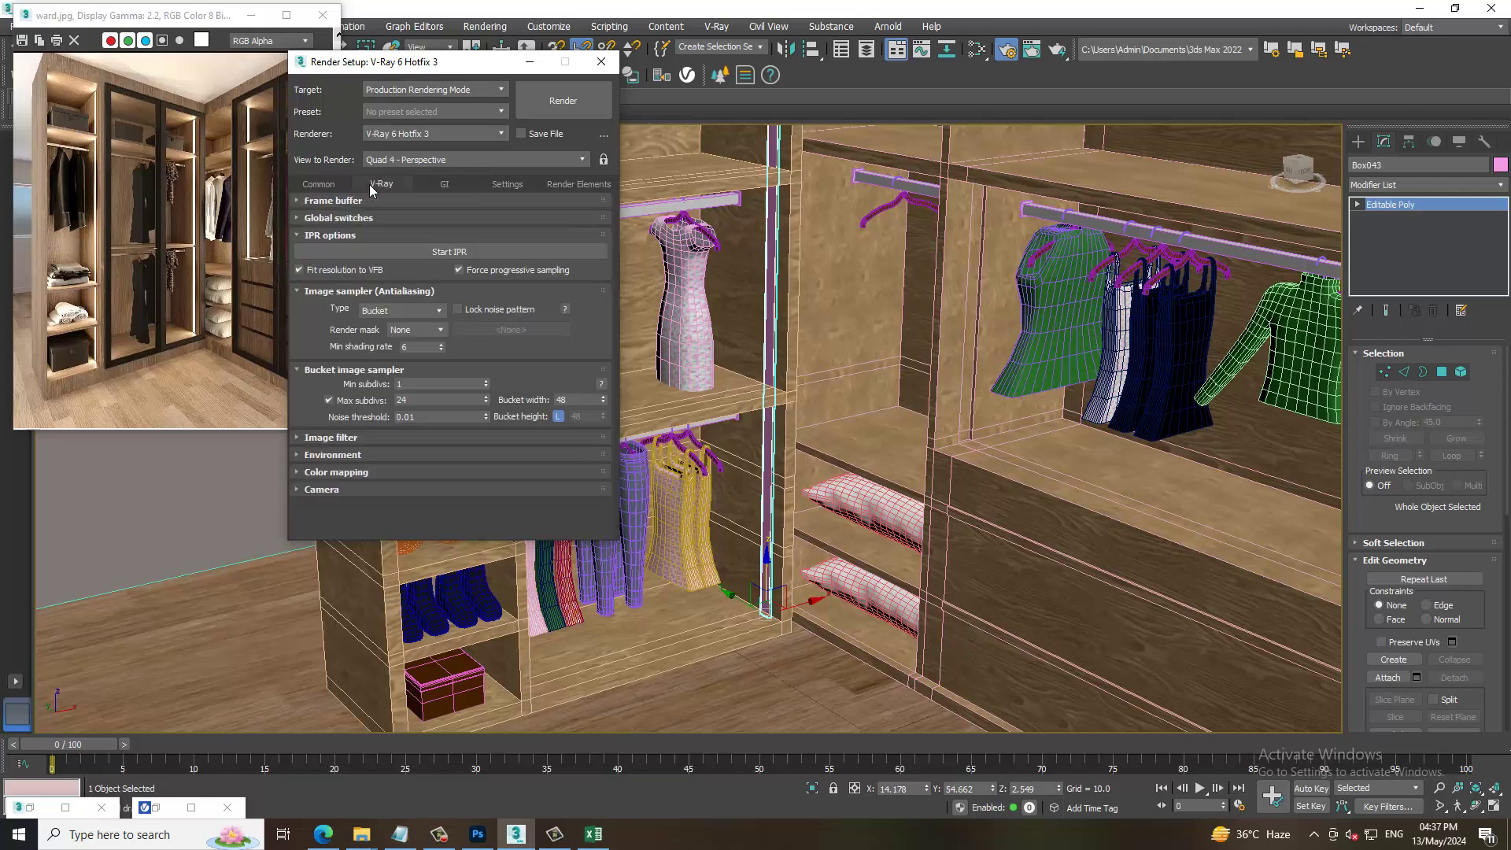
- Expand the Environment settings, set Render Setup aside, and return to Standard Primitives creation
left_click(333, 454)
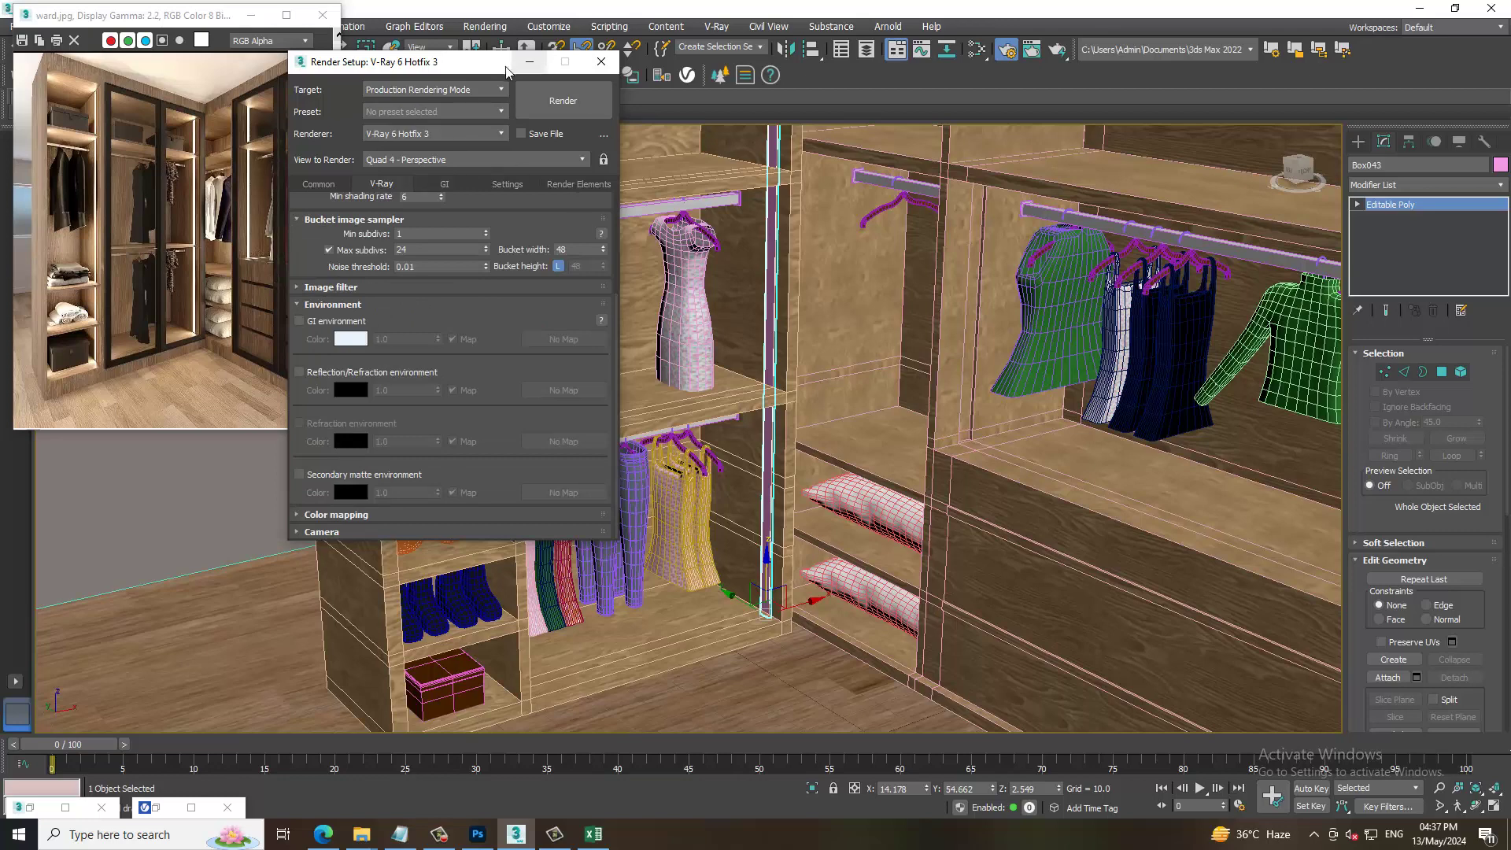
left_click(531, 63)
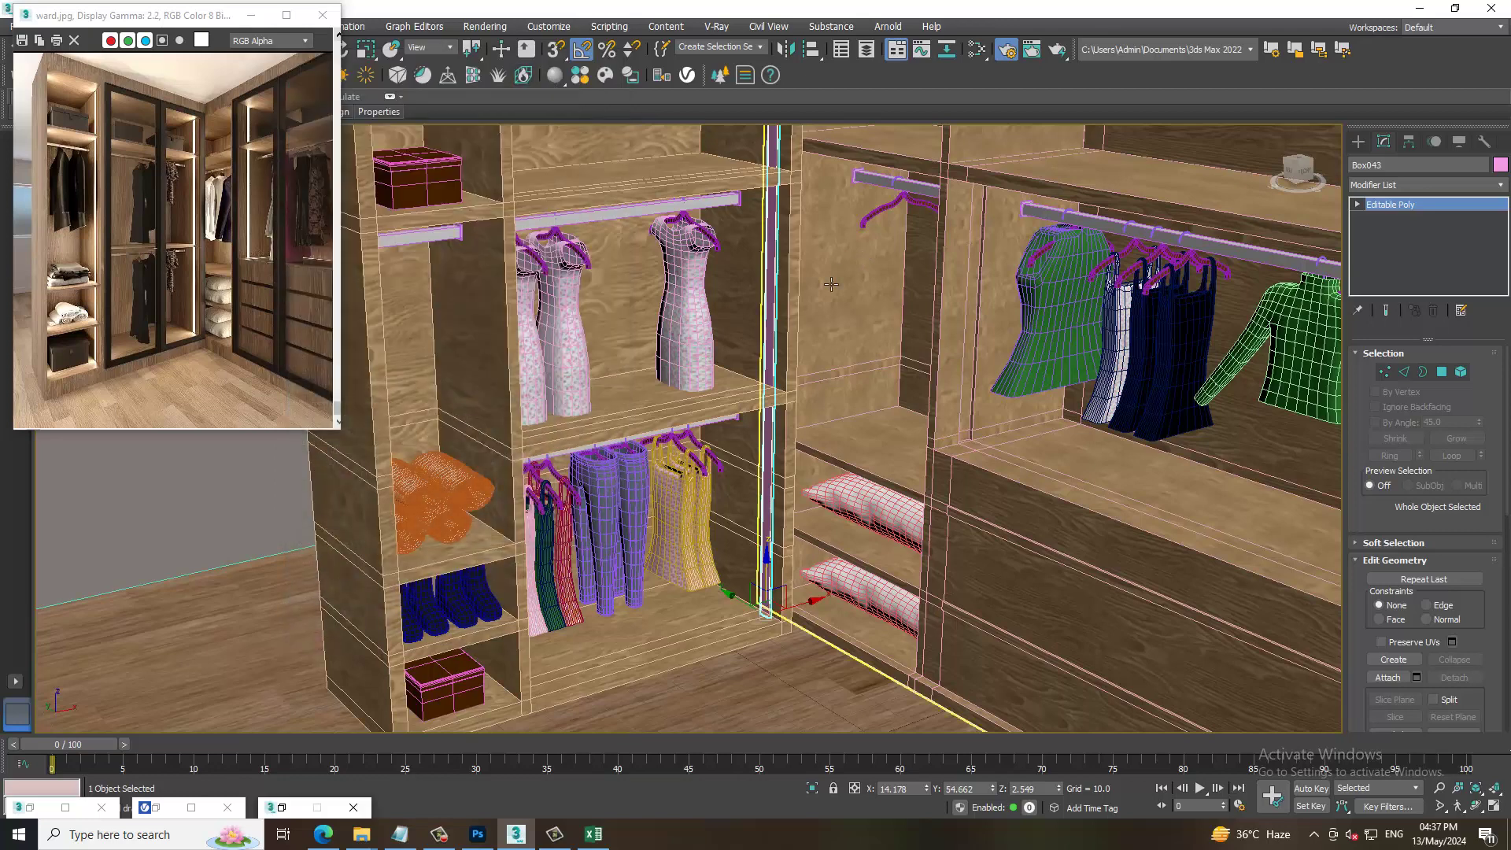
mouse_move(849, 335)
middle_mouse_down()
mouse_move(815, 351)
mouse_move(830, 363)
middle_mouse_up()
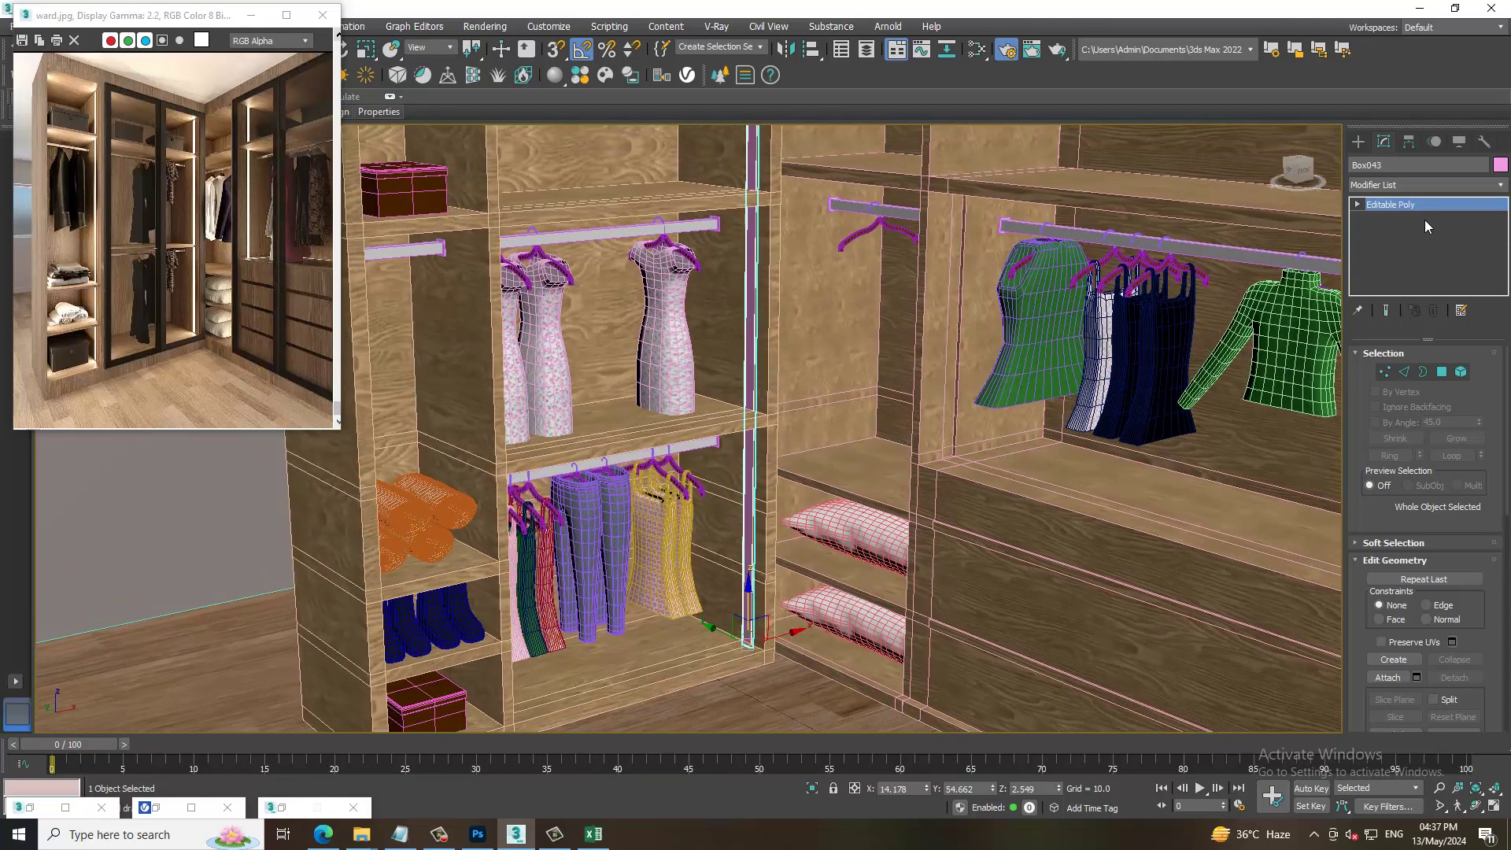
left_click(1354, 139)
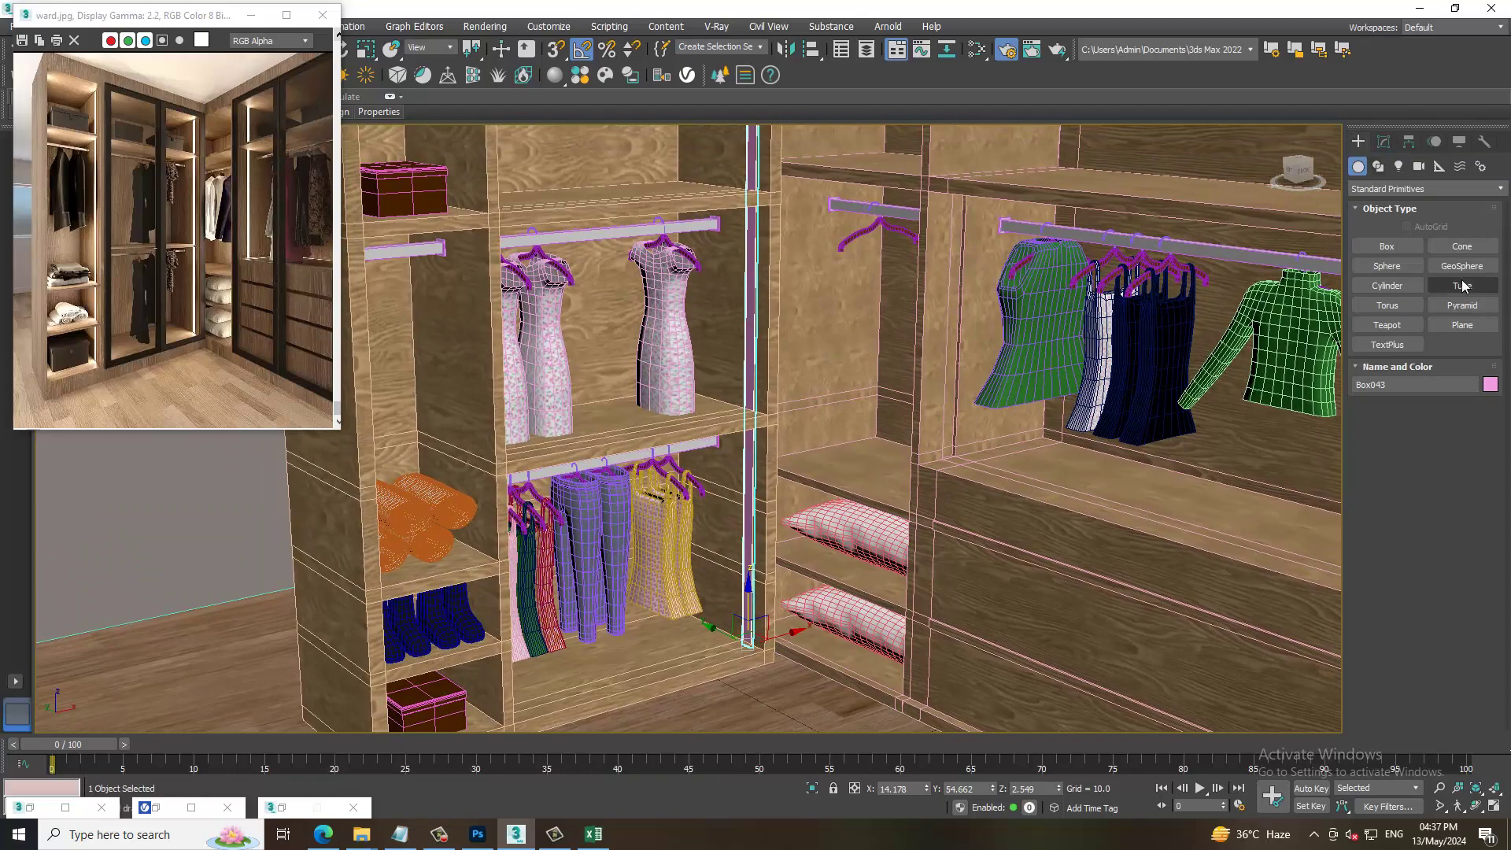
scroll(783, 565, "down", 2)
scroll(784, 565, "down", 1)
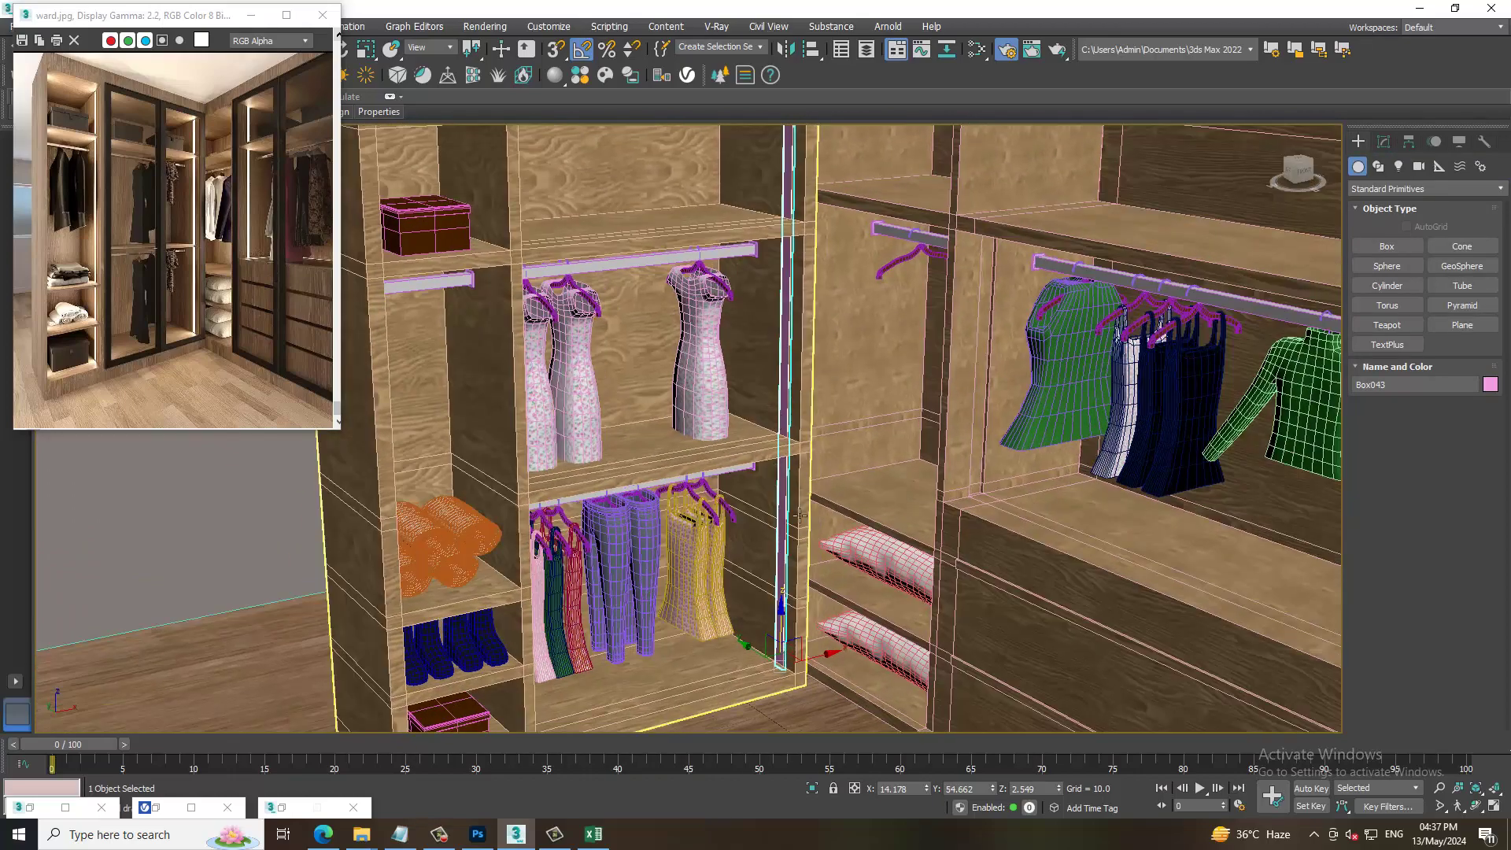
scroll(784, 565, "down", 3)
scroll(783, 565, "up", 2)
scroll(784, 565, "up", 3)
- Select the pink post Box043 and Shift-drag it left to start the copy Box044
scroll(812, 469, "up", 2)
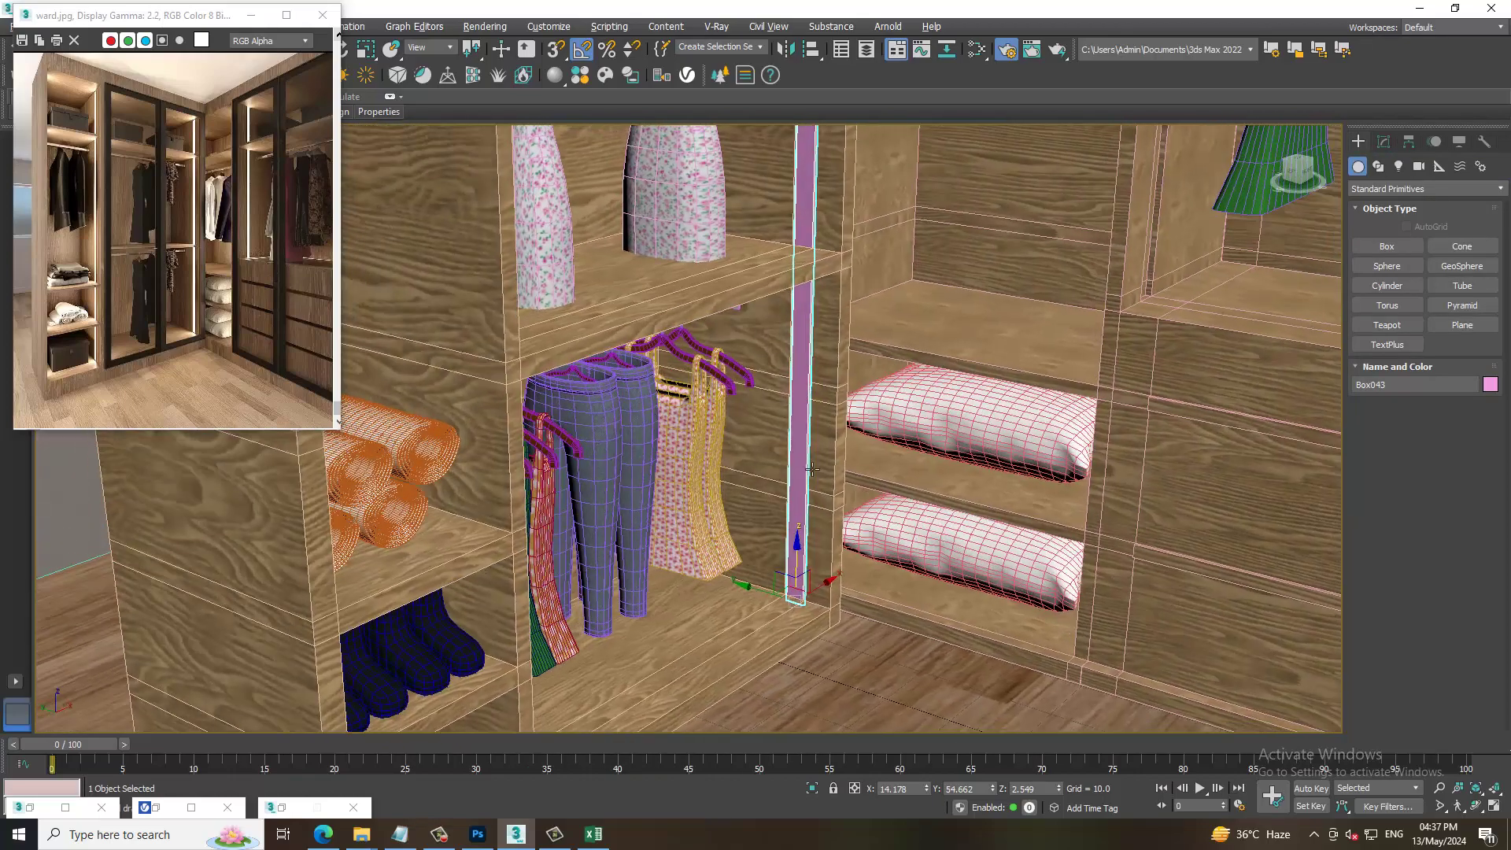
scroll(812, 469, "up", 2)
middle_click_drag(812, 469, 724, 478, "alt")
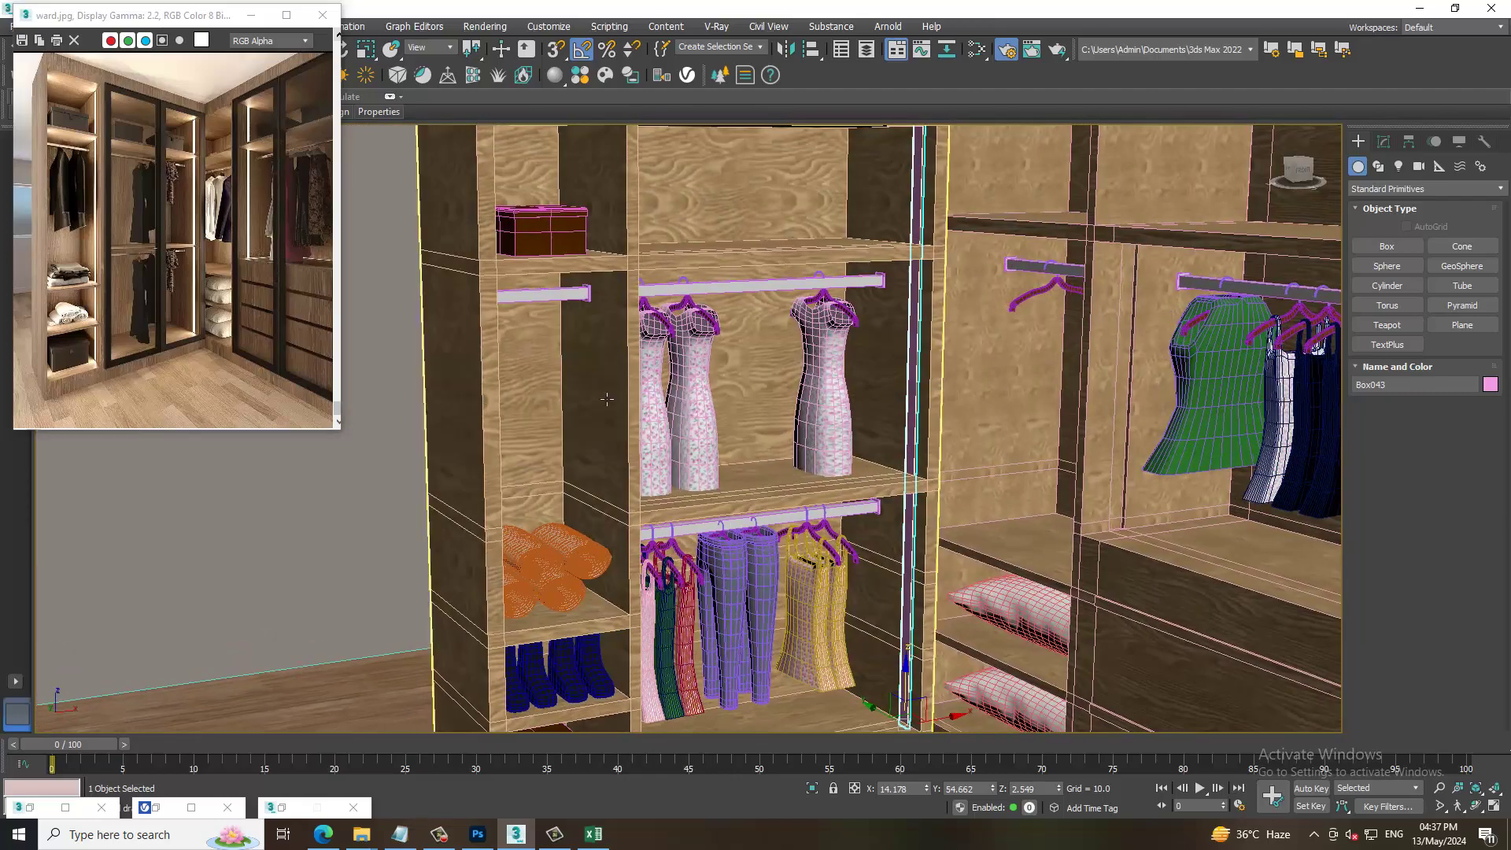
left_click(747, 455)
middle_click_drag(747, 455, 757, 454, "alt")
scroll(758, 454, "down", 10)
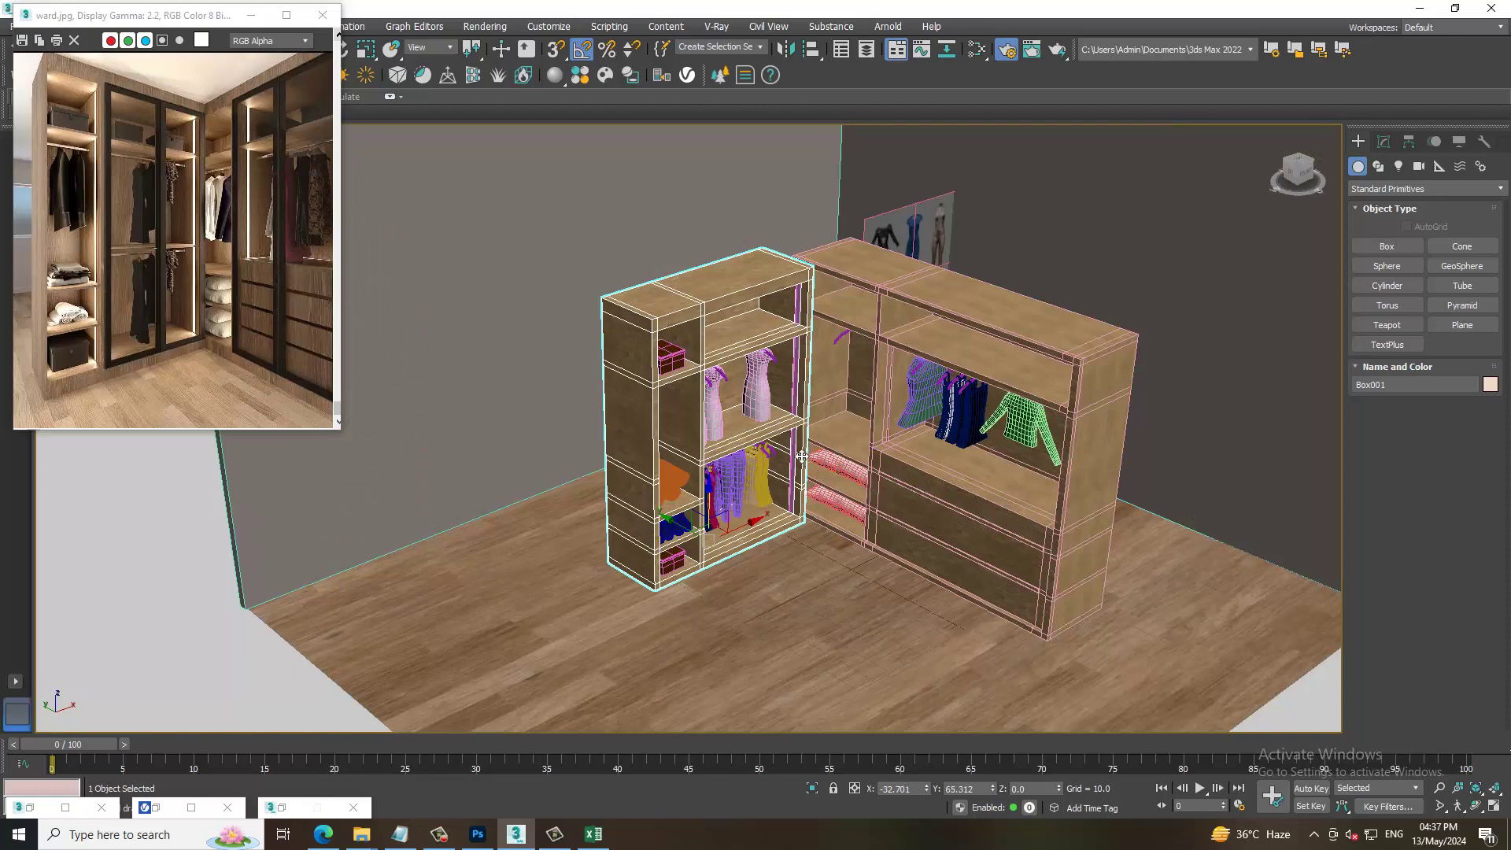
scroll(801, 457, "up", 5)
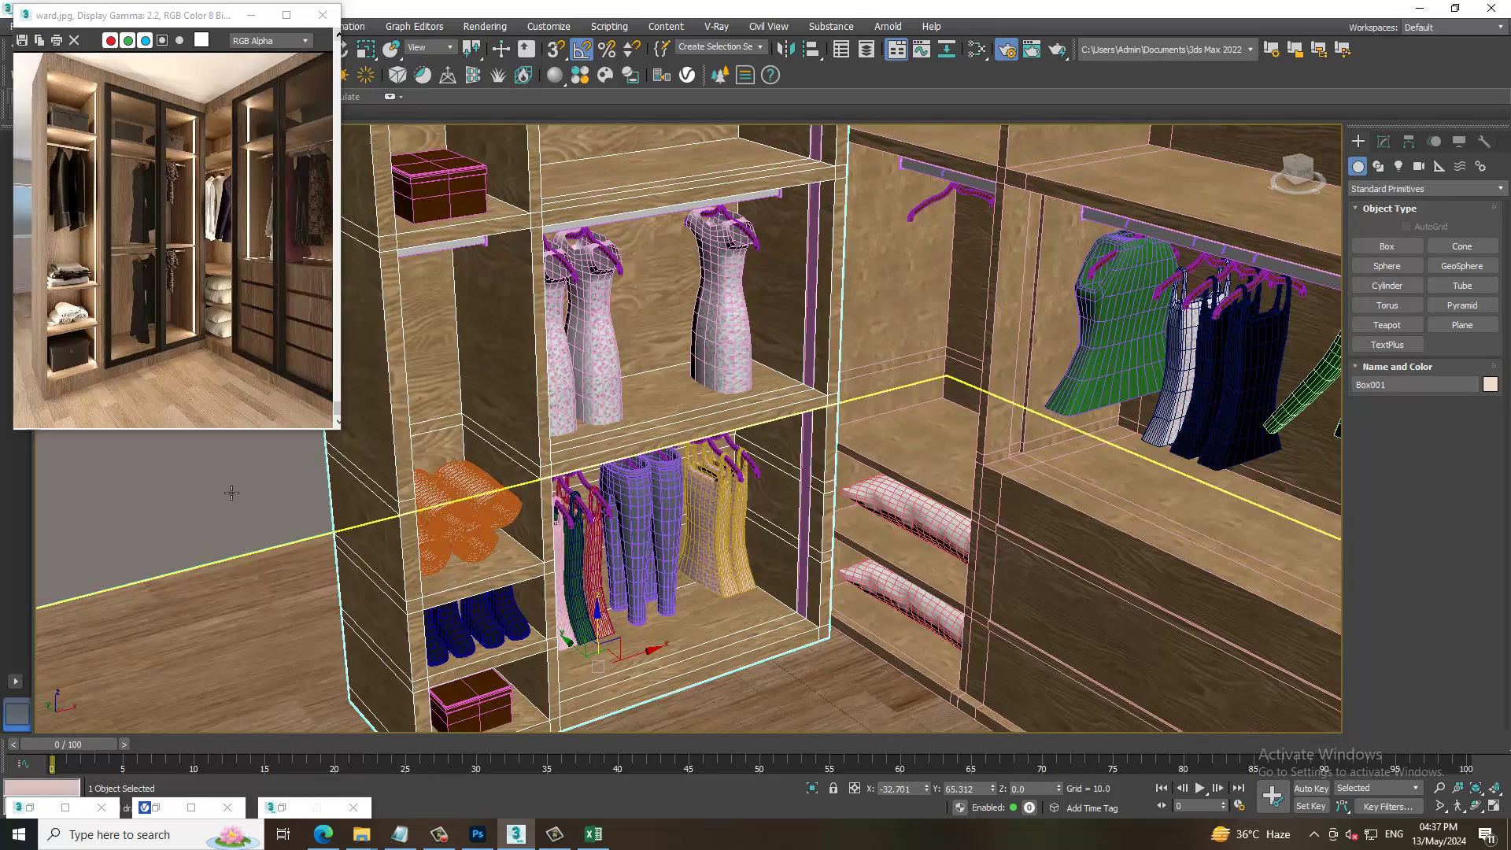
left_click(811, 407)
left_click(817, 342)
middle_click_drag(817, 342, 818, 605, "alt")
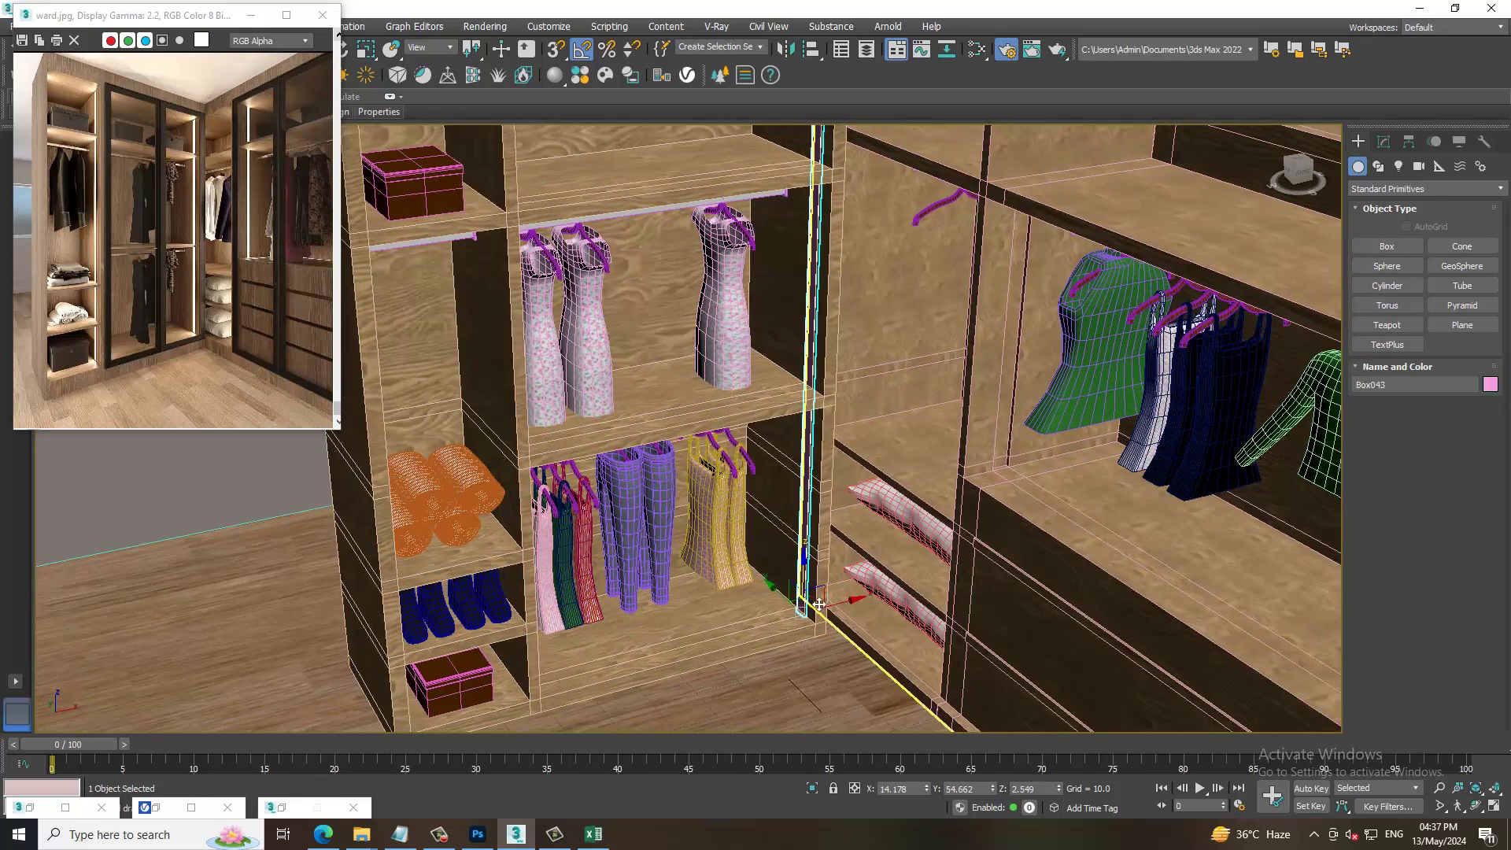
left_click_drag(849, 606, 563, 625, "shift")
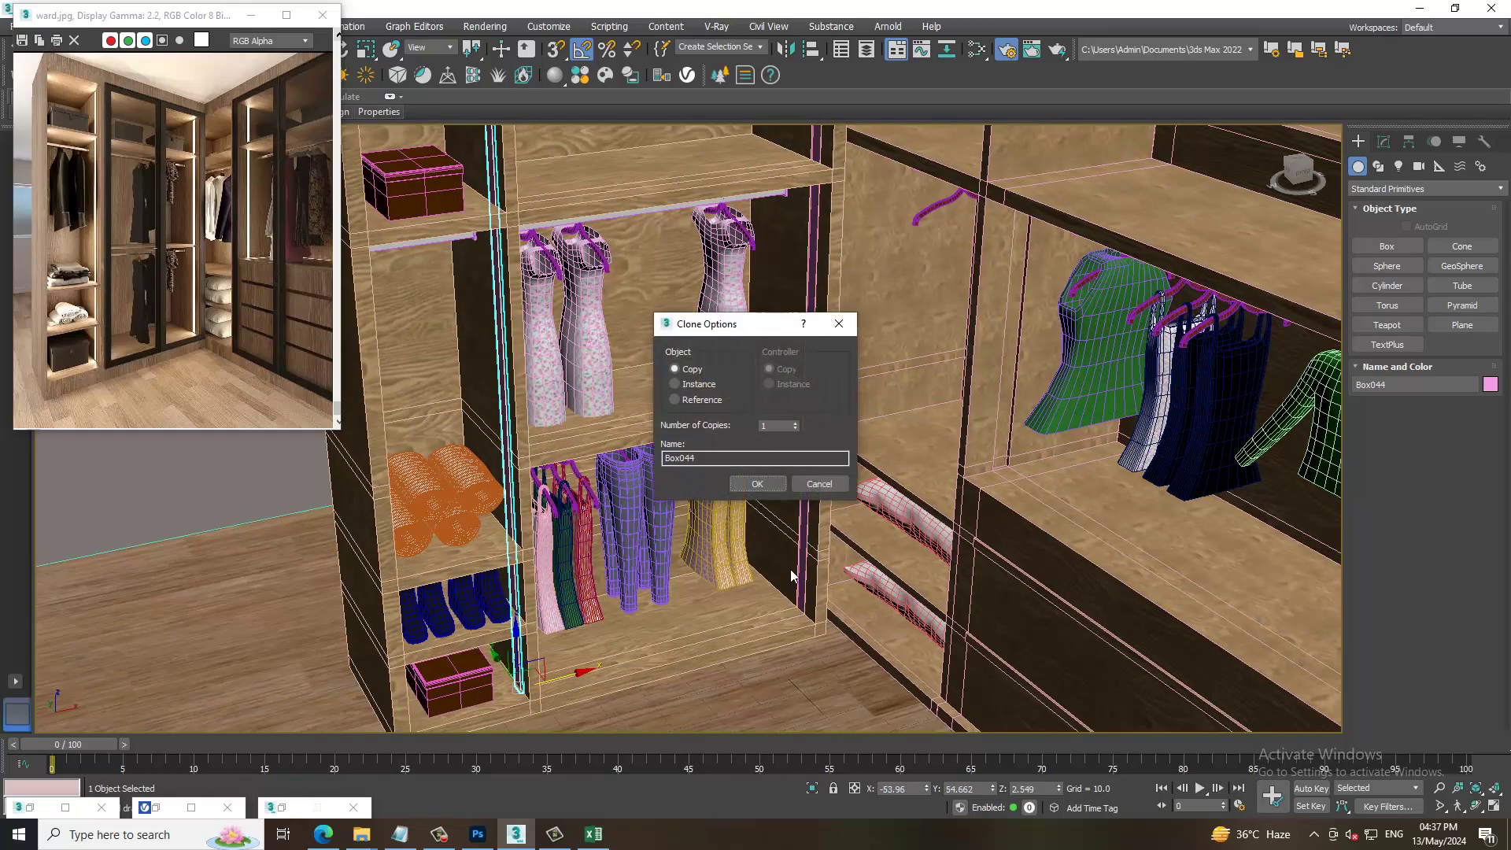
- Confirm Box044, Shift-drag a second copy Box045 to the right, and show the Lights panel
left_click(777, 486)
mouse_move(777, 485)
middle_mouse_down("alt")
mouse_move(794, 504)
mouse_move(552, 496)
middle_mouse_up("alt")
scroll(552, 497, "down", 5)
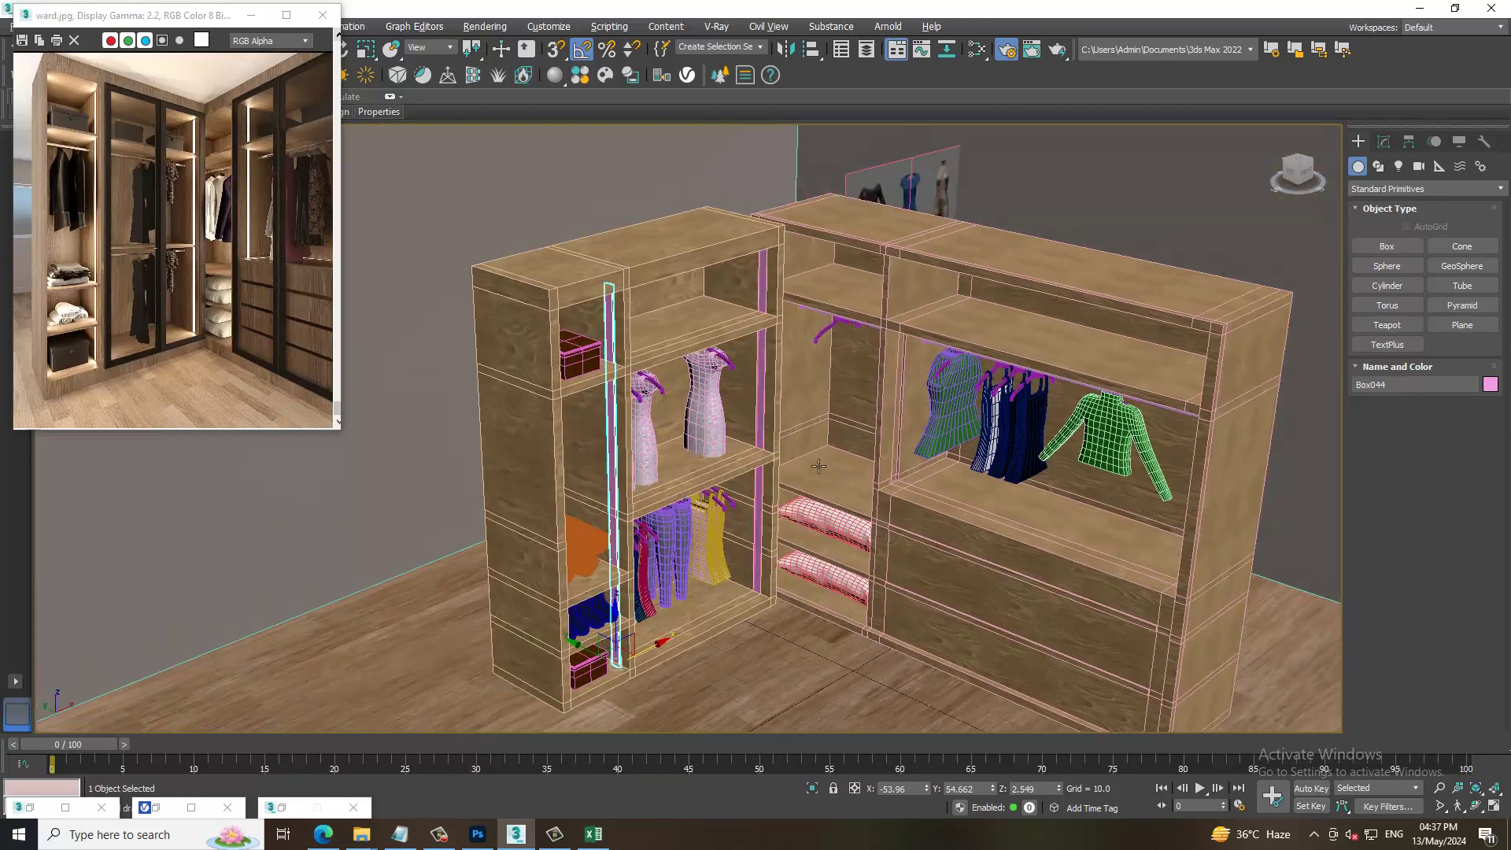
left_click_drag(605, 659, 811, 720, "shift")
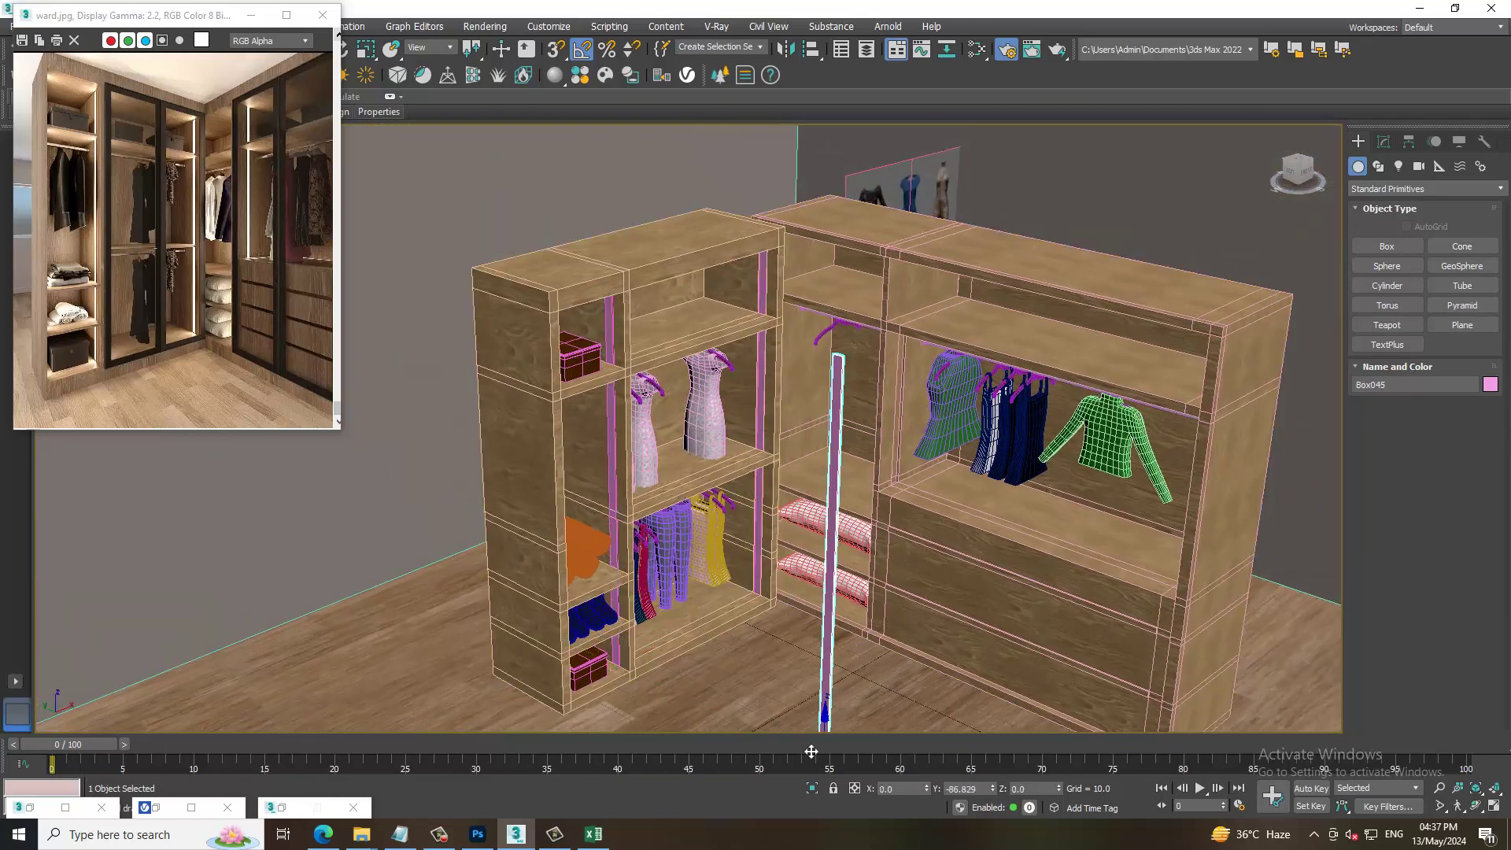
left_click(755, 484)
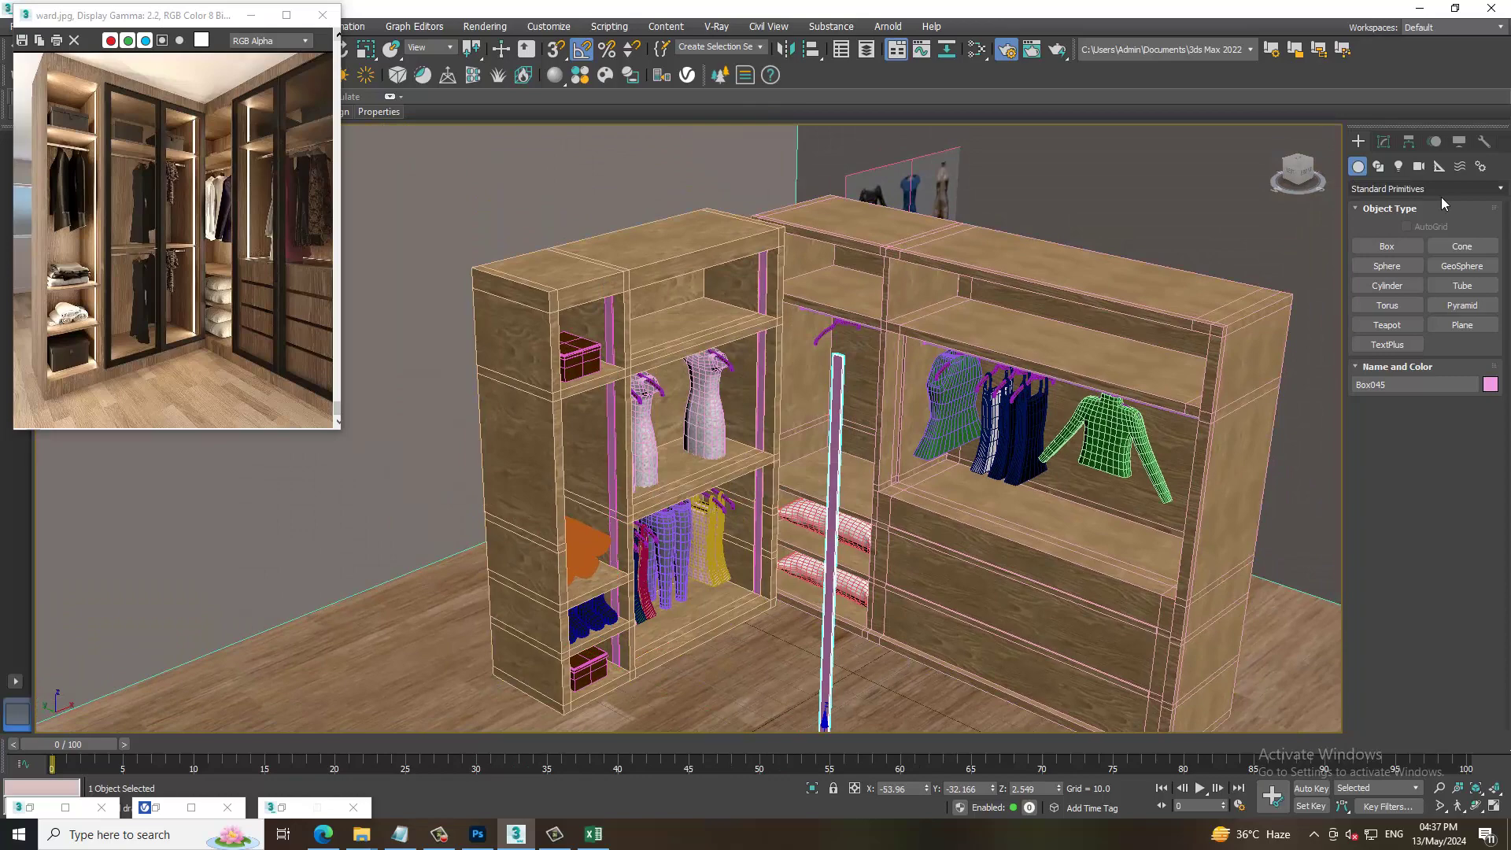
left_click(1398, 166)
- Draw VRayLight001 as a plane V-Ray light on the wardrobe floor
left_click(1403, 233)
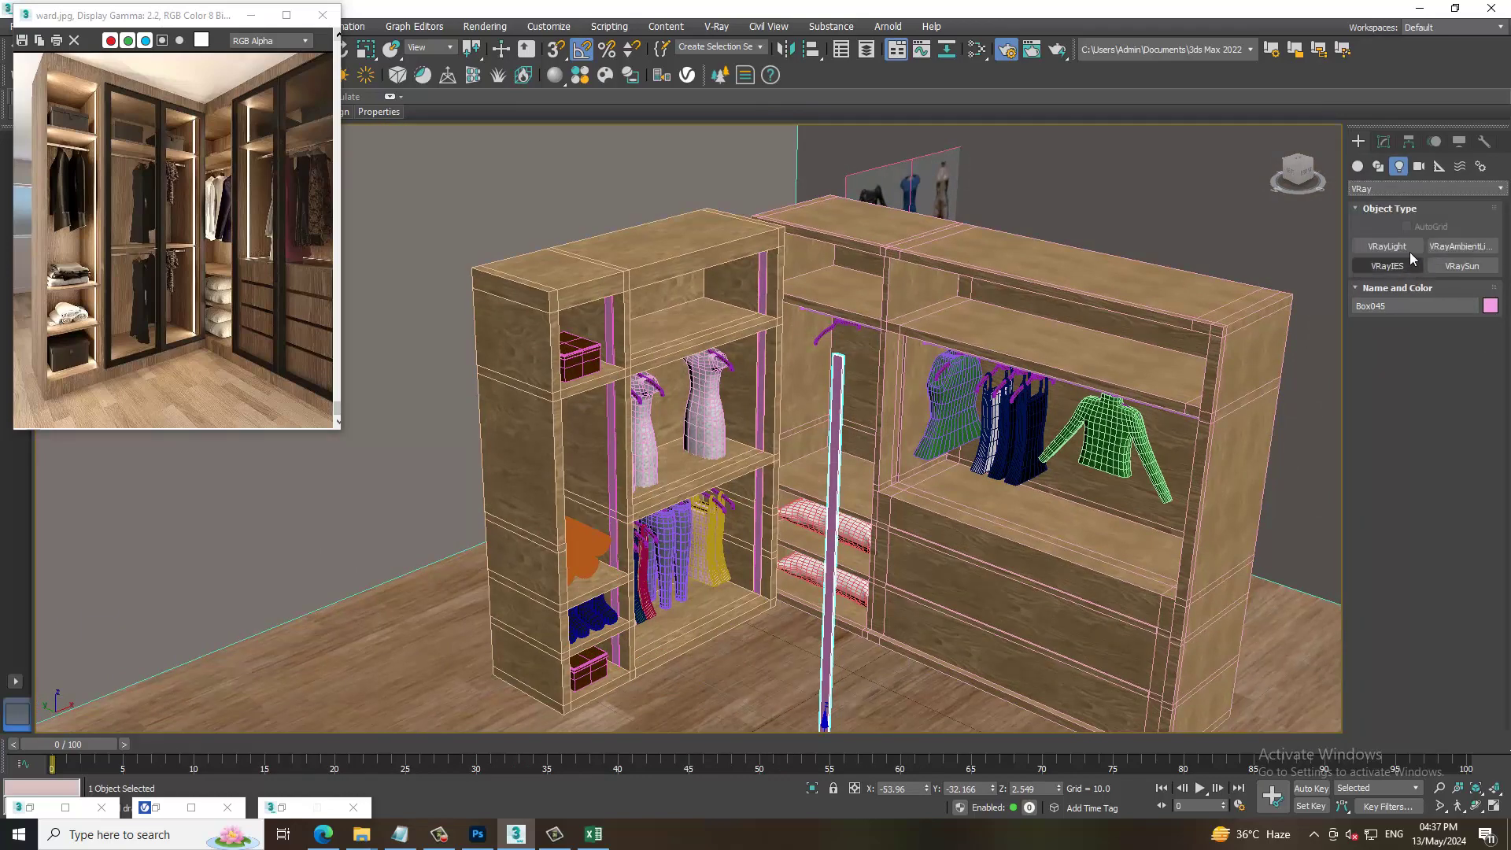
middle_click_drag(748, 622, 614, 476)
left_click_drag(613, 475, 631, 596)
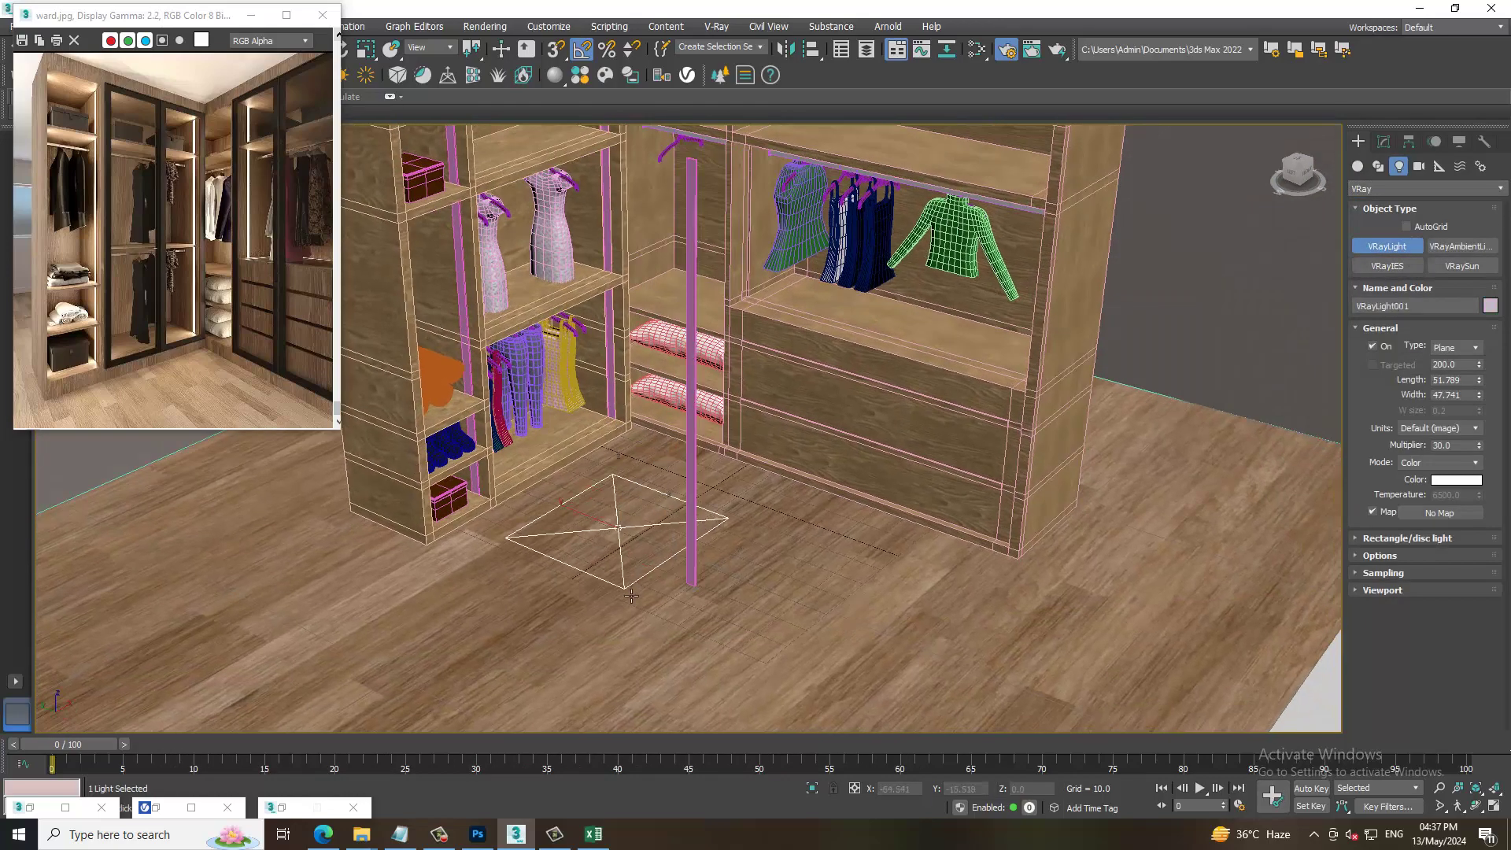
right_click(631, 596)
scroll(631, 595, "up", 4)
scroll(631, 596, "up", 4)
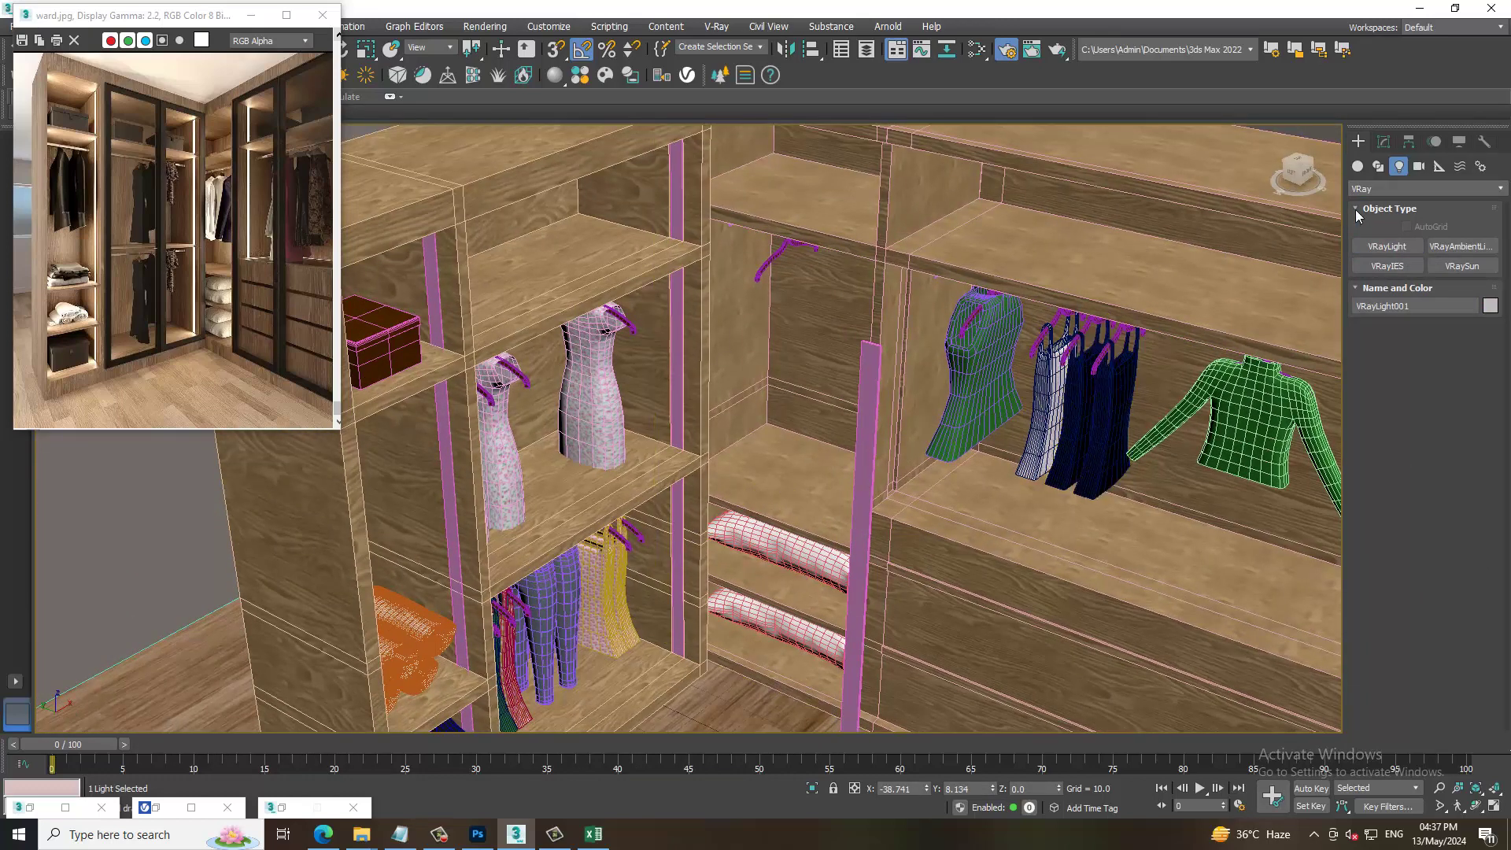
- Set VRayLight001's type to Mesh and pick the pink vertical post as its mesh
left_click(1383, 142)
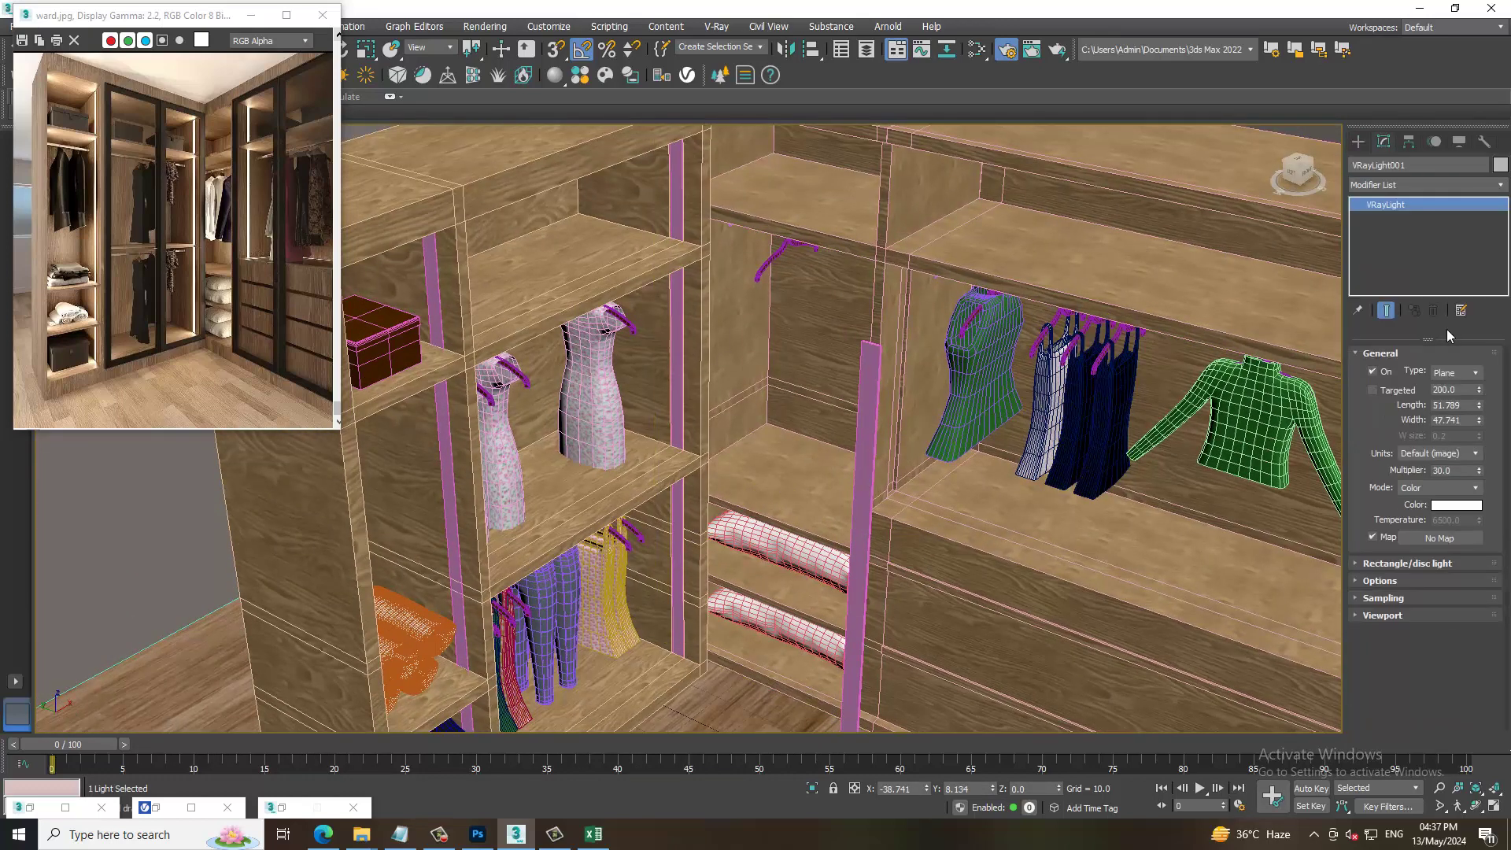
left_click(1470, 373)
left_click(1378, 563)
left_click(1444, 596)
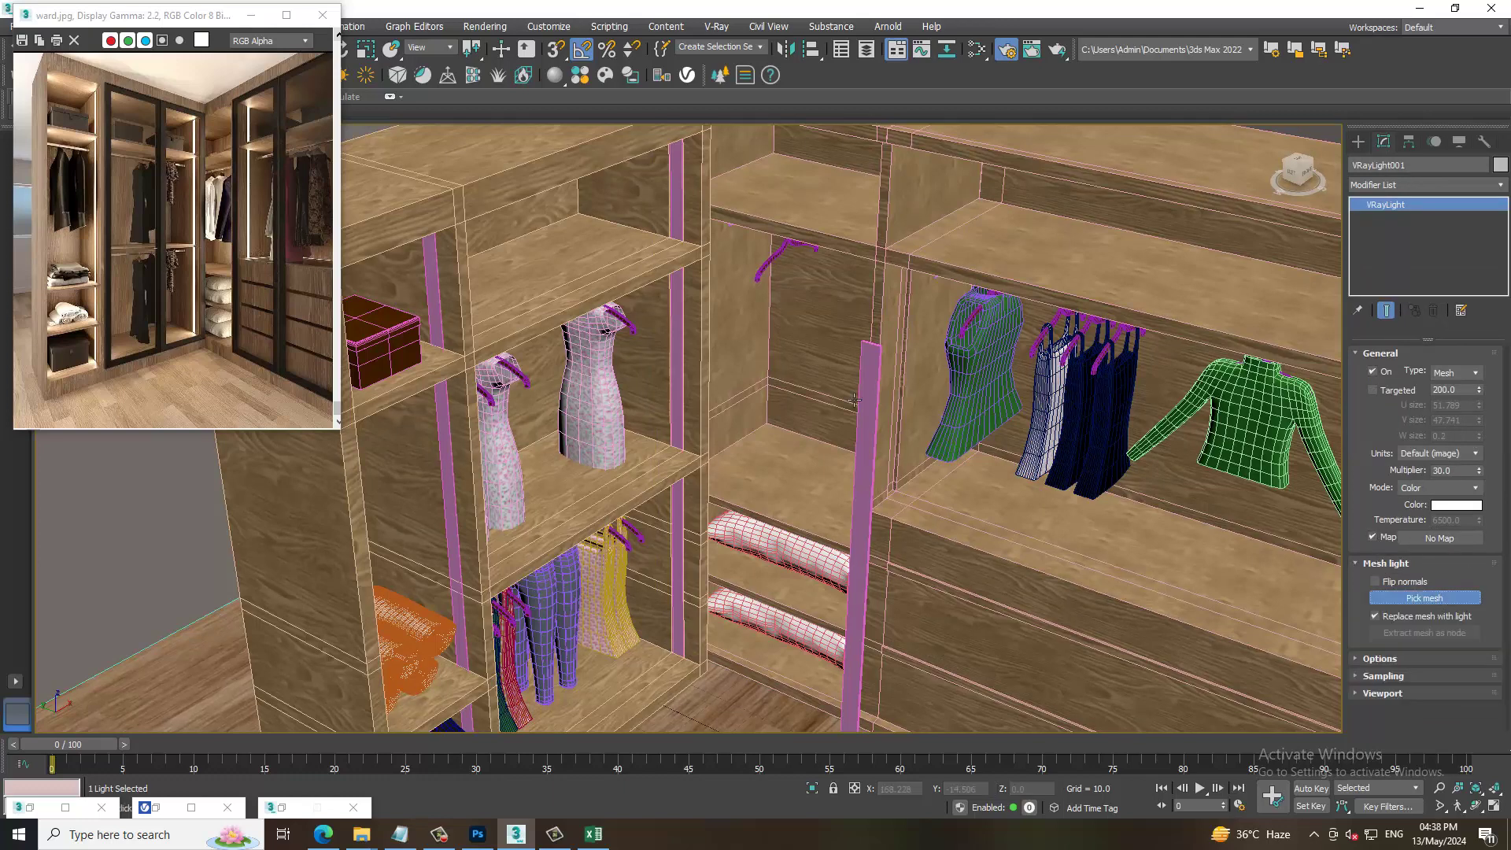
left_click(684, 231)
middle_click_drag(685, 231, 804, 430)
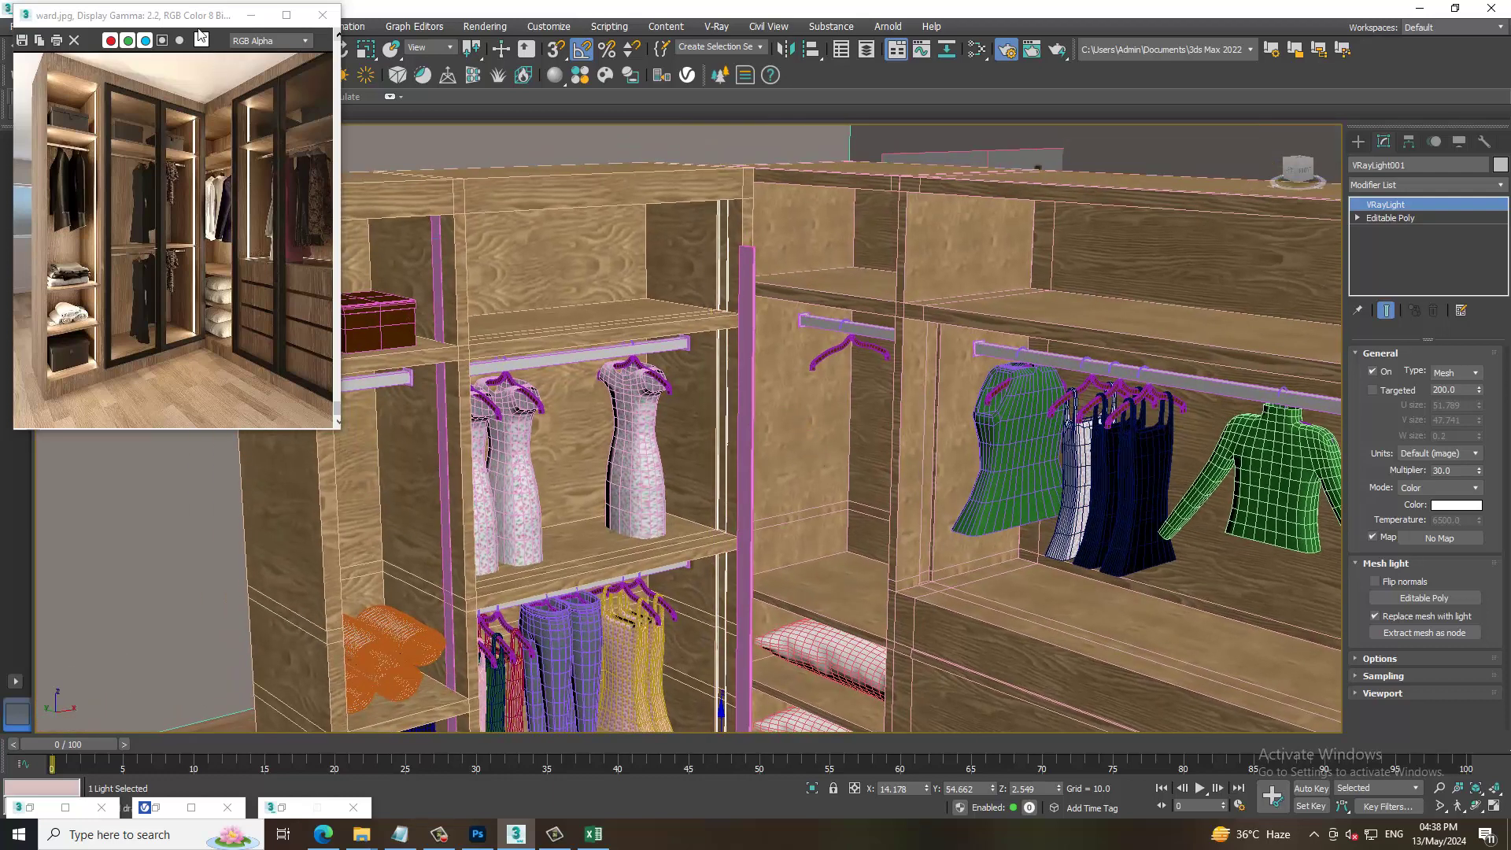
left_click(250, 16)
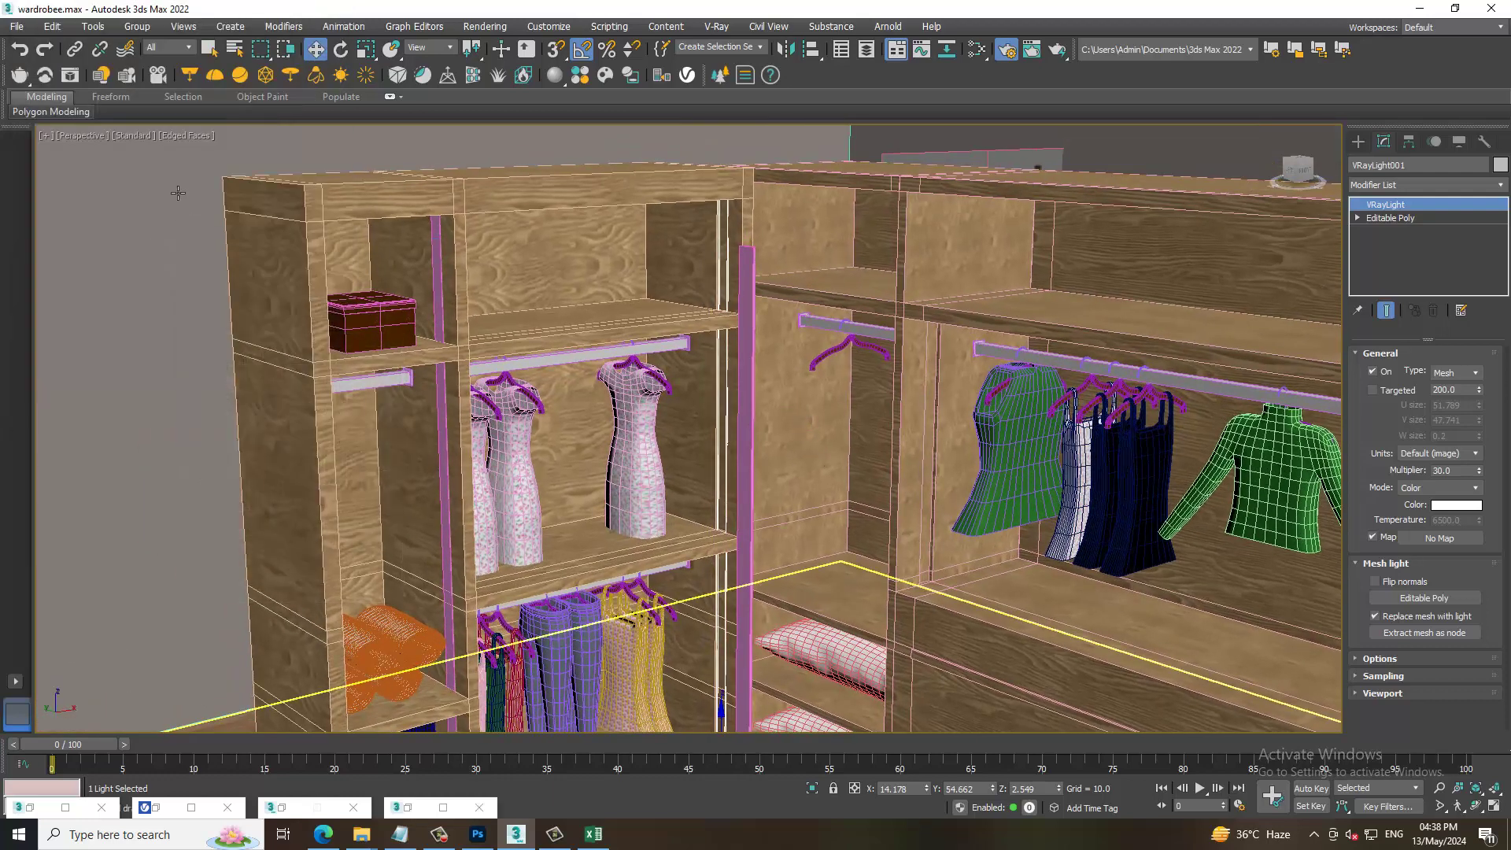
- Switch the viewport to ActiveShade and try new multiplier values for VRayLight001
left_click(134, 136)
left_click(169, 167)
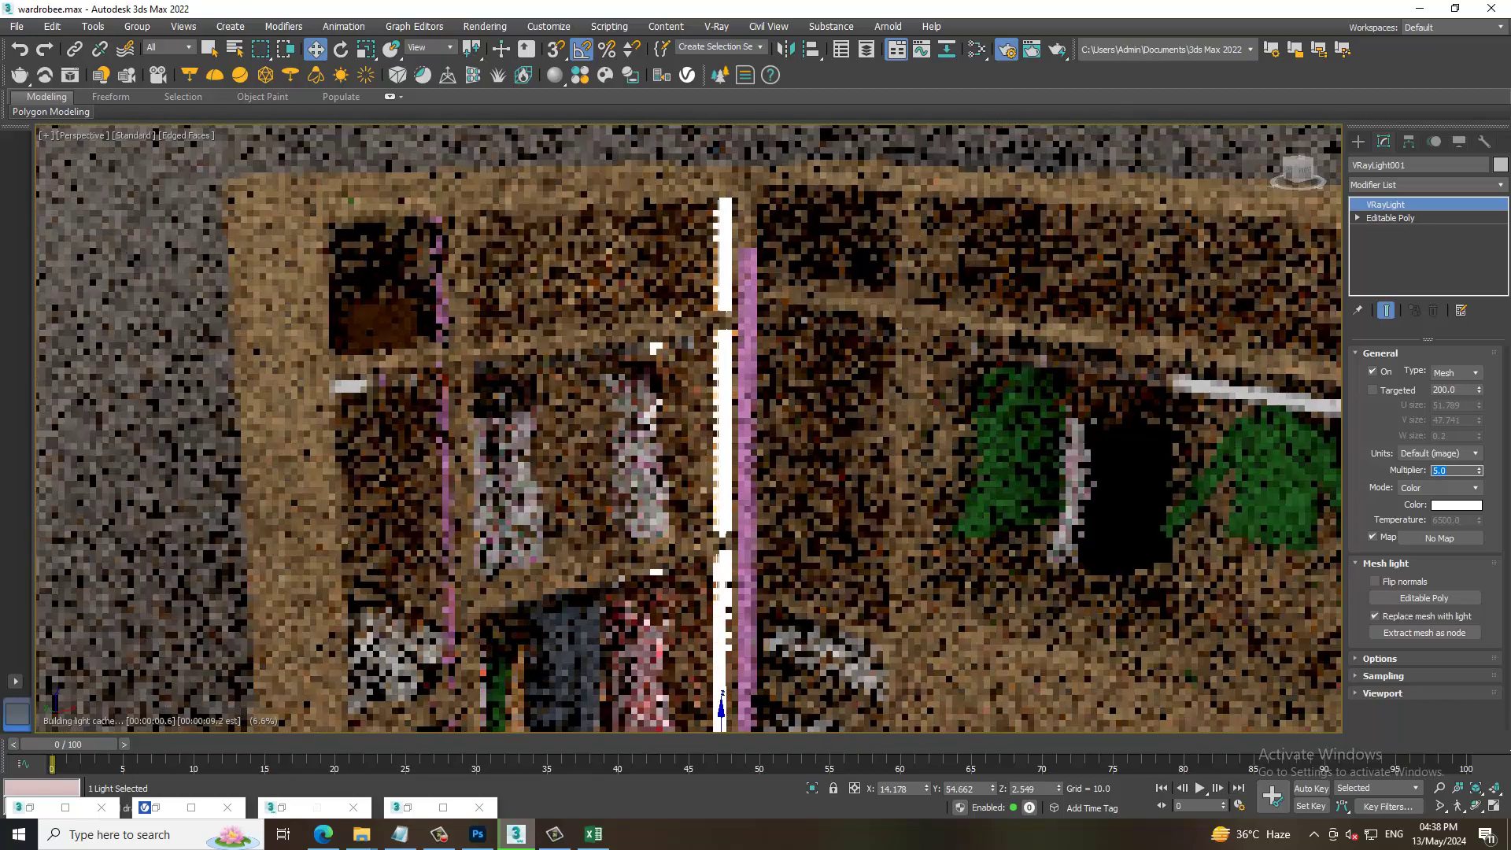
type("2")
key("Return")
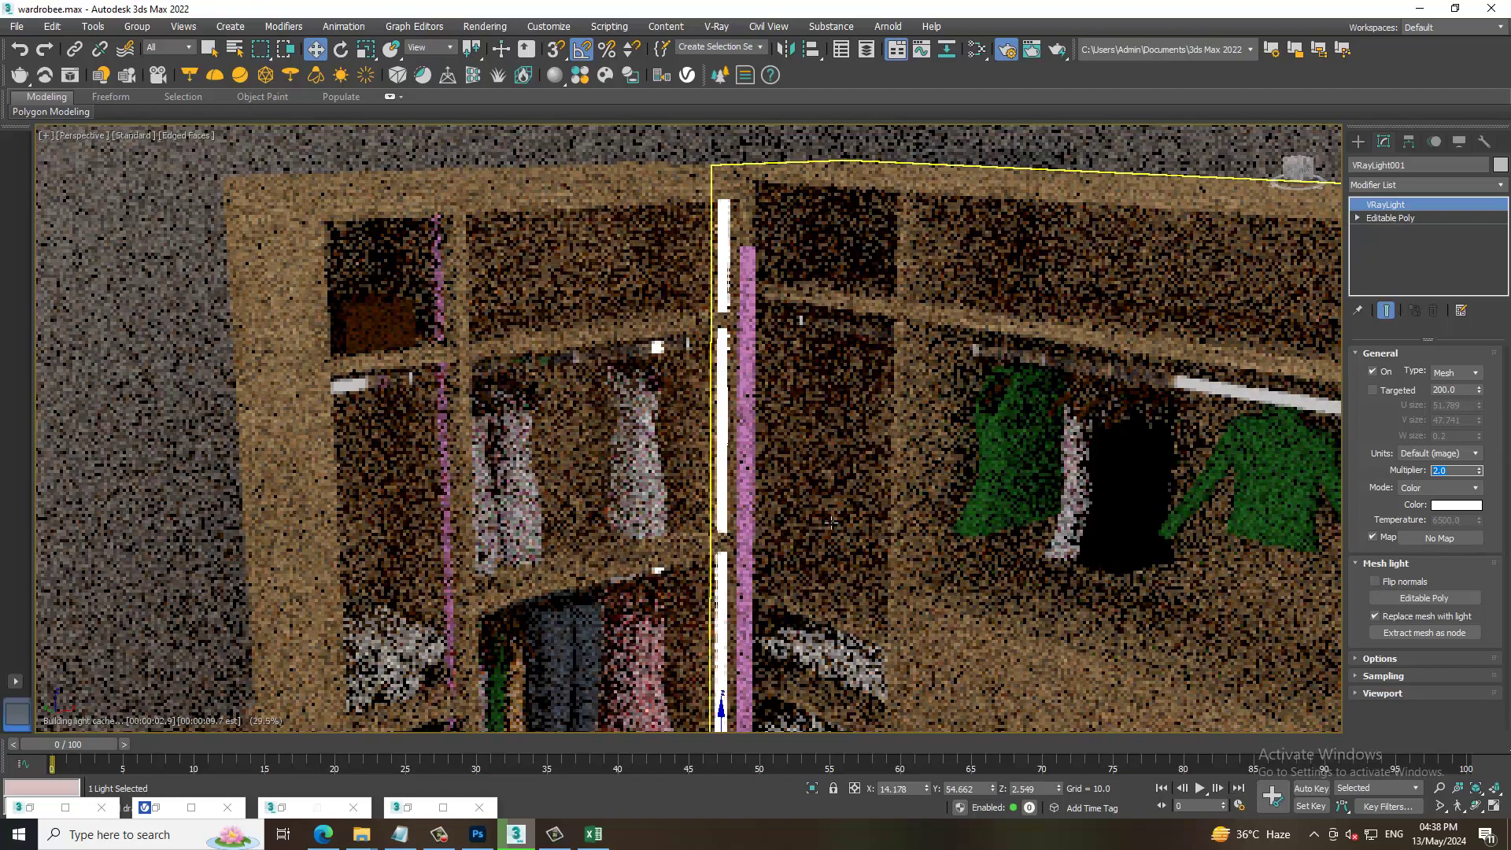
scroll(830, 522, "down", 3)
scroll(810, 472, "down", 5)
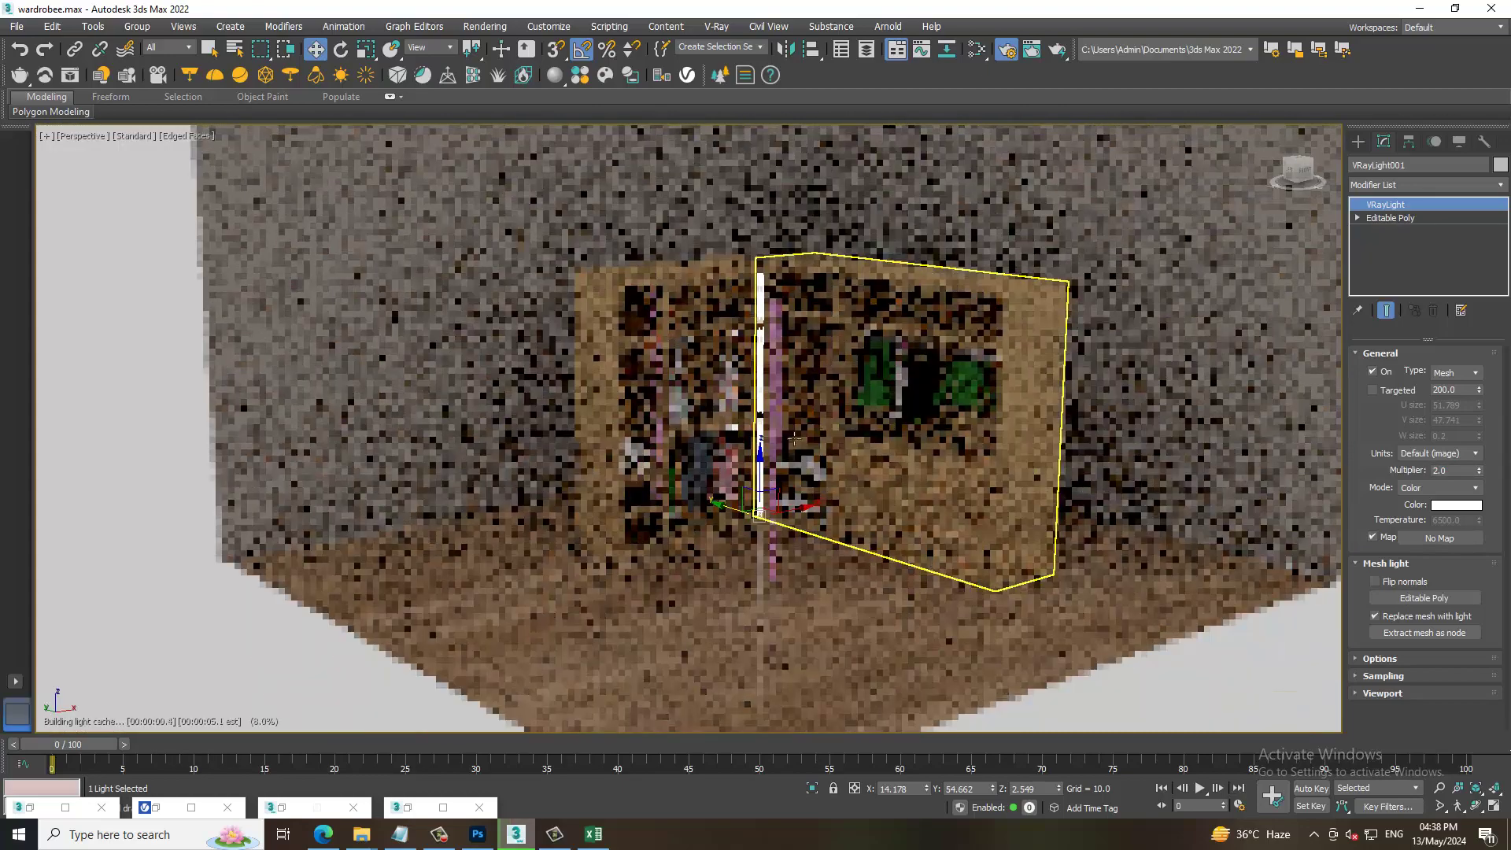
scroll(794, 438, "up", 5)
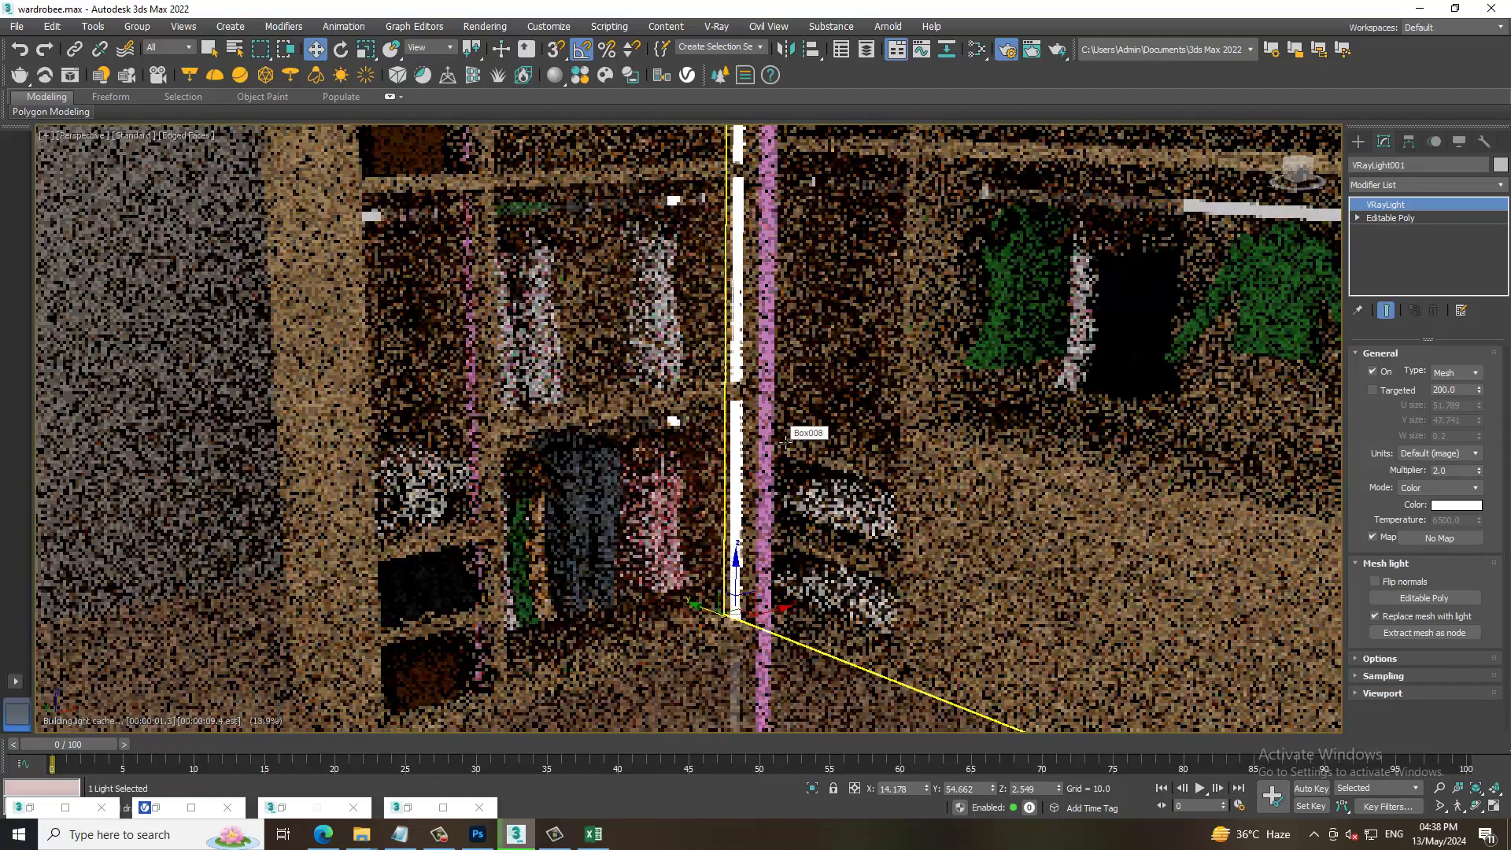
- Settle VRayLight001's multiplier at 10.0 and return the viewport to Standard shading
left_click(1463, 475)
type("10")
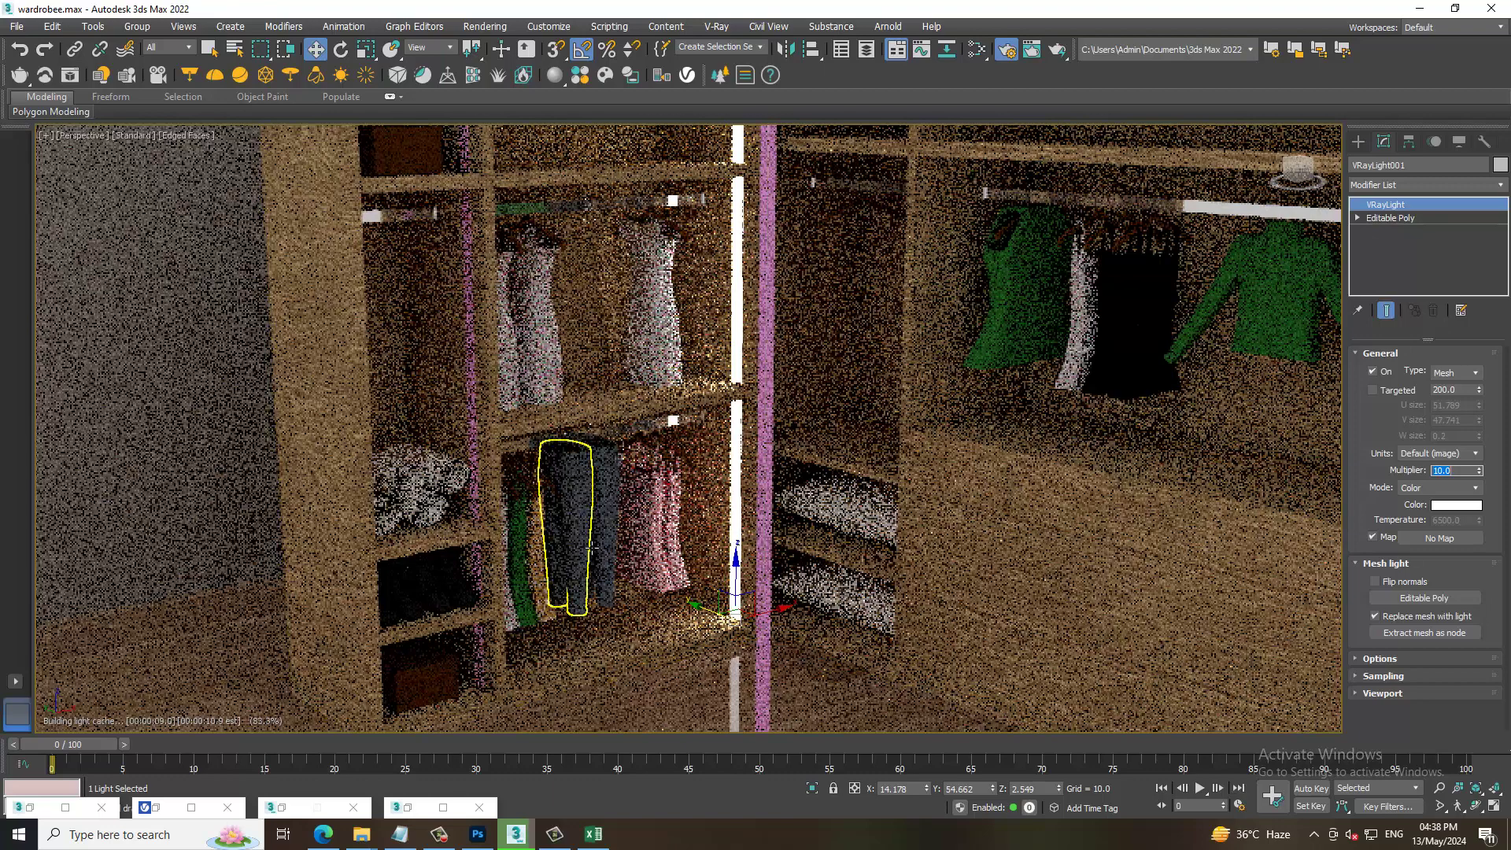
left_click(138, 137)
left_click(157, 173)
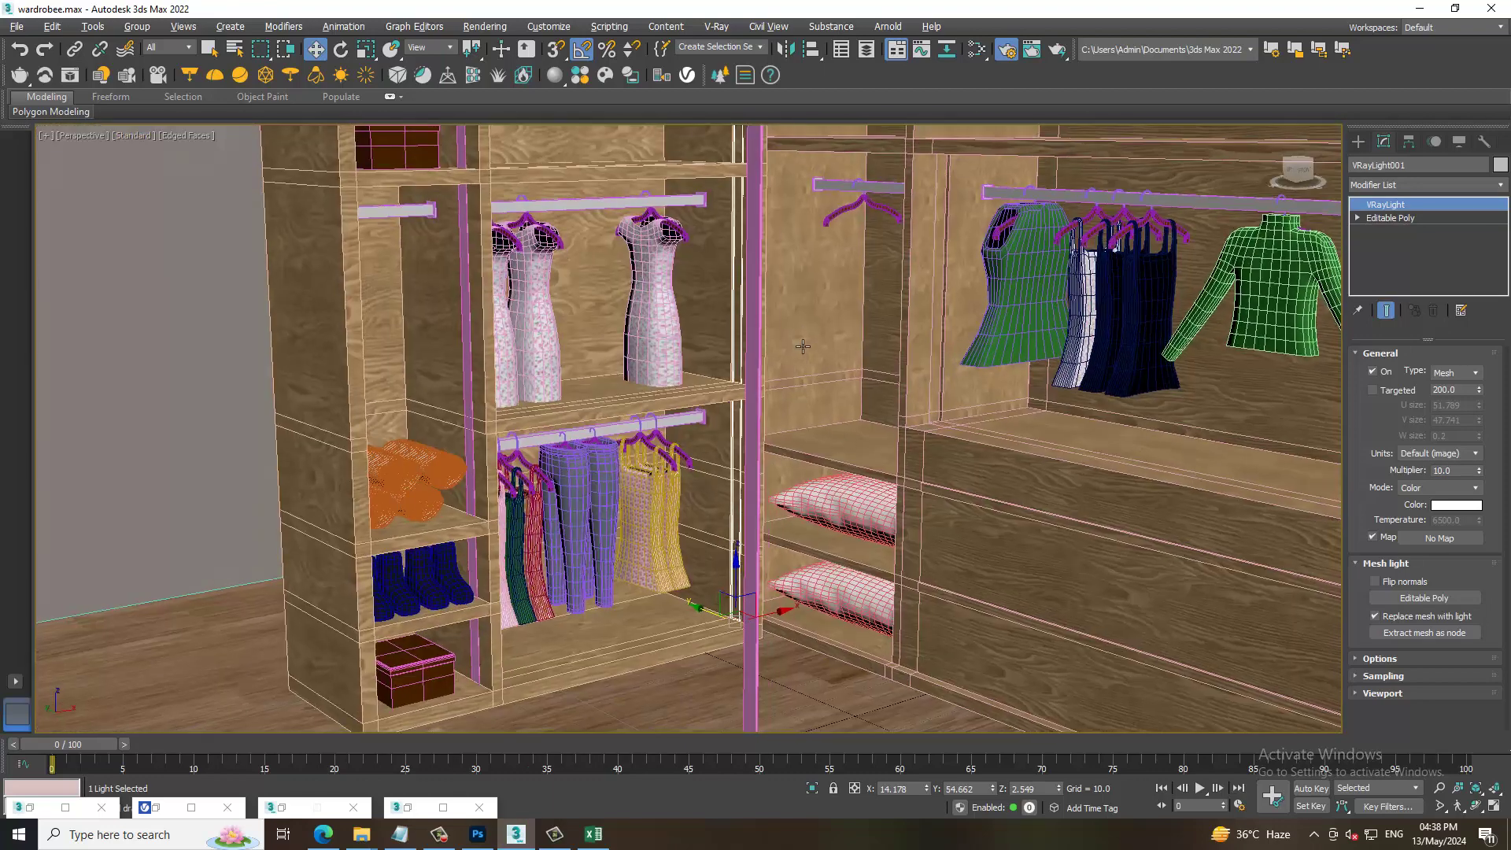
- Compare the wardrobe with the ward.jpg reference render, then reframe the whole wardrobe from above
middle_click_drag(803, 346, 834, 383)
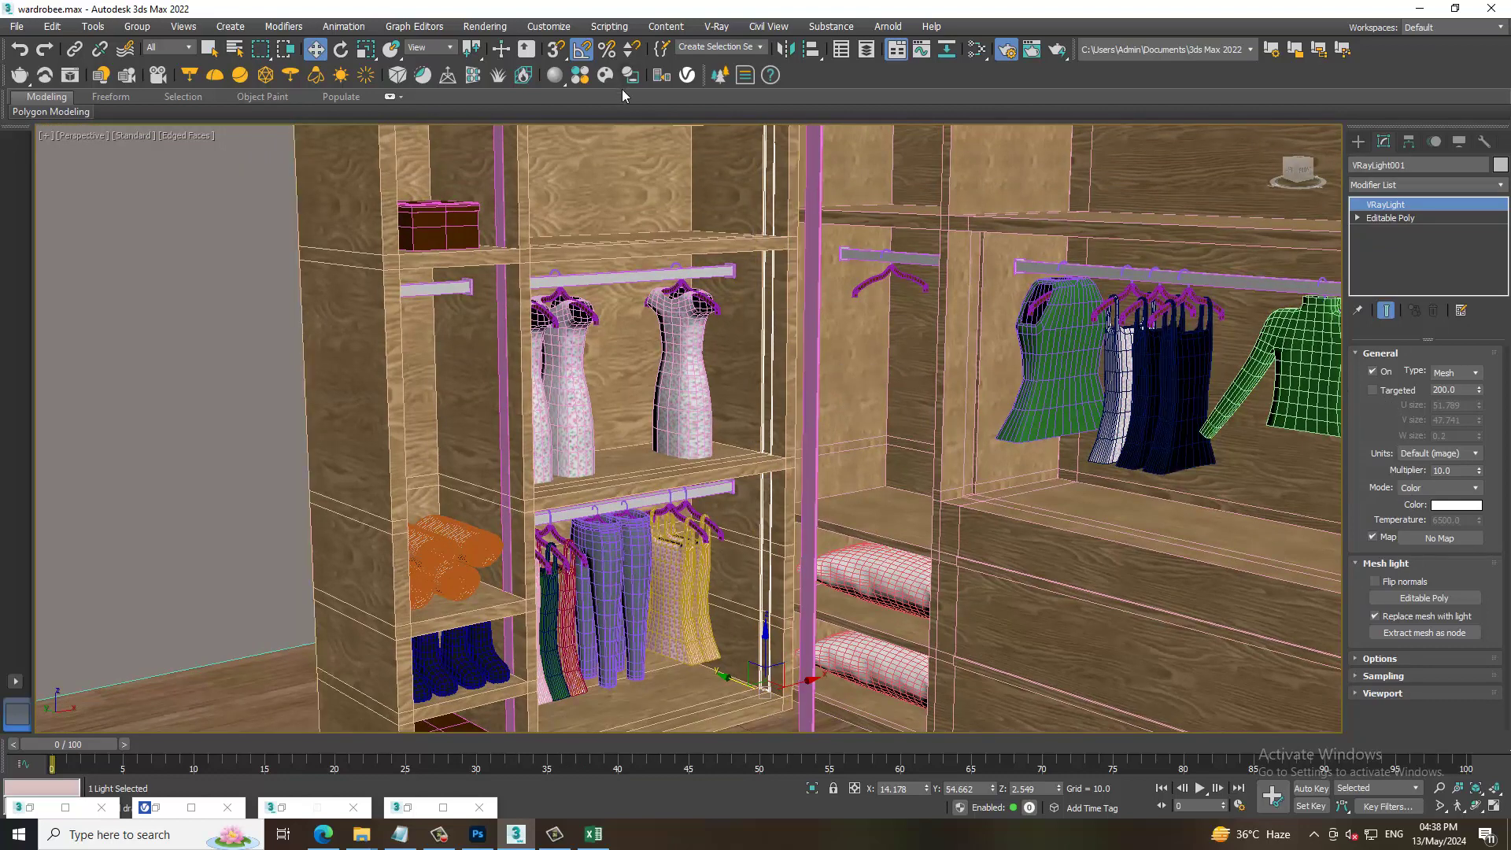
left_click(408, 807)
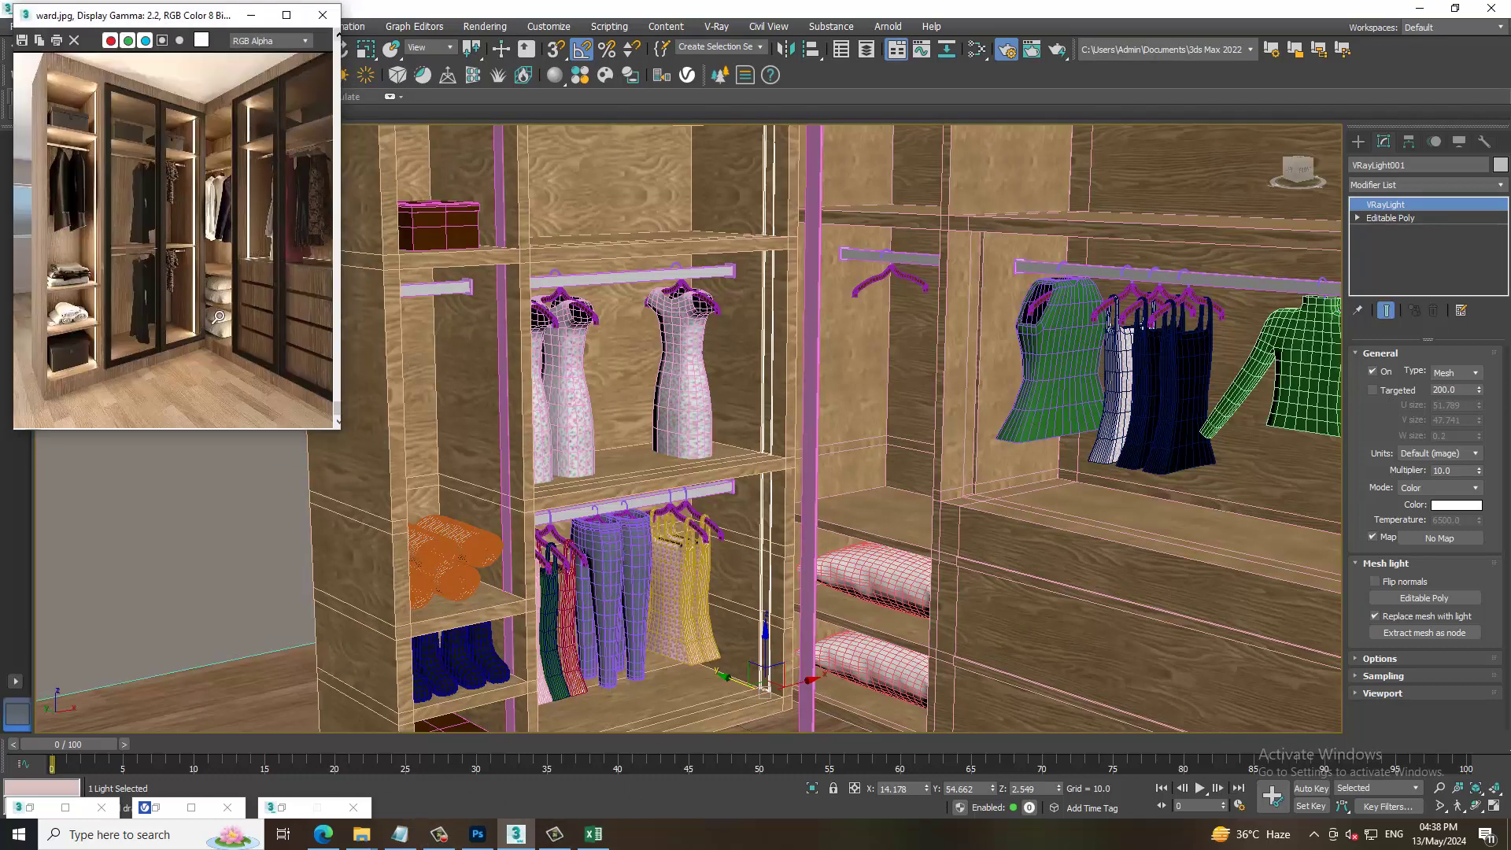
left_click(250, 17)
scroll(763, 429, "down", 2)
scroll(763, 429, "down", 5)
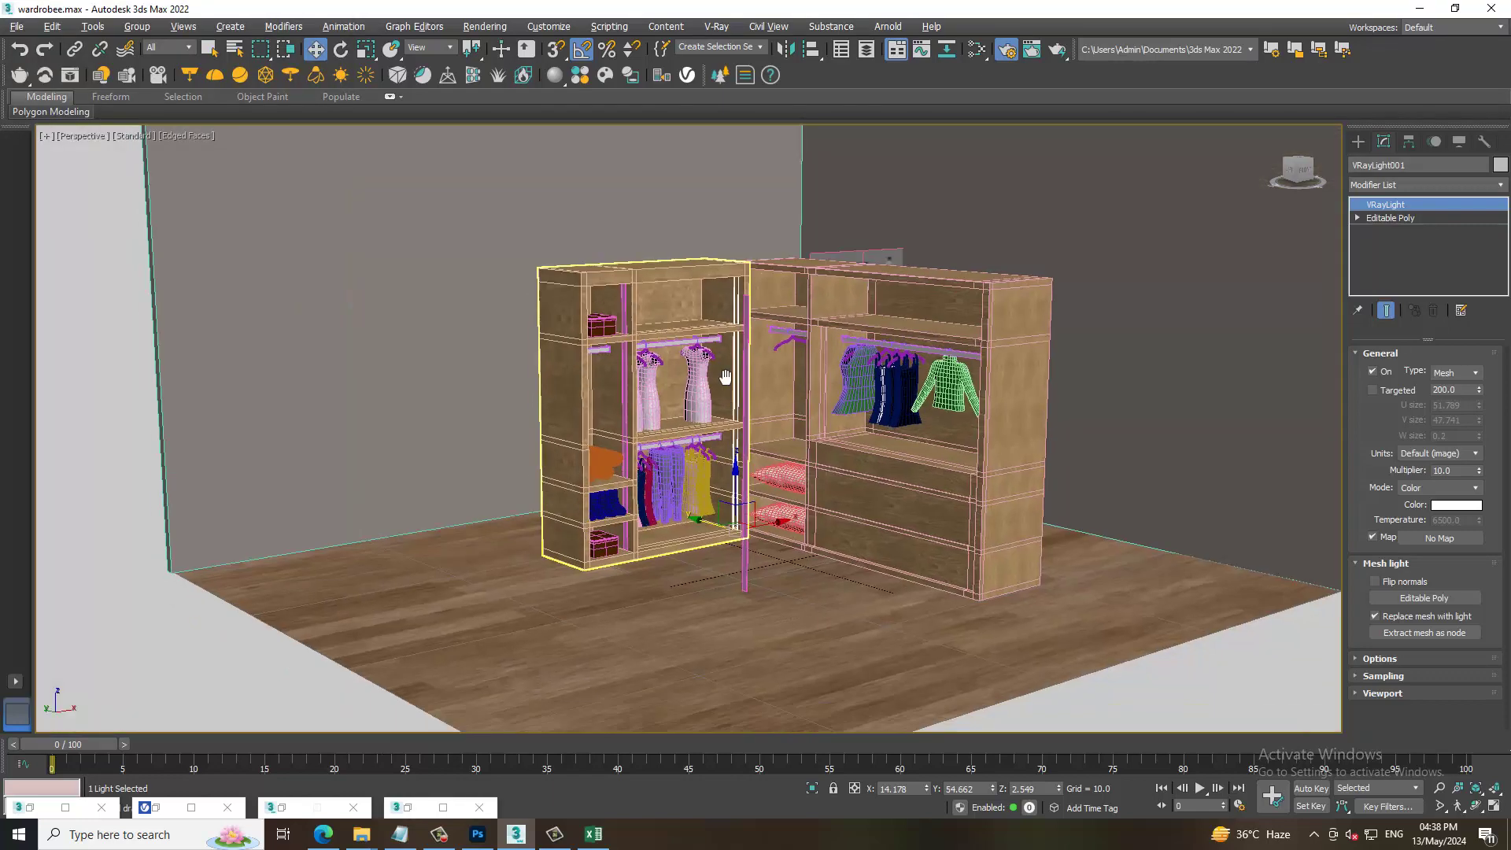
middle_click_drag(763, 429, 1305, 256, "alt")
scroll(1304, 256, "up", 2)
- Select the pink post Box045 and frame the view around its base
left_click(1358, 141)
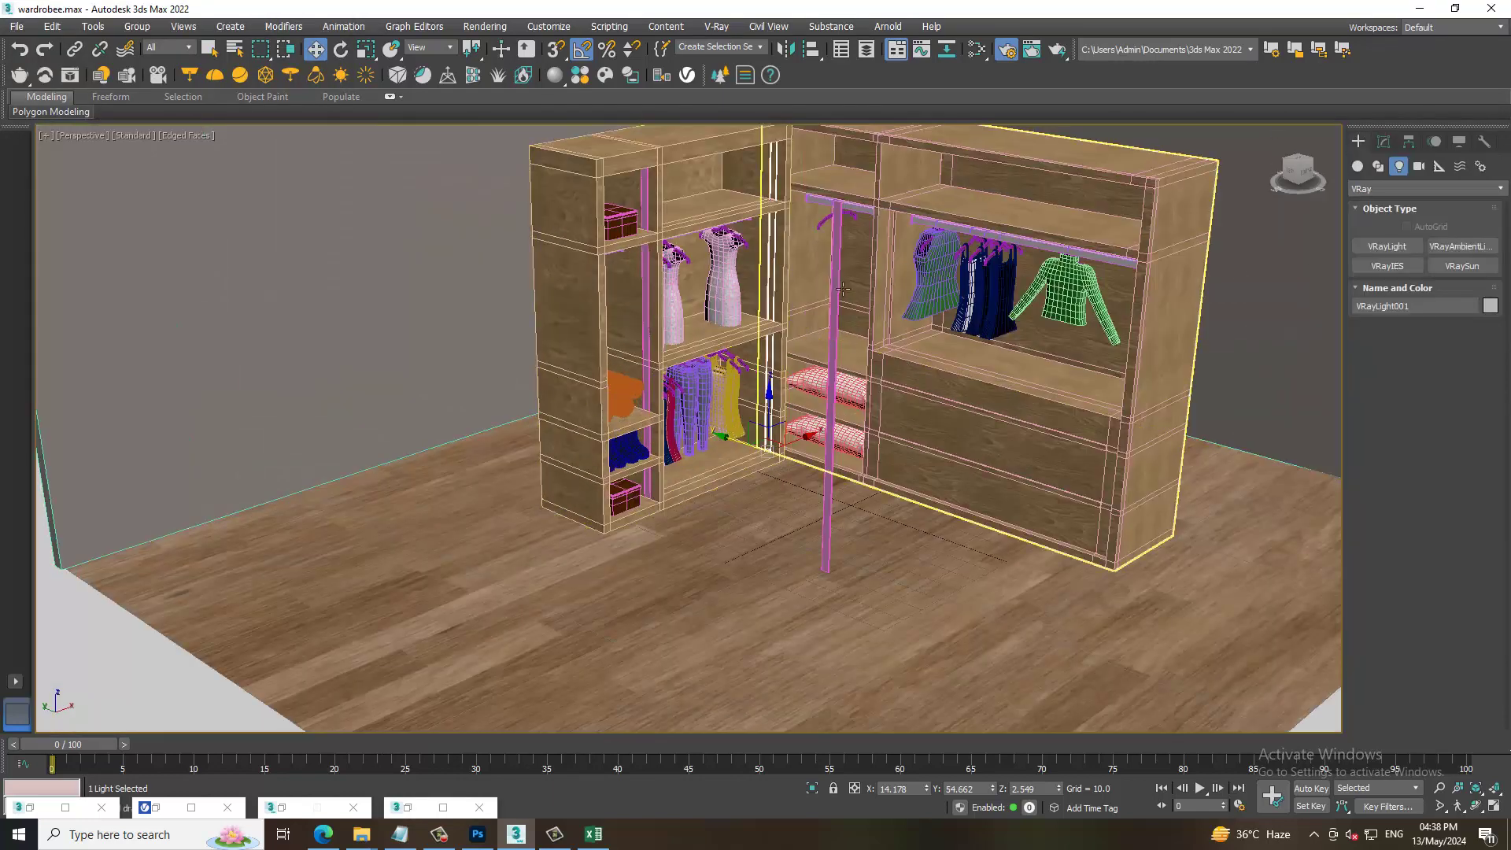
scroll(854, 314, "up", 3)
left_click(854, 314)
middle_click_drag(853, 314, 682, 96, "alt")
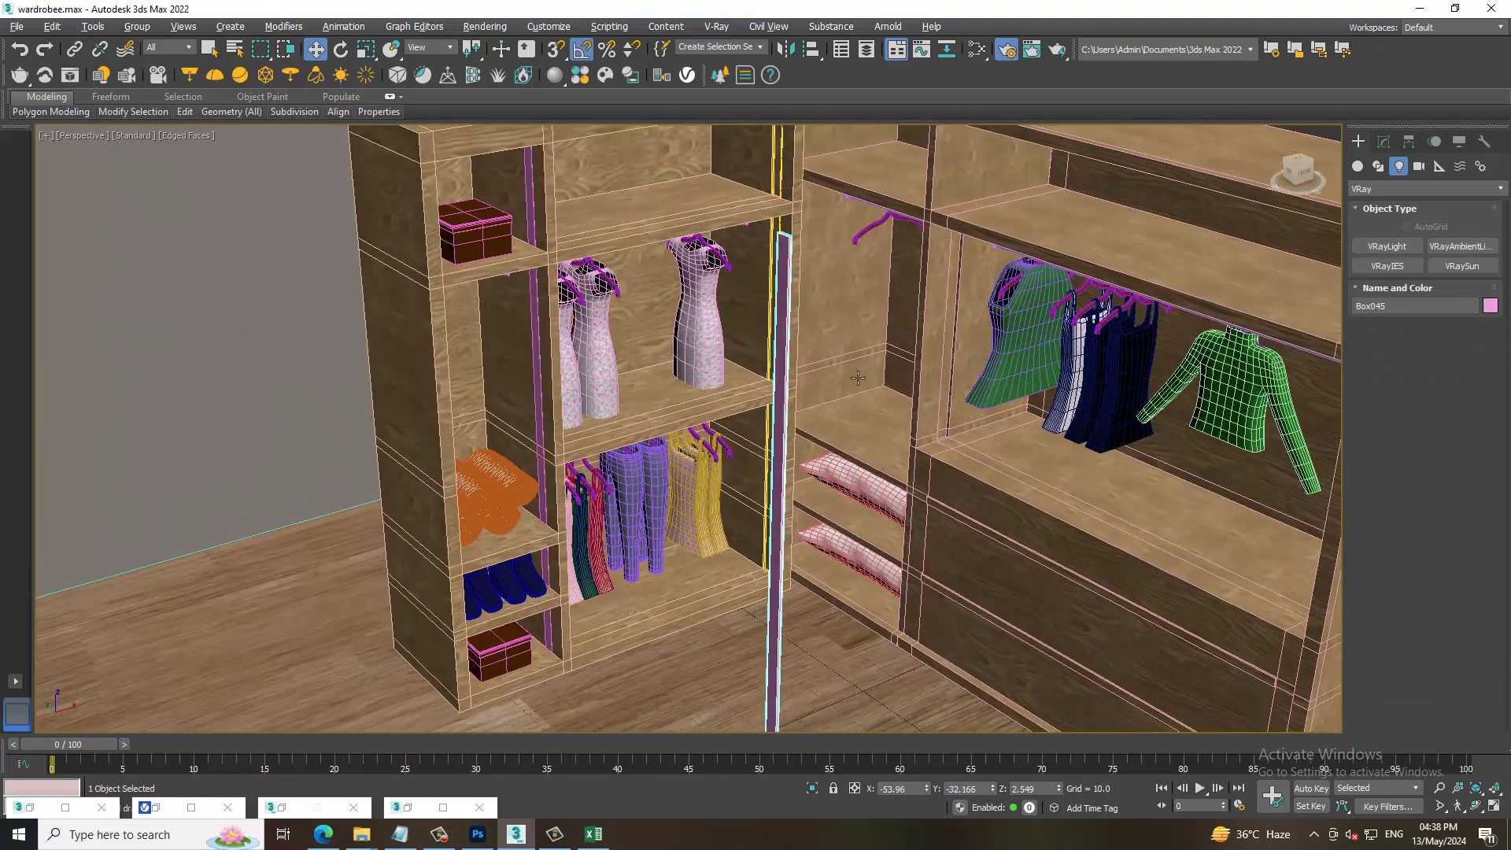
key("e")
middle_click_drag(783, 384, 809, 489, "alt")
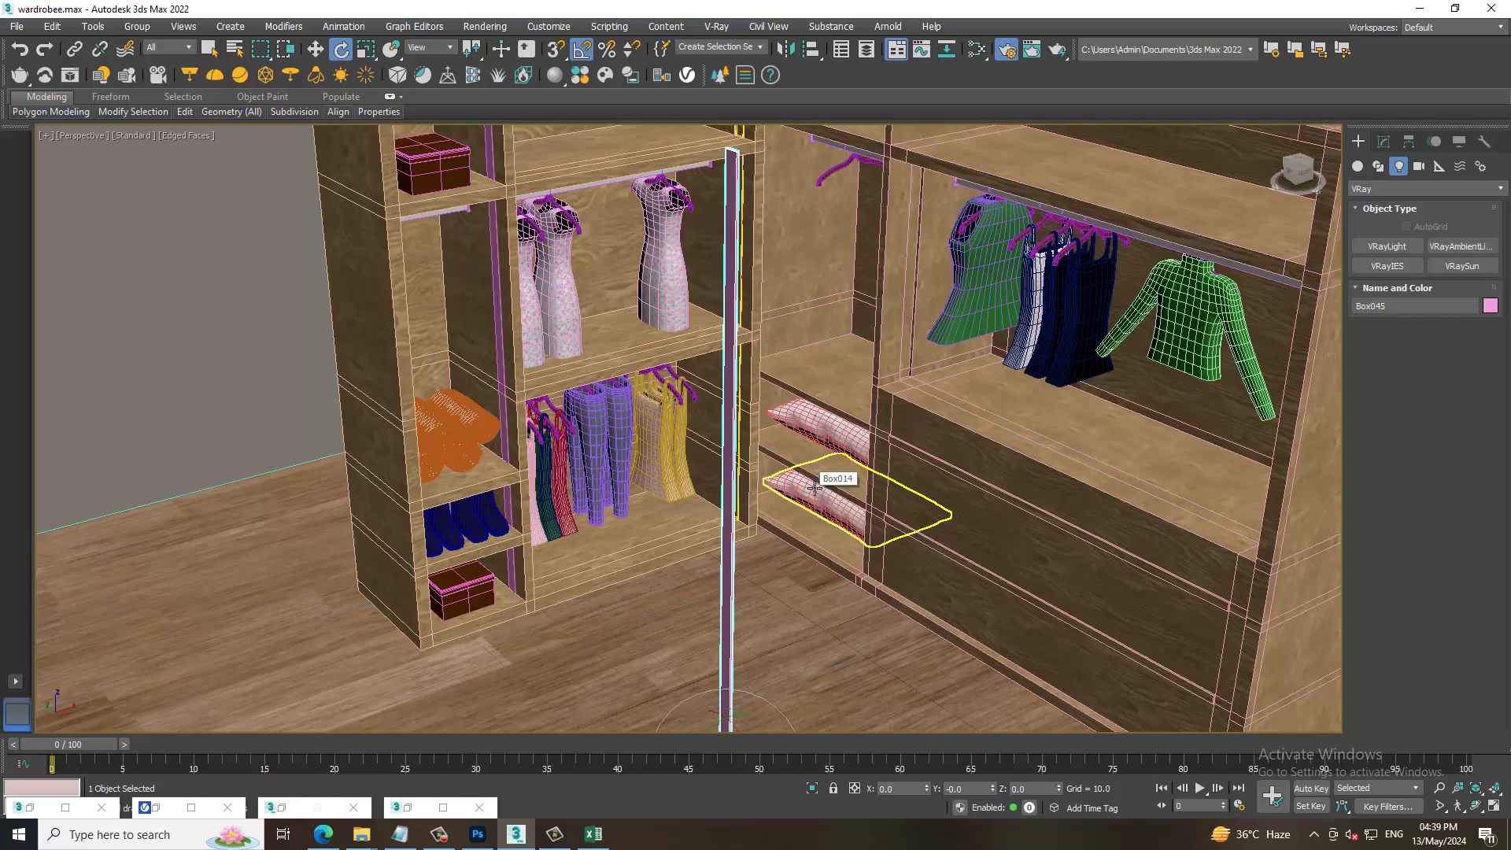
mouse_move(755, 712)
middle_mouse_down()
mouse_move(744, 602)
mouse_move(772, 706)
middle_mouse_up()
- Slide Box045 along X into the right-hand hanging compartment
key("w")
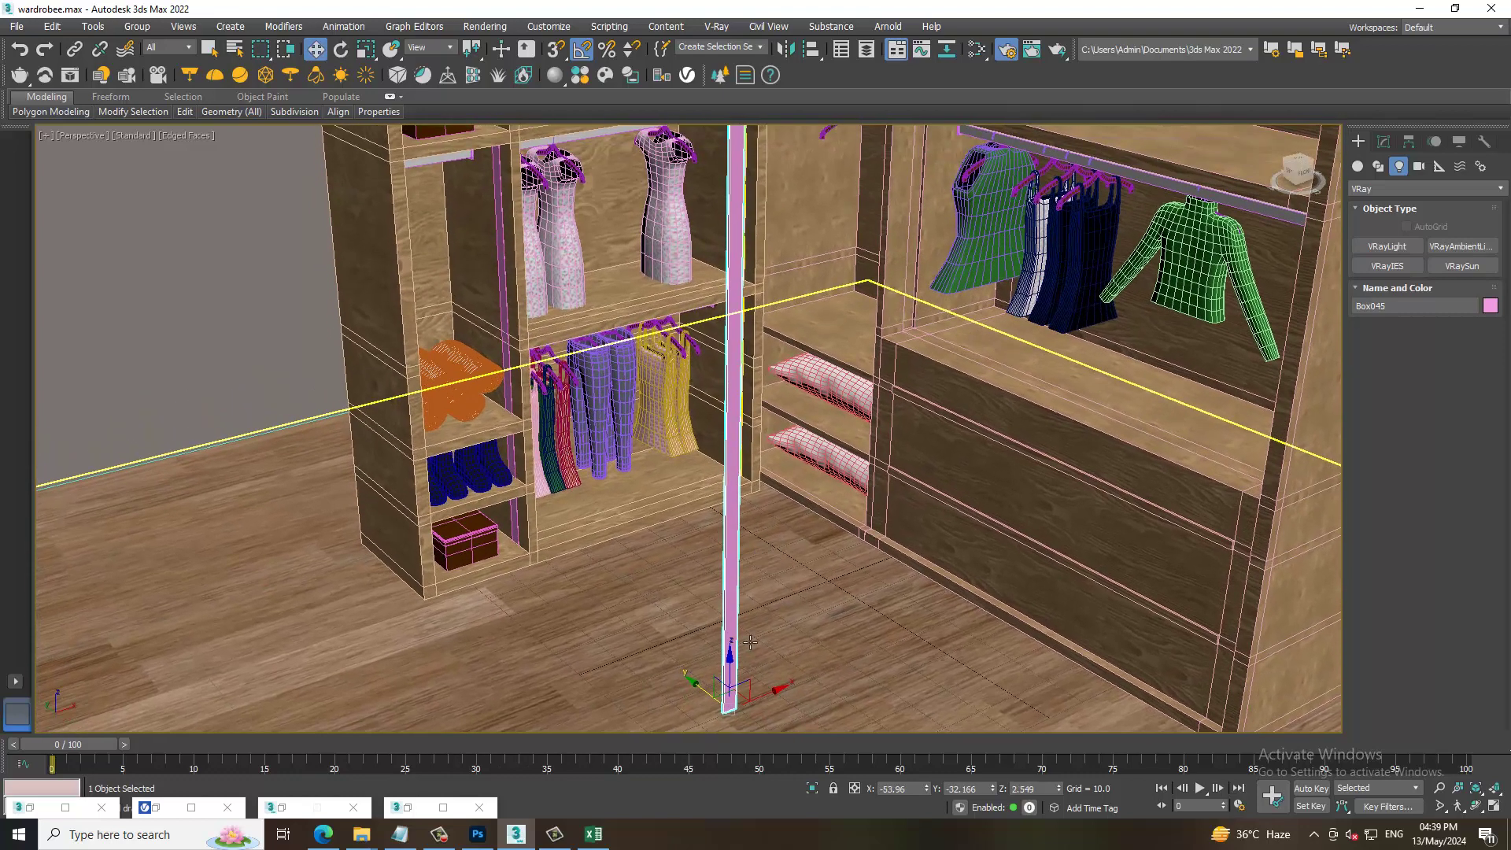
left_click_drag(773, 706, 997, 487)
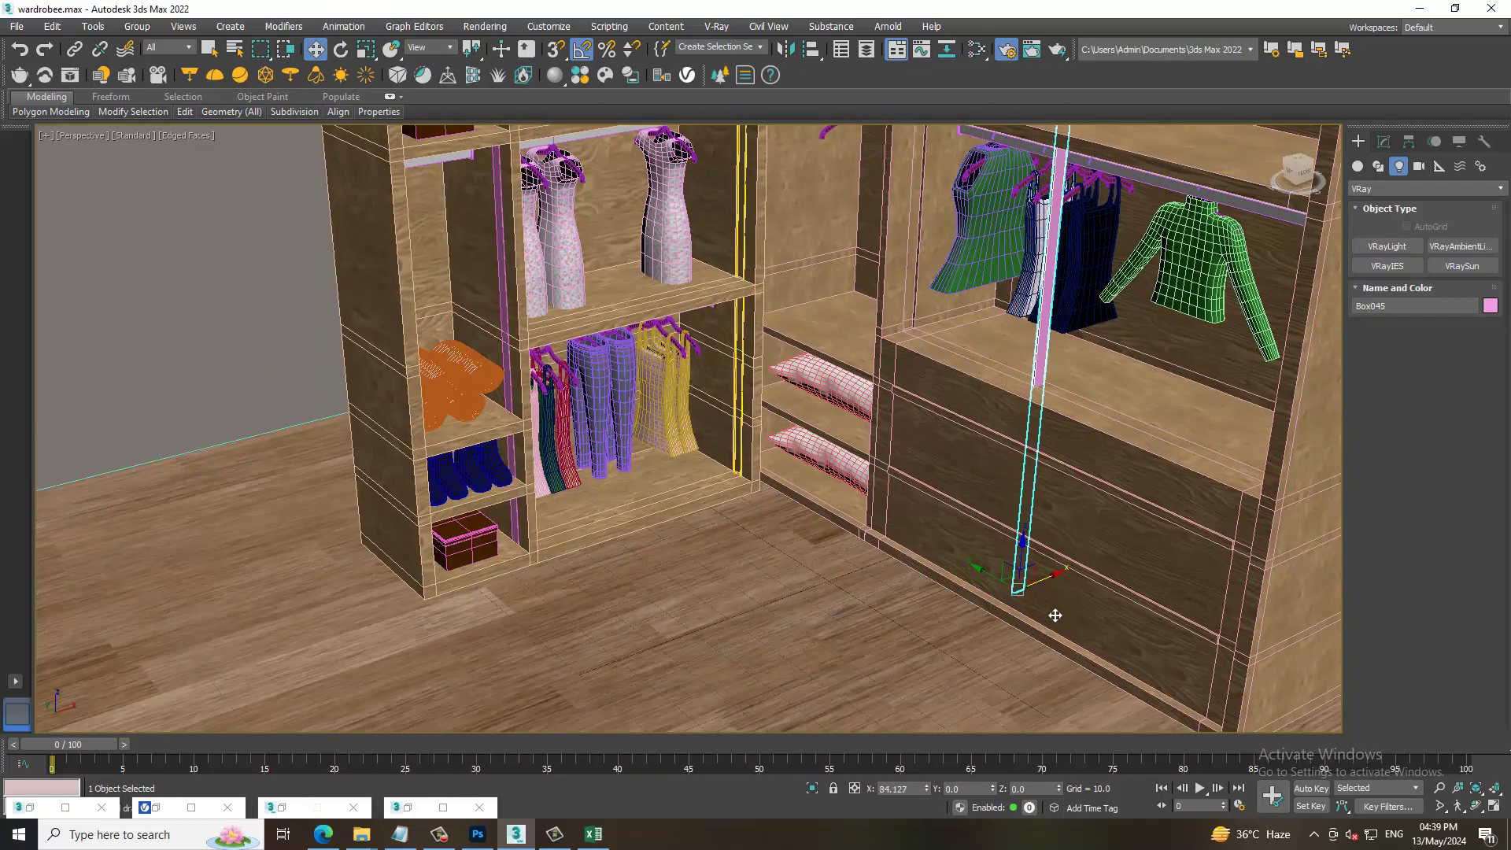
scroll(997, 487, "up", 2)
scroll(1000, 493, "up", 3)
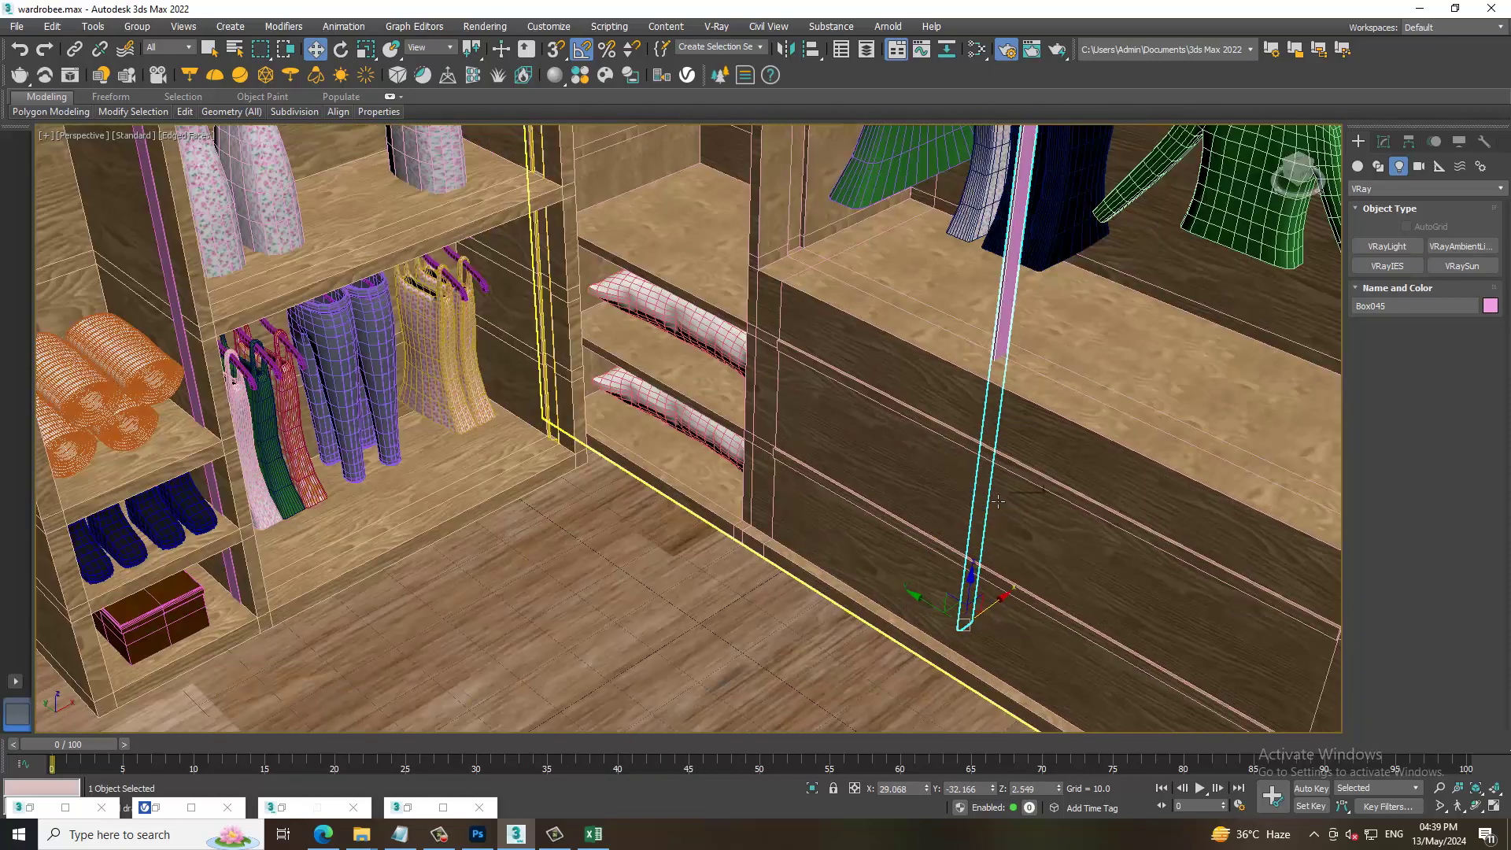
middle_click_drag(997, 501, 997, 613, "alt")
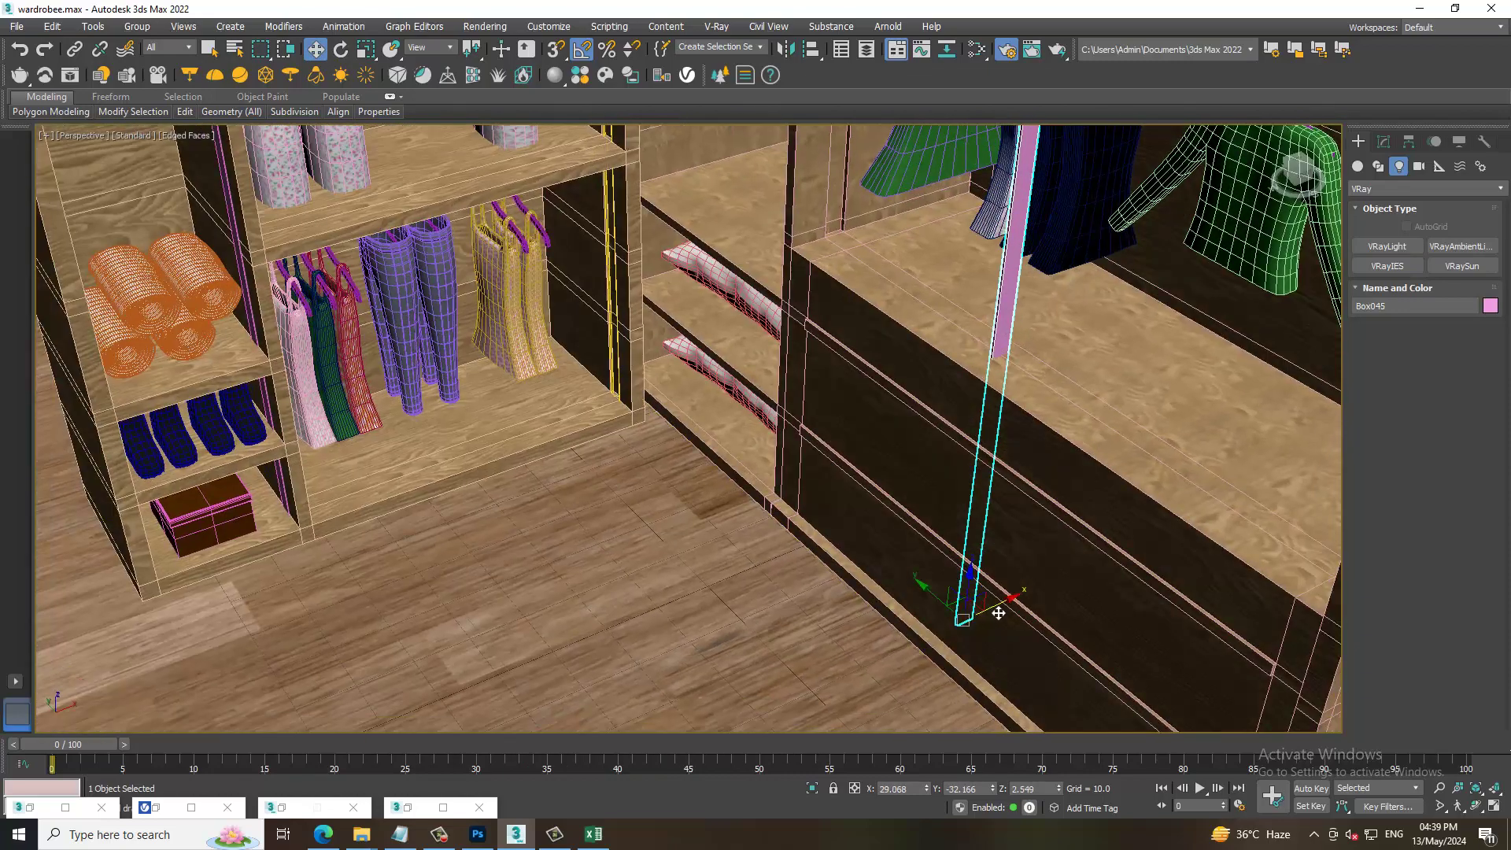
left_click_drag(997, 613, 1013, 609)
- Adjust Box045 left so it stands at the compartment's left edge beside the rail
middle_click_drag(1004, 597, 996, 555, "alt")
scroll(995, 554, "down", 5)
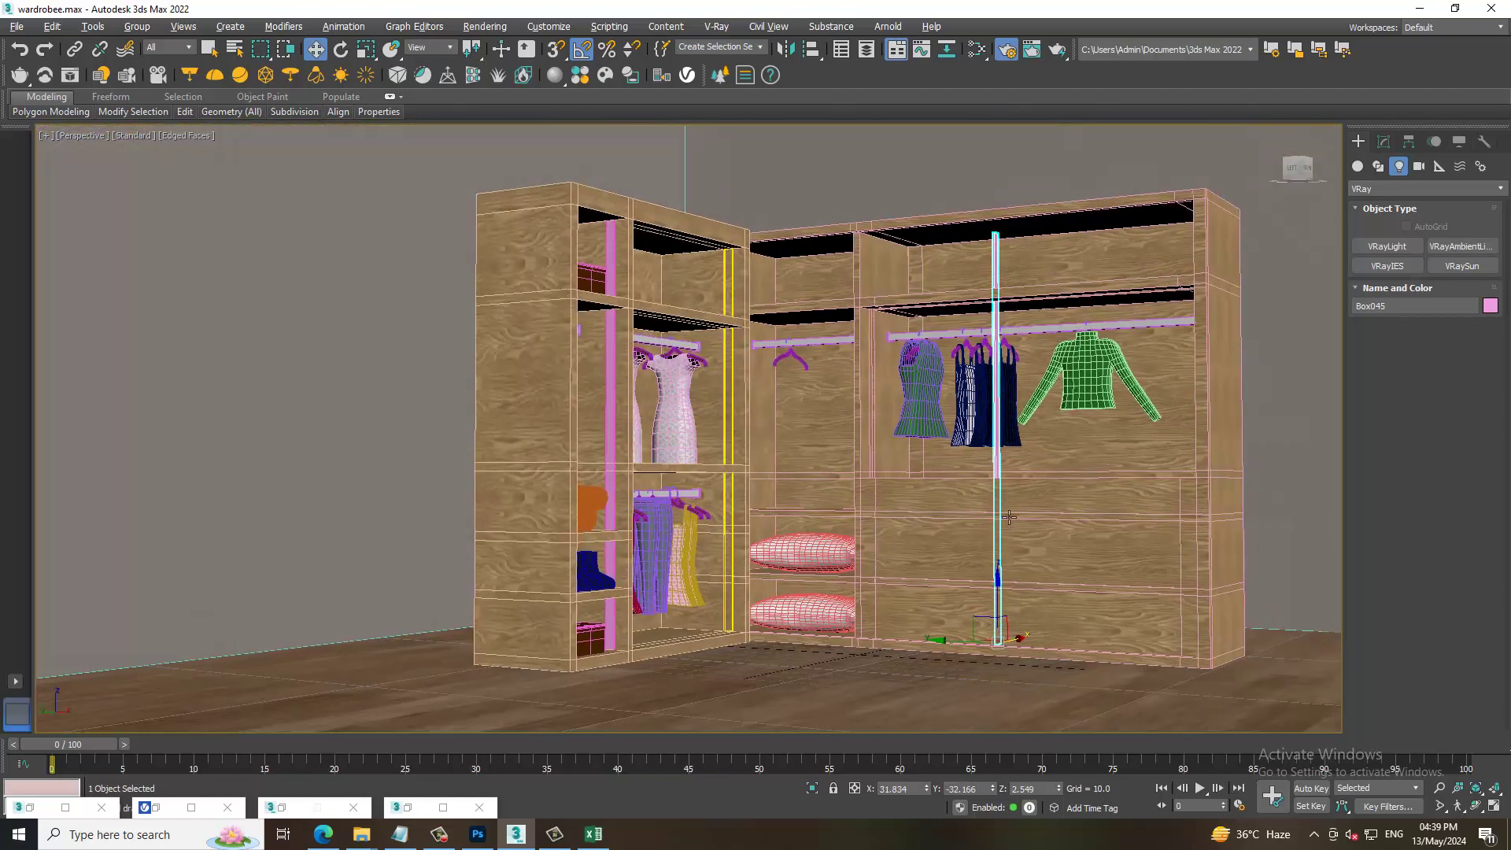
left_click_drag(951, 635, 826, 607)
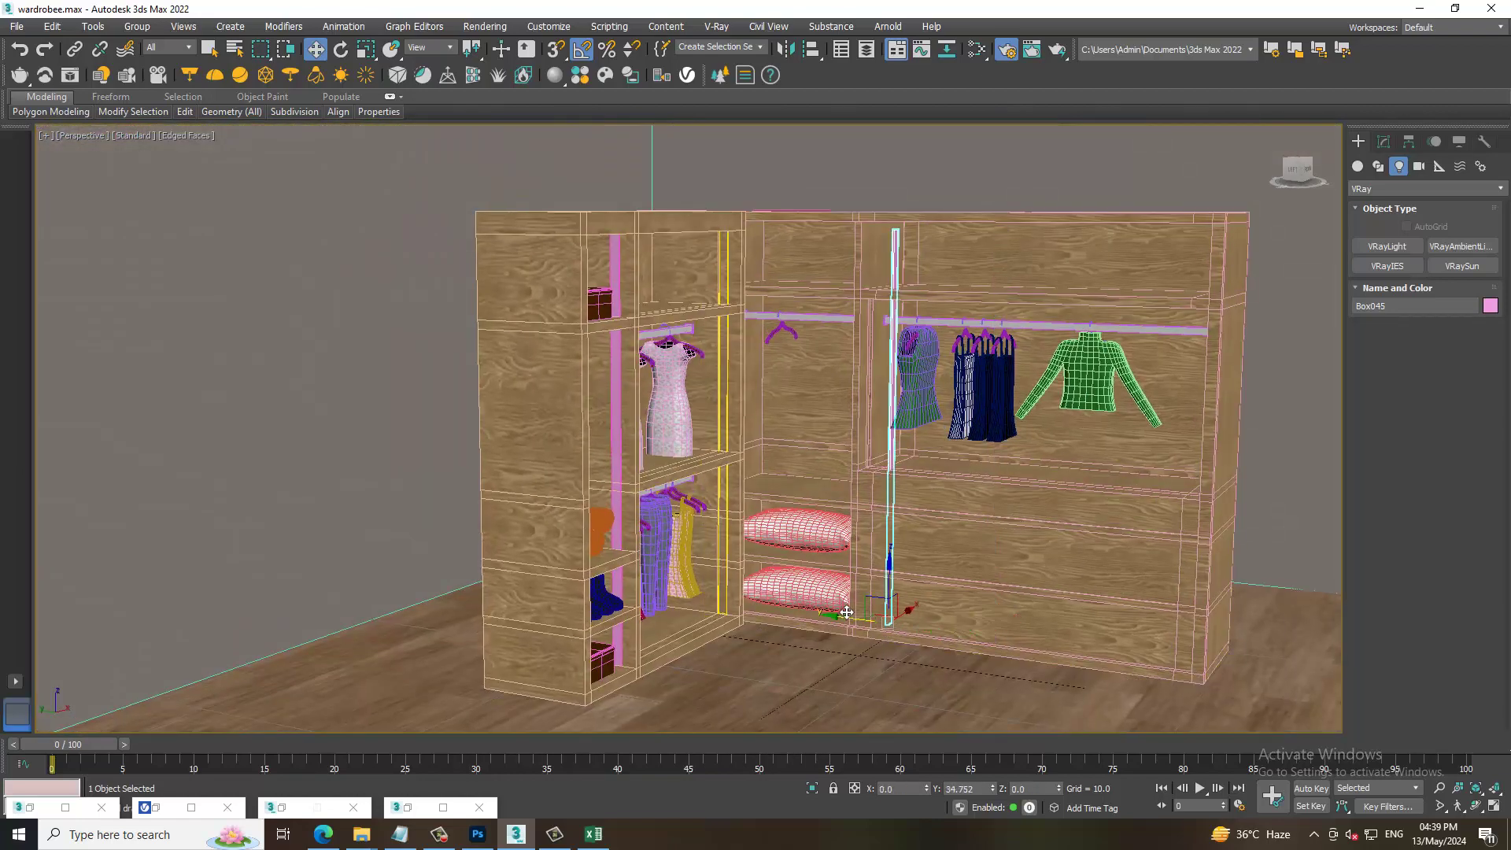
scroll(826, 606, "up", 3)
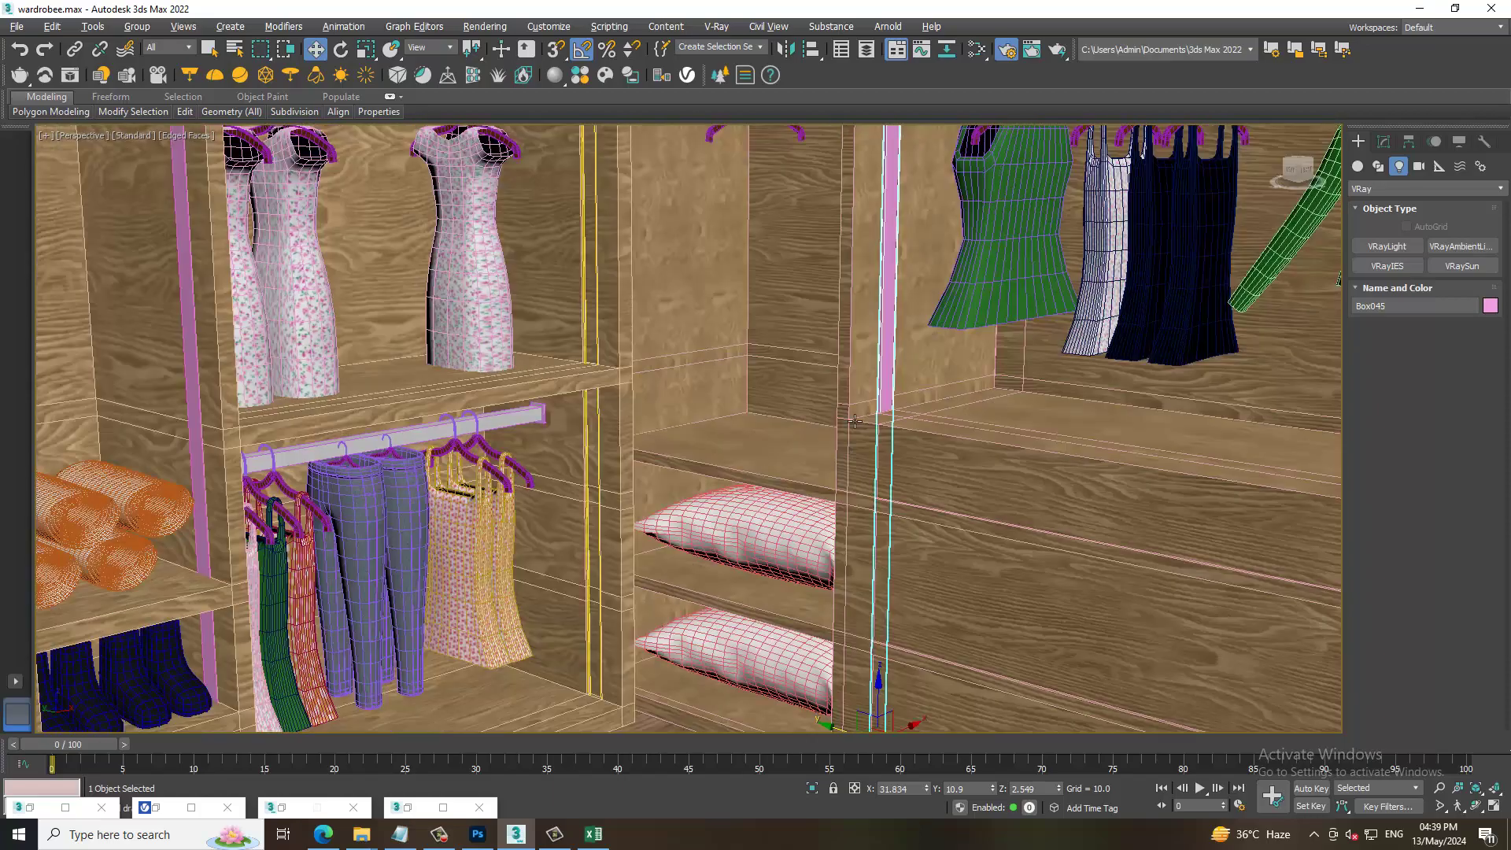
scroll(865, 590, "up", 2)
scroll(900, 576, "up", 2)
scroll(900, 576, "down", 5)
scroll(944, 535, "down", 5)
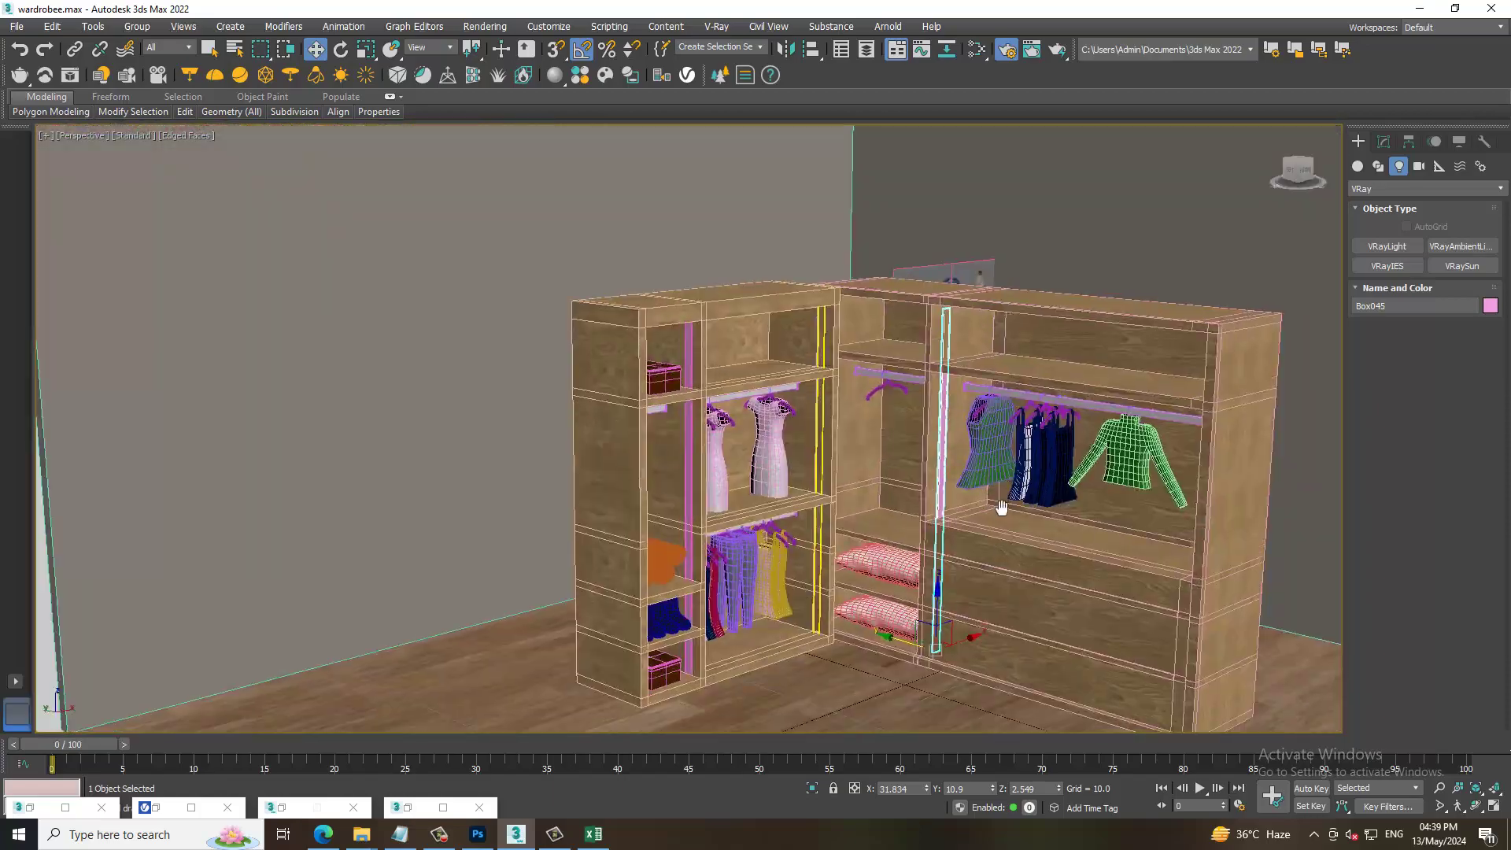
middle_click_drag(998, 499, 974, 445, "alt")
- Enter vertex mode on Box045 and clear the existing vertex selection
key("1")
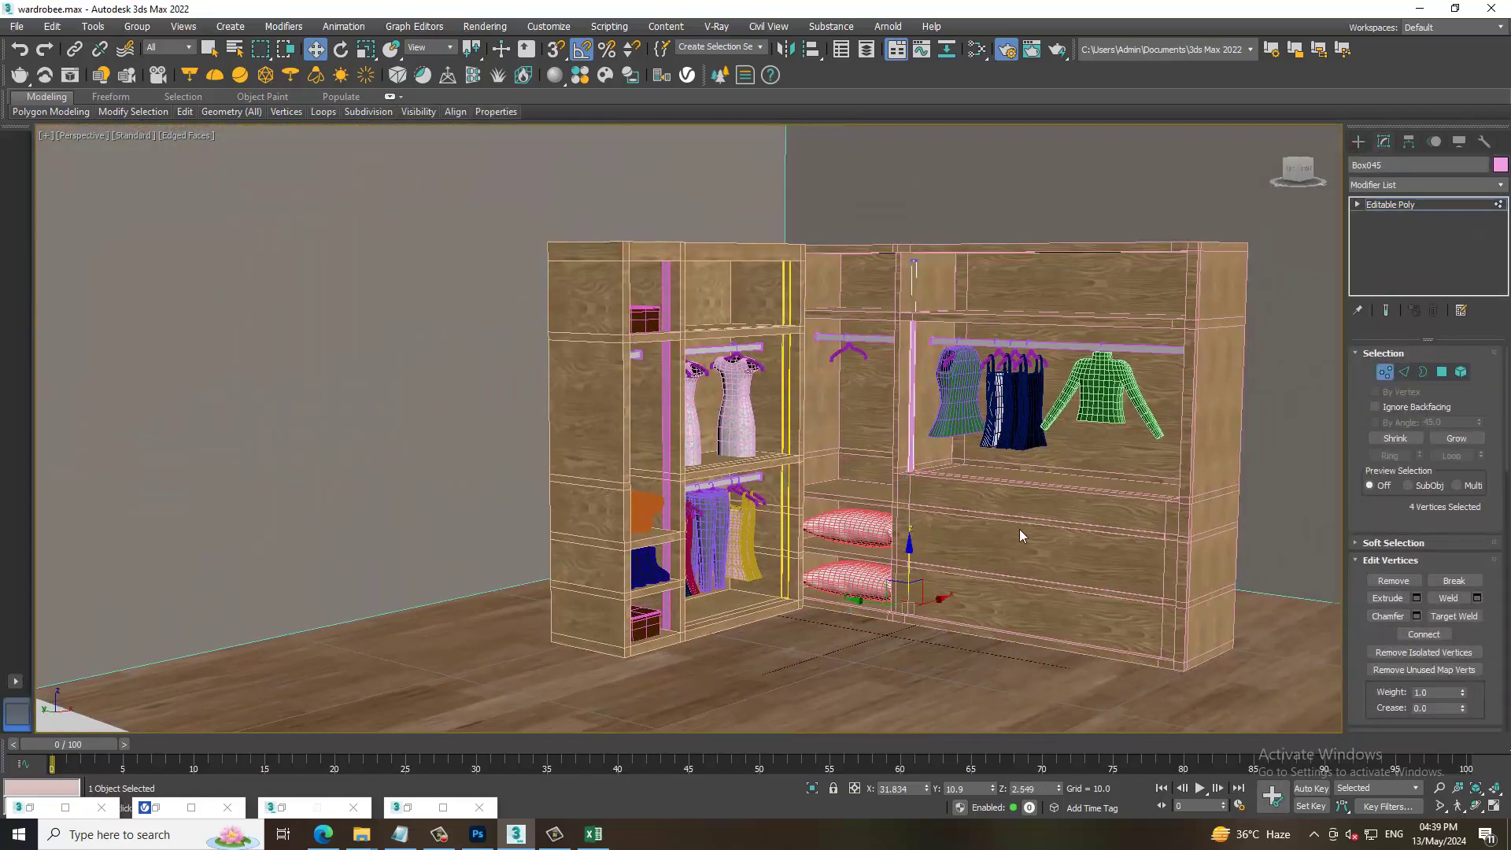
scroll(938, 539, "up", 3)
scroll(869, 650, "up", 2)
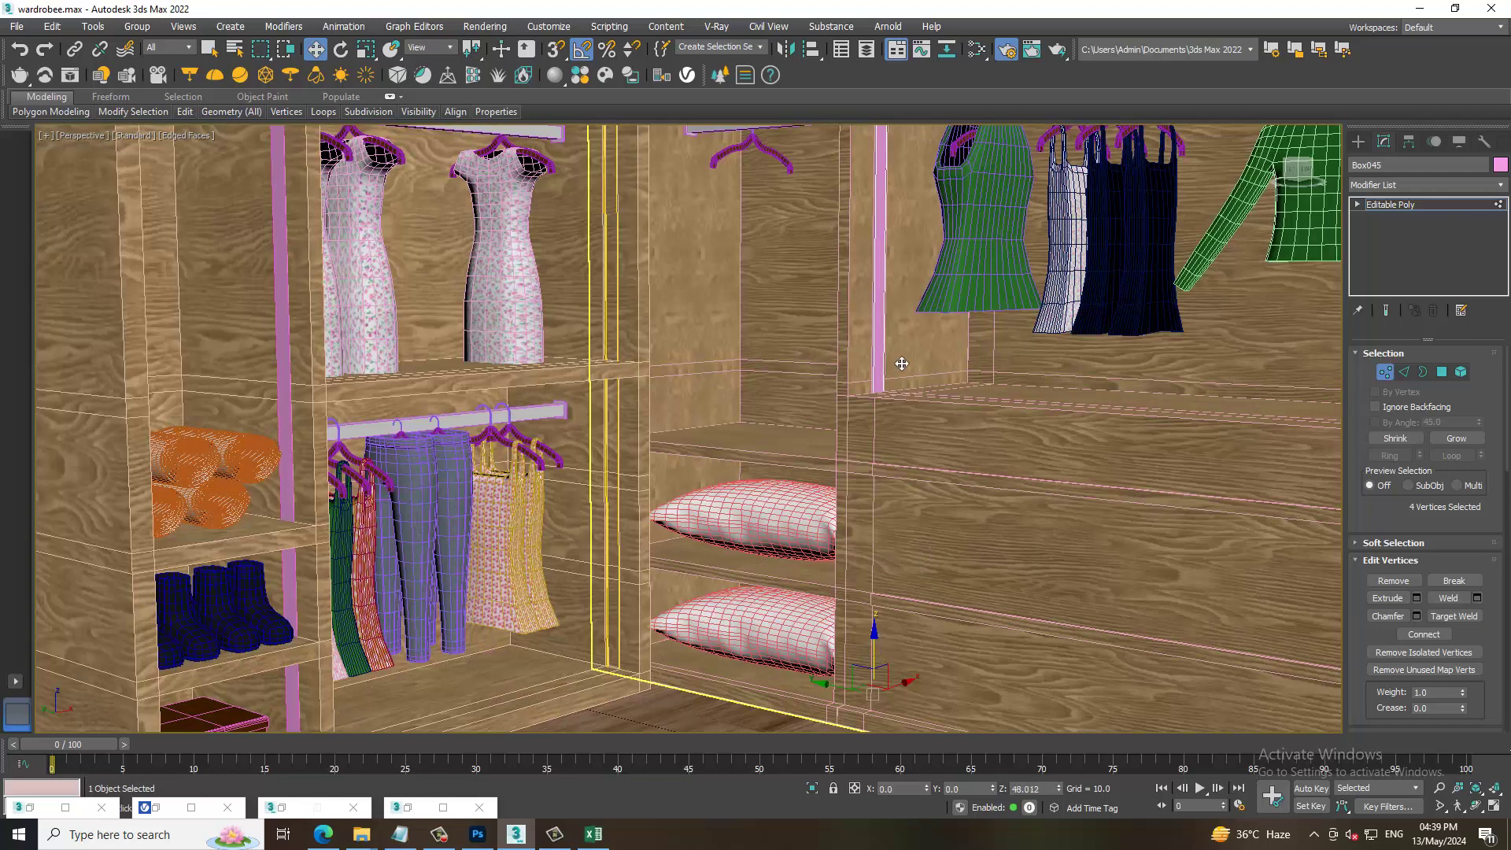
middle_click_drag(910, 351, 948, 656)
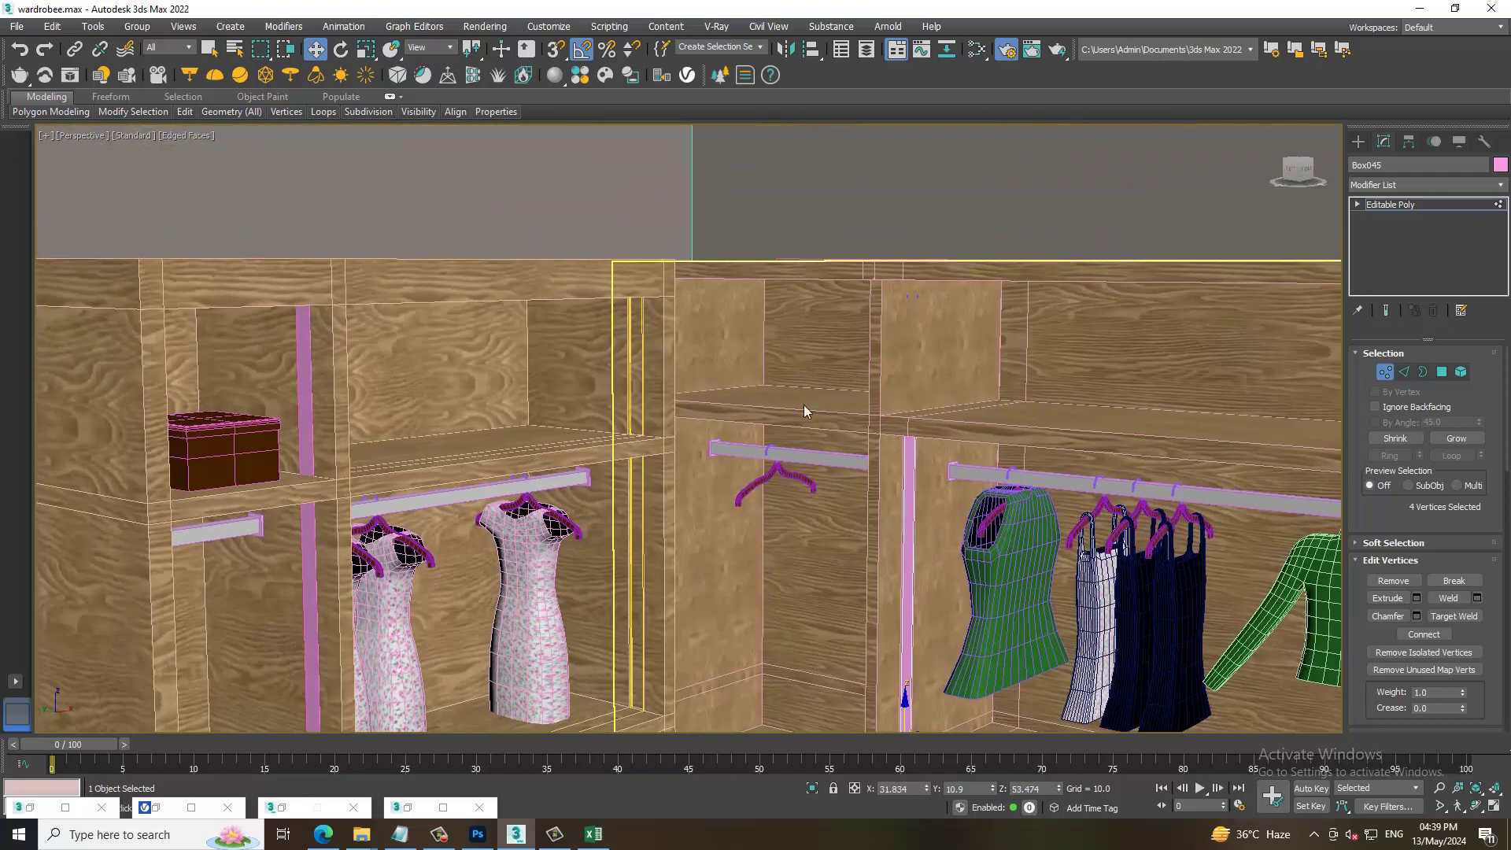
left_click(911, 389)
scroll(909, 428, "down", 4)
scroll(904, 431, "down", 2)
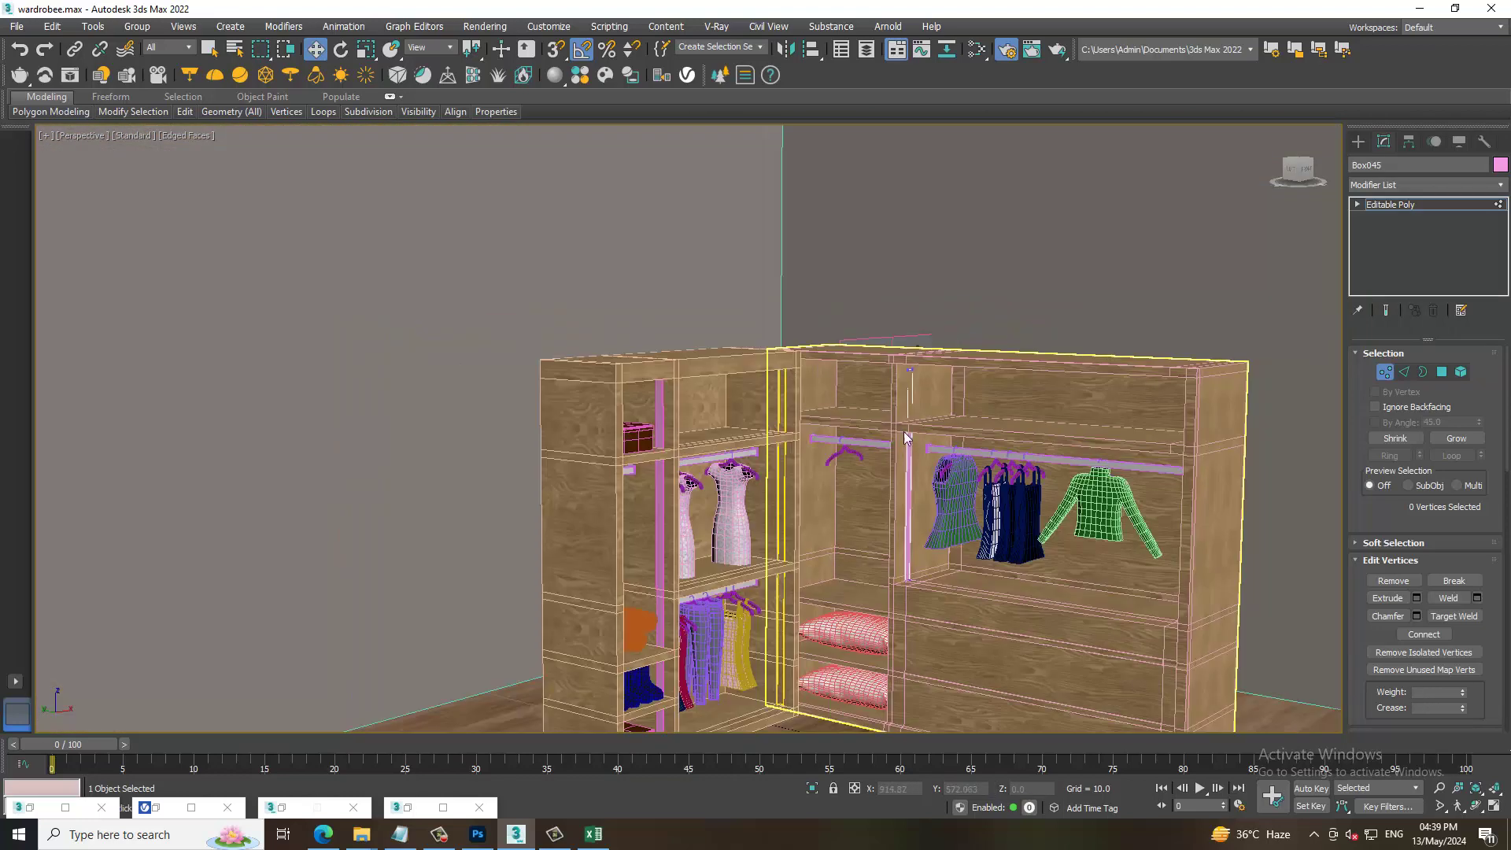
- Raise the post's four top vertices to the wardrobe's upper panel, then return to object level
left_click_drag(877, 319, 1028, 409)
scroll(889, 319, "up", 5)
left_click_drag(852, 307, 849, 272)
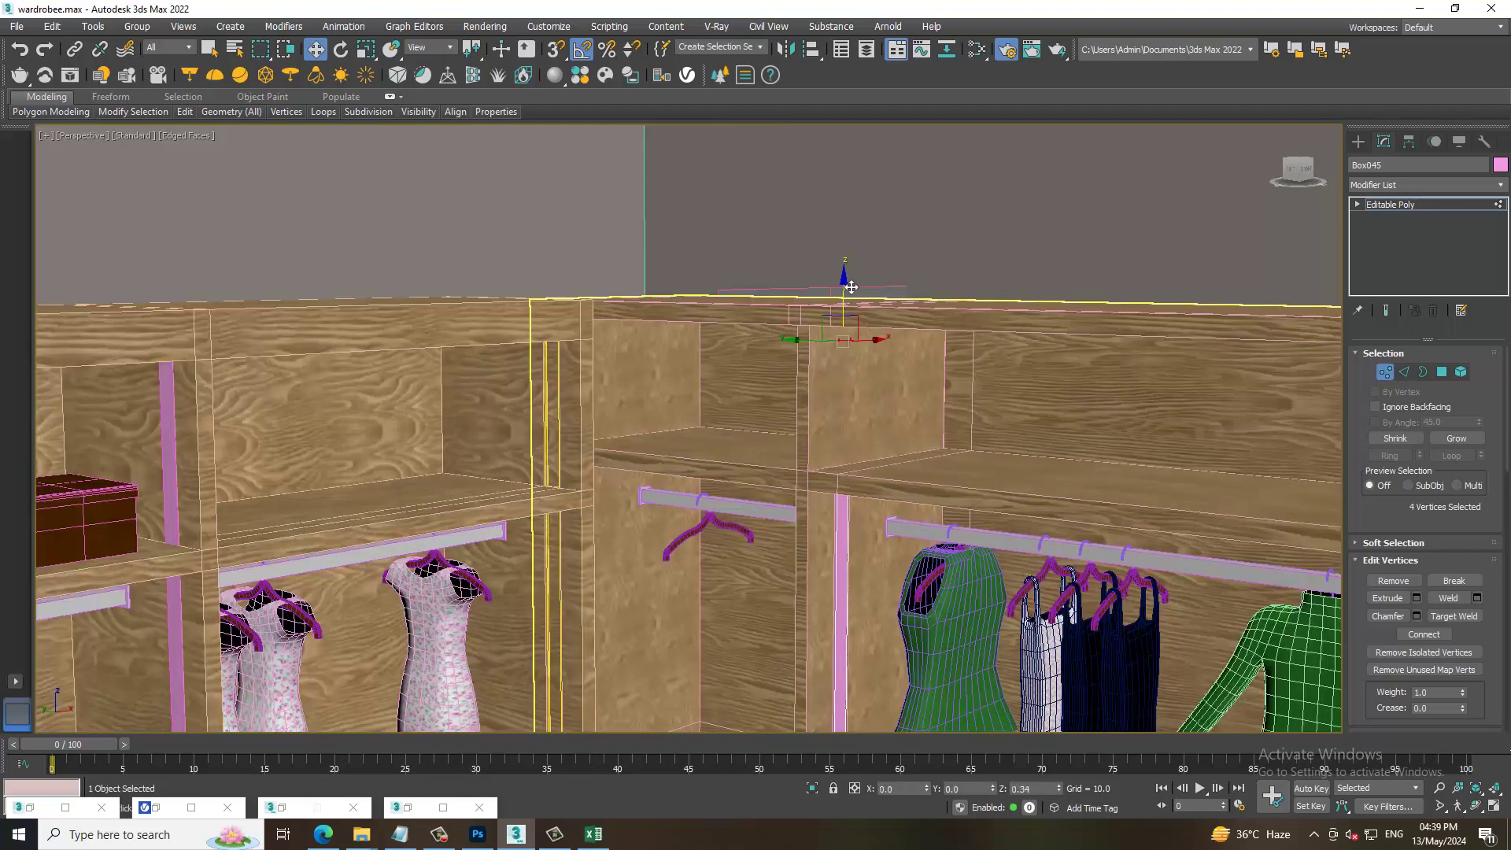
left_click(1399, 206)
middle_click_drag(1089, 449, 954, 521, "alt")
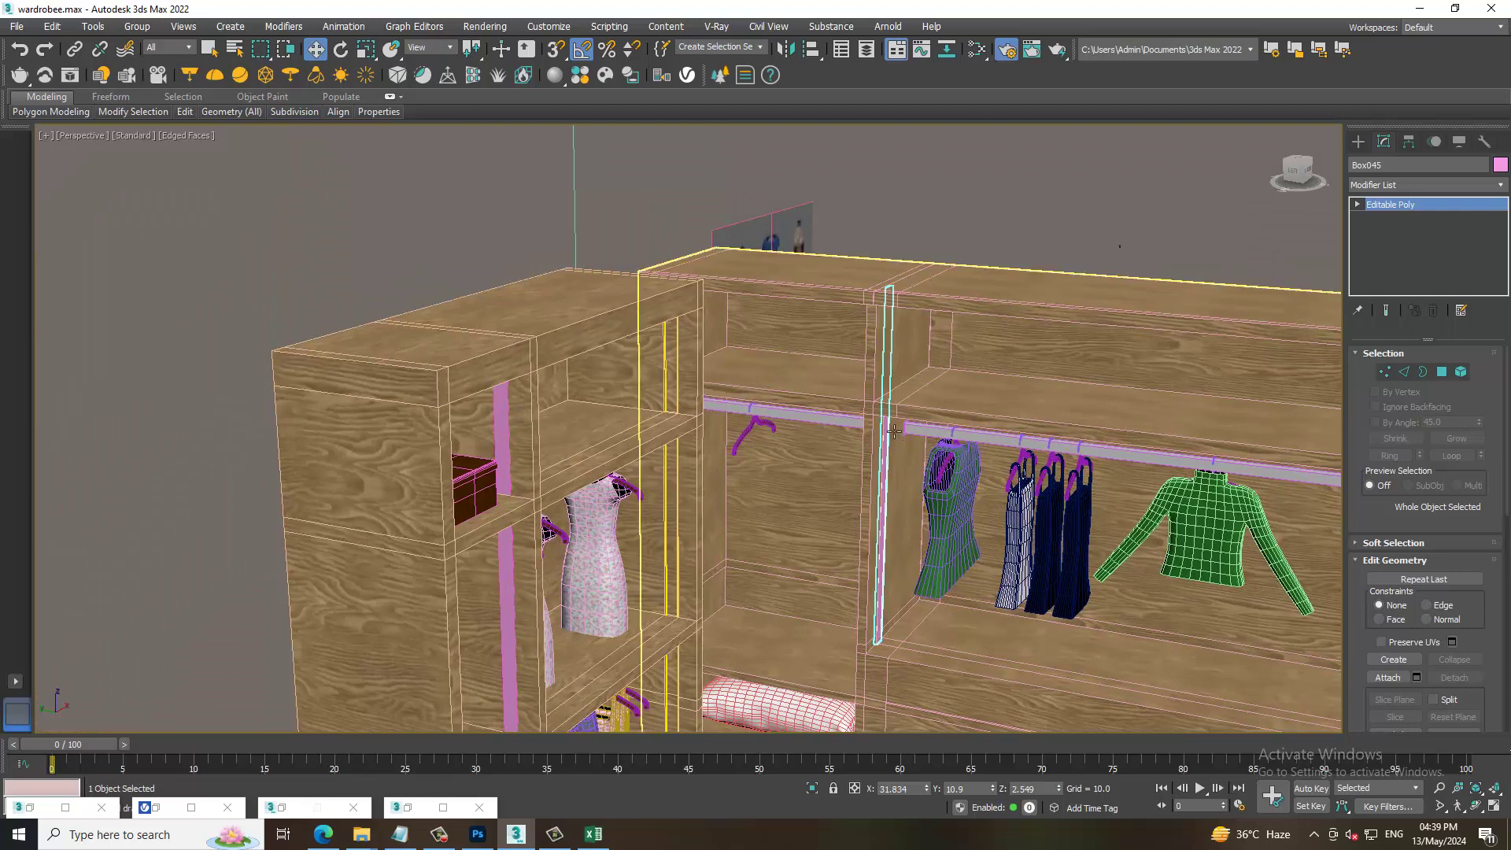
scroll(821, 533, "down", 5)
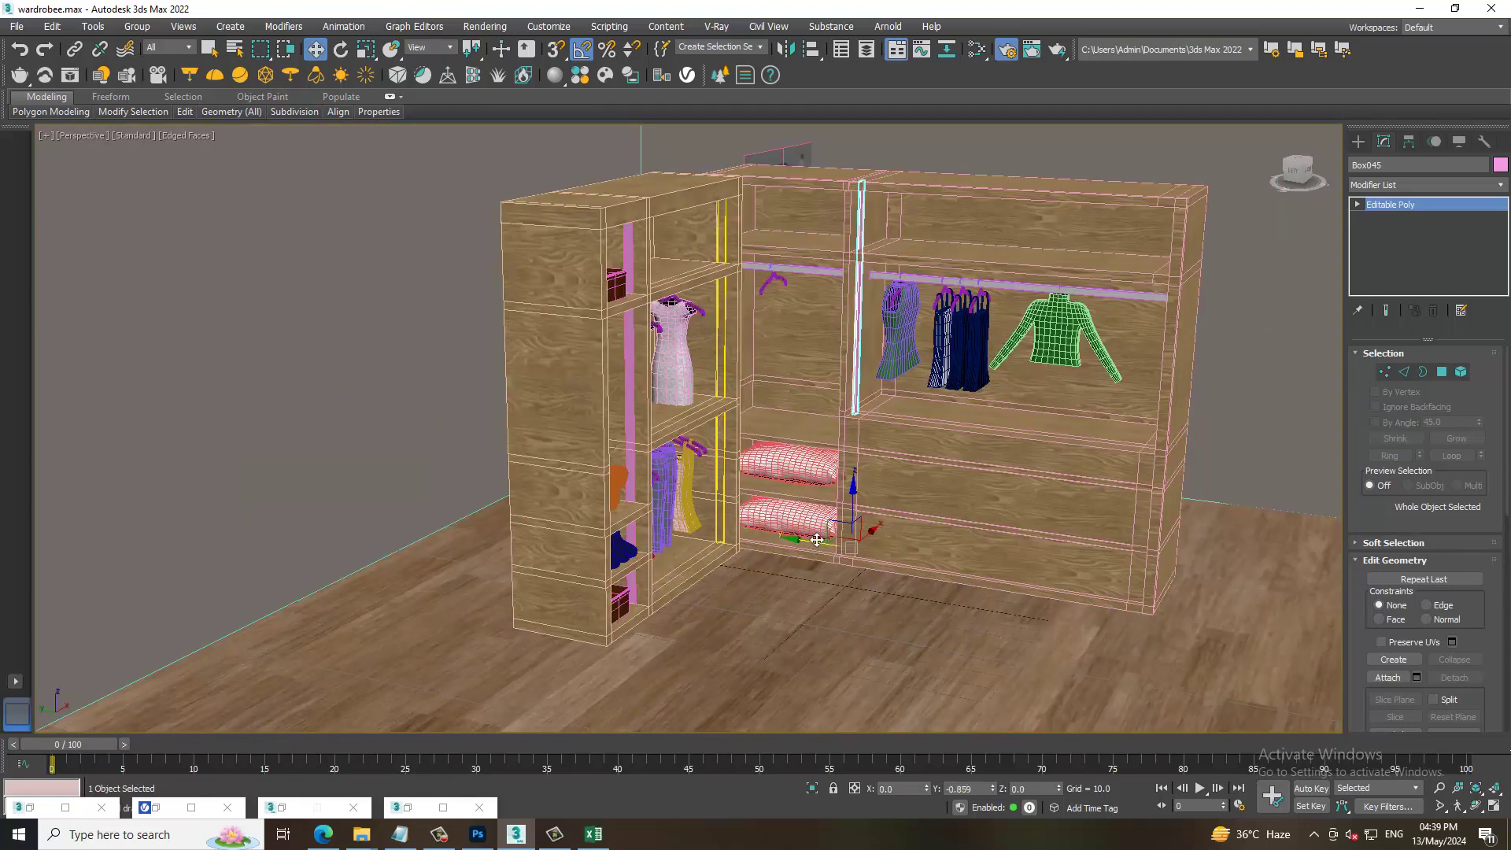
- Face the right compartment and bring up the V-Ray light types under Create > Lights
mouse_move(817, 546)
middle_mouse_down("alt")
mouse_move(874, 409)
mouse_move(886, 431)
middle_mouse_up("alt")
scroll(887, 359, "up", 5)
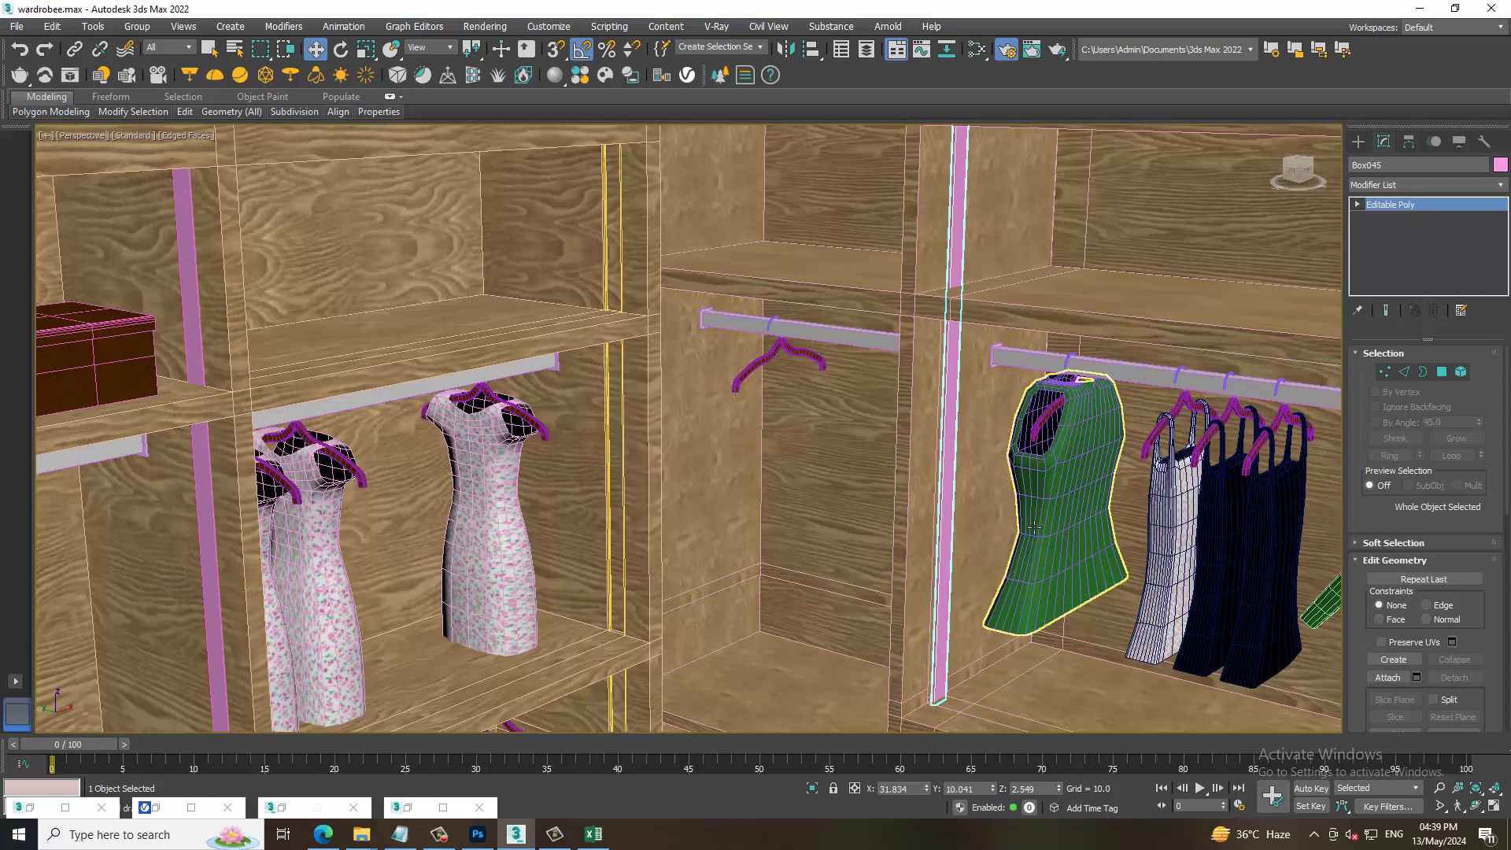
left_click(1360, 143)
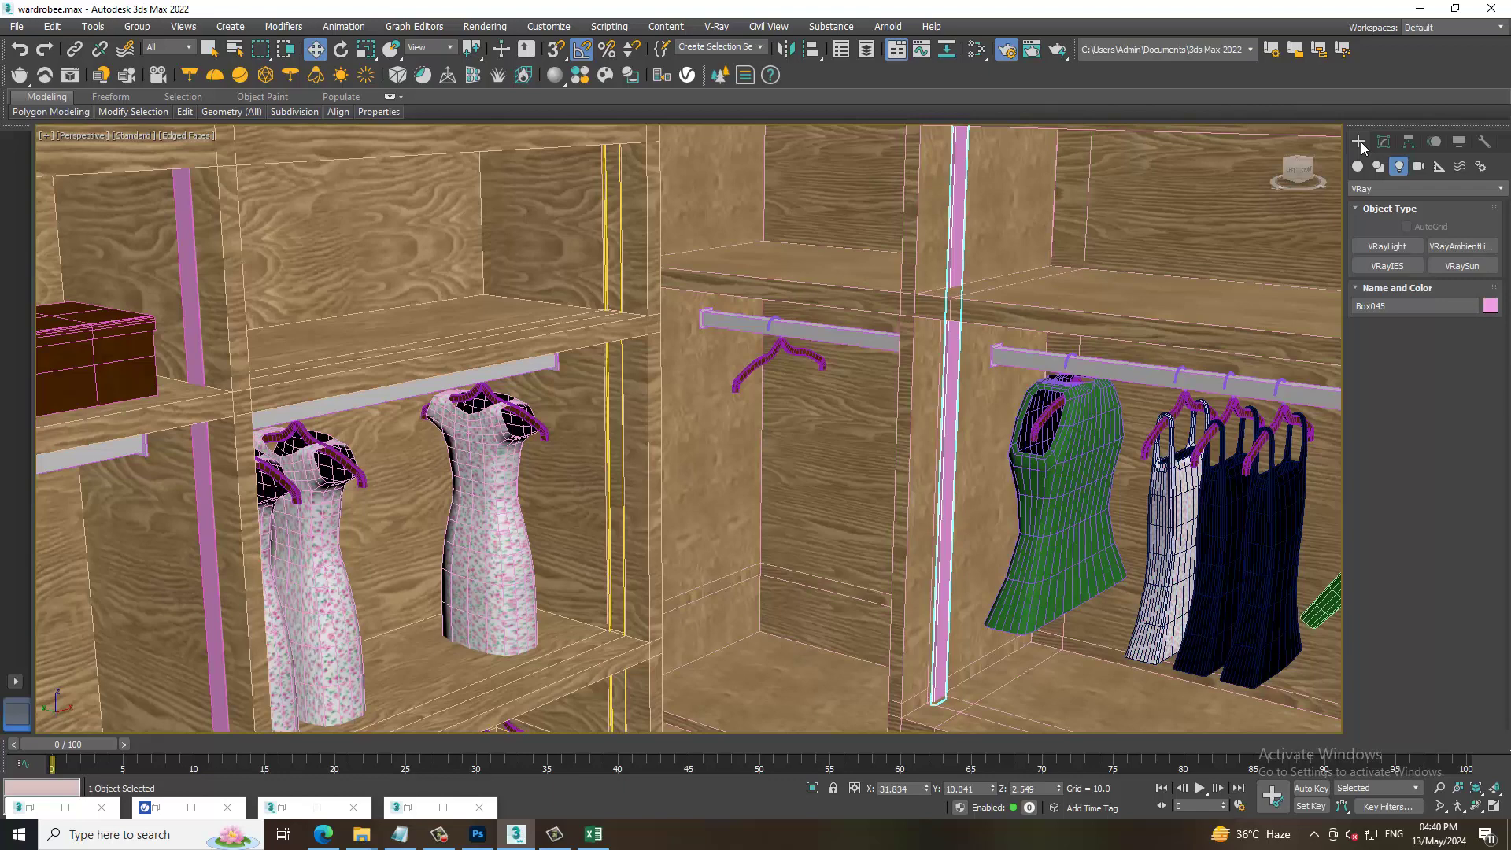
- Place a new VRayLight in the viewport and end light creation
left_click(1386, 247)
scroll(942, 455, "down", 10)
left_click(886, 543)
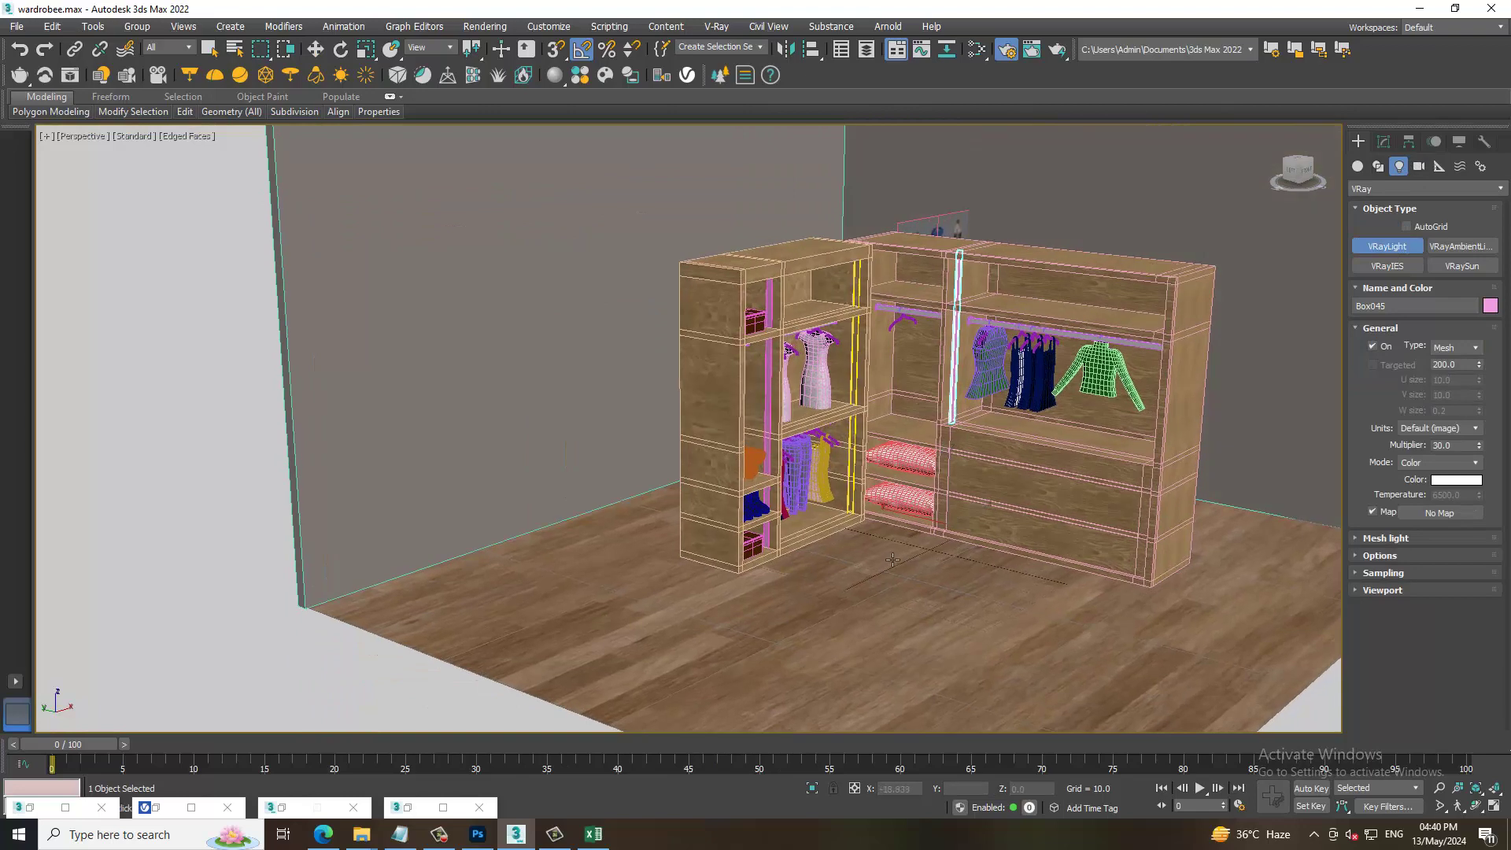
right_click(1023, 560)
scroll(1011, 374, "up", 4)
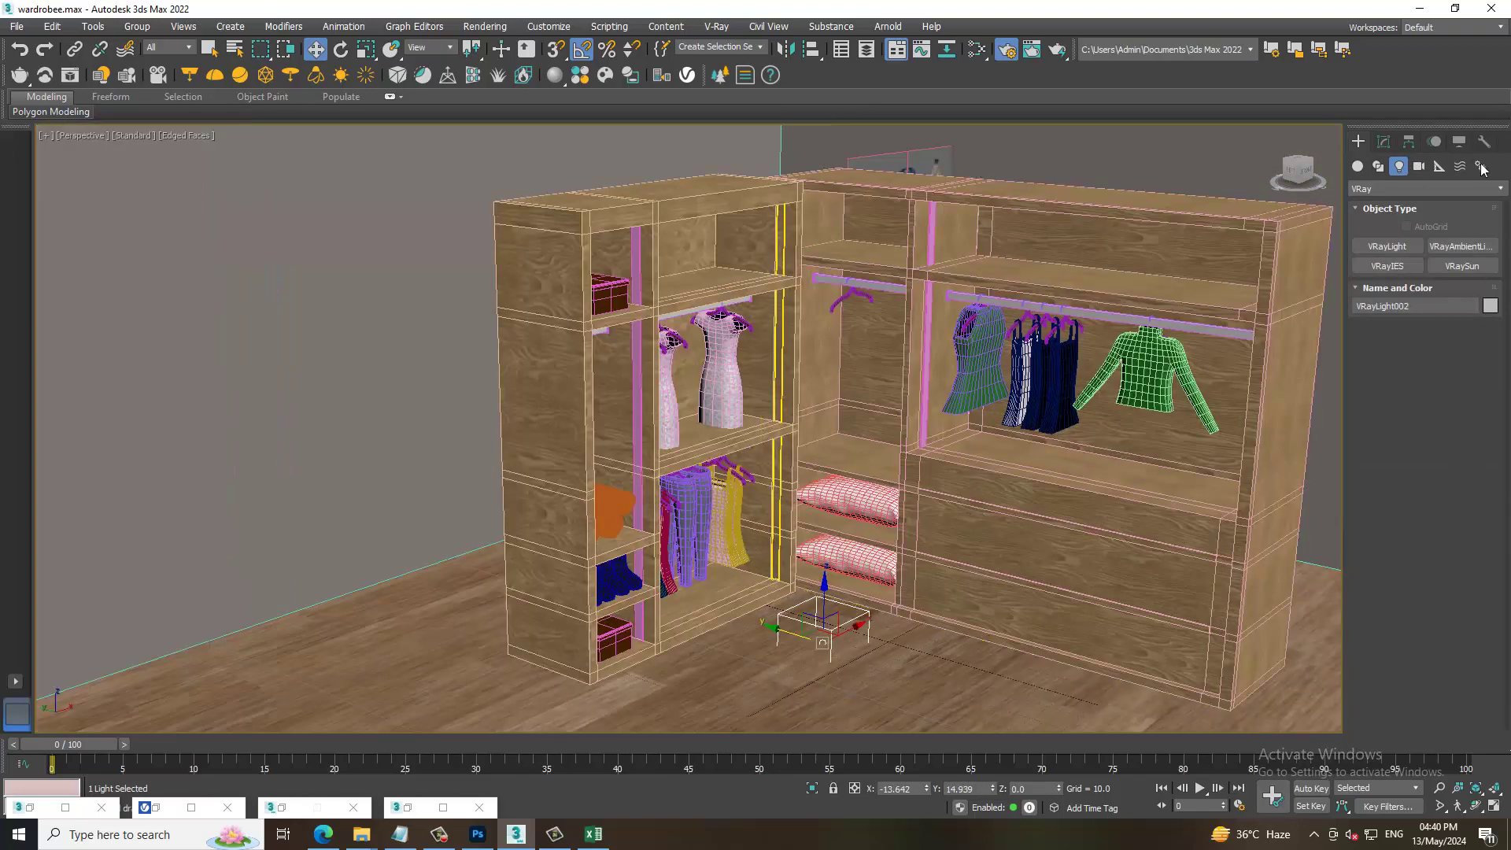
- Make it an invisible mesh light from the vertical rod Box045 at multiplier 10, then select VRayLight001
left_click(1385, 142)
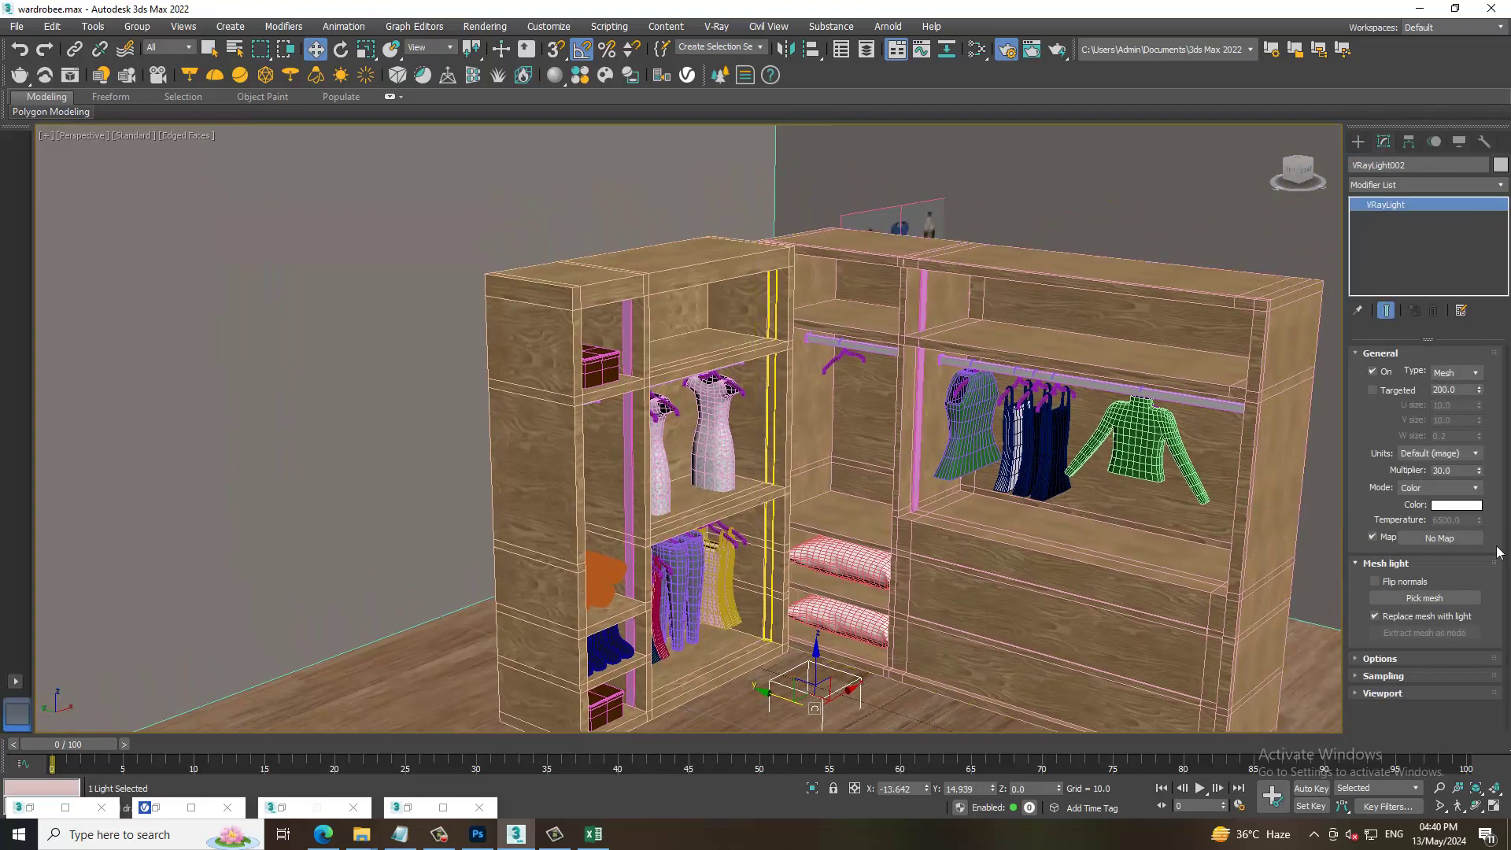
left_click(1438, 597)
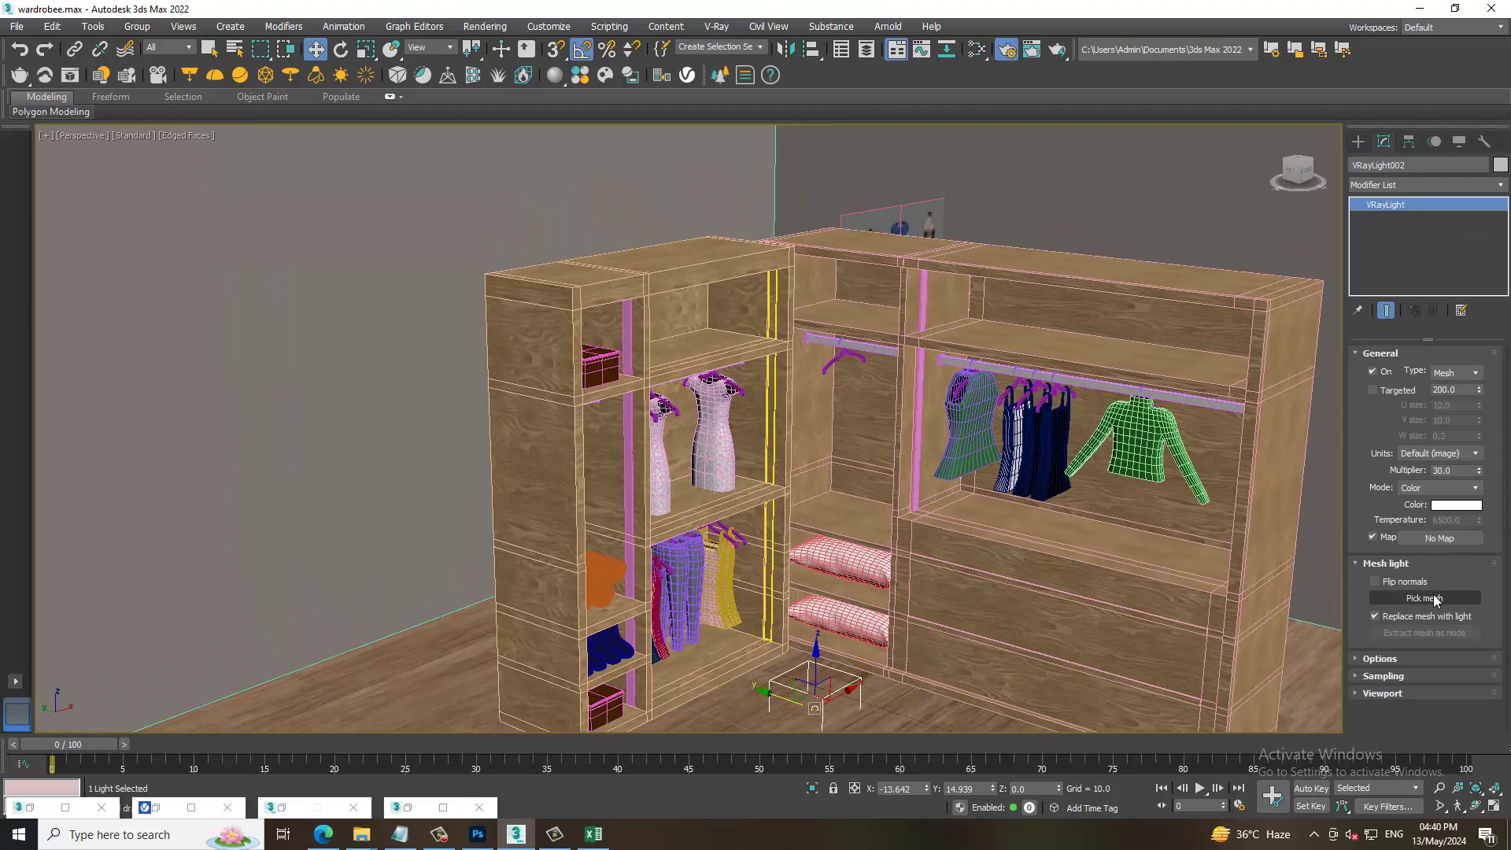
left_click(927, 387)
type("10")
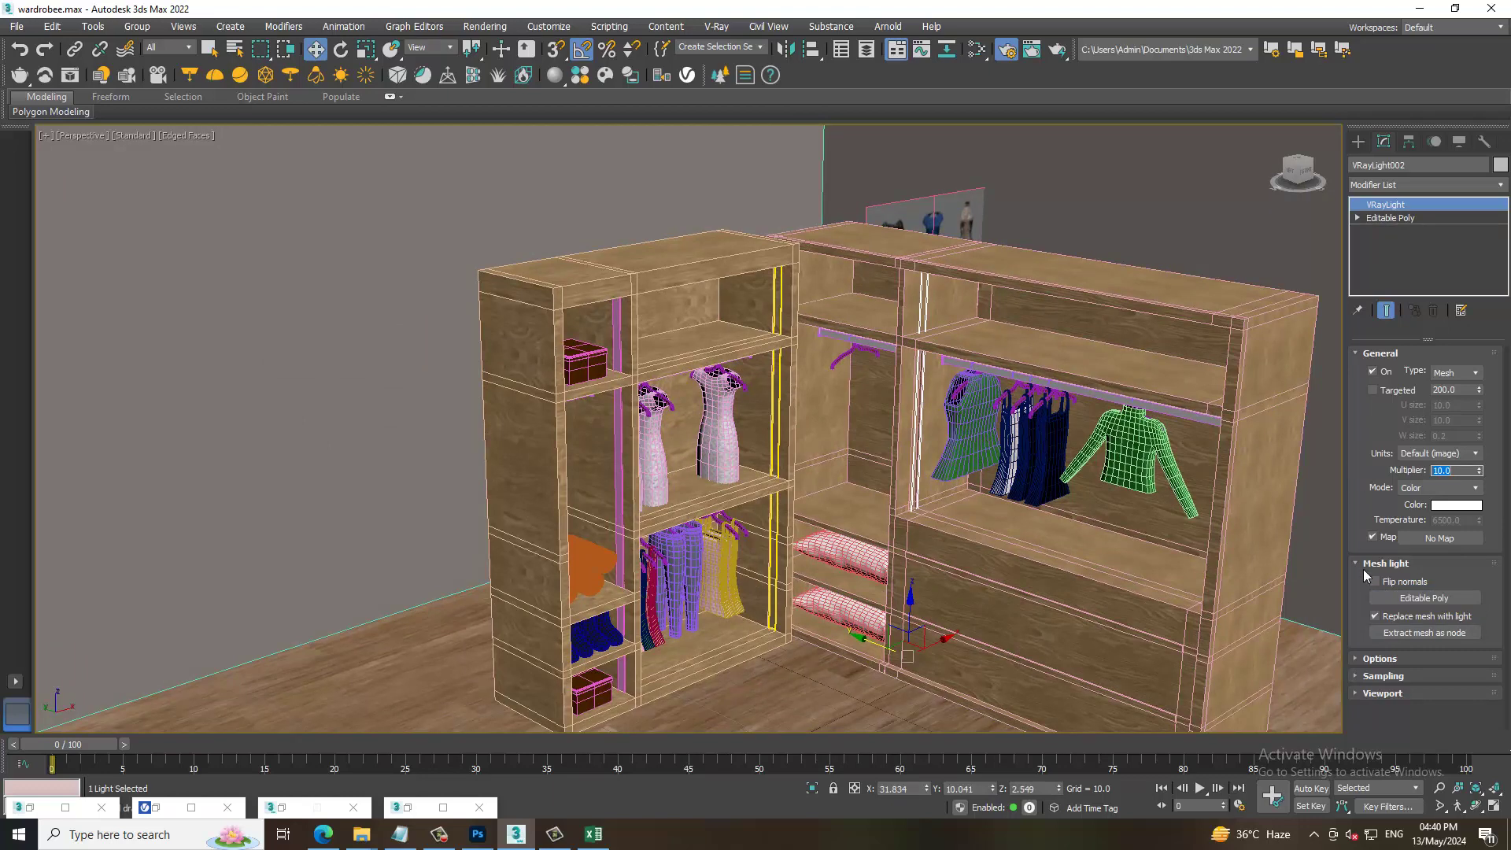
left_click(1382, 661)
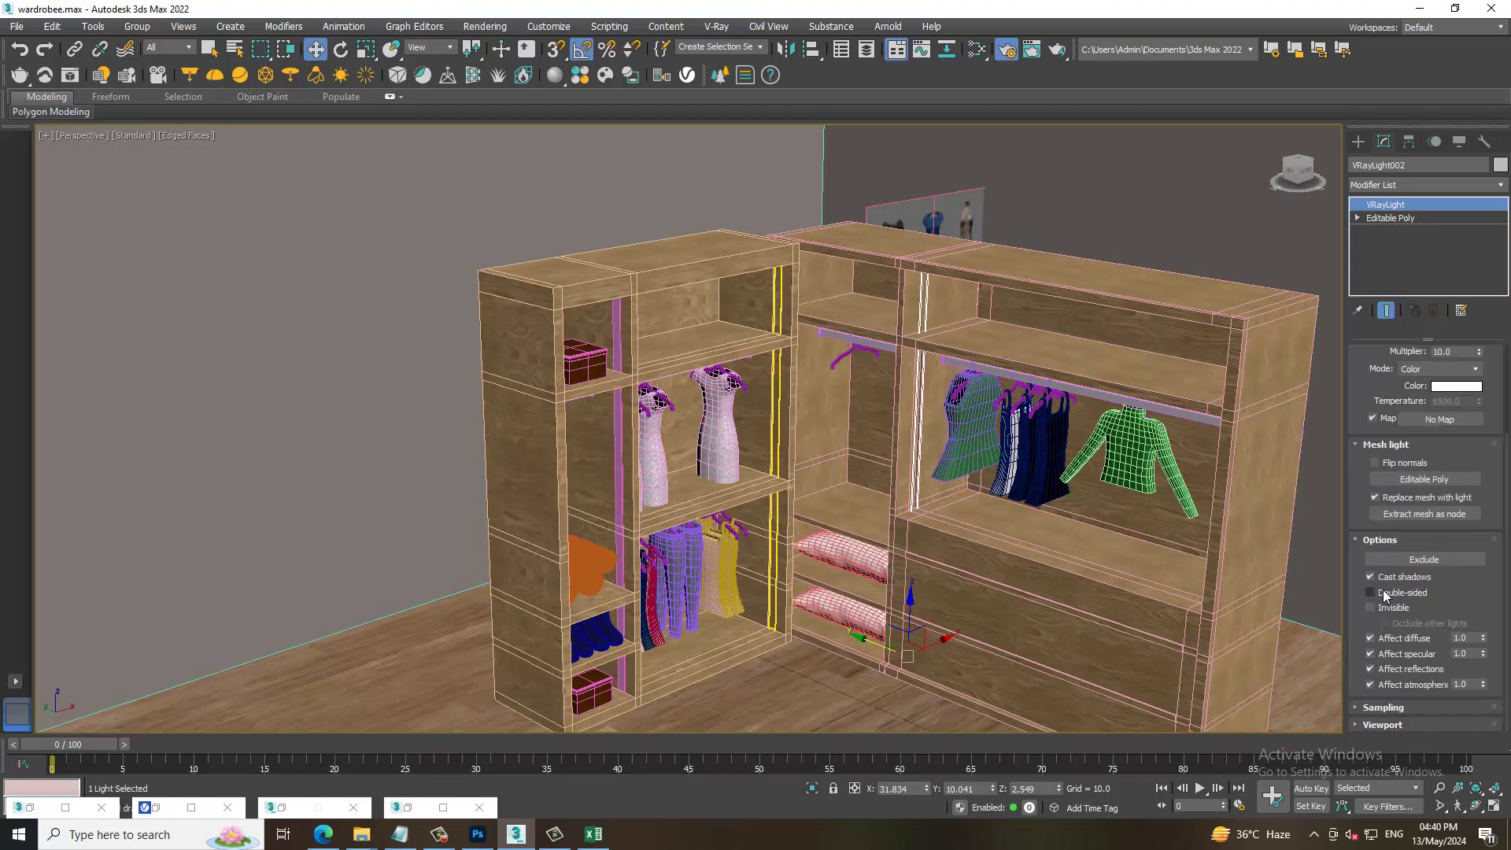
left_click(1391, 609)
left_click(919, 409)
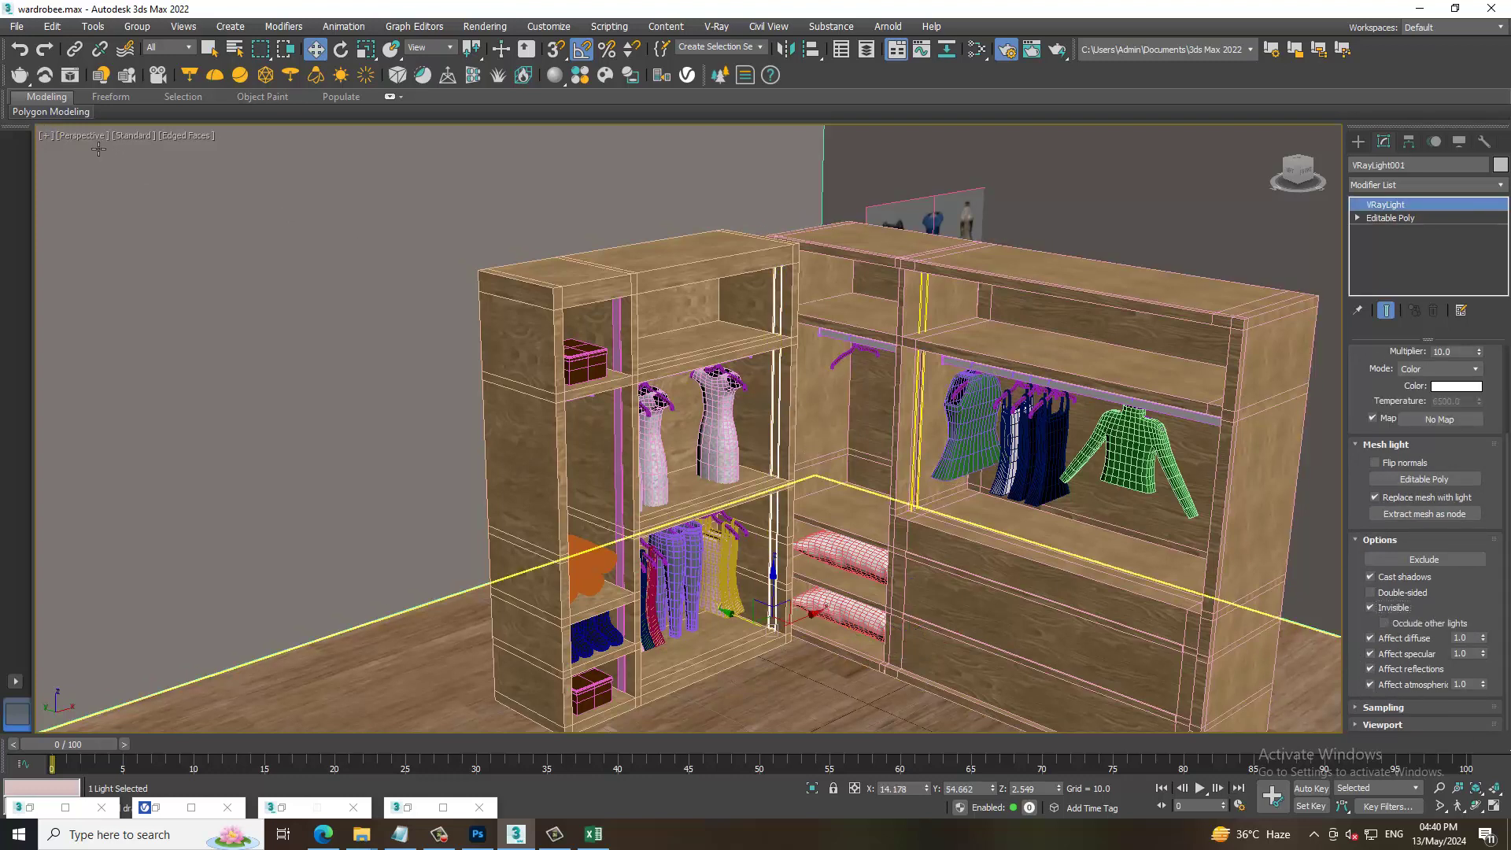
left_click(129, 136)
left_click(165, 165)
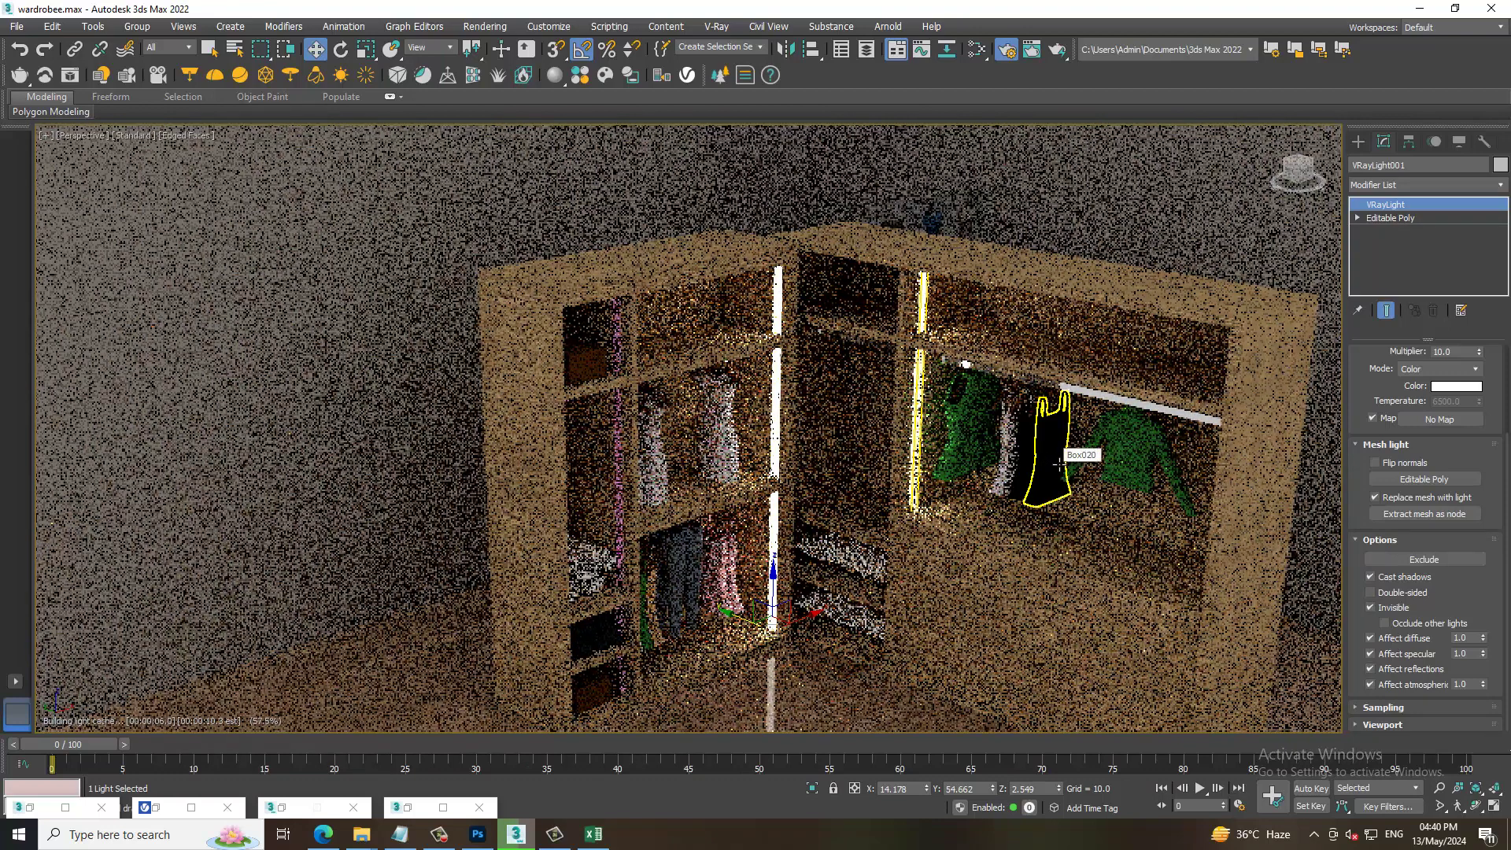
left_click(135, 136)
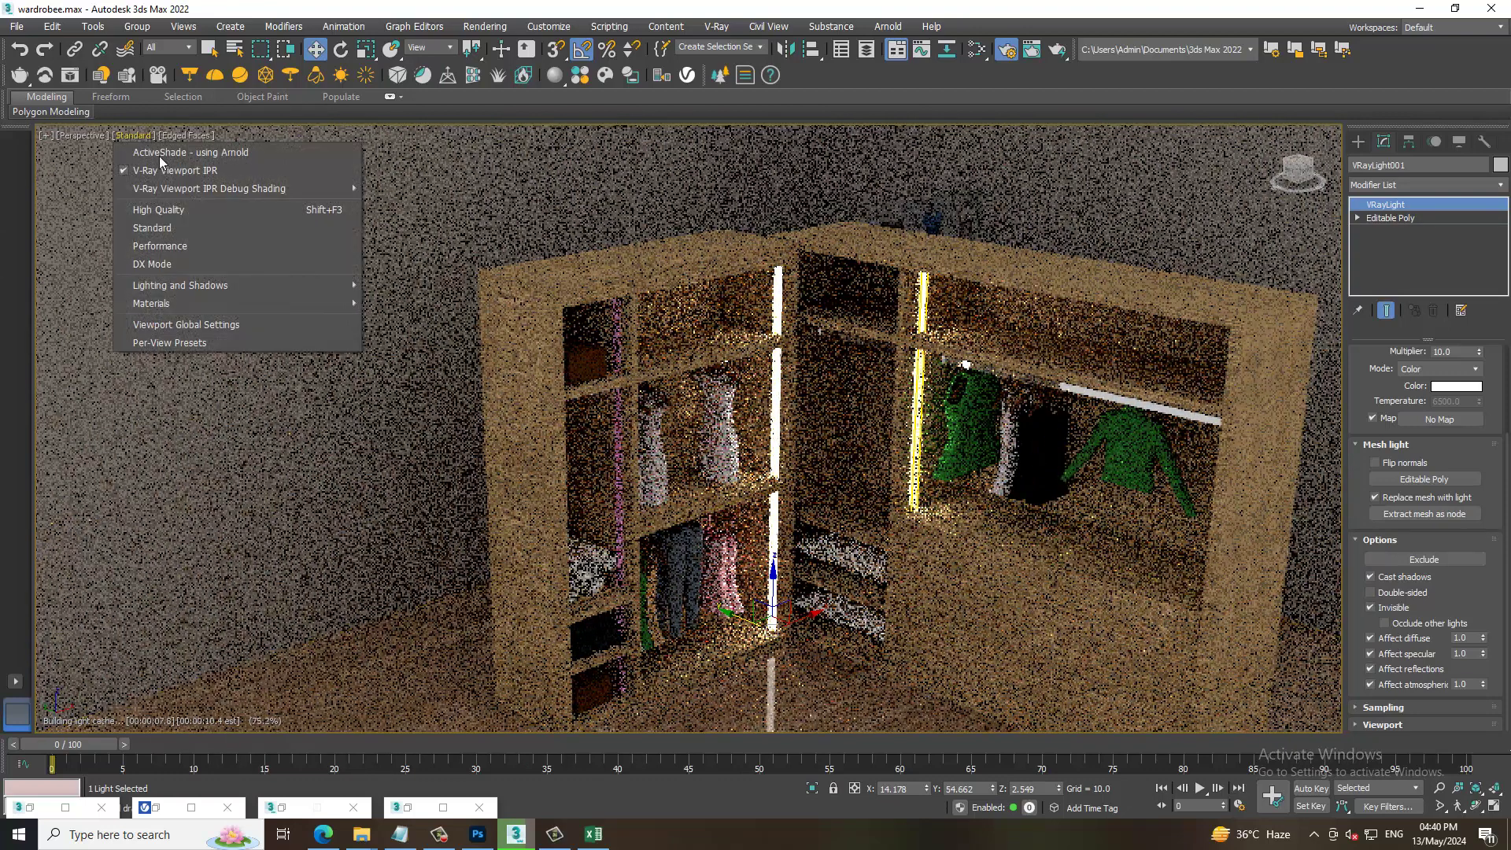
left_click(165, 170)
scroll(883, 448, "up", 2)
scroll(883, 448, "up", 5)
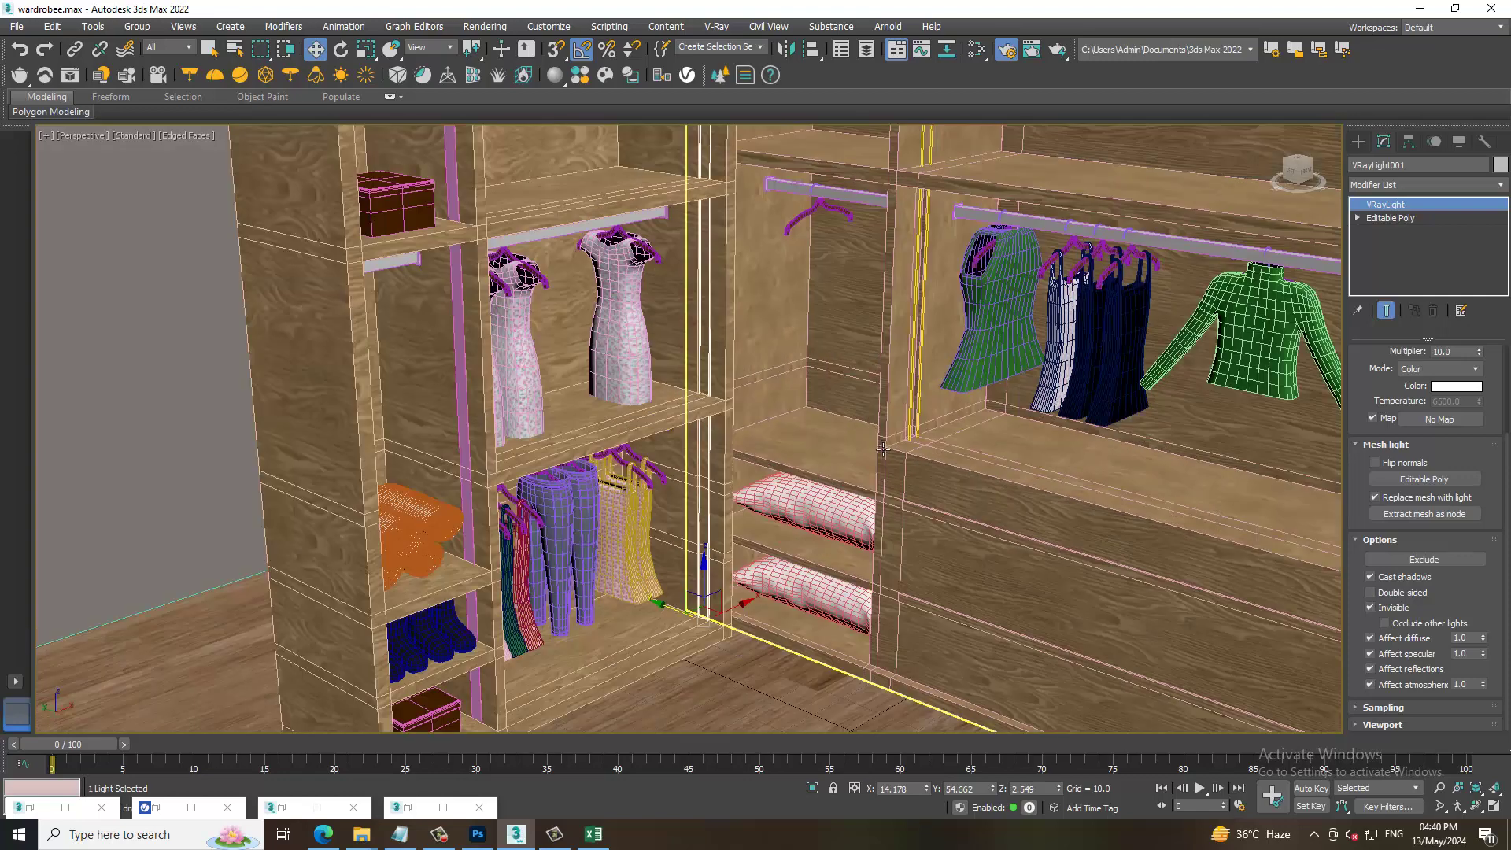
scroll(883, 448, "up", 3)
- Create a new VRayLight placed on the floor
left_click(1358, 143)
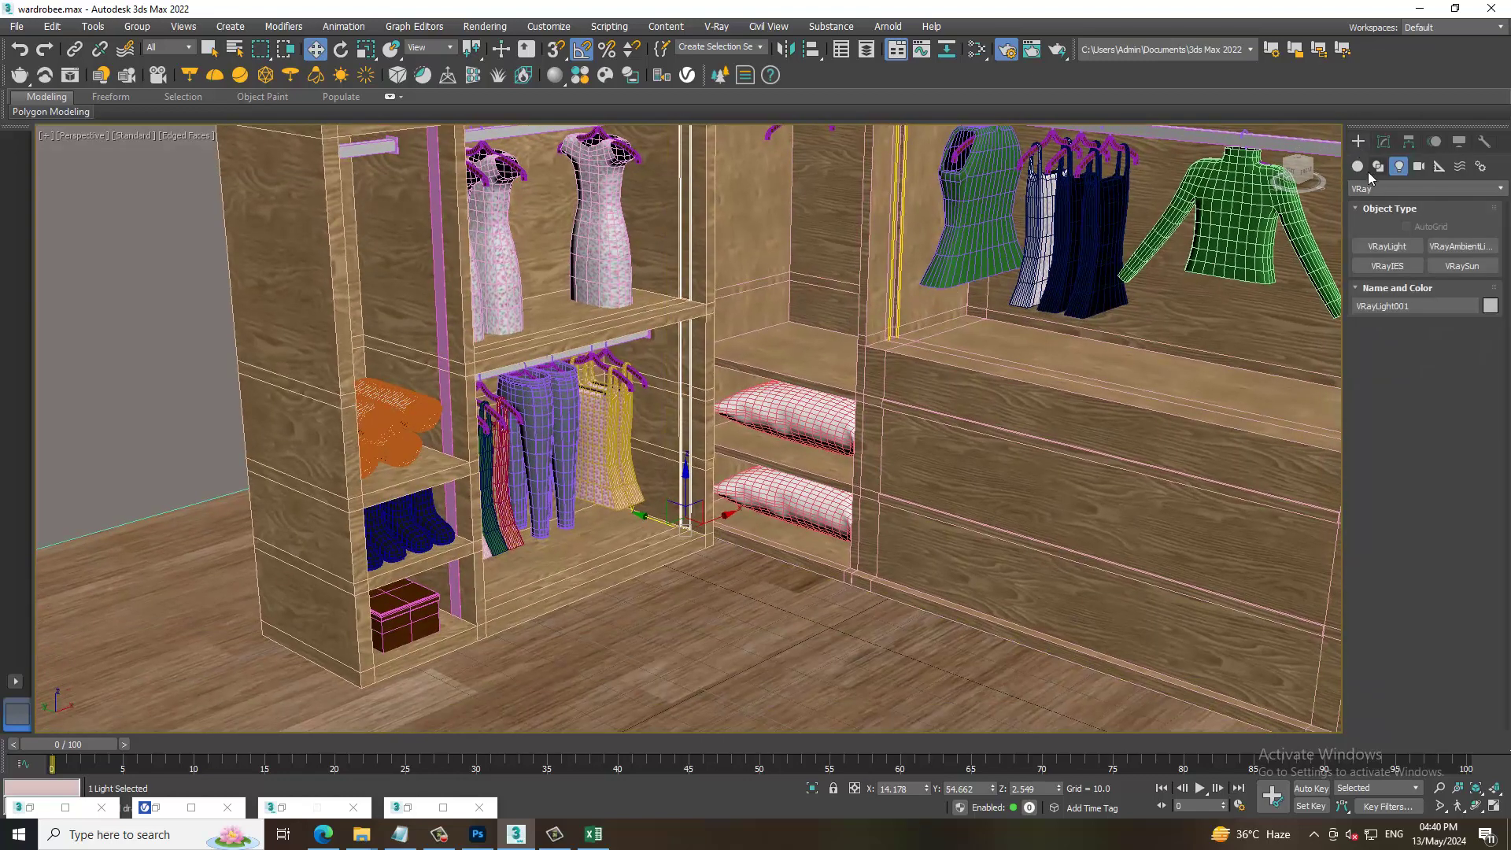
left_click(1387, 266)
left_click_drag(716, 629, 718, 676)
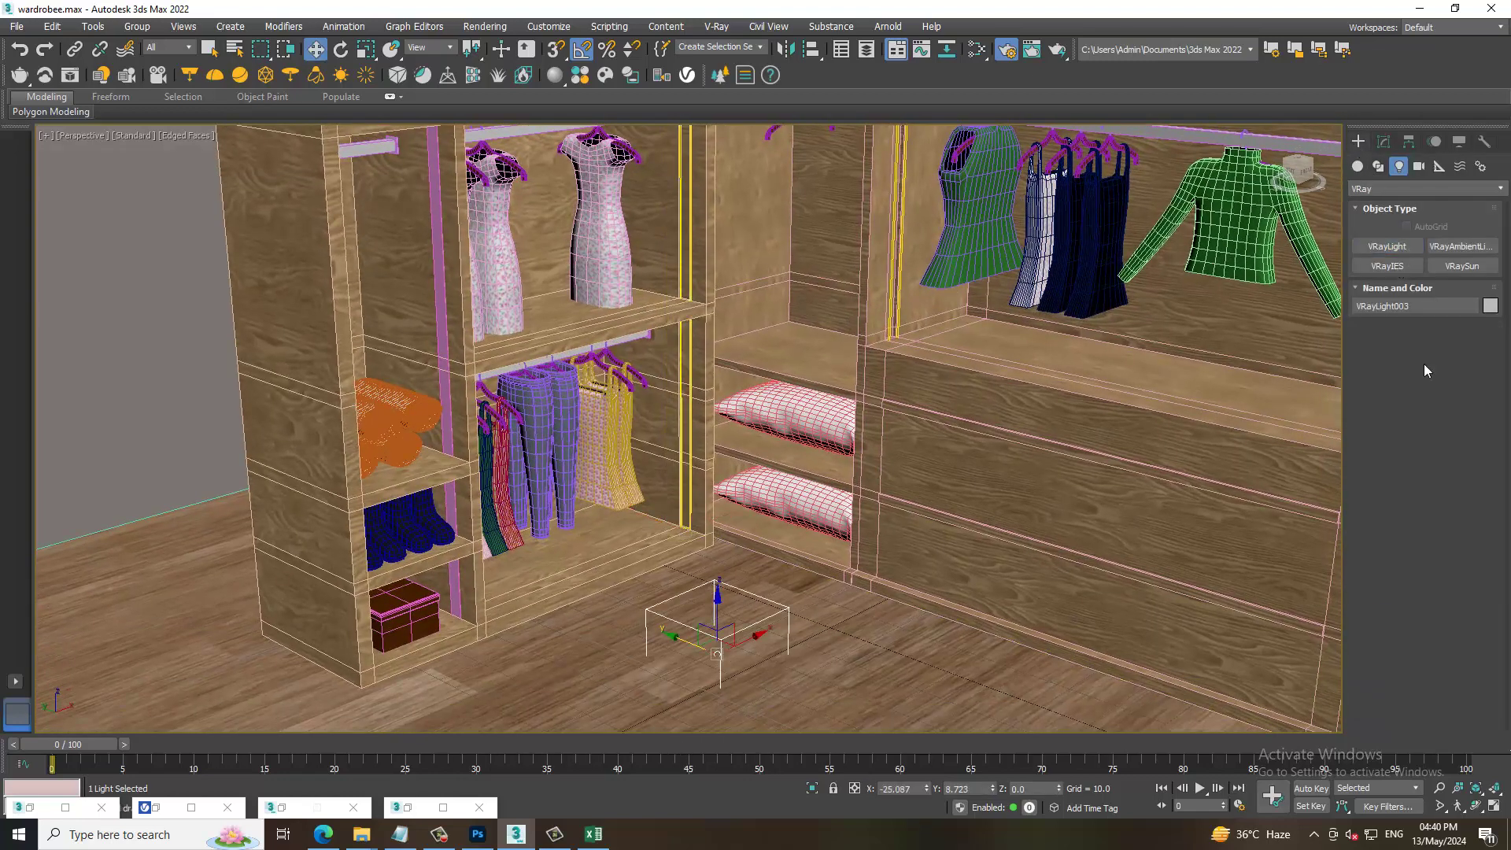
- Pick another vertical rod as VRayLight003's mesh, then zoom out to see the wardrobe
left_click(1383, 143)
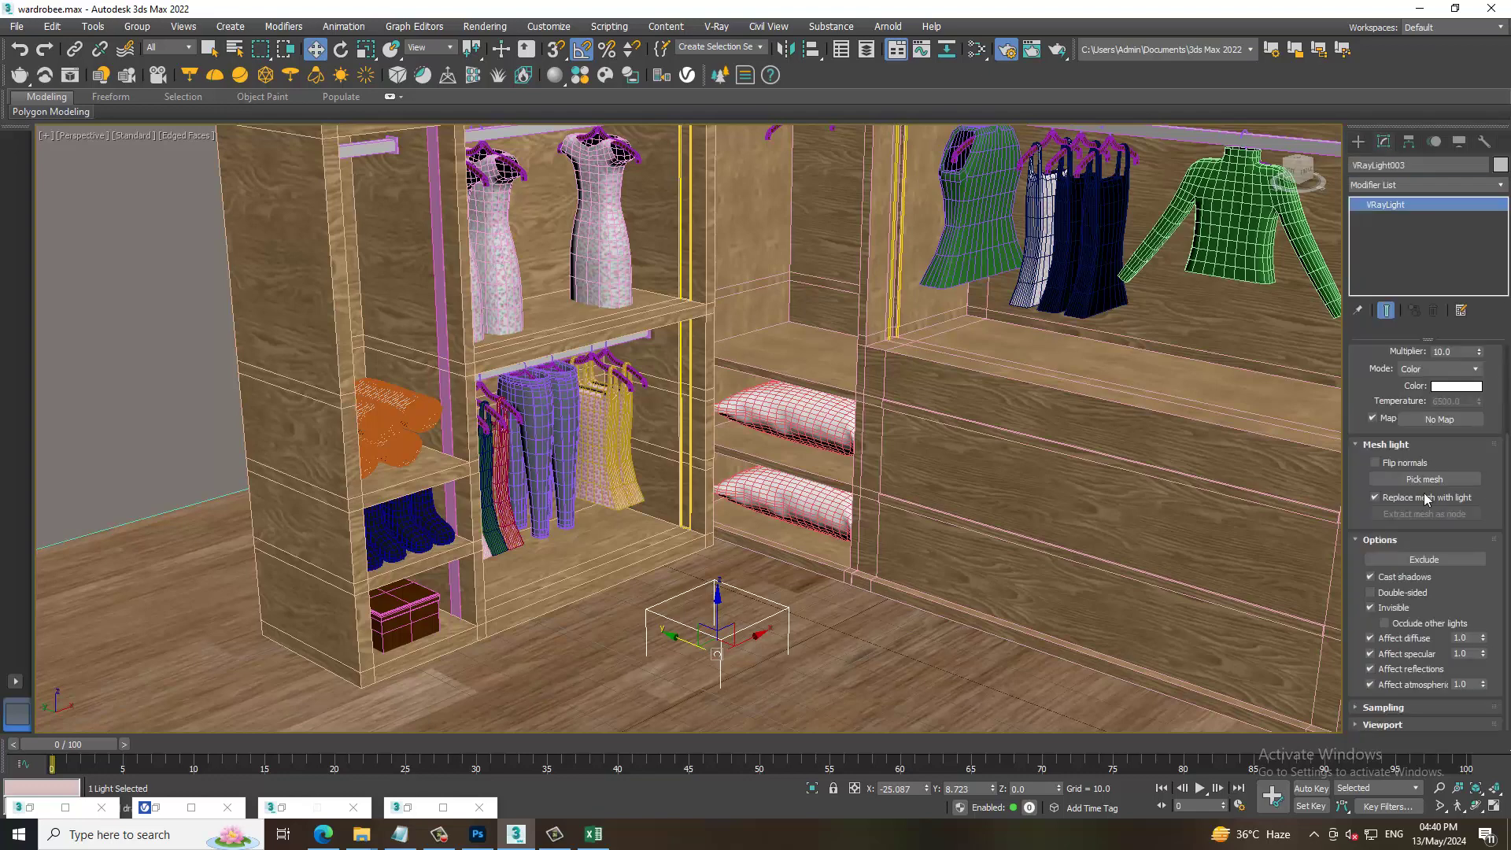
left_click(1424, 479)
left_click(440, 251)
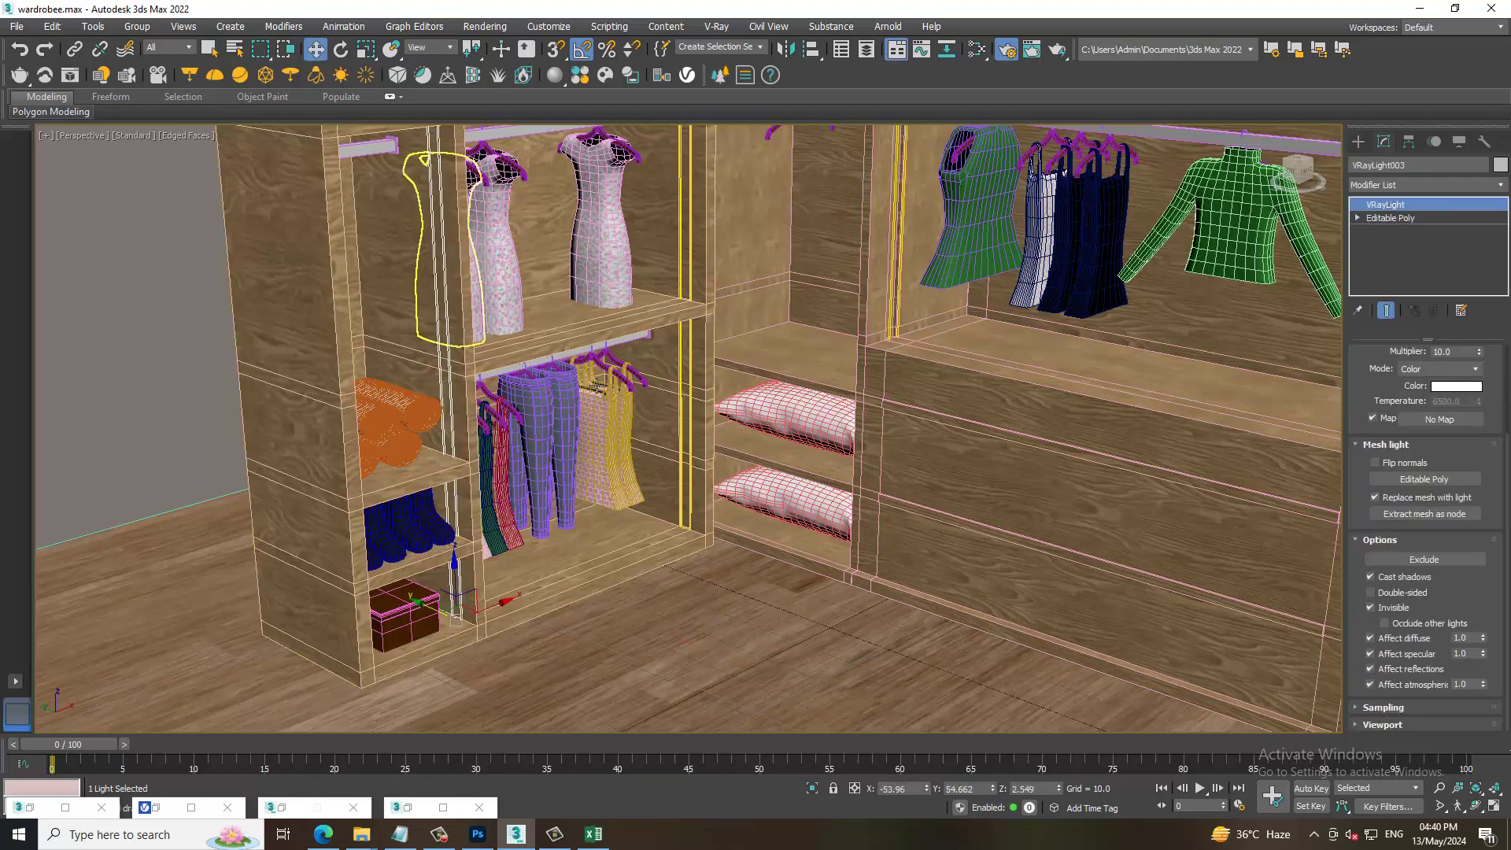
middle_click_drag(596, 385, 607, 436)
scroll(1416, 470, "up", 2)
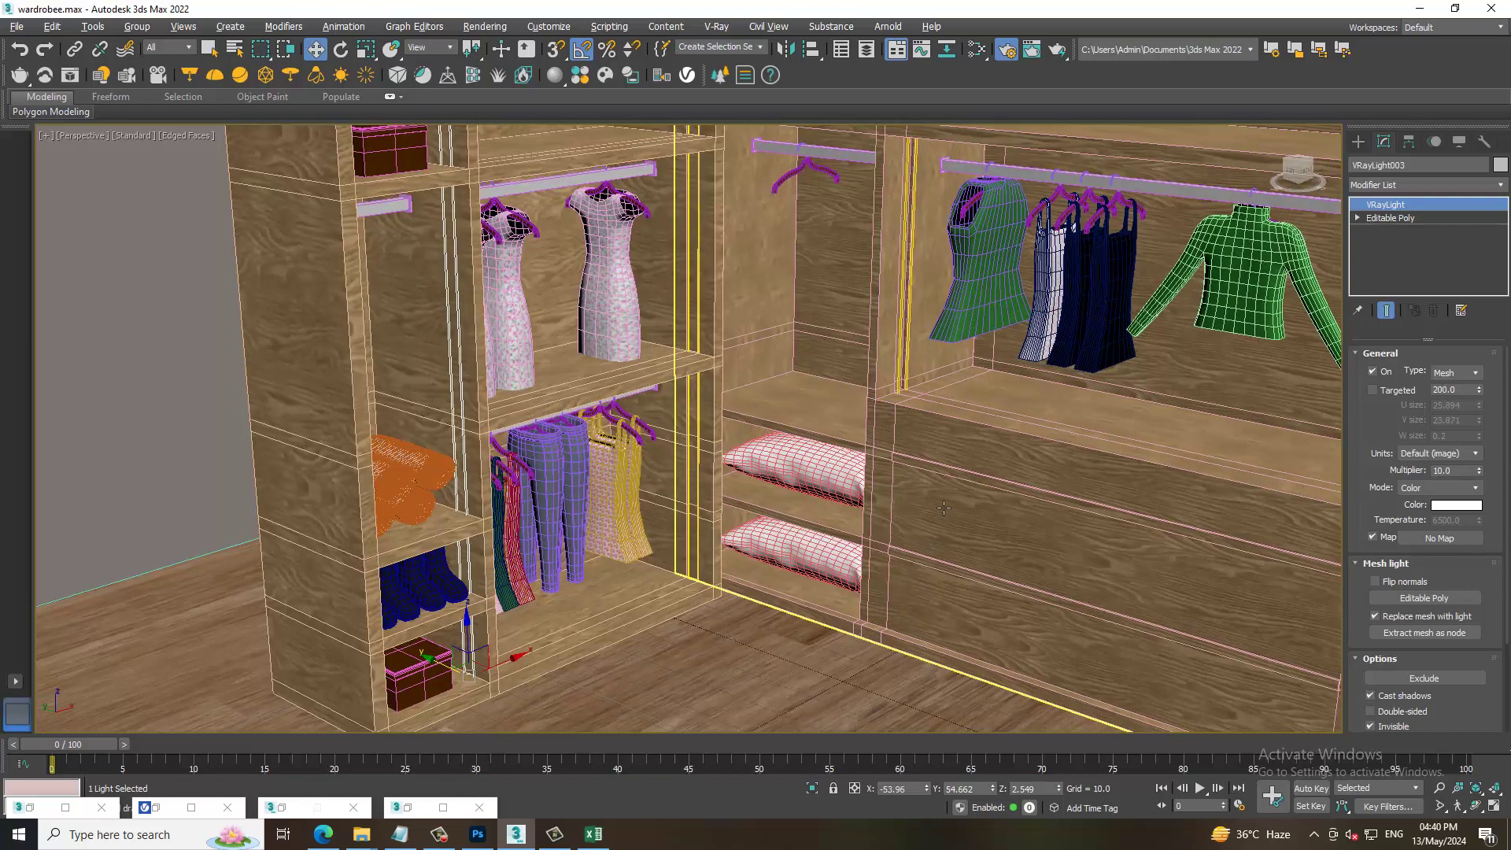
middle_click_drag(928, 502, 935, 540)
scroll(939, 545, "down", 2)
scroll(939, 545, "down", 3)
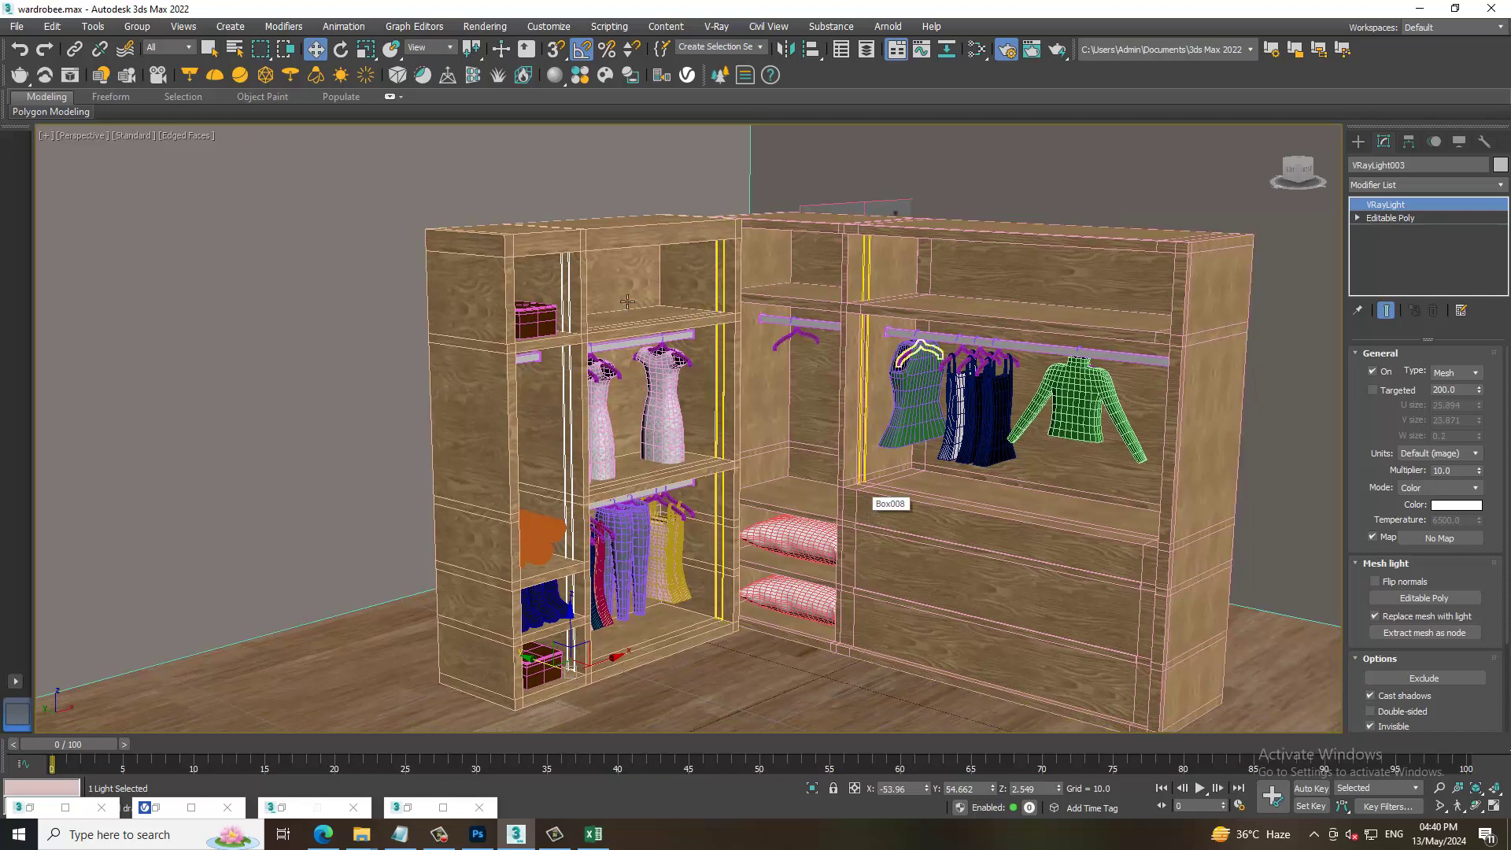
- Unhide all objects, including the glass doors, and render a test view of the wardrobe
right_click(332, 352)
left_click(362, 270)
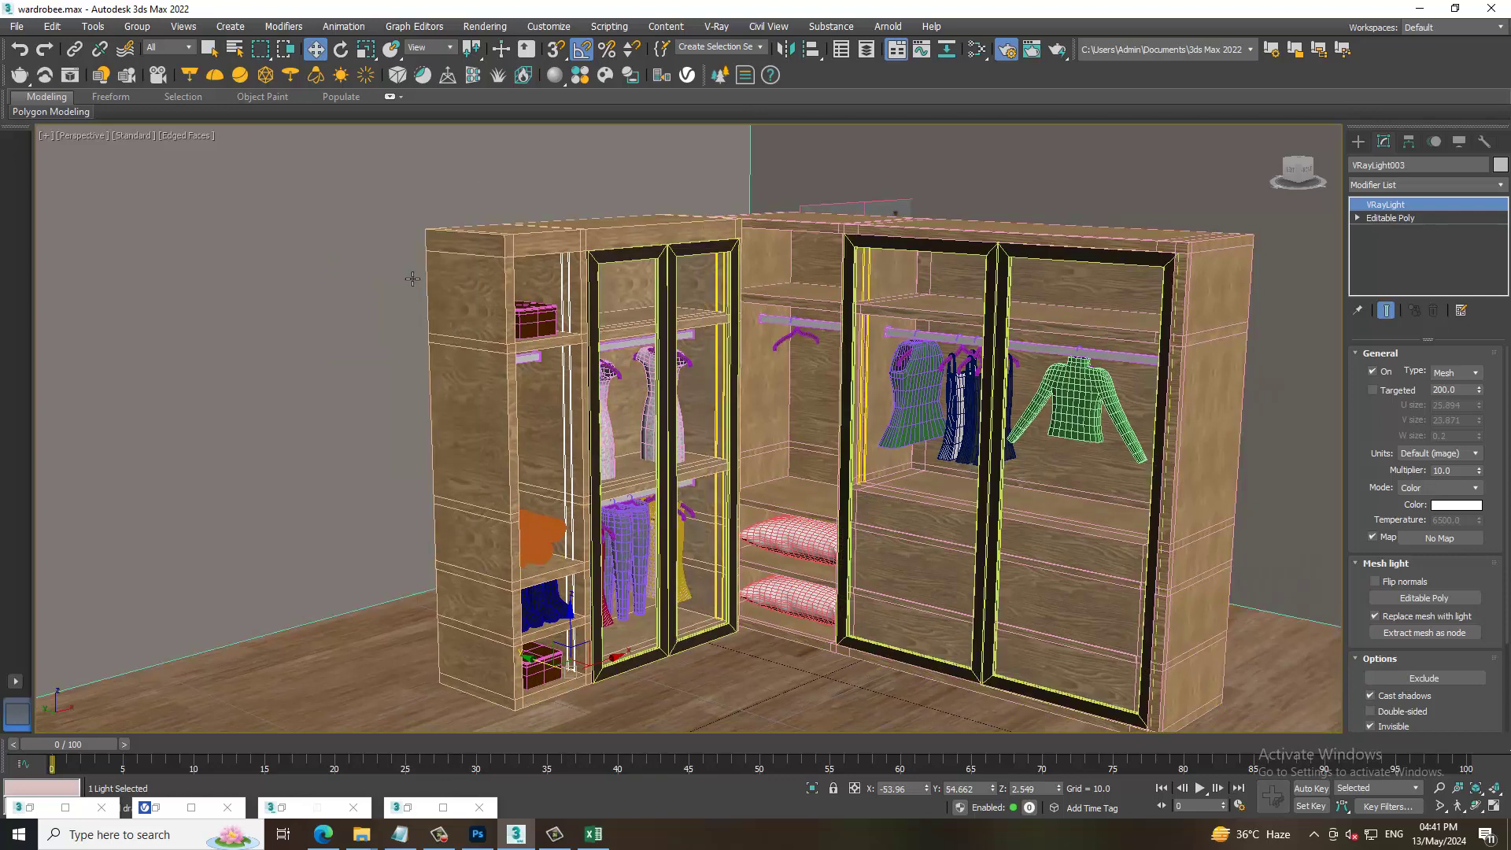
scroll(743, 459, "up", 4)
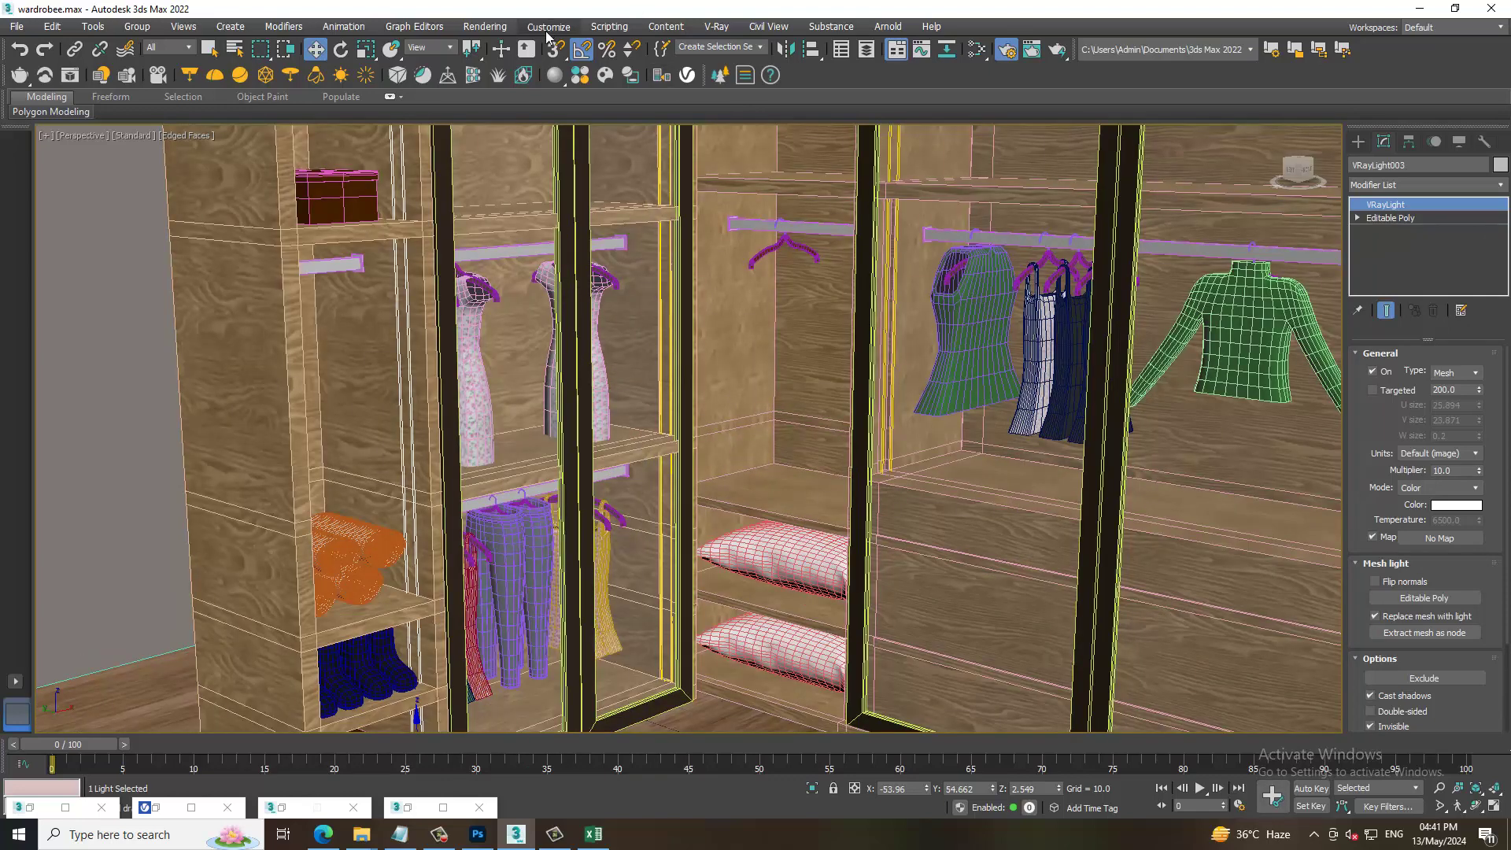
left_click(485, 26)
left_click(511, 50)
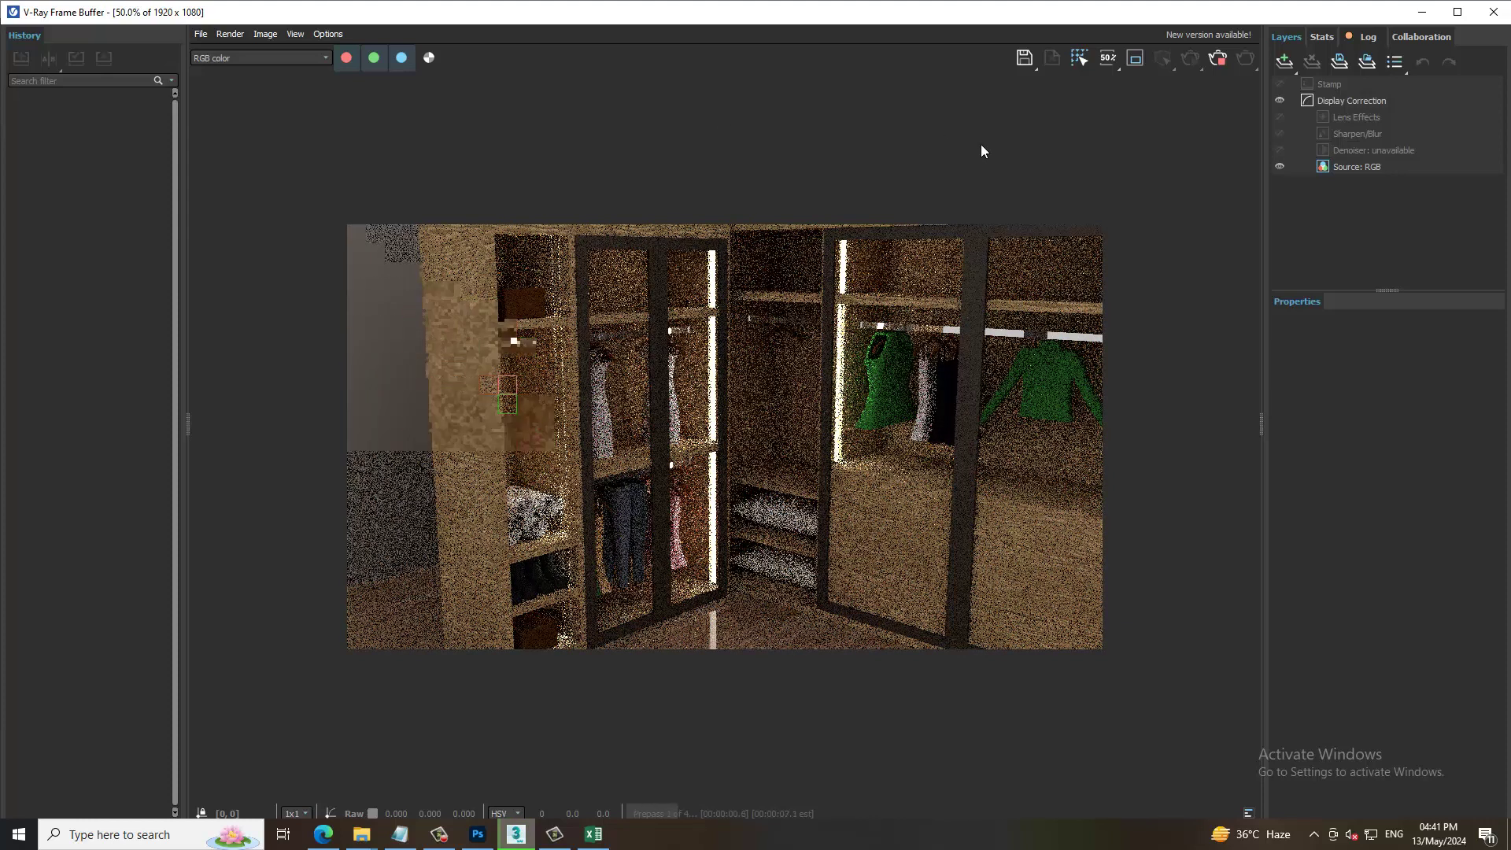
left_click(1492, 18)
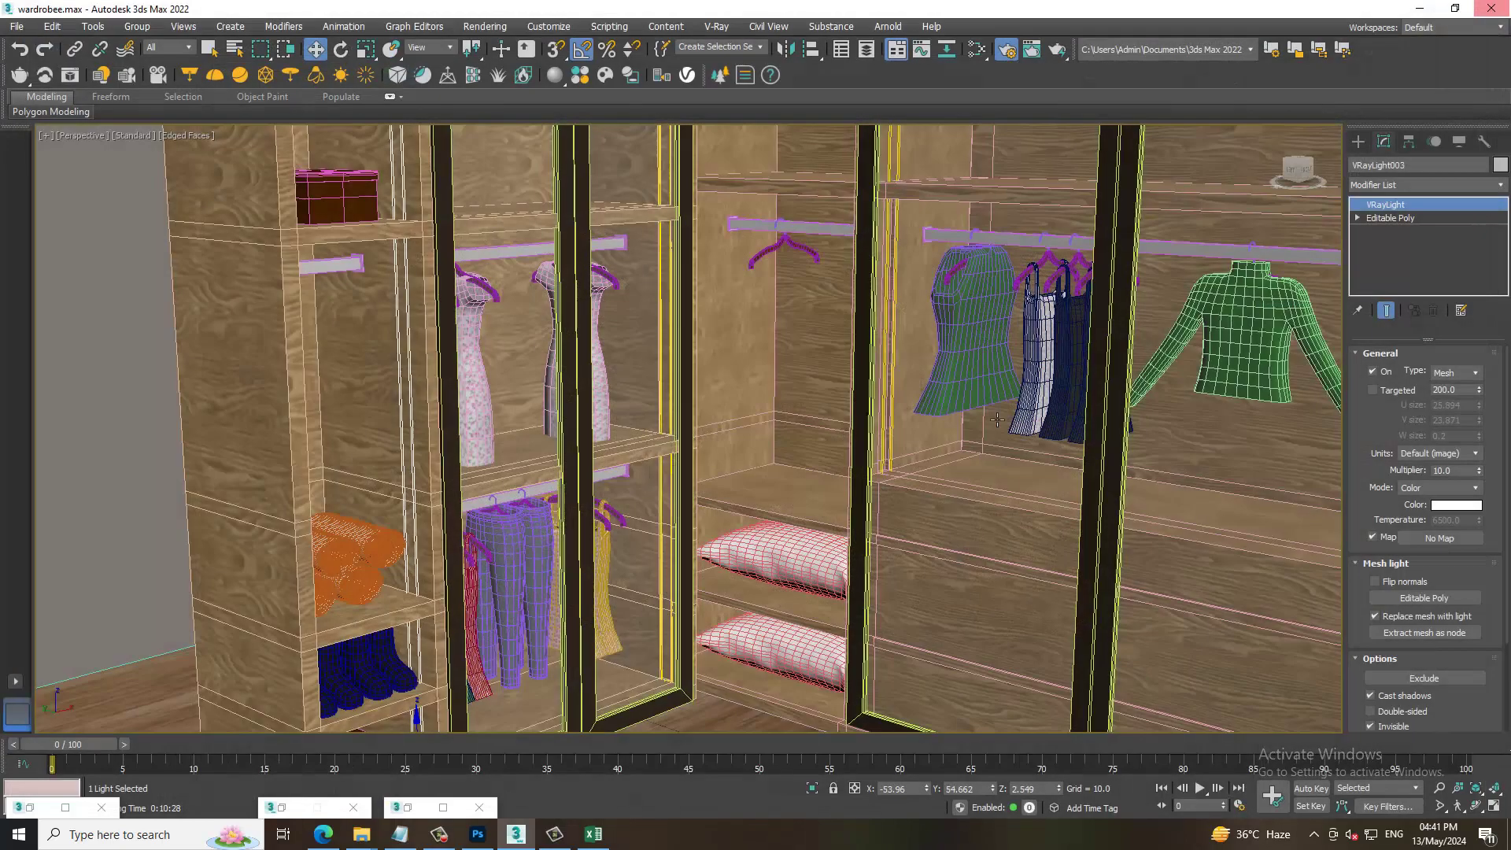
- Nudge the selected strip light slightly left and render the wardrobe again
scroll(438, 438, "up", 2)
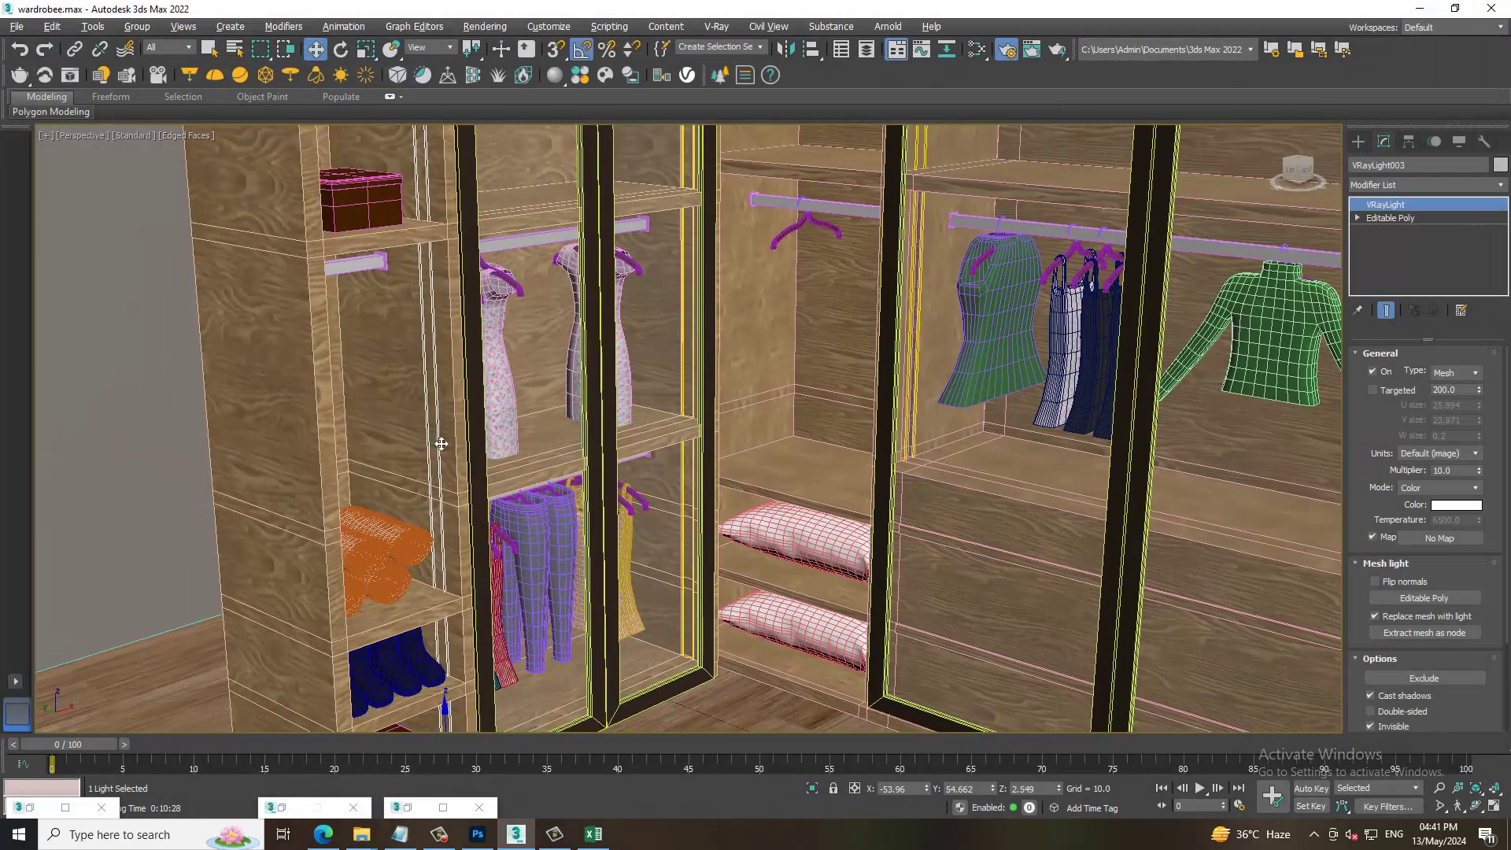
middle_click_drag(440, 444, 534, 657, "alt")
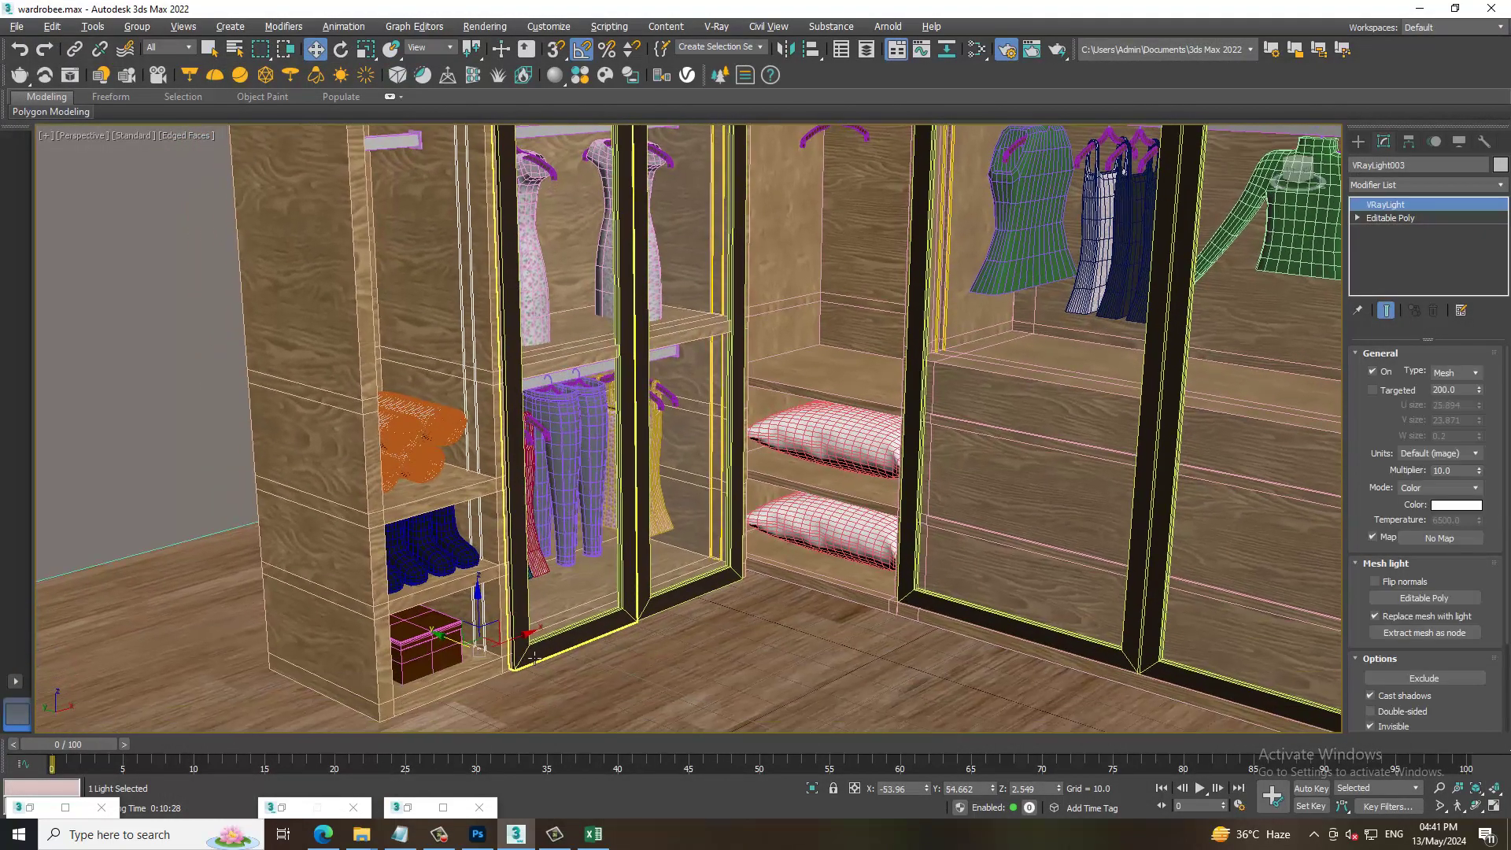
left_click_drag(524, 636, 514, 644)
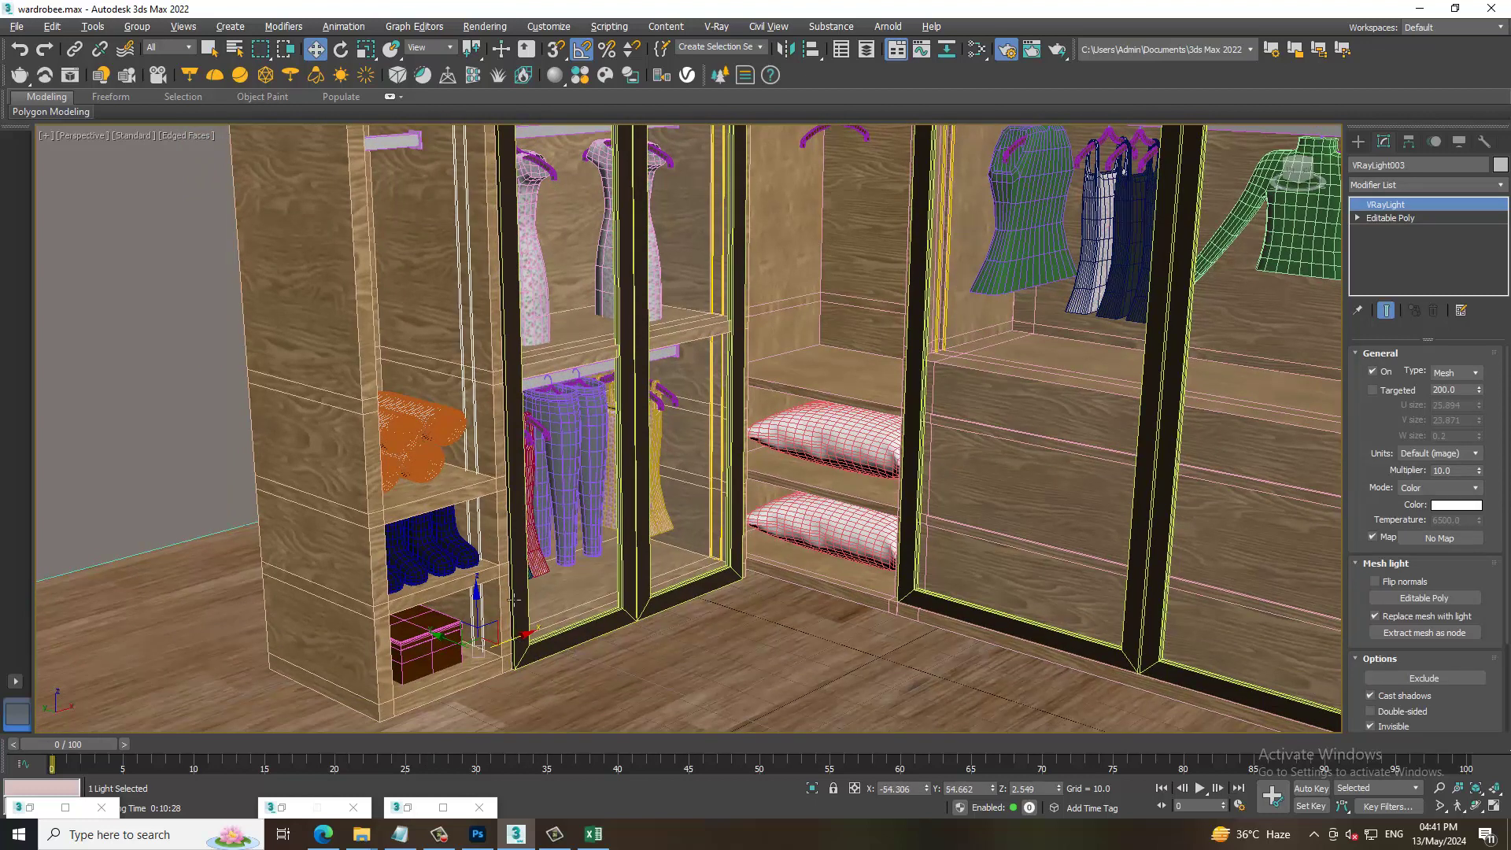
left_click(483, 26)
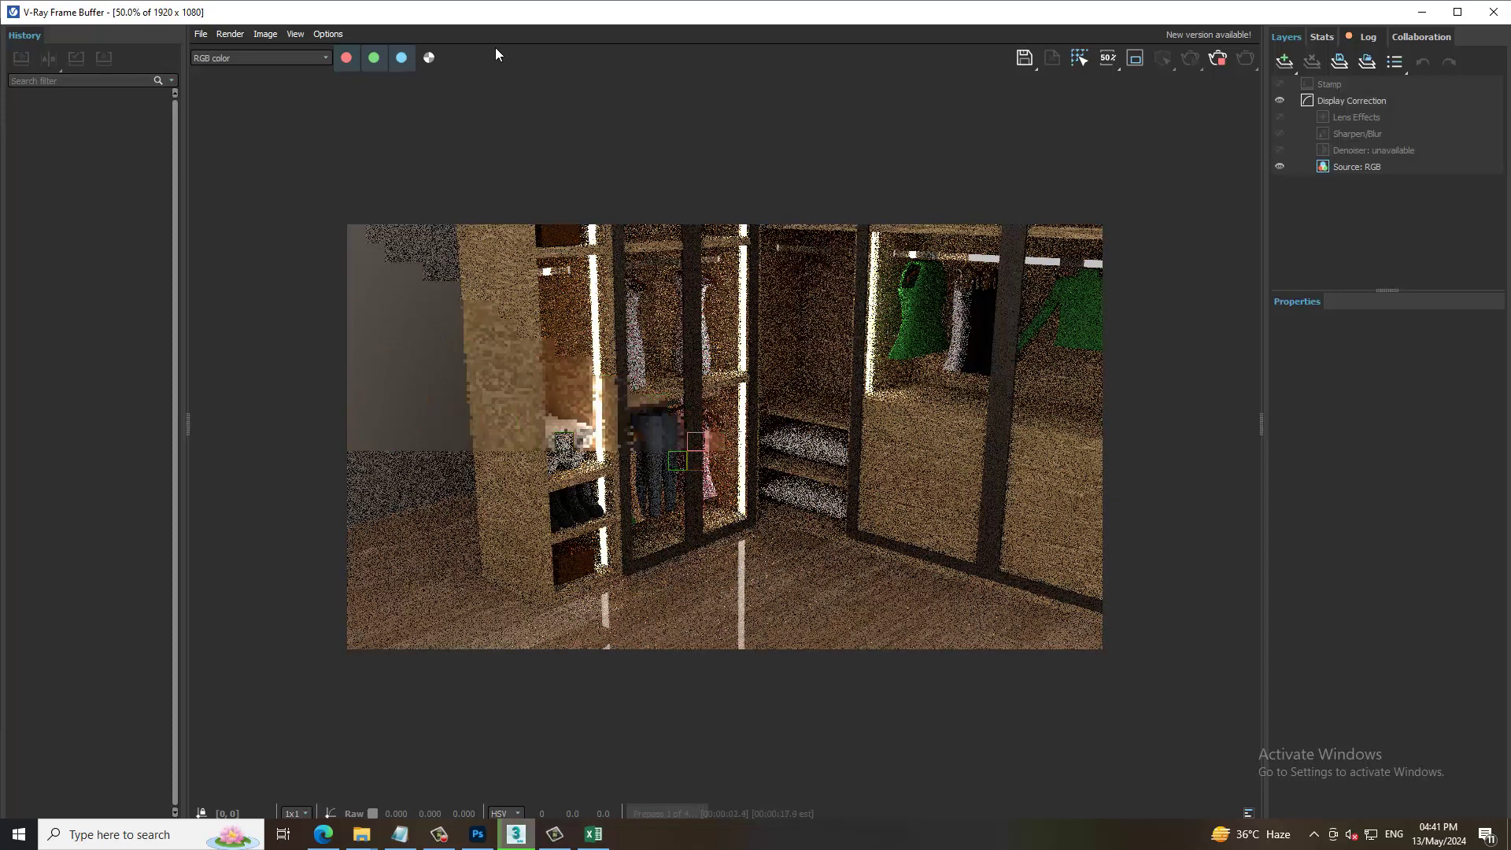
left_click(1492, 11)
- Check the ward.jpg reference render, then put it away
scroll(779, 384, "down", 5)
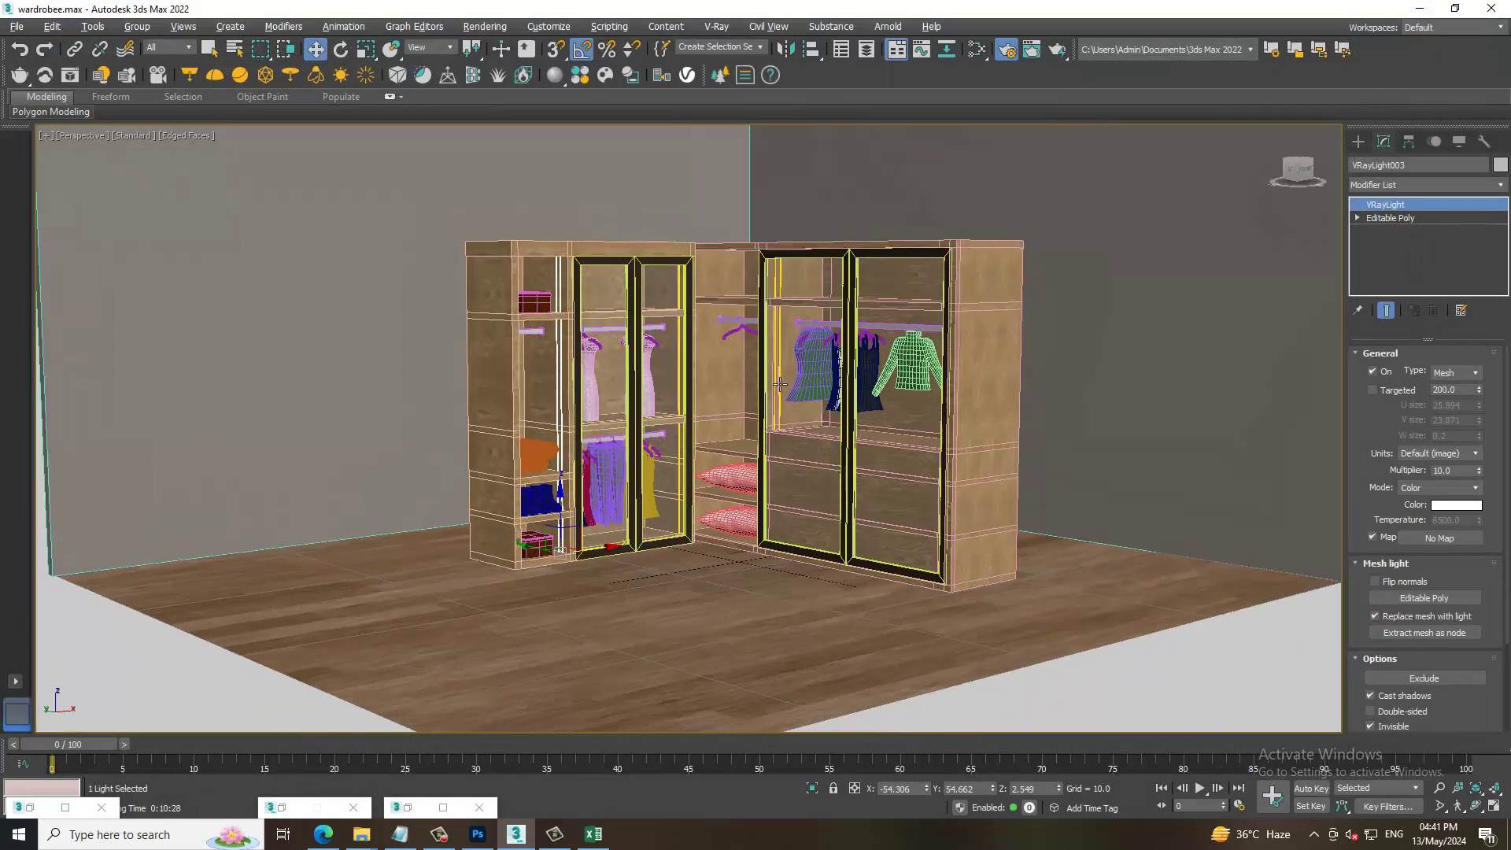
middle_click_drag(779, 383, 761, 438)
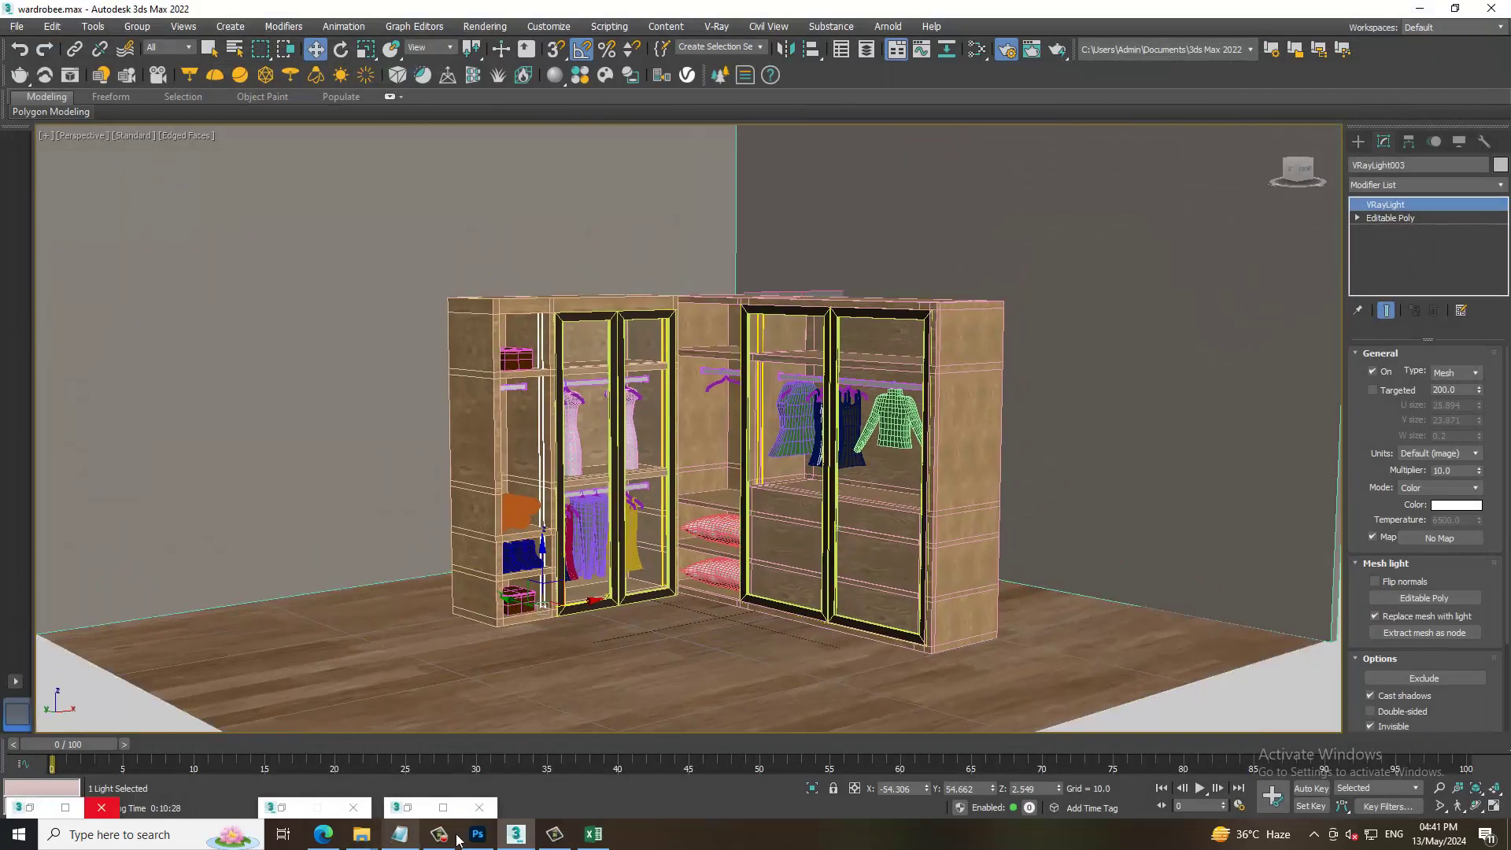
left_click(406, 801)
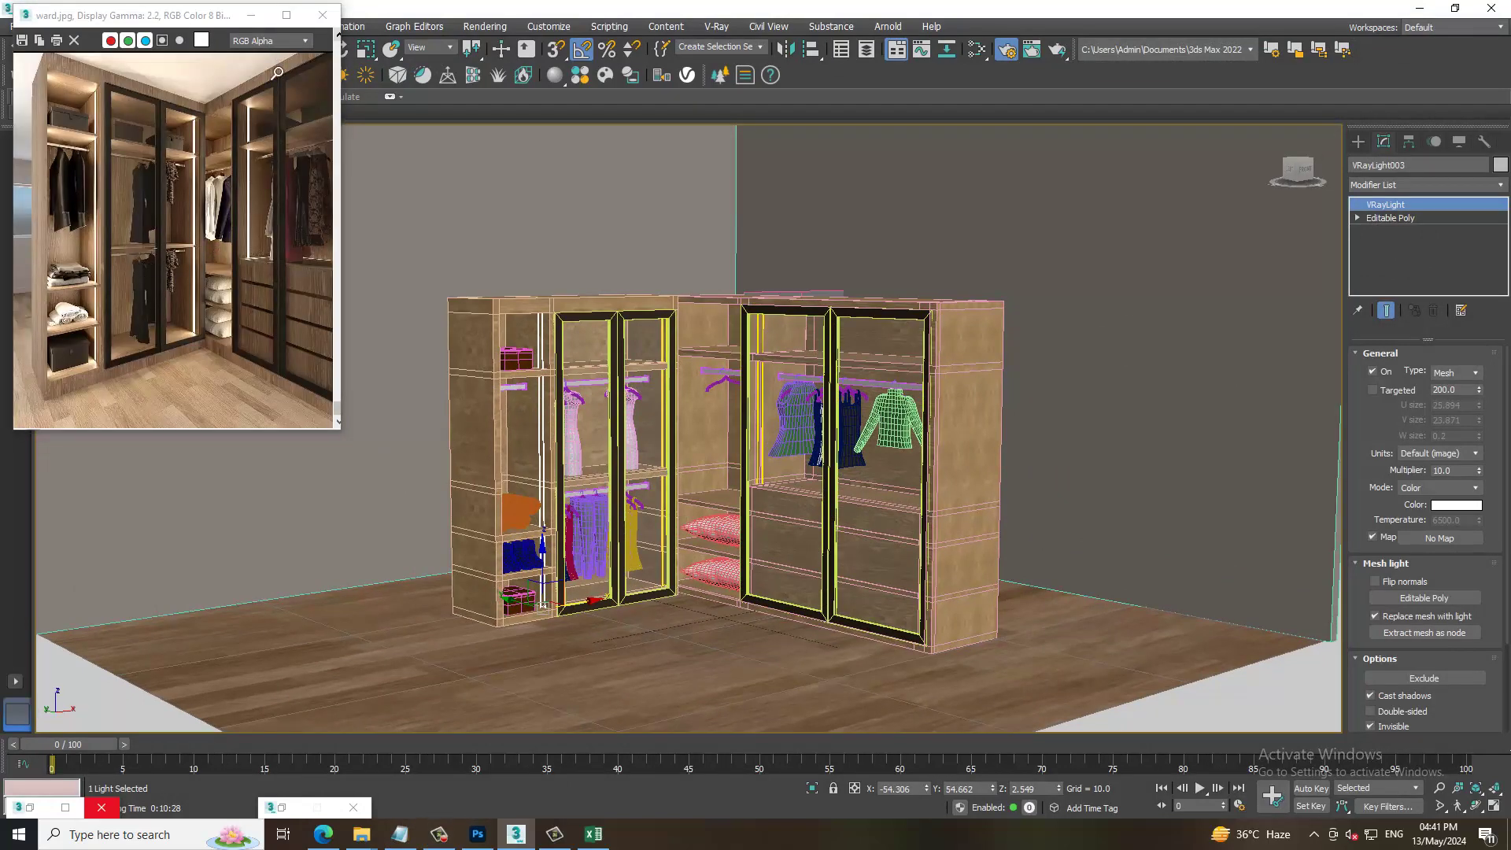
left_click(251, 15)
- Draw a Plane-type VRayLight on the floor in front of the wardrobe
left_click(1358, 141)
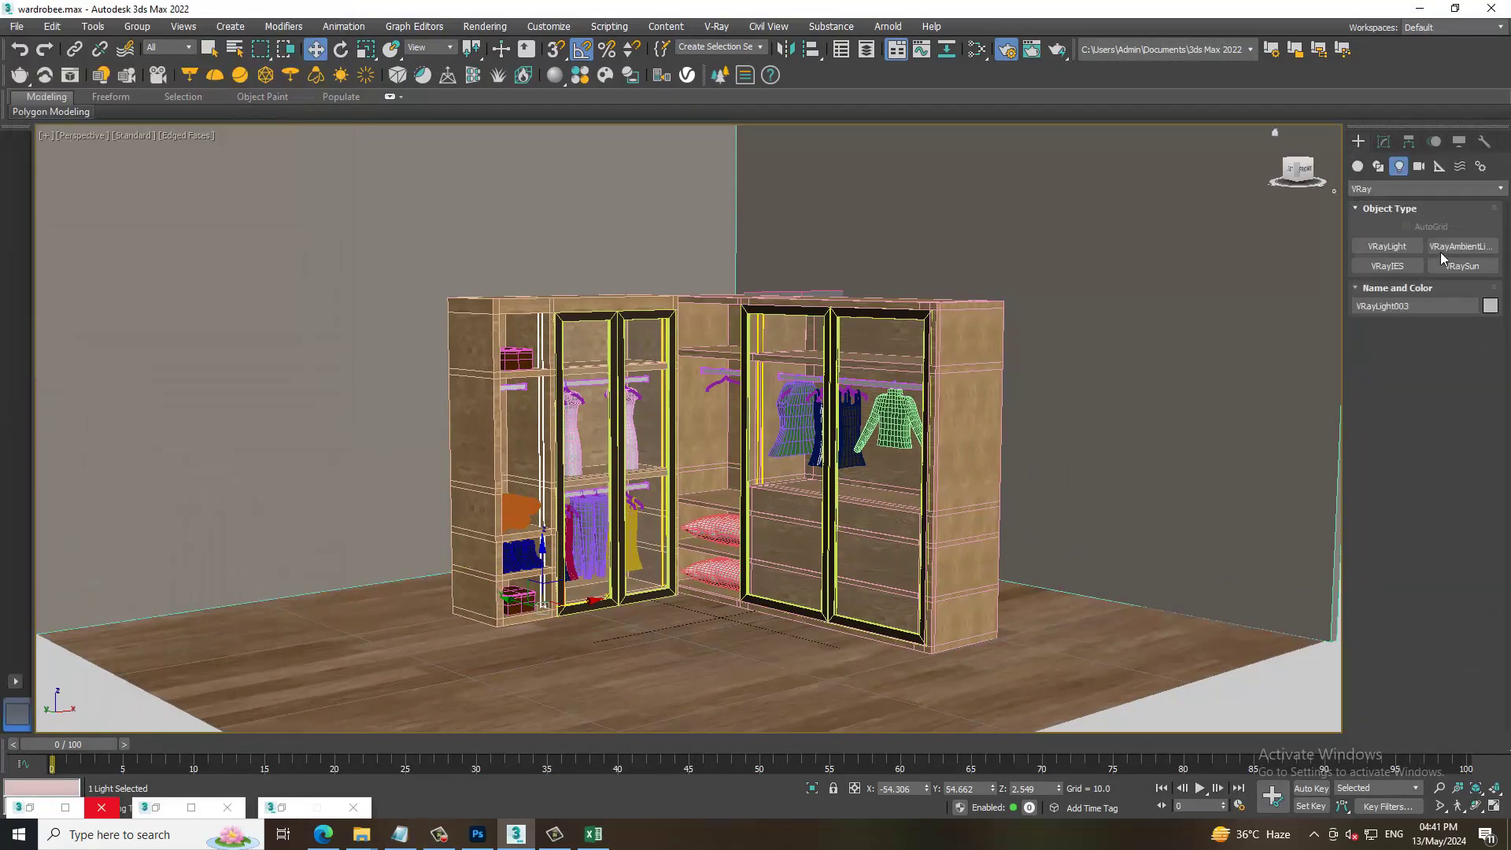
left_click(1386, 246)
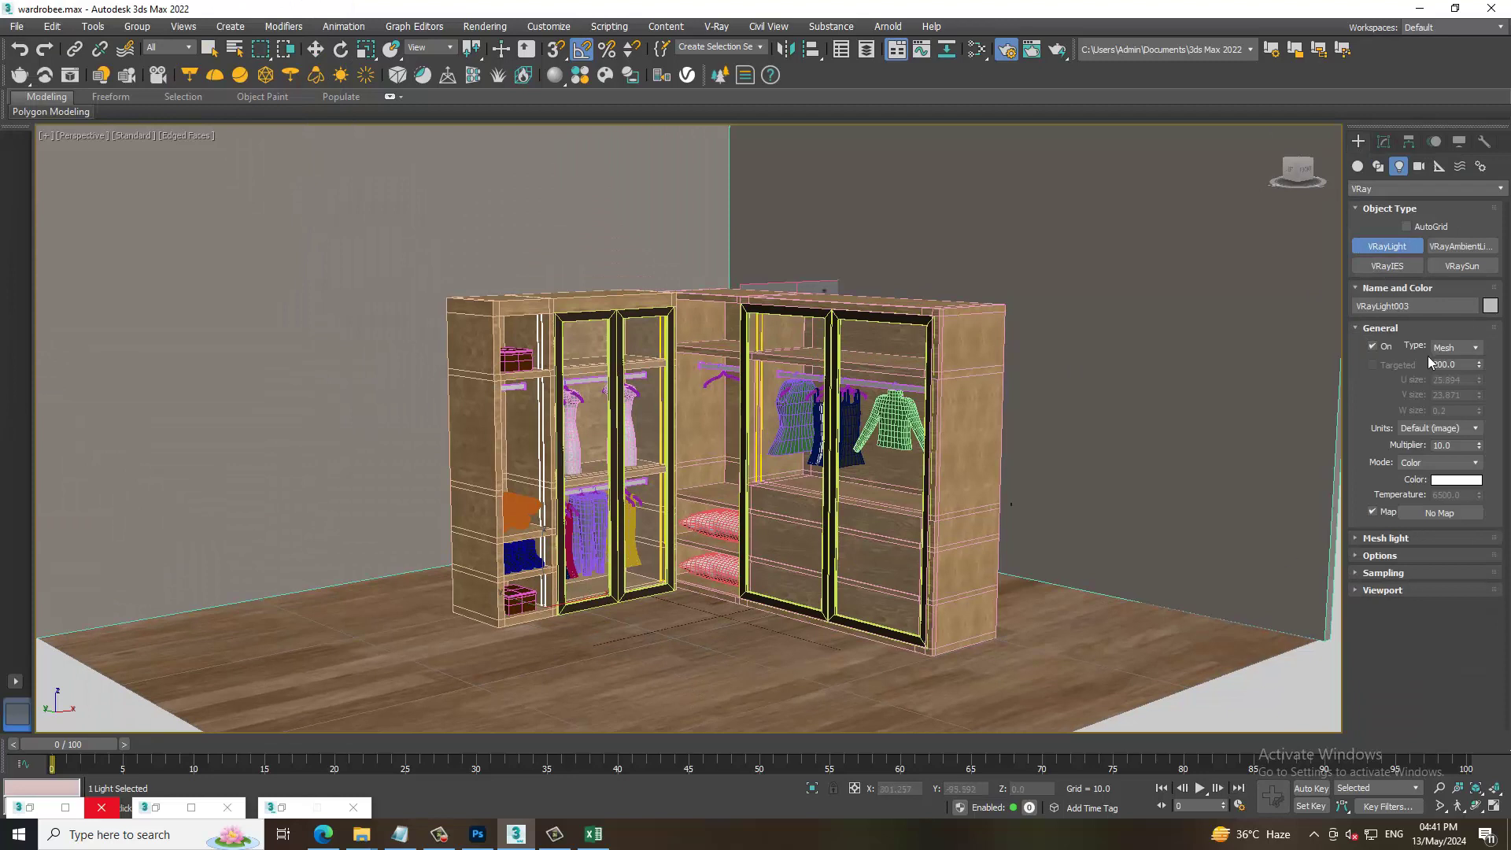
left_click(1454, 347)
left_click_drag(747, 629, 605, 787)
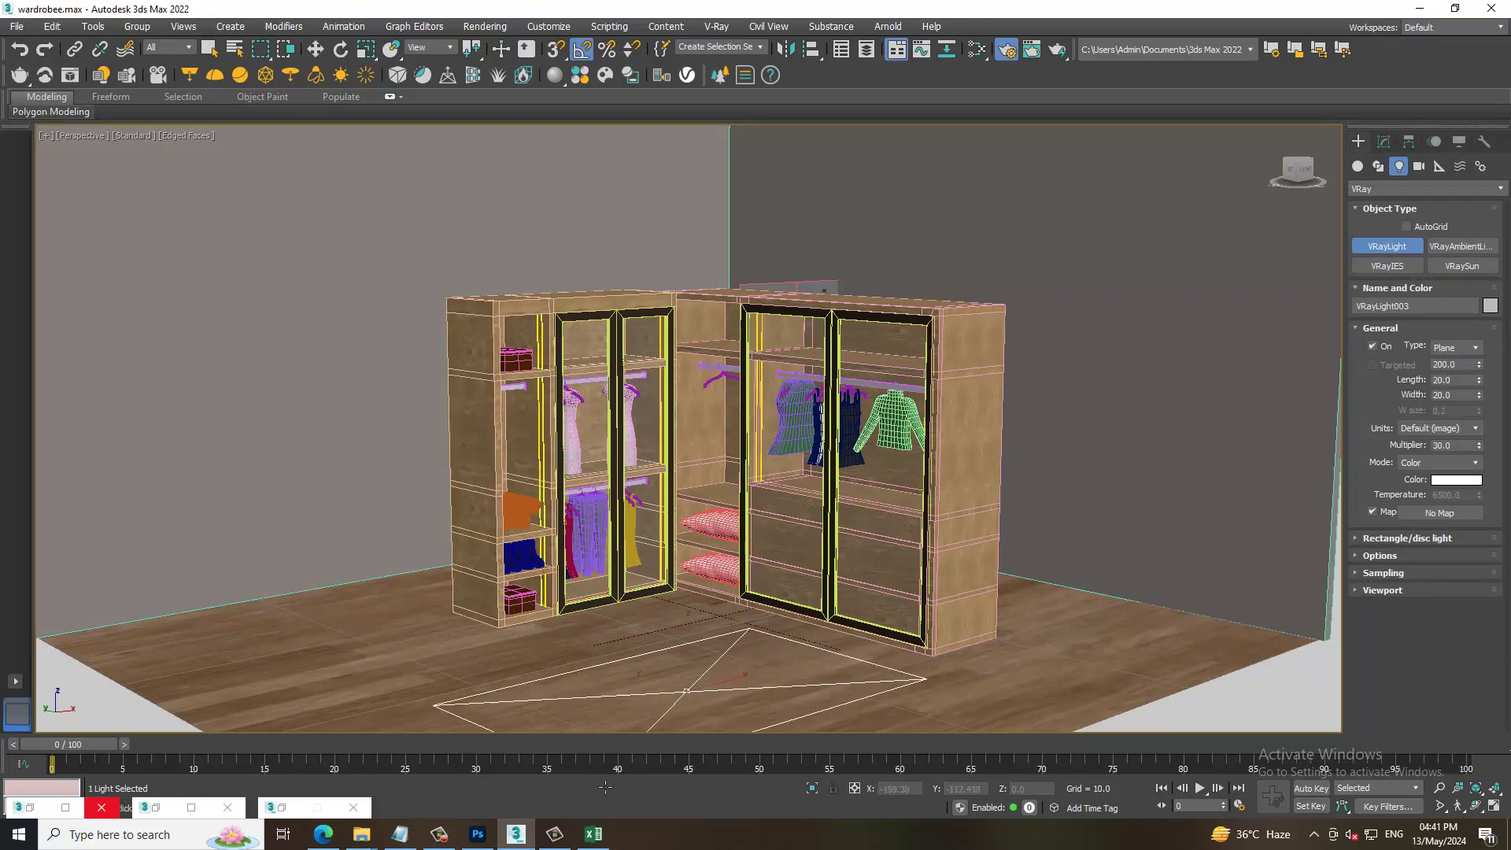
key("w")
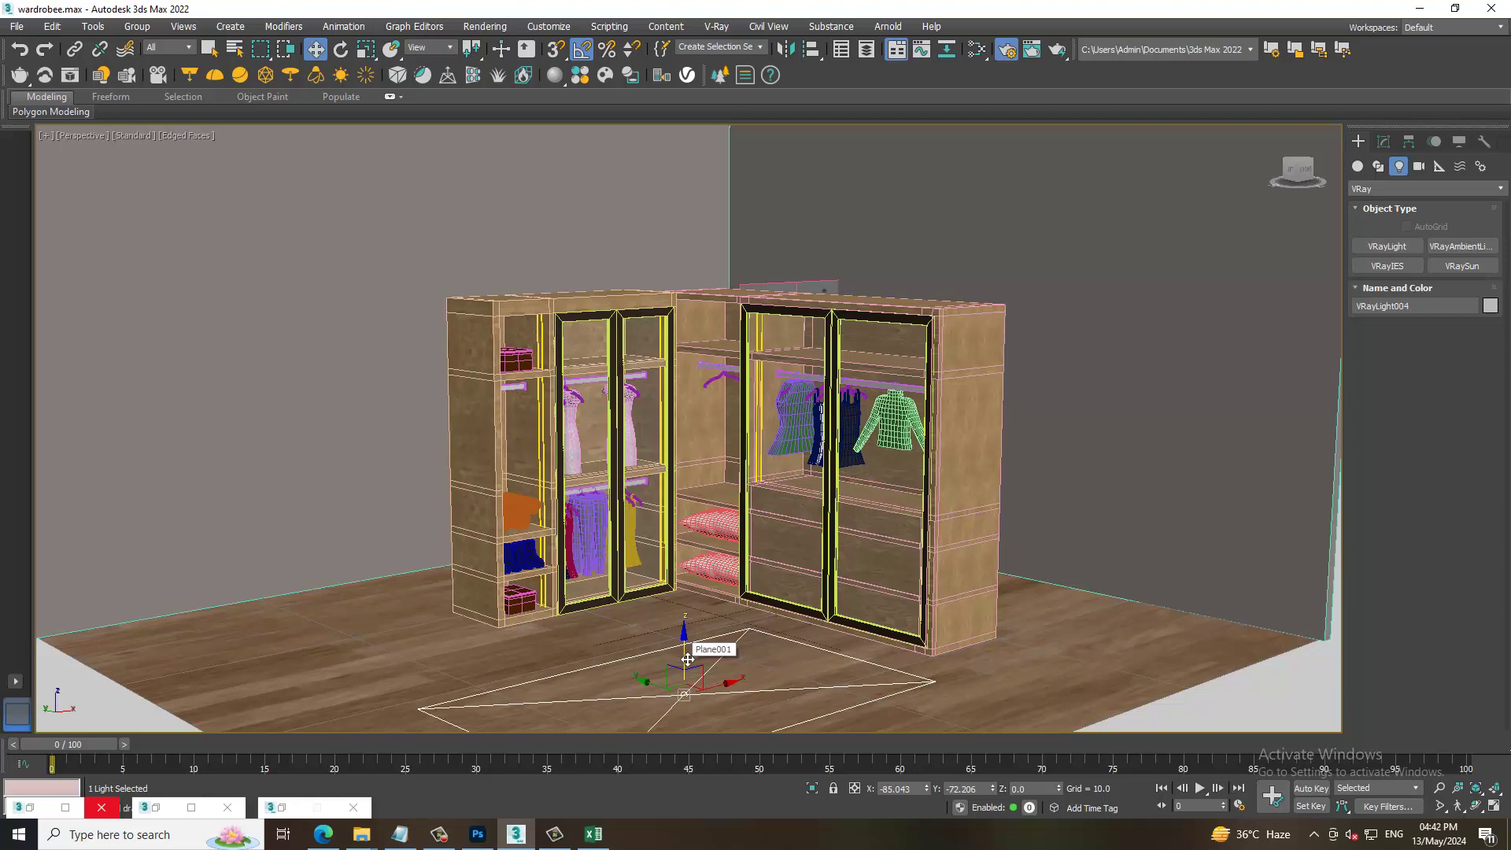
- Lift VRayLight004 off the floor and tilt it about 72 degrees on X
left_click_drag(684, 653, 684, 472)
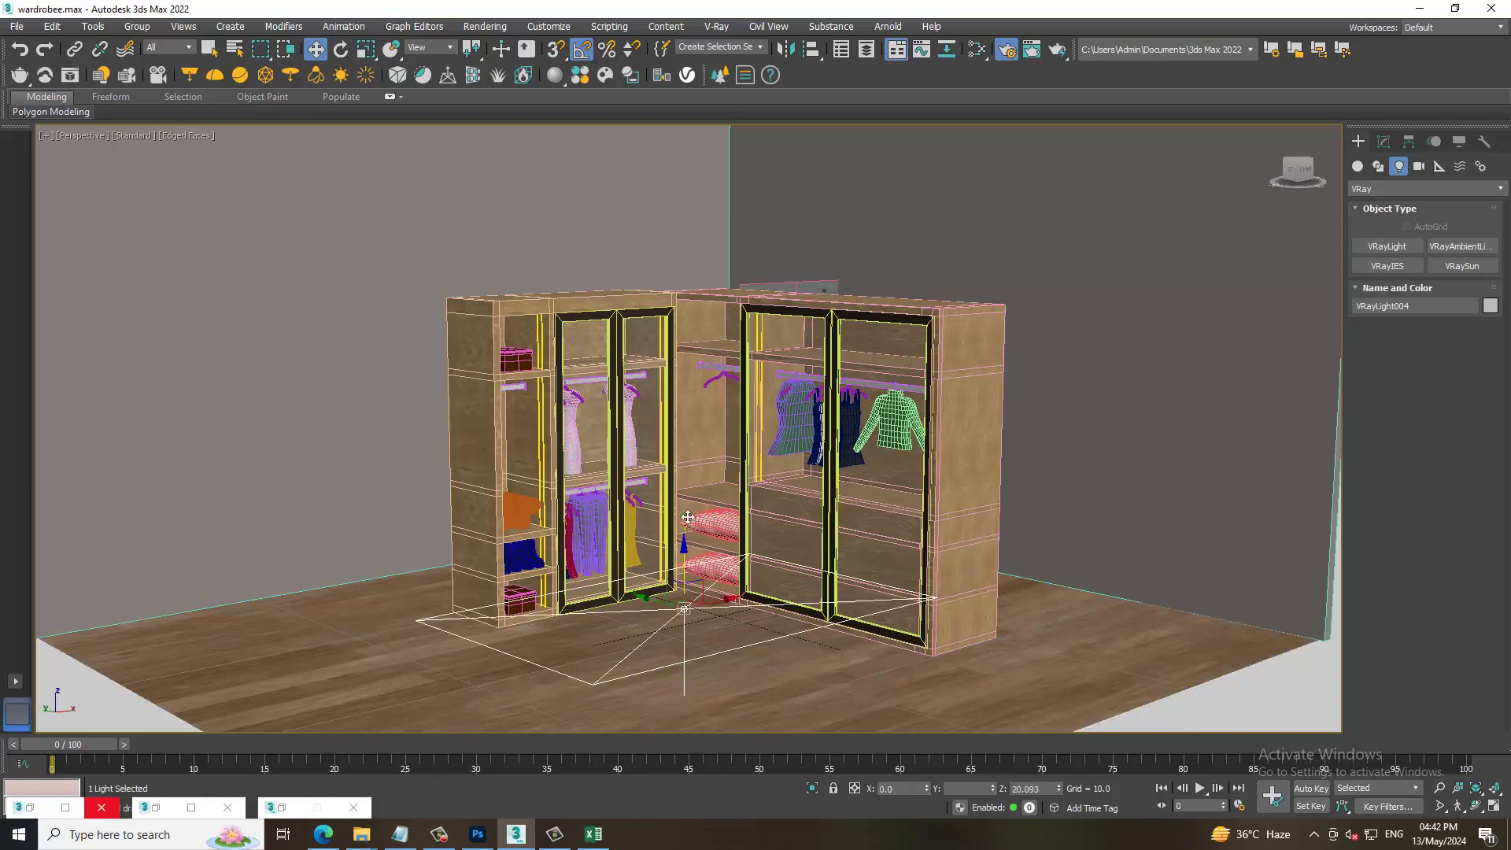
middle_click_drag(684, 472, 738, 463, "alt")
key("e")
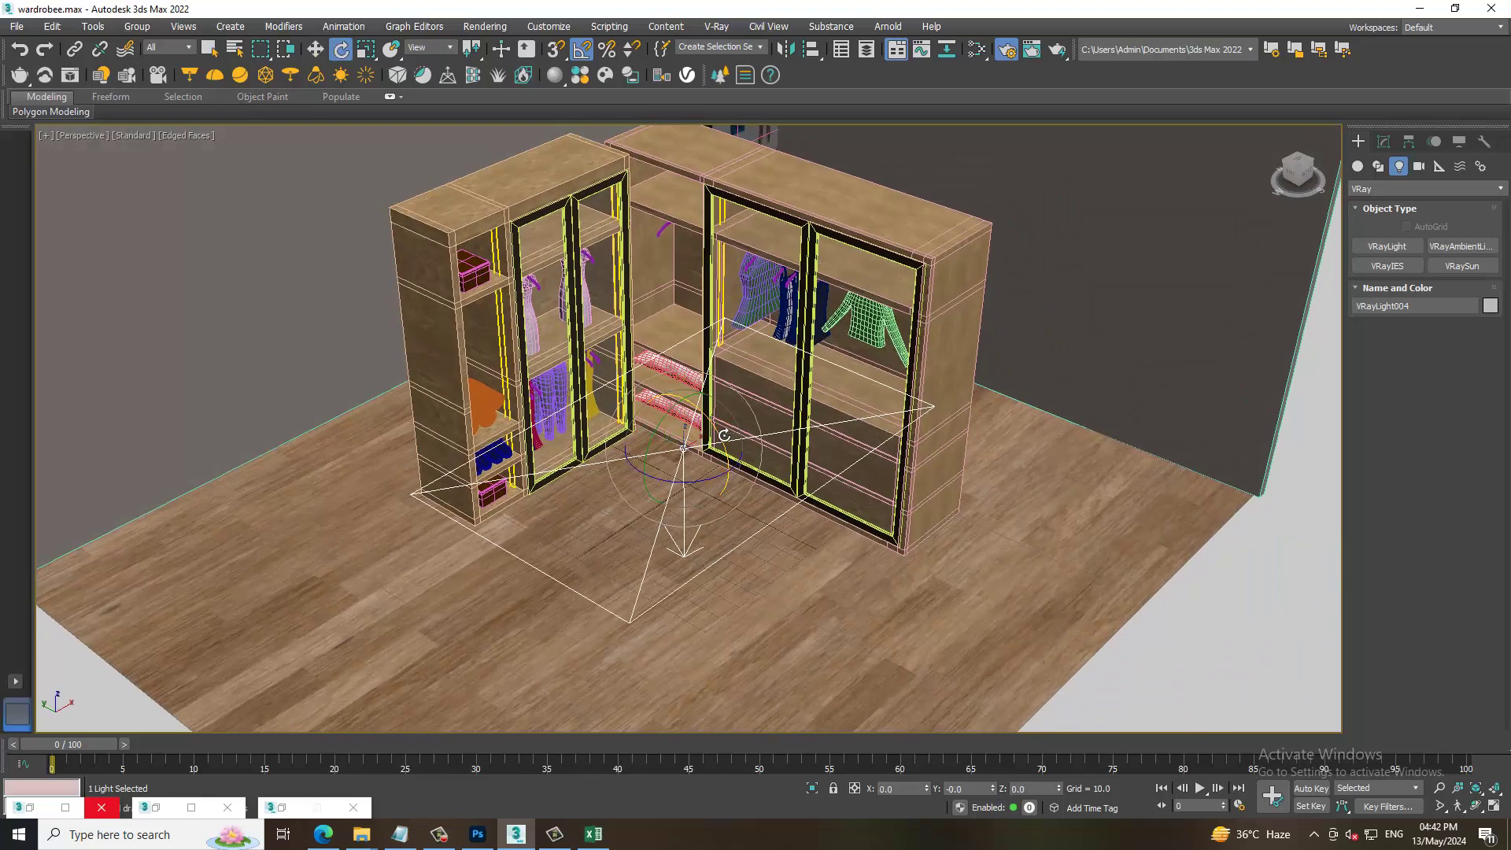
left_click_drag(721, 438, 712, 473)
right_click(712, 472)
left_click_drag(712, 438, 795, 523)
middle_click_drag(795, 523, 706, 439, "alt")
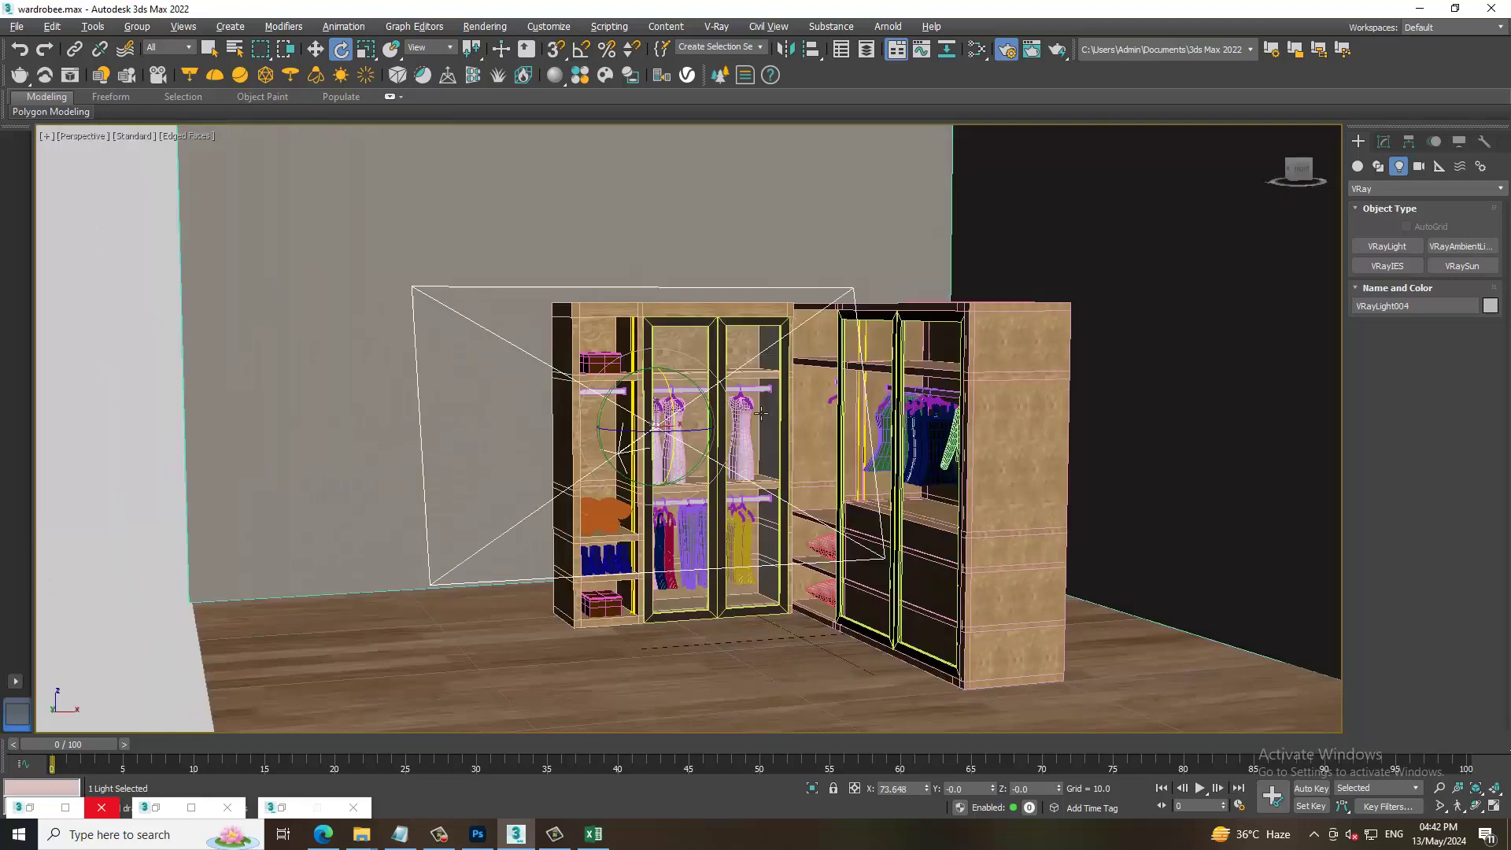
- Raise the plane light higher and turn it to face the wardrobe front squarely
left_click_drag(705, 421, 661, 278)
key("w")
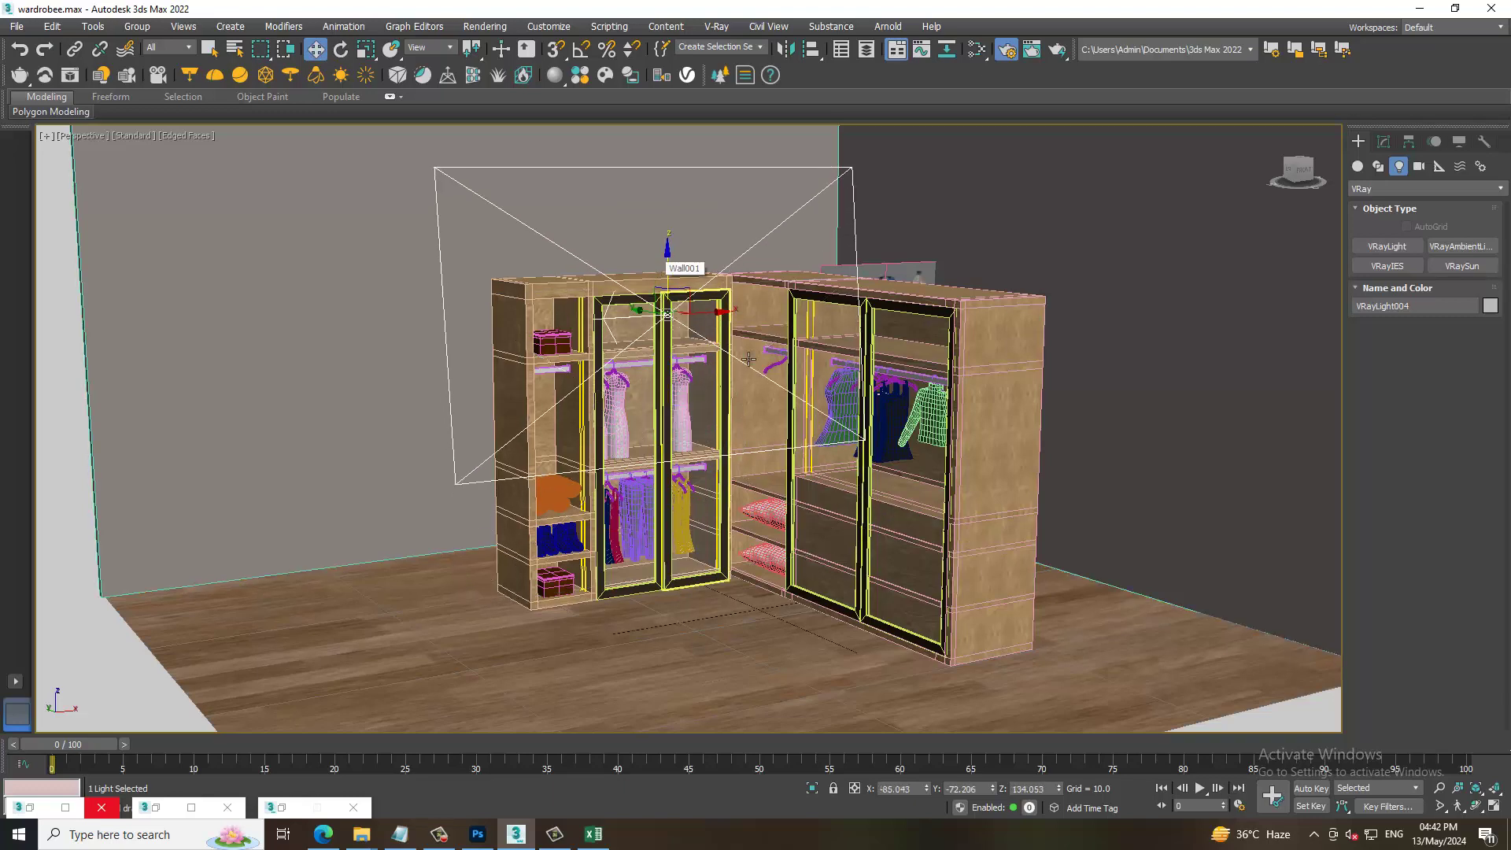
middle_click_drag(665, 283, 703, 345, "alt")
key("e")
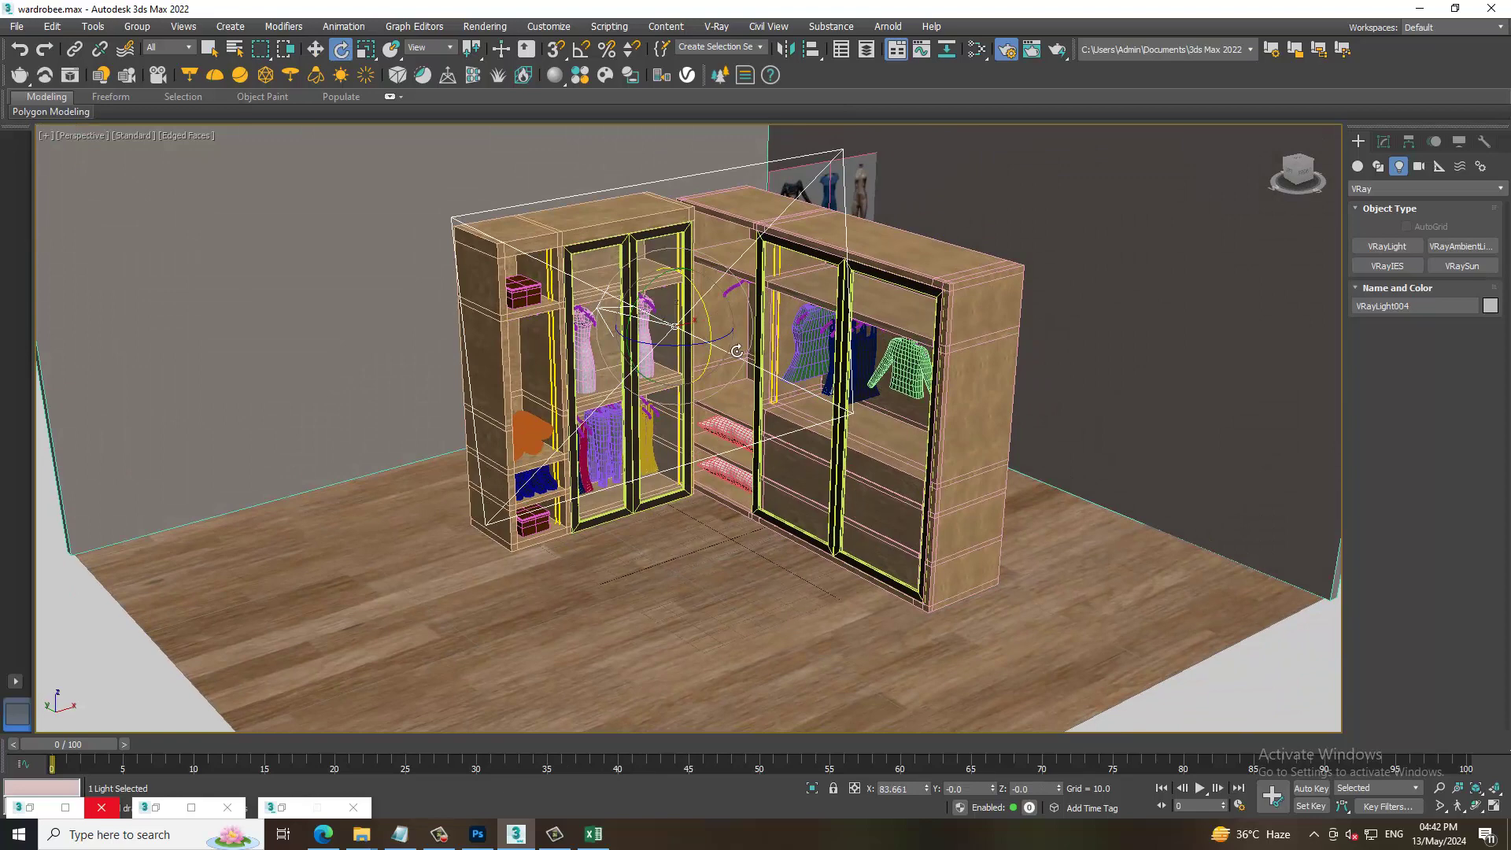
left_click_drag(737, 351, 693, 472)
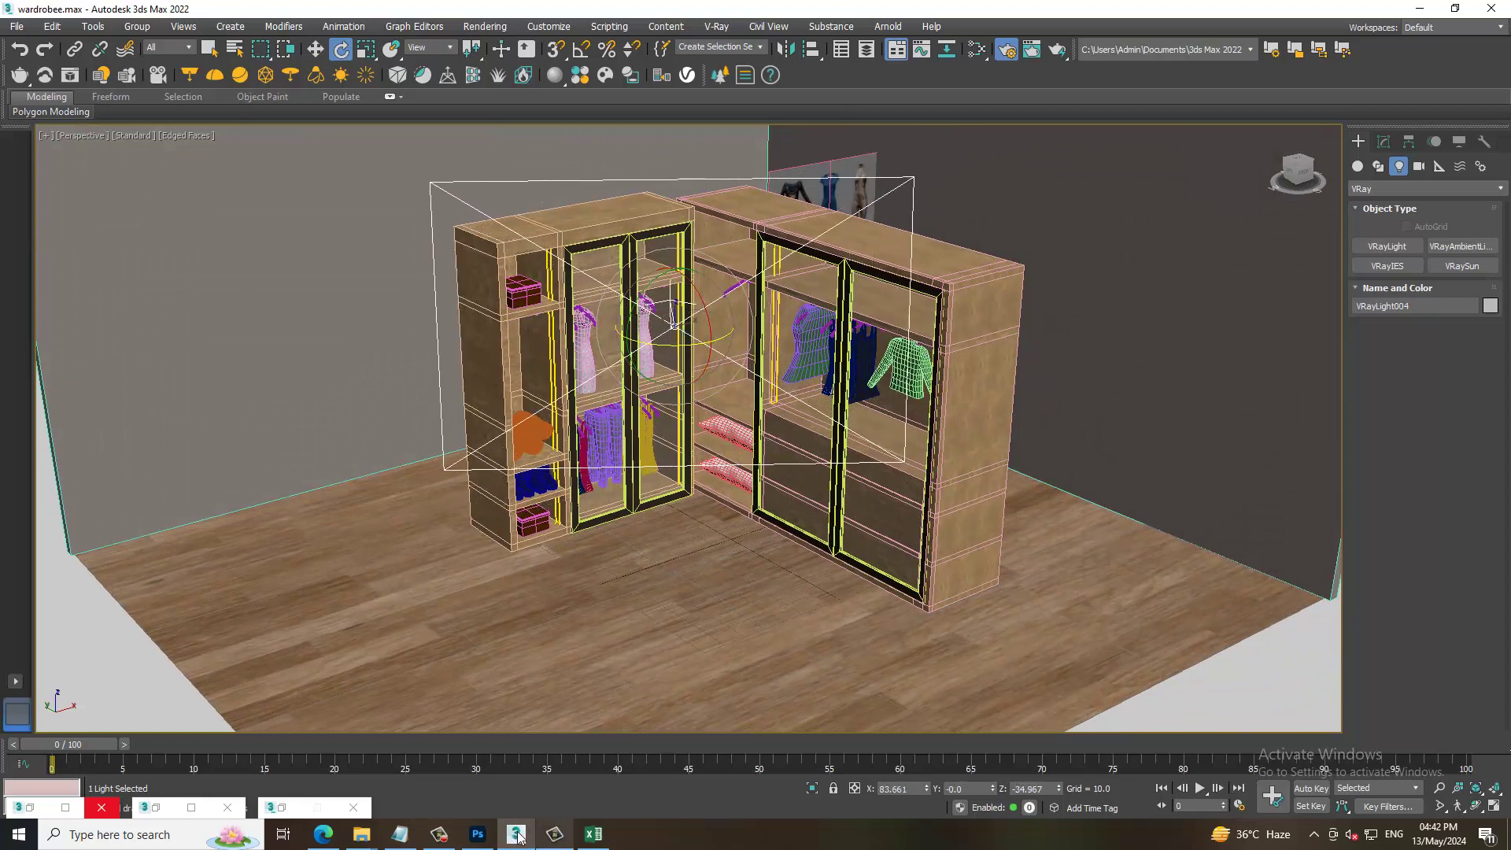
left_click(439, 834)
left_click(1437, 762)
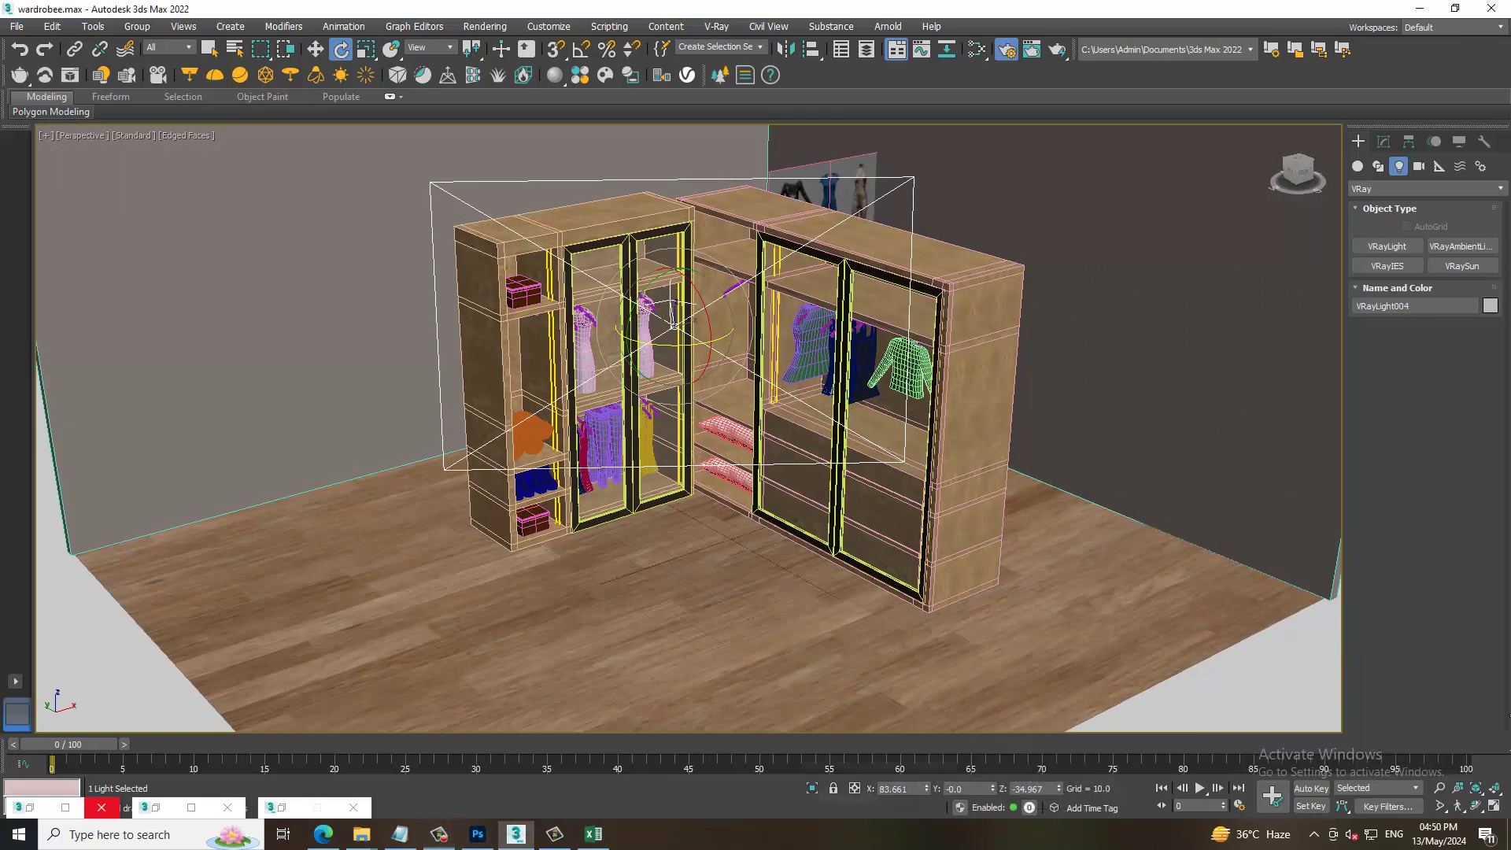
- Briefly preview the lighting with V-Ray Viewport IPR, then switch it off
left_click(134, 135)
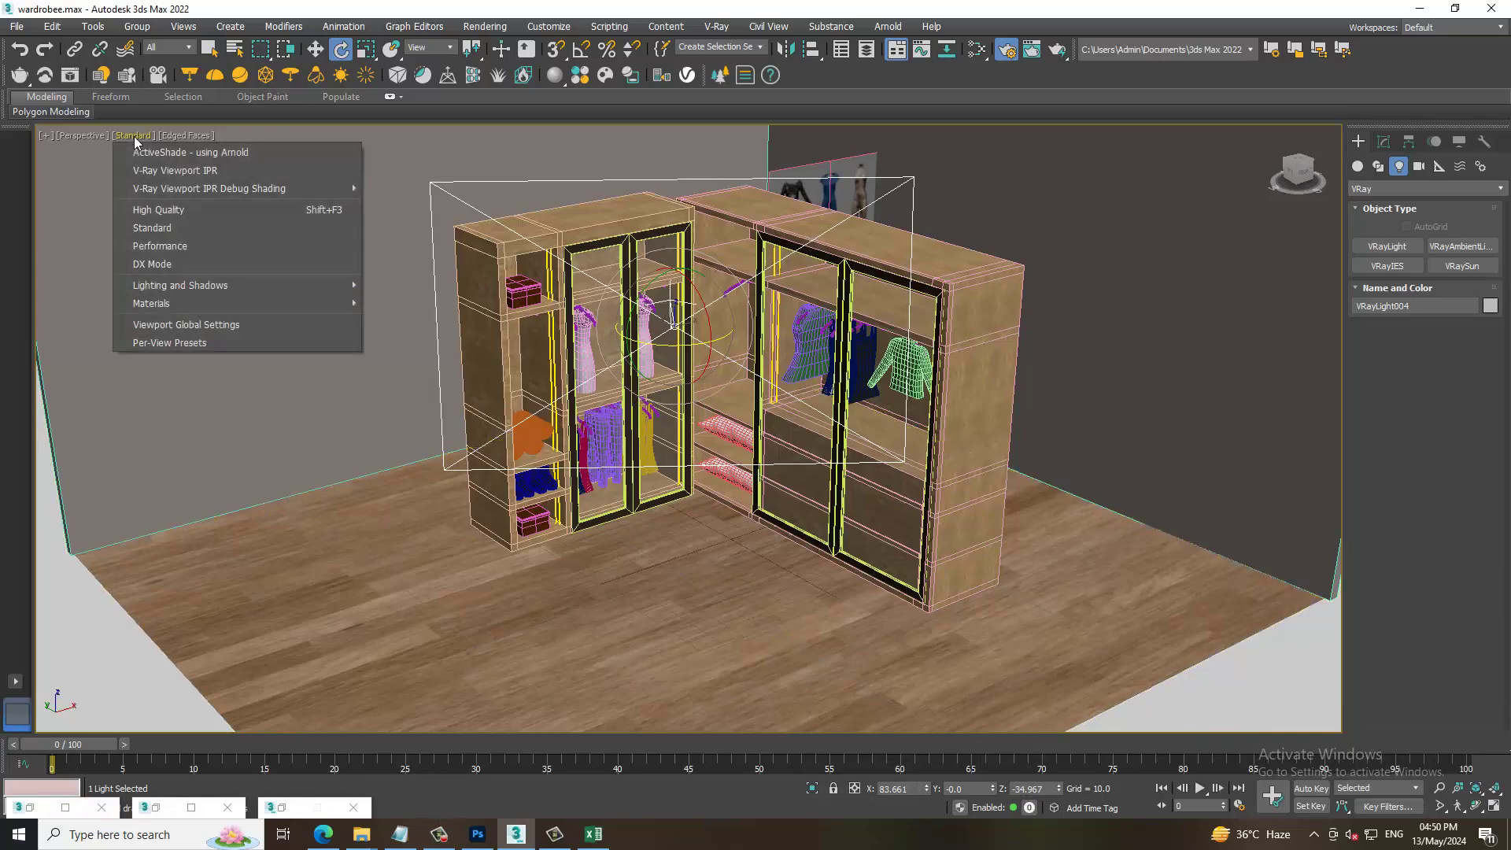
left_click(154, 163)
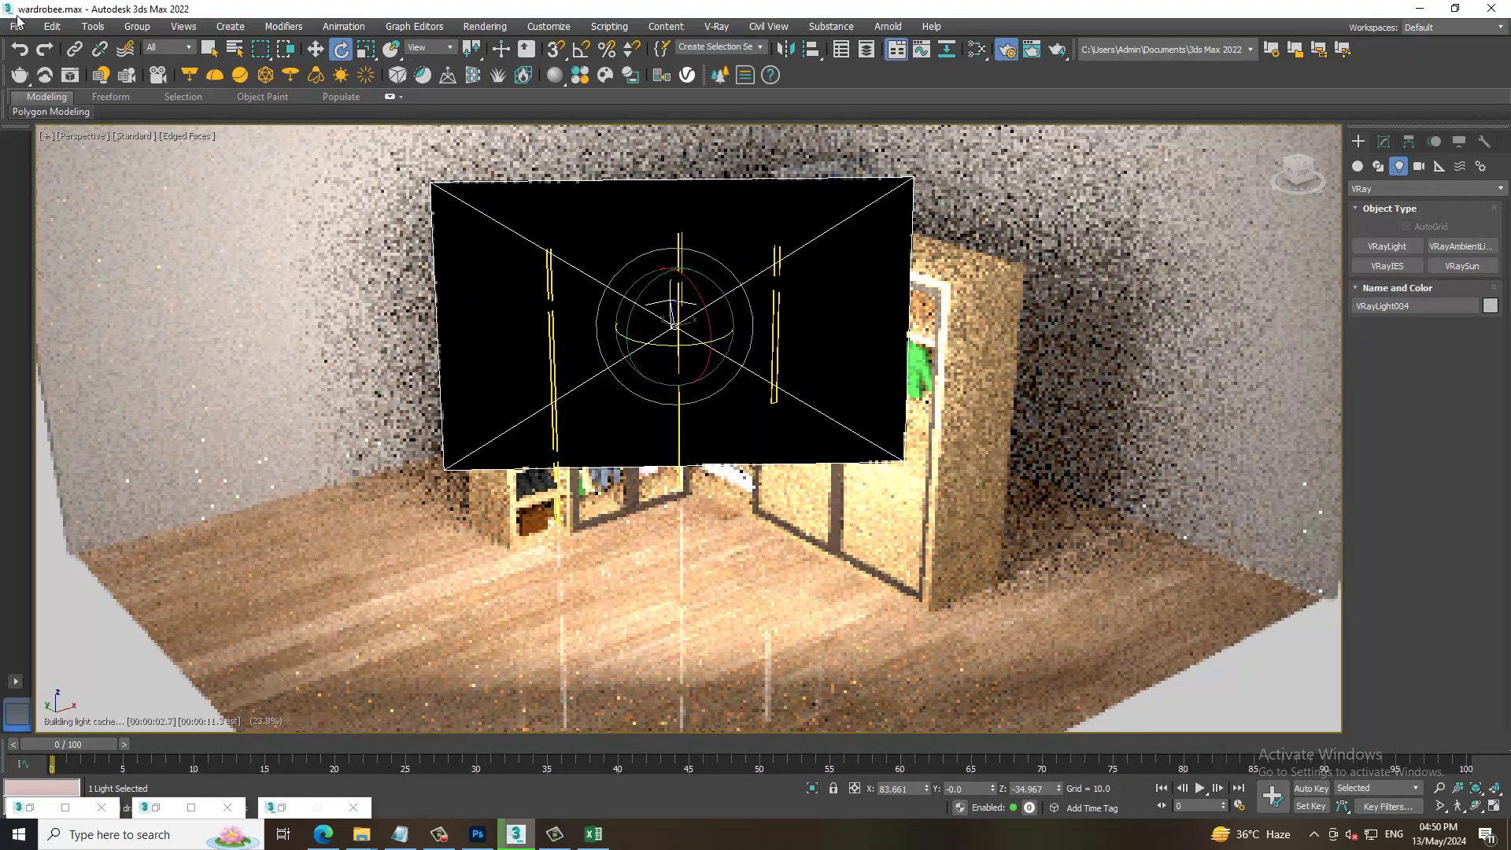
left_click(134, 136)
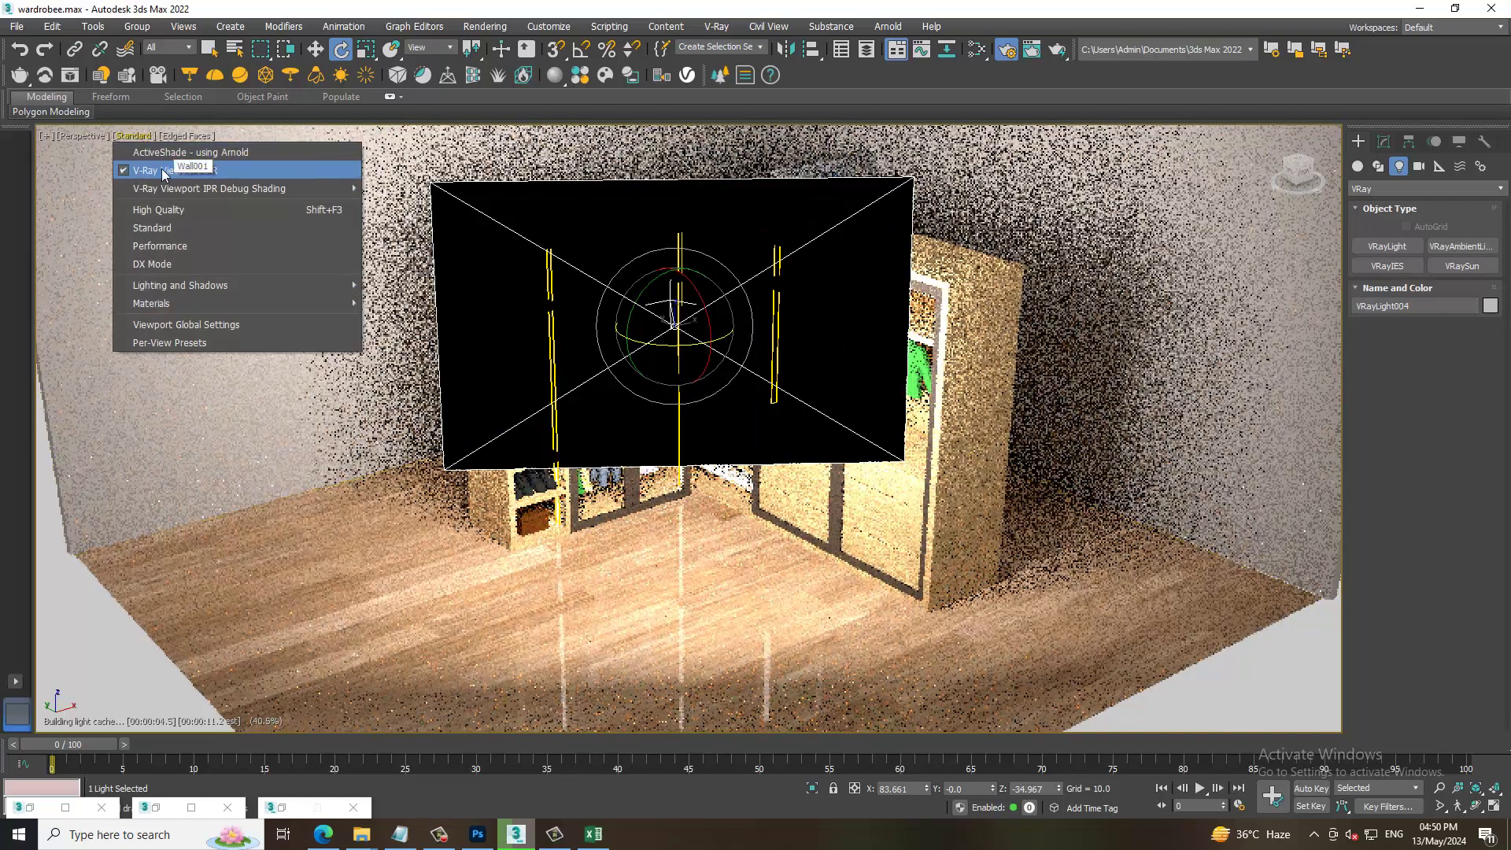
left_click(153, 152)
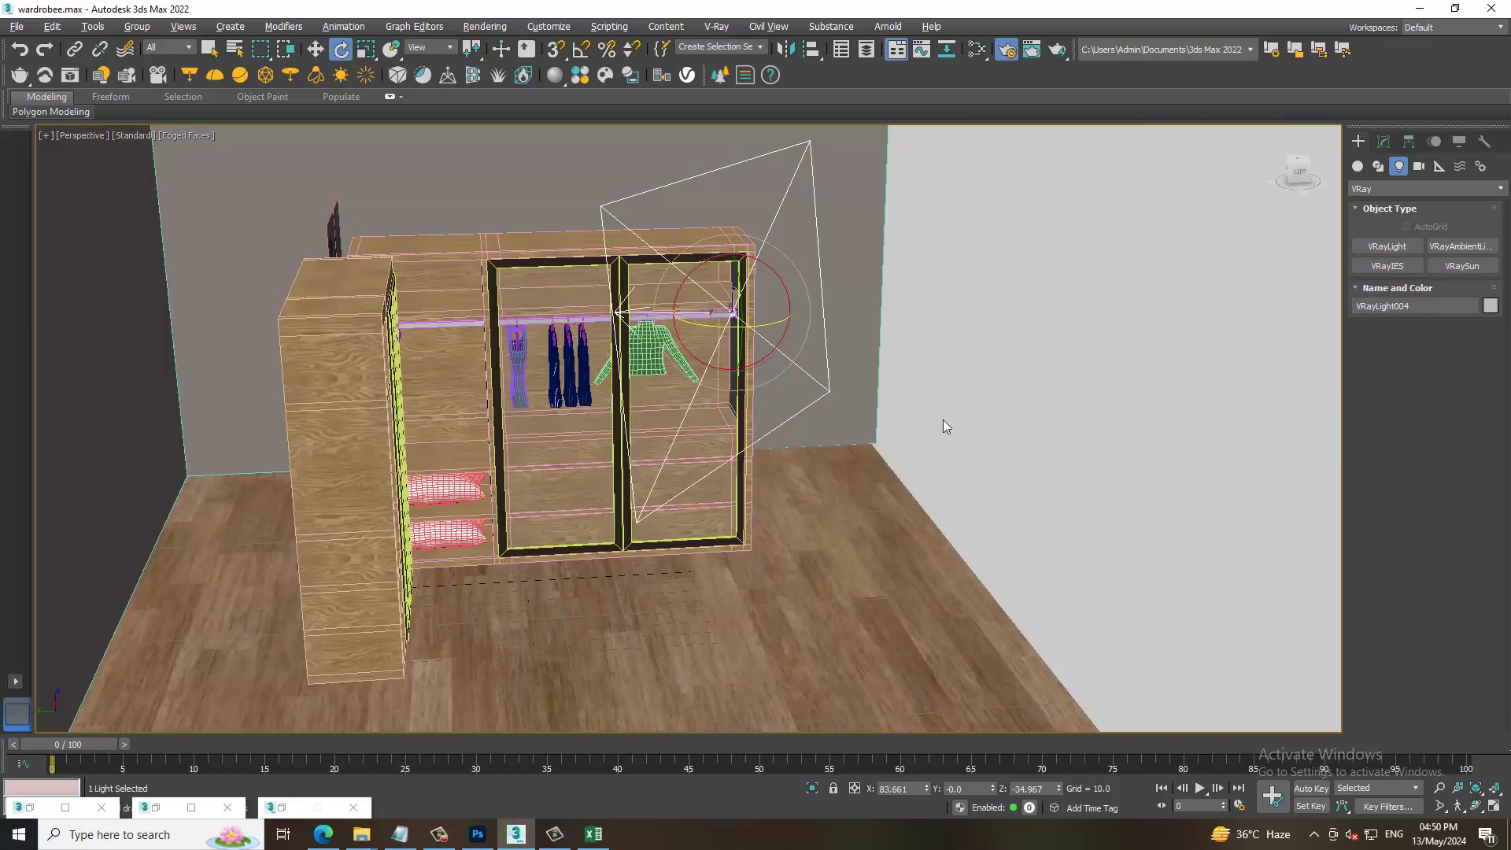
- Move VRayLight004 right and up above the wardrobe, tilting it about 23.65° on Y downward
middle_click_drag(913, 447, 748, 358, "alt")
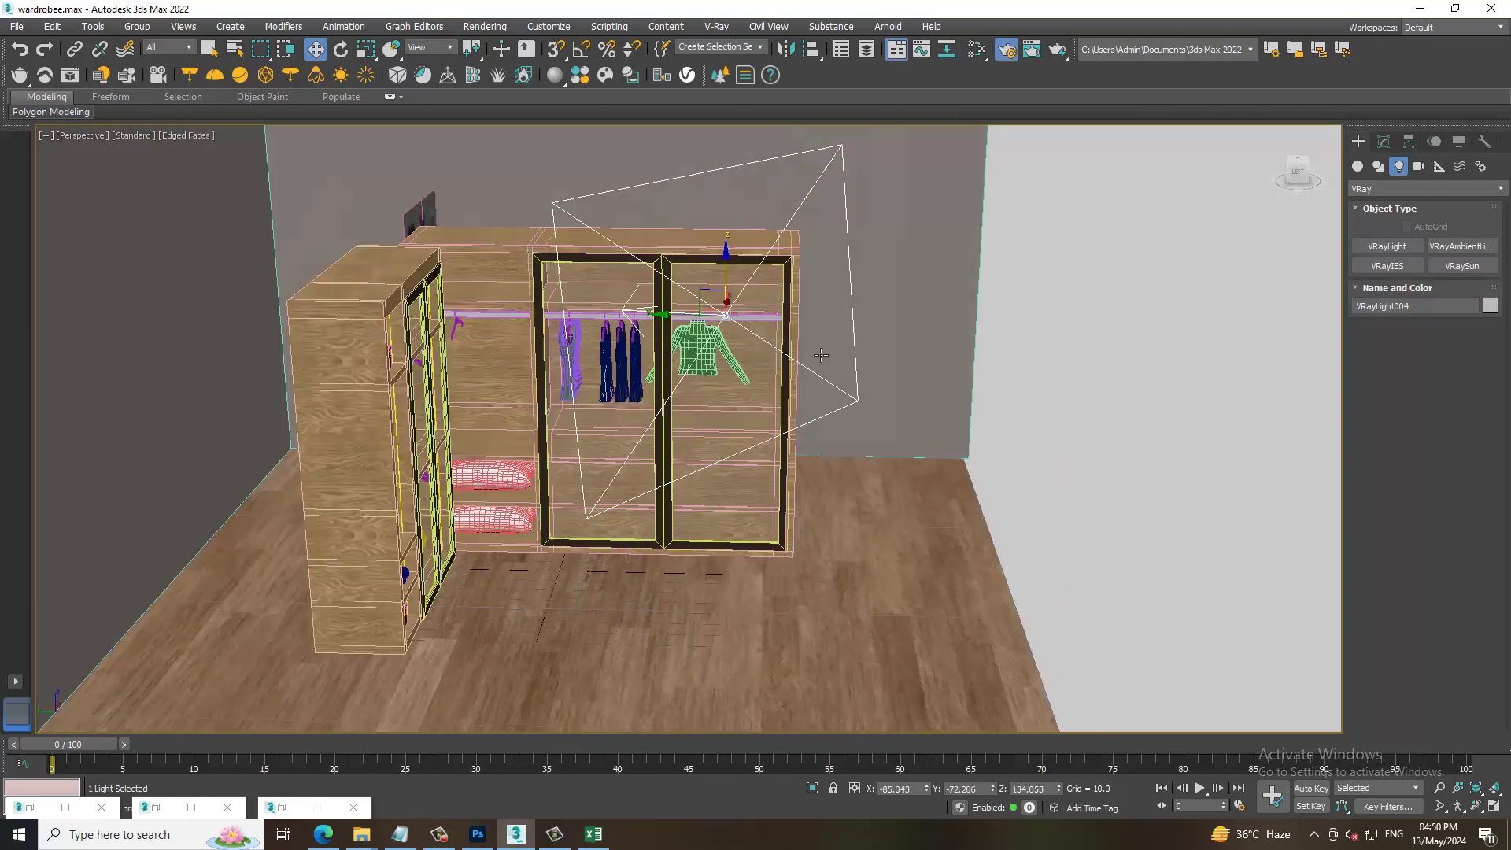
key("w")
left_click_drag(748, 359, 862, 347)
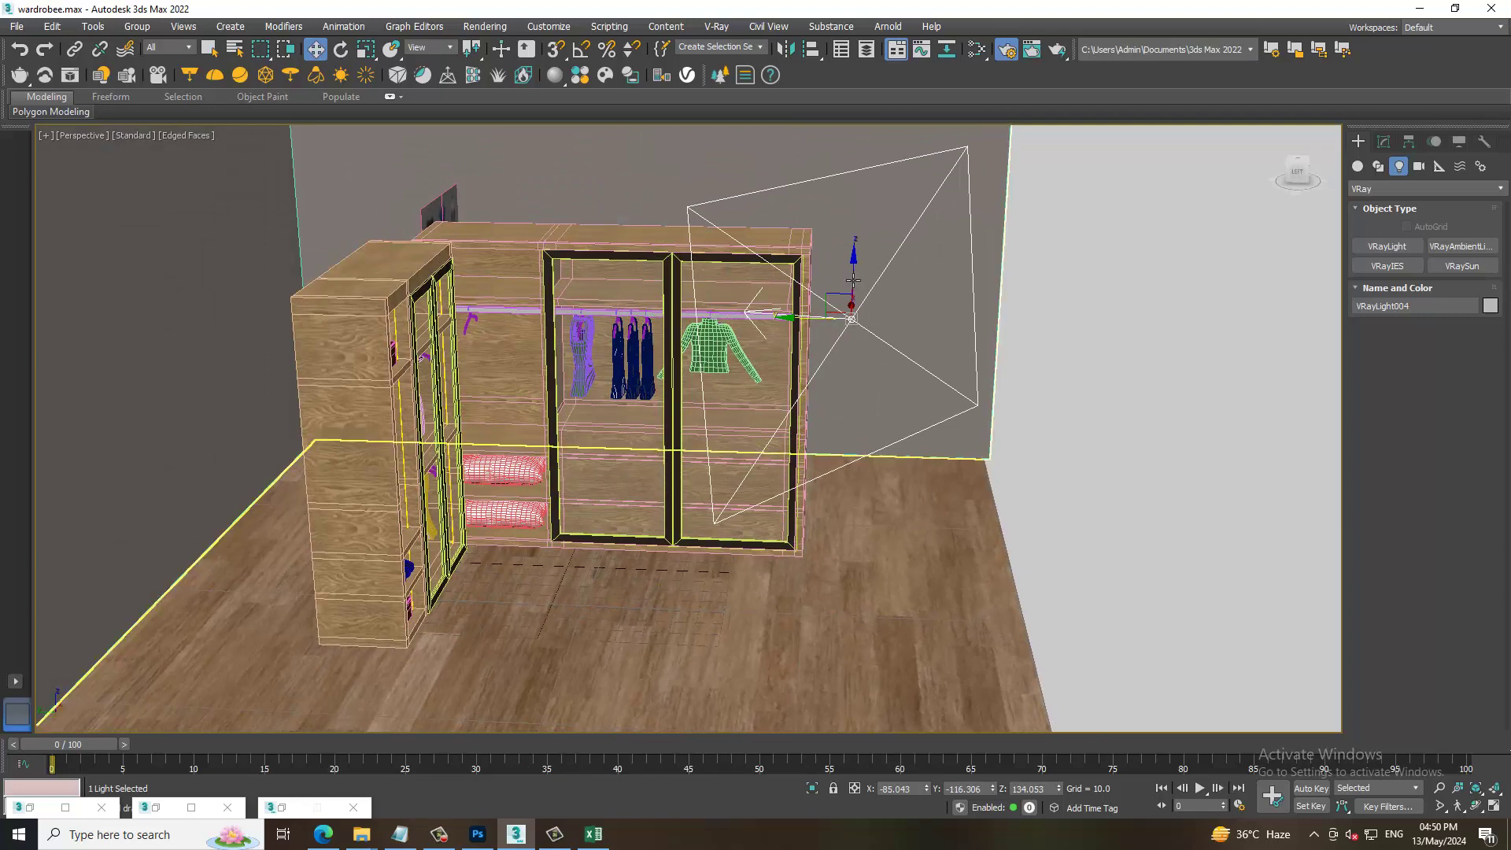
left_click_drag(853, 280, 853, 205)
key("e")
middle_click_drag(708, 315, 824, 410, "alt")
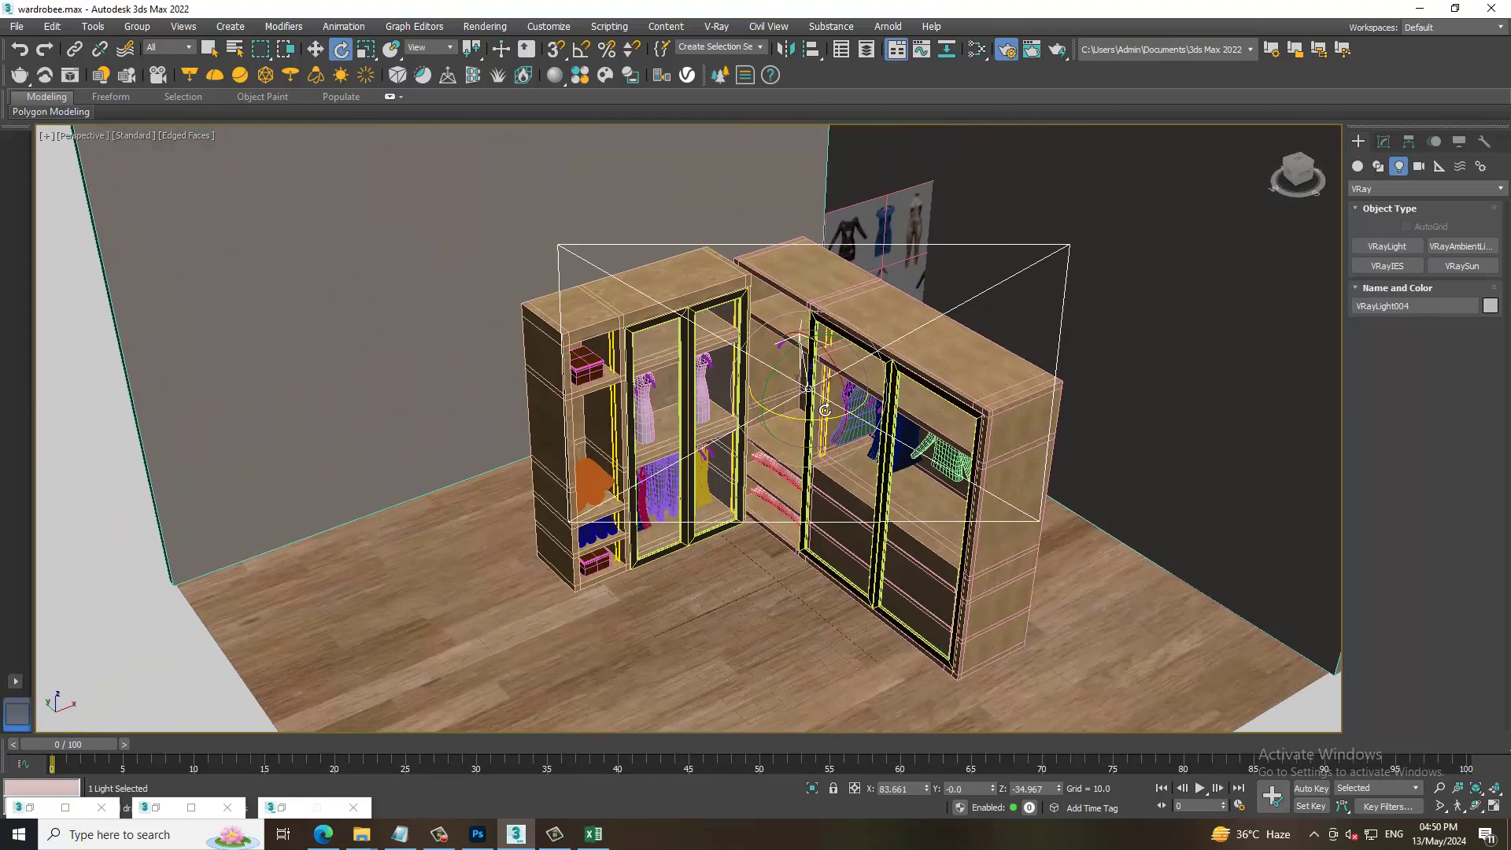
left_click_drag(843, 385, 808, 356)
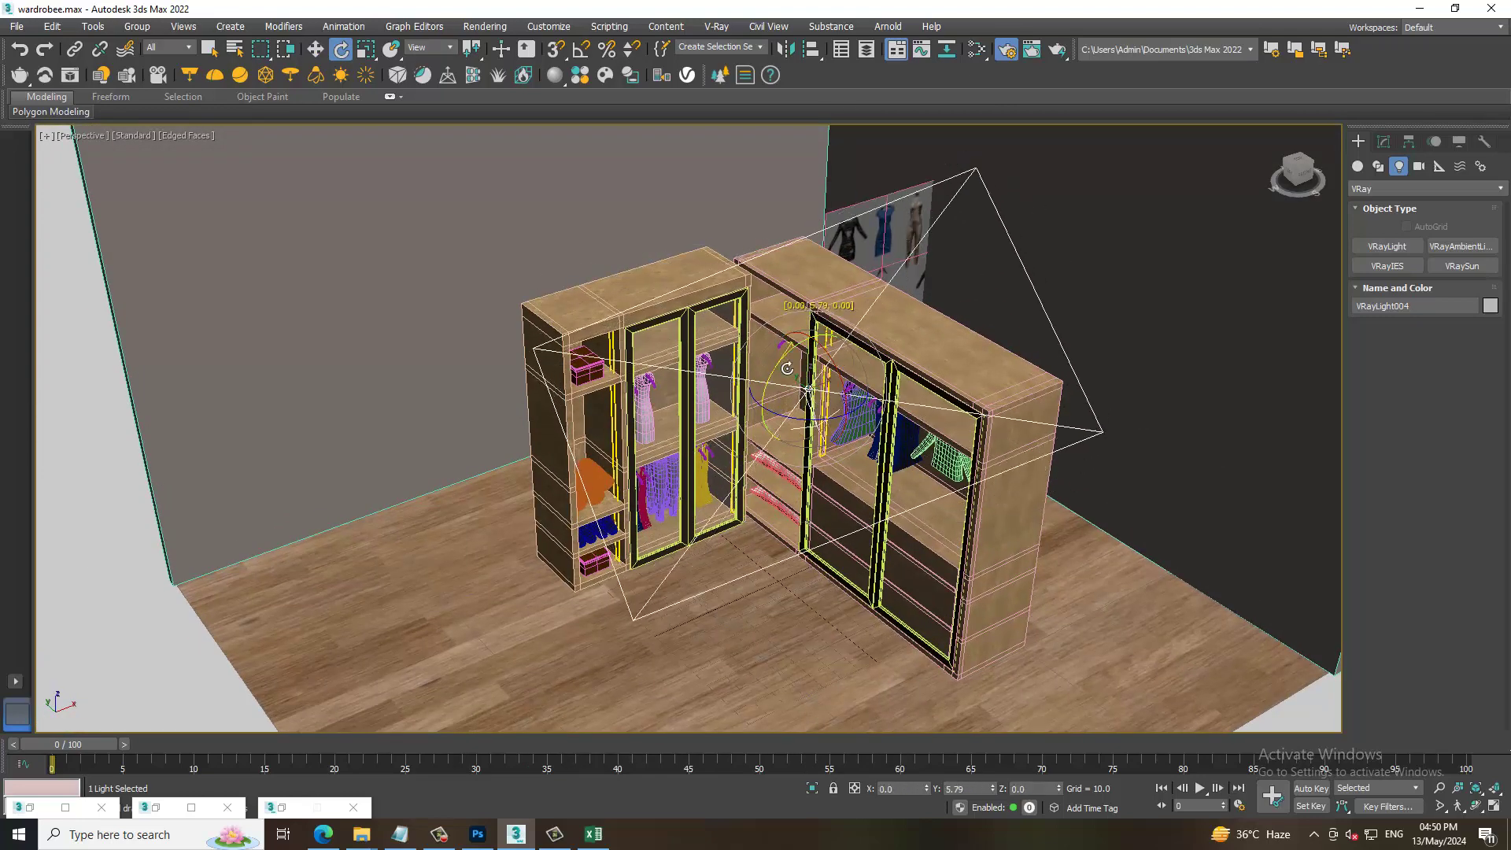
middle_click_drag(807, 356, 786, 512, "alt")
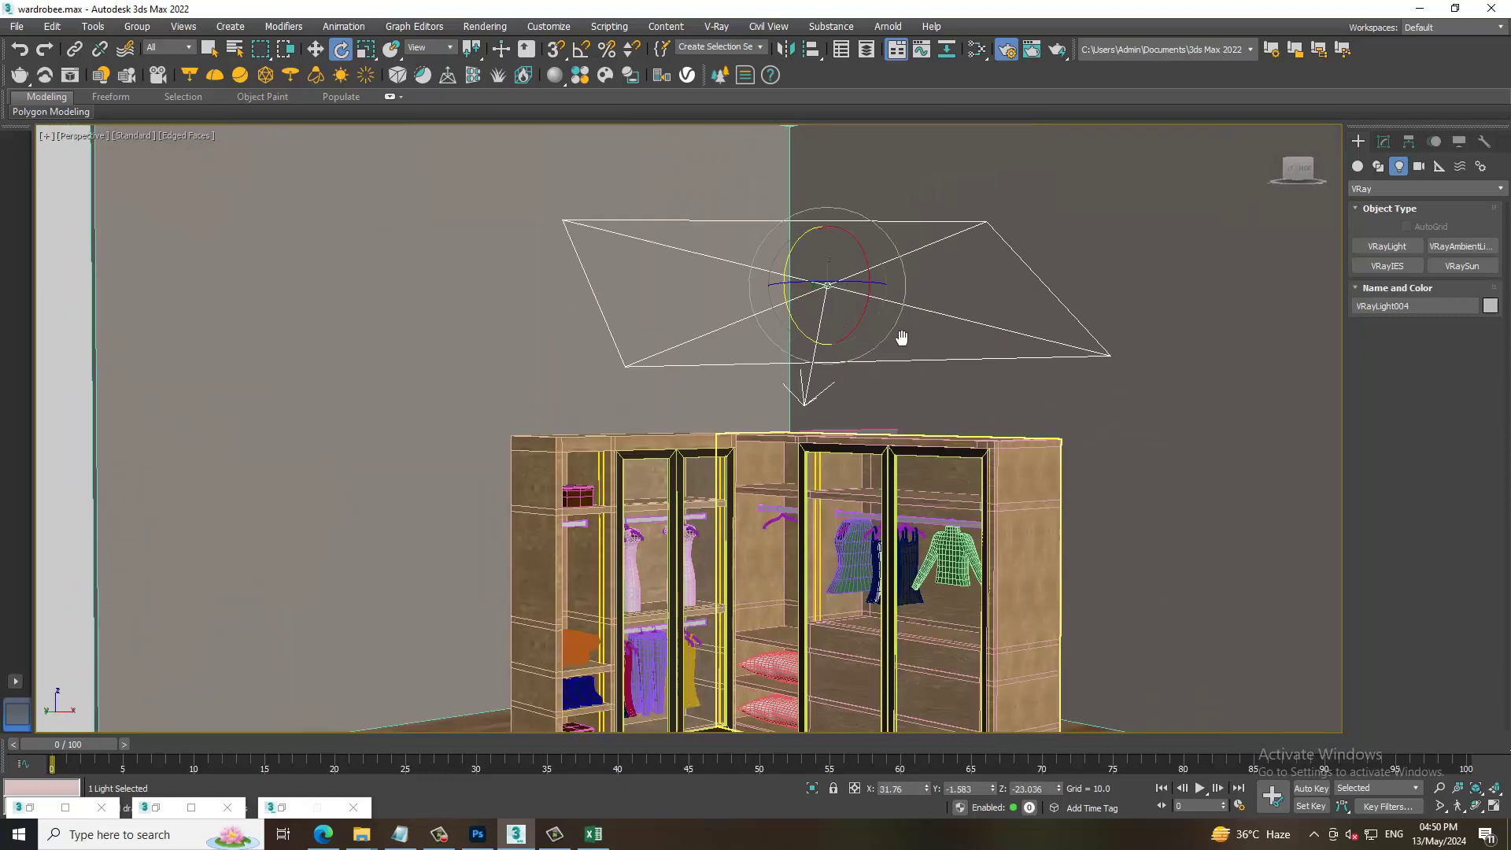
scroll(786, 511, "up", 3)
scroll(786, 512, "up", 1)
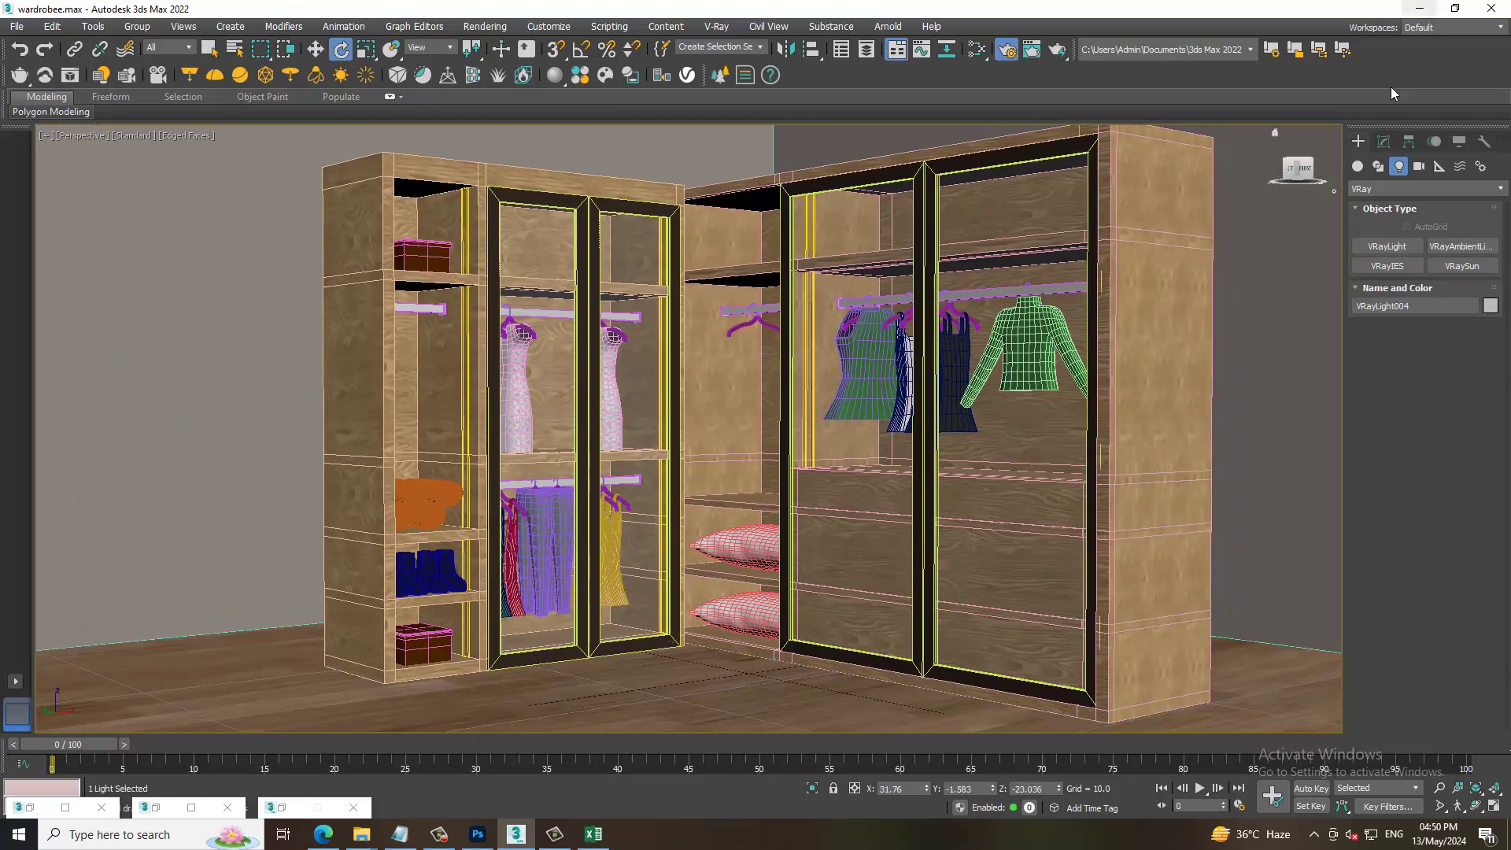
- Give VRayLight004 Temperature mode at 4680, multiplier 1.0, and make it invisible
left_click(1383, 142)
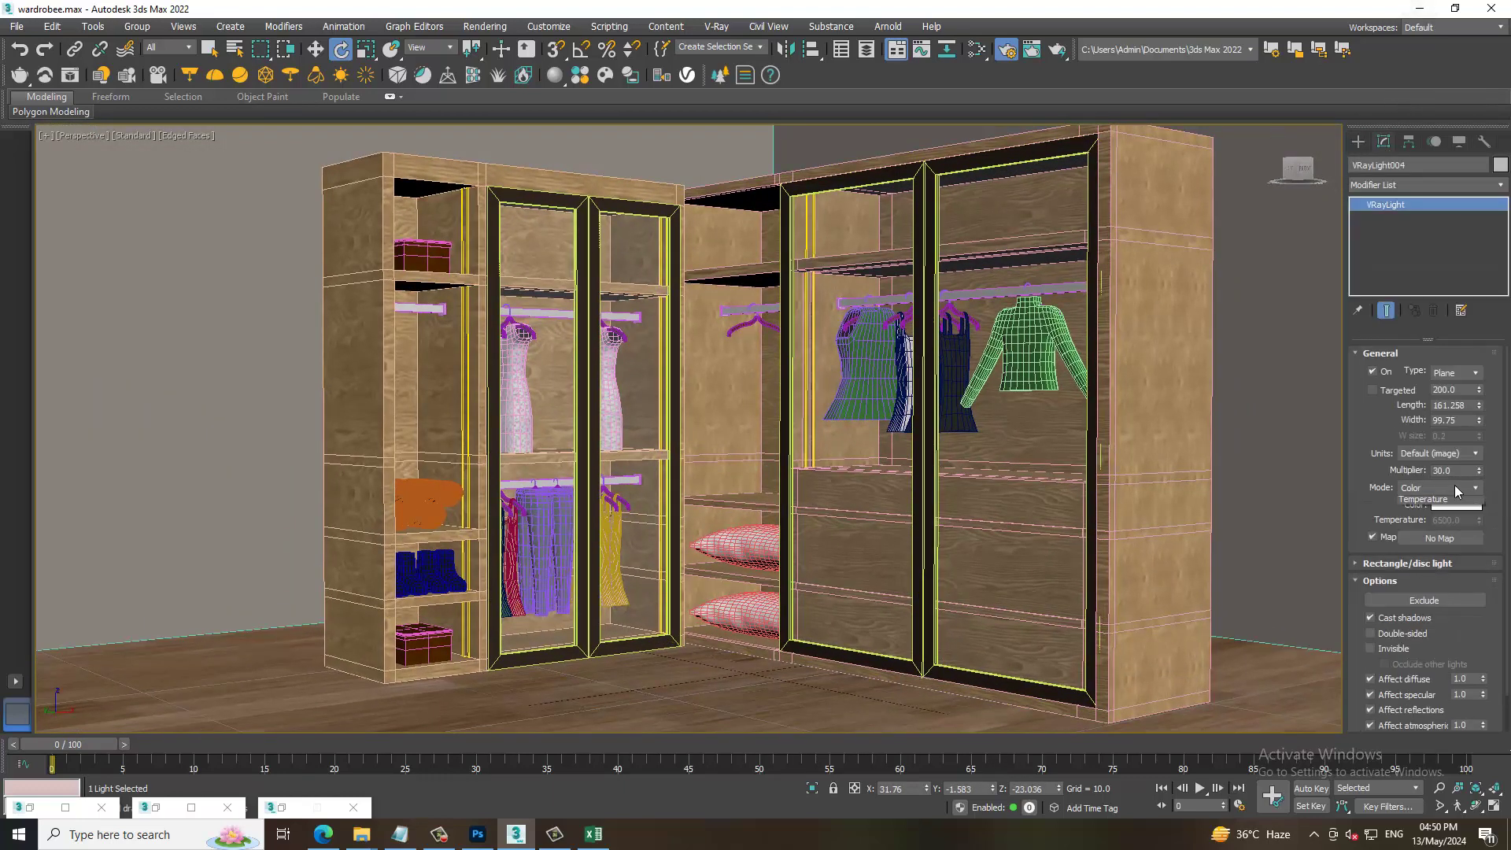
left_click(1440, 520)
left_click_drag(1484, 536, 1484, 544)
type("1")
key("Return")
middle_click_drag(1244, 633, 865, 354, "alt")
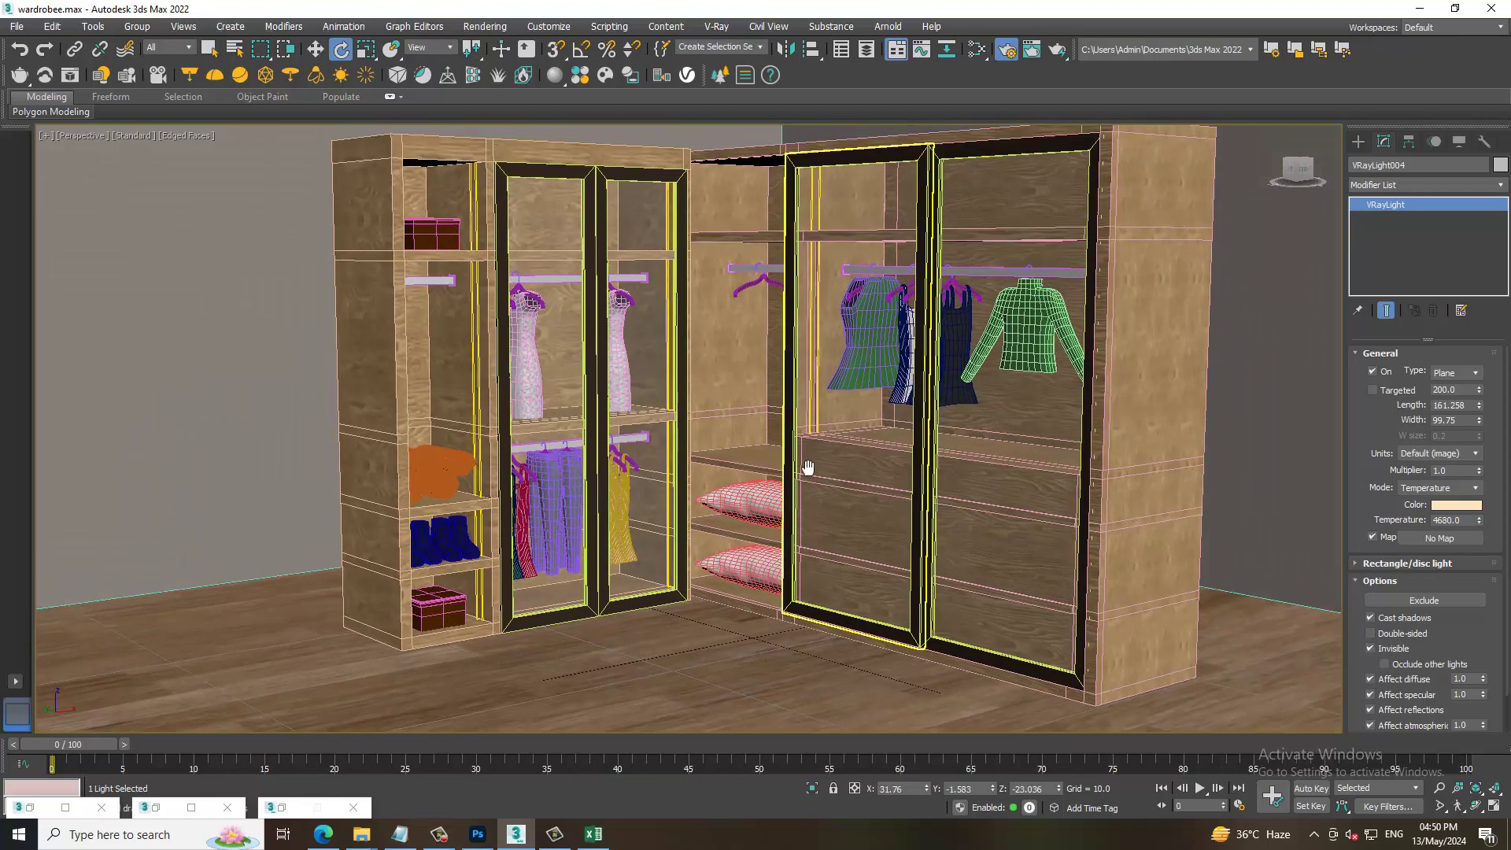
- Render a test image of the wardrobe, then close it and bring up the ward.jpg reference
left_click(484, 26)
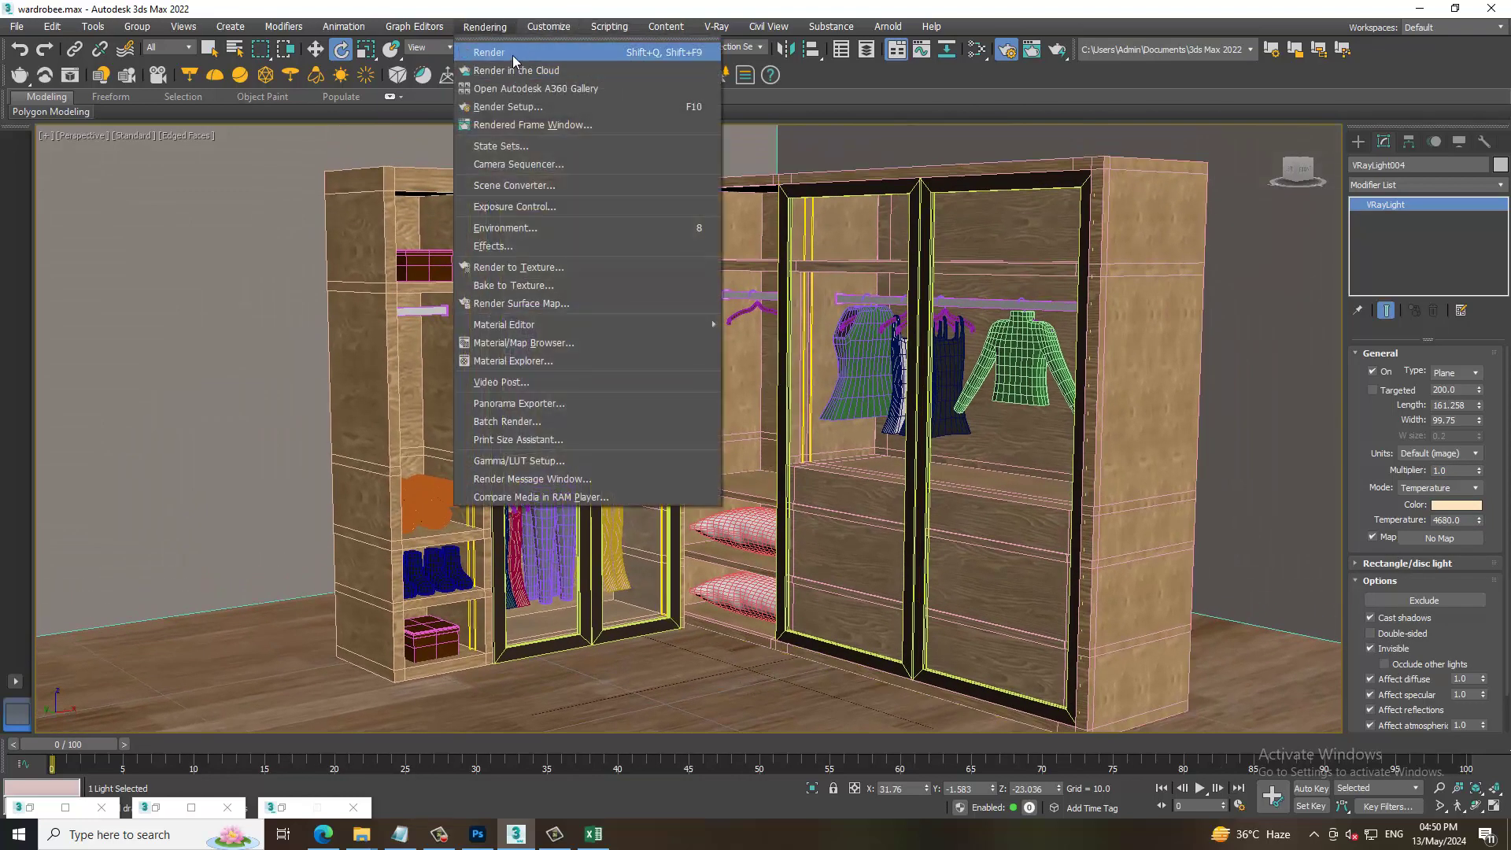
left_click(512, 52)
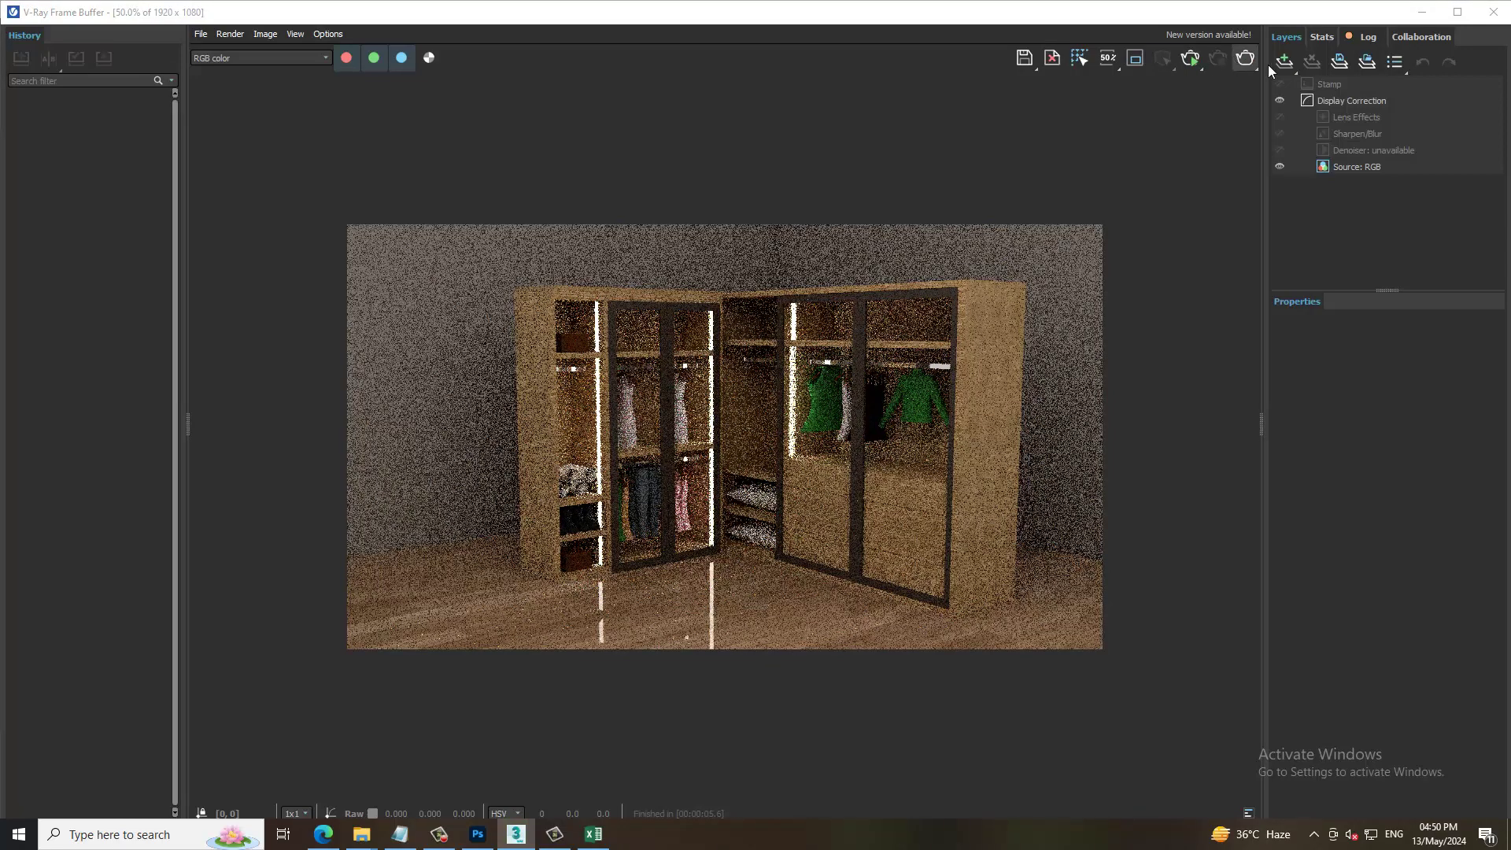
left_click(1482, 8)
mouse_move(141, 807)
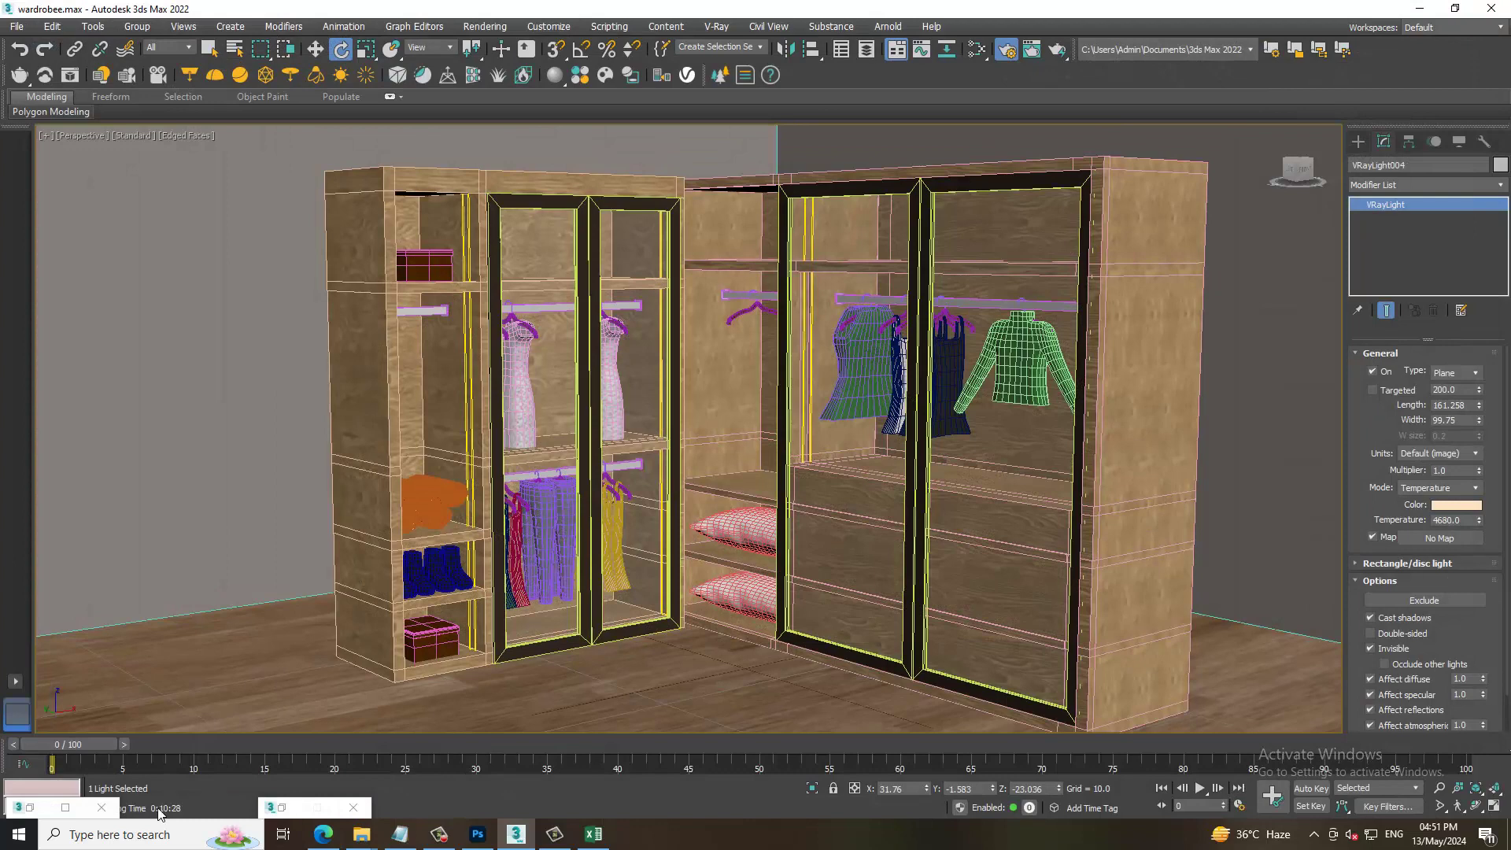
left_click(157, 810)
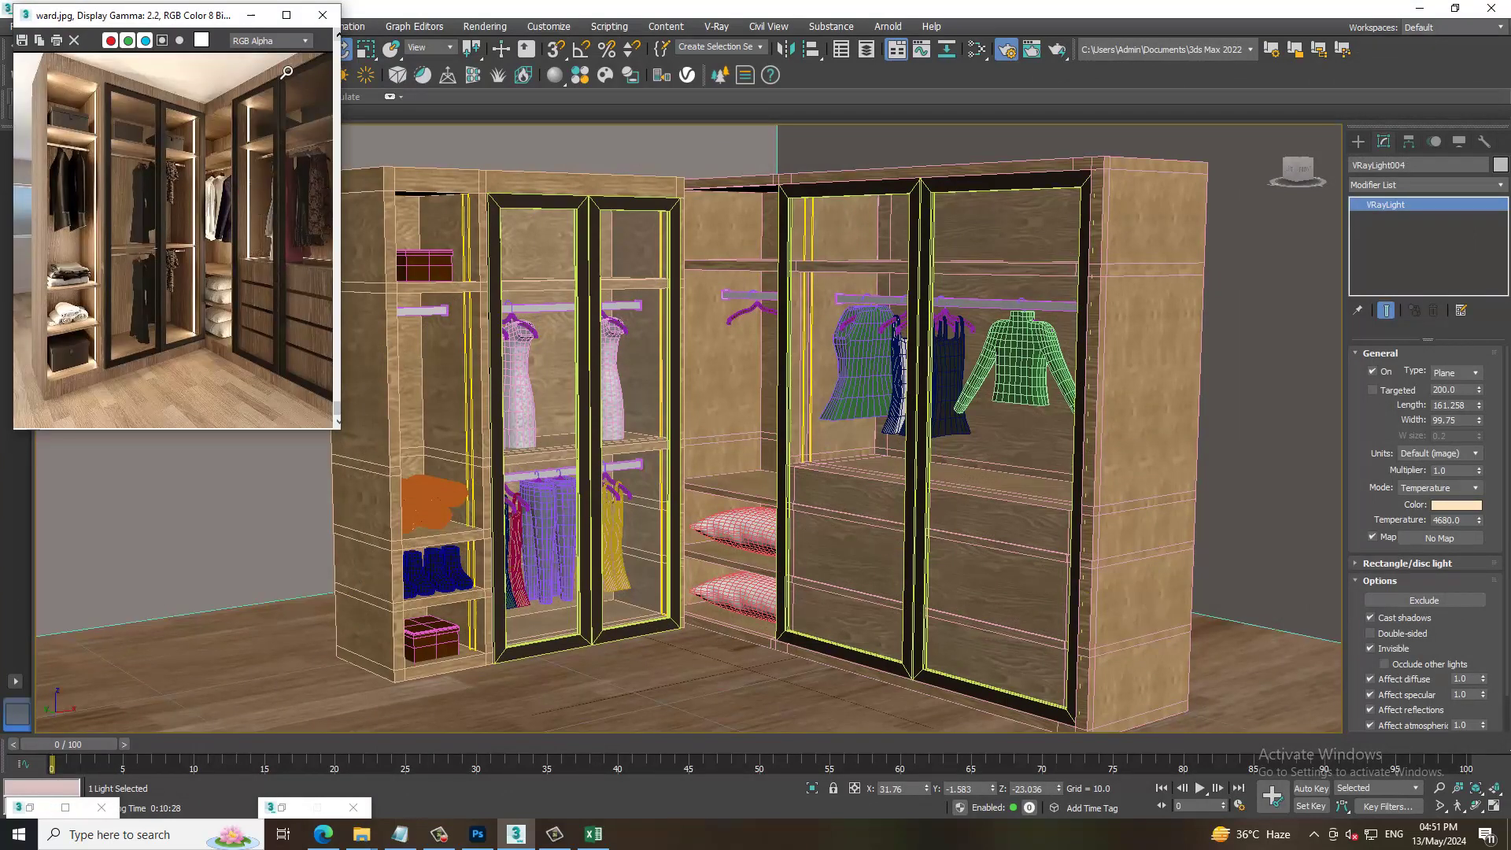
- Clone the VRayLight003 strip as VRayLight005 and slide it further left in the left cabinet
left_click(257, 17)
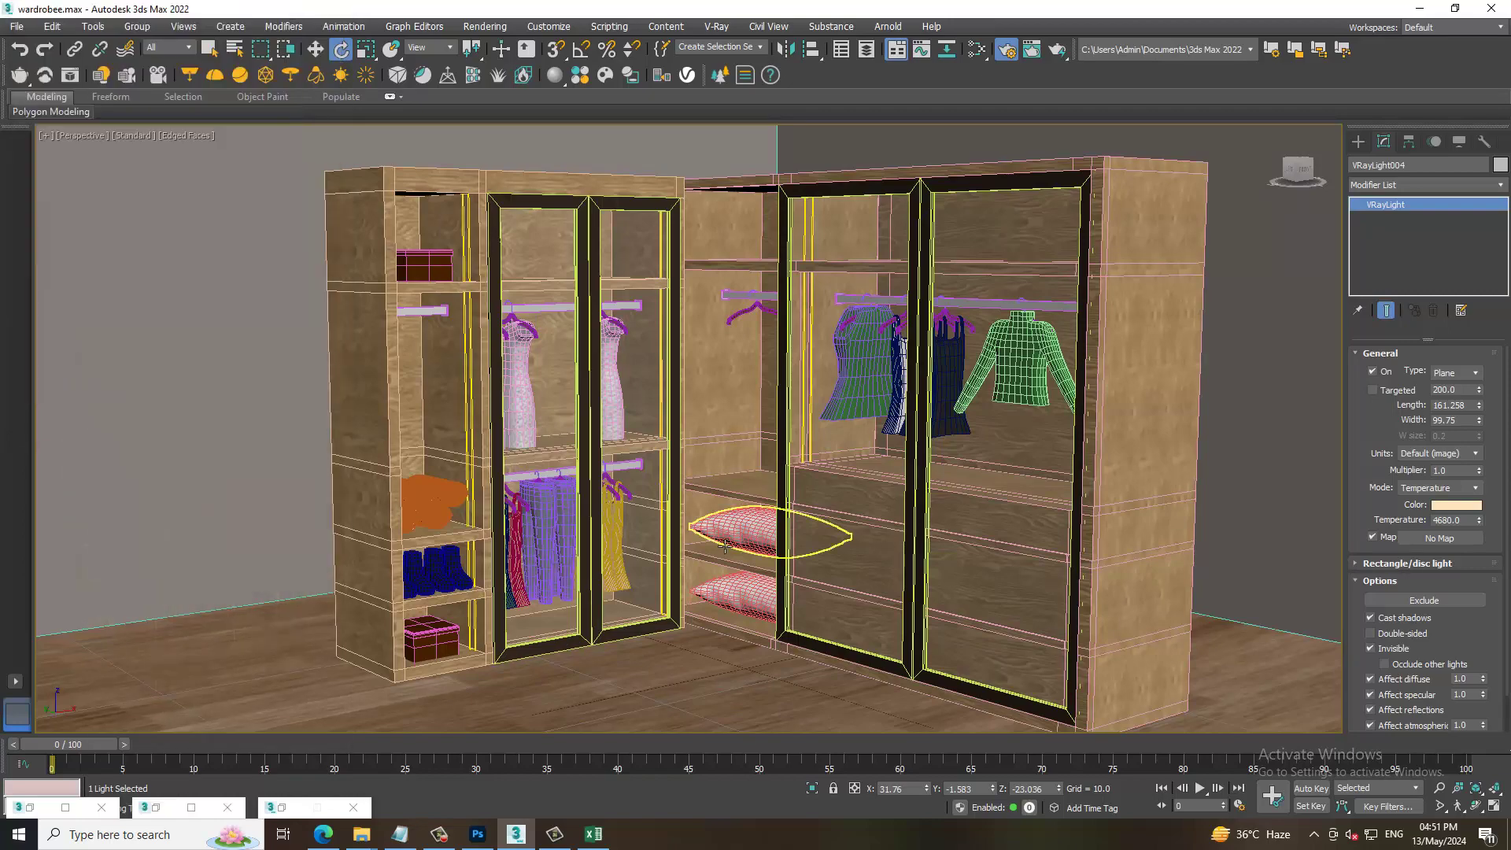
mouse_move(776, 551)
middle_mouse_down("alt")
mouse_move(706, 485)
mouse_move(412, 466)
middle_mouse_up("alt")
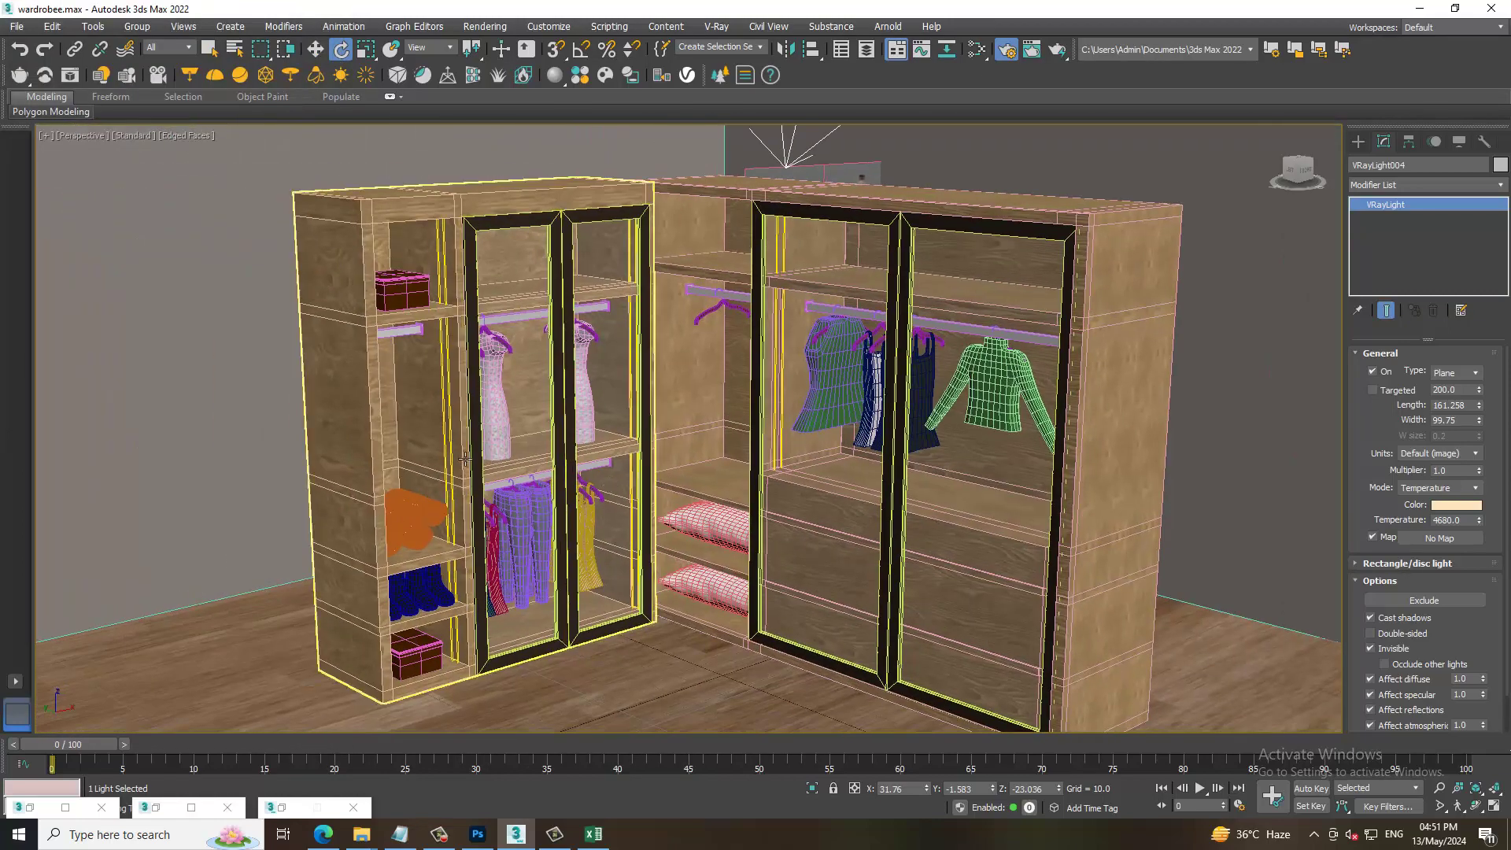
left_click(458, 457)
key("w")
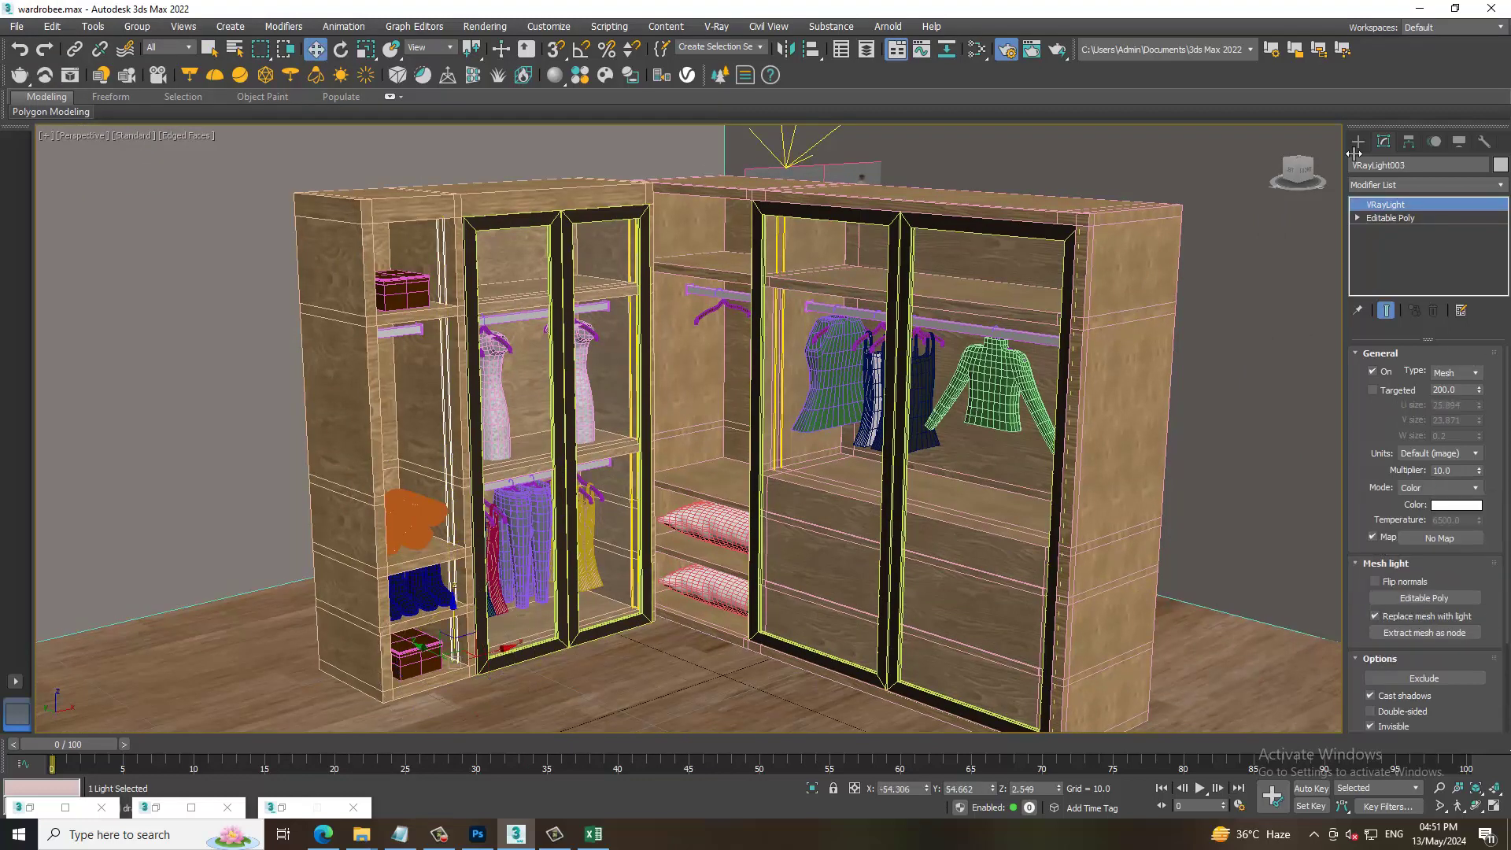
left_click(1359, 141)
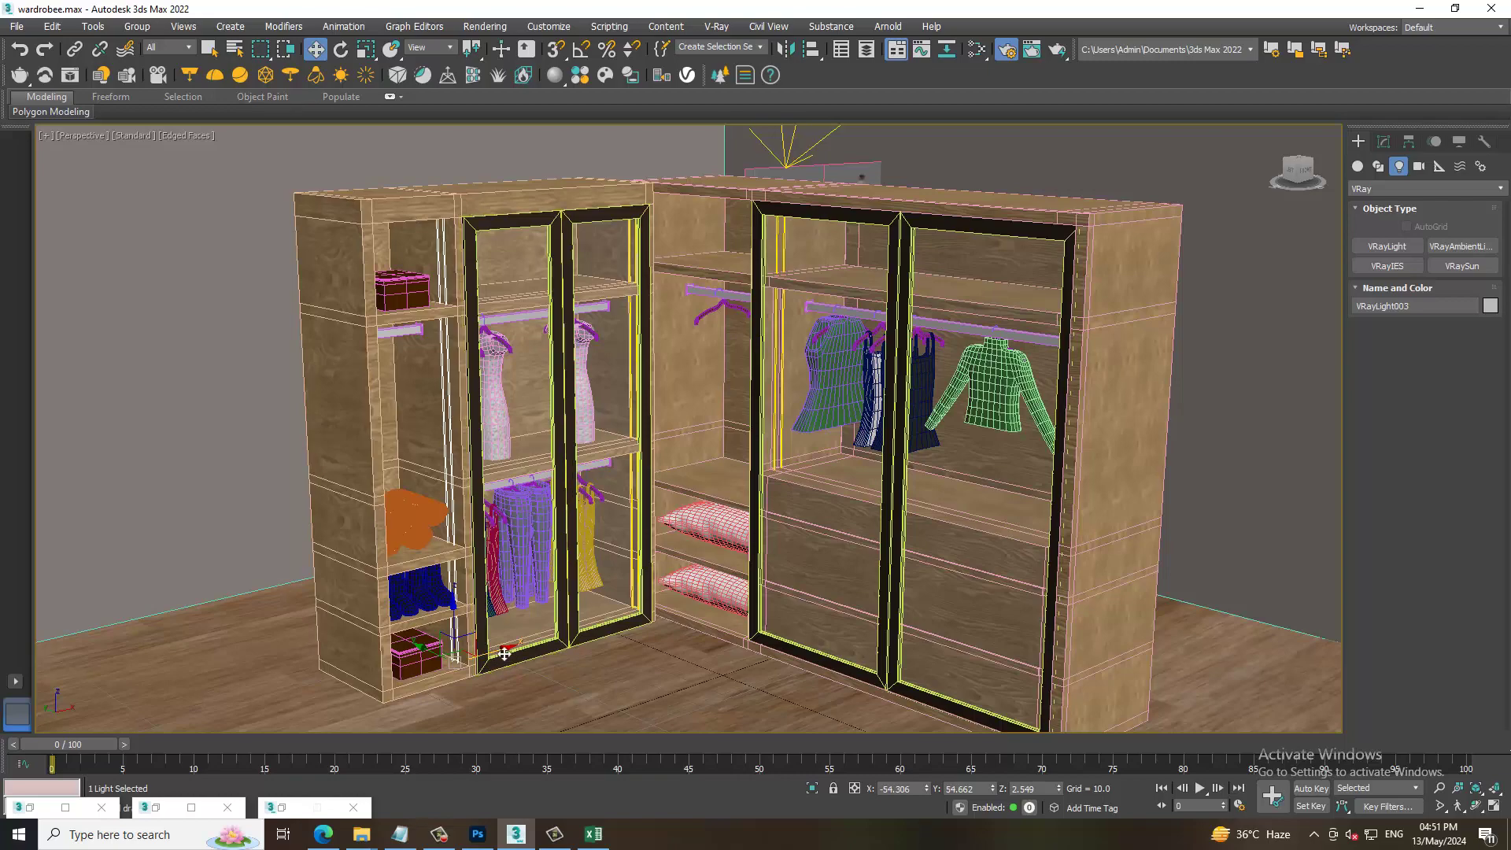
left_click_drag(472, 652, 387, 655, "shift")
left_click(757, 484)
scroll(441, 614, "up", 5)
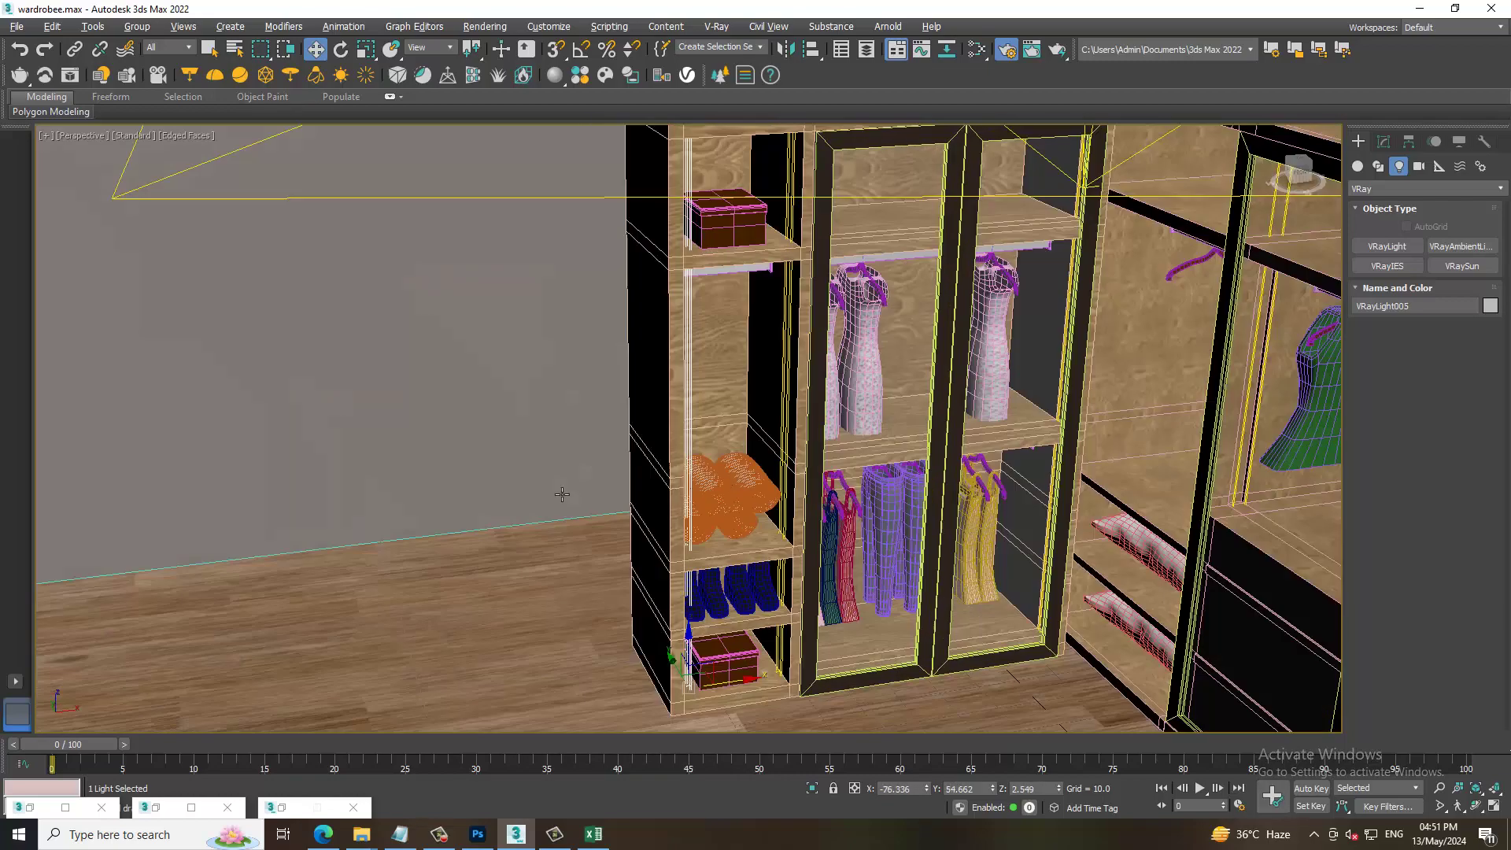
scroll(677, 669, "up", 5)
left_click_drag(699, 661, 689, 657)
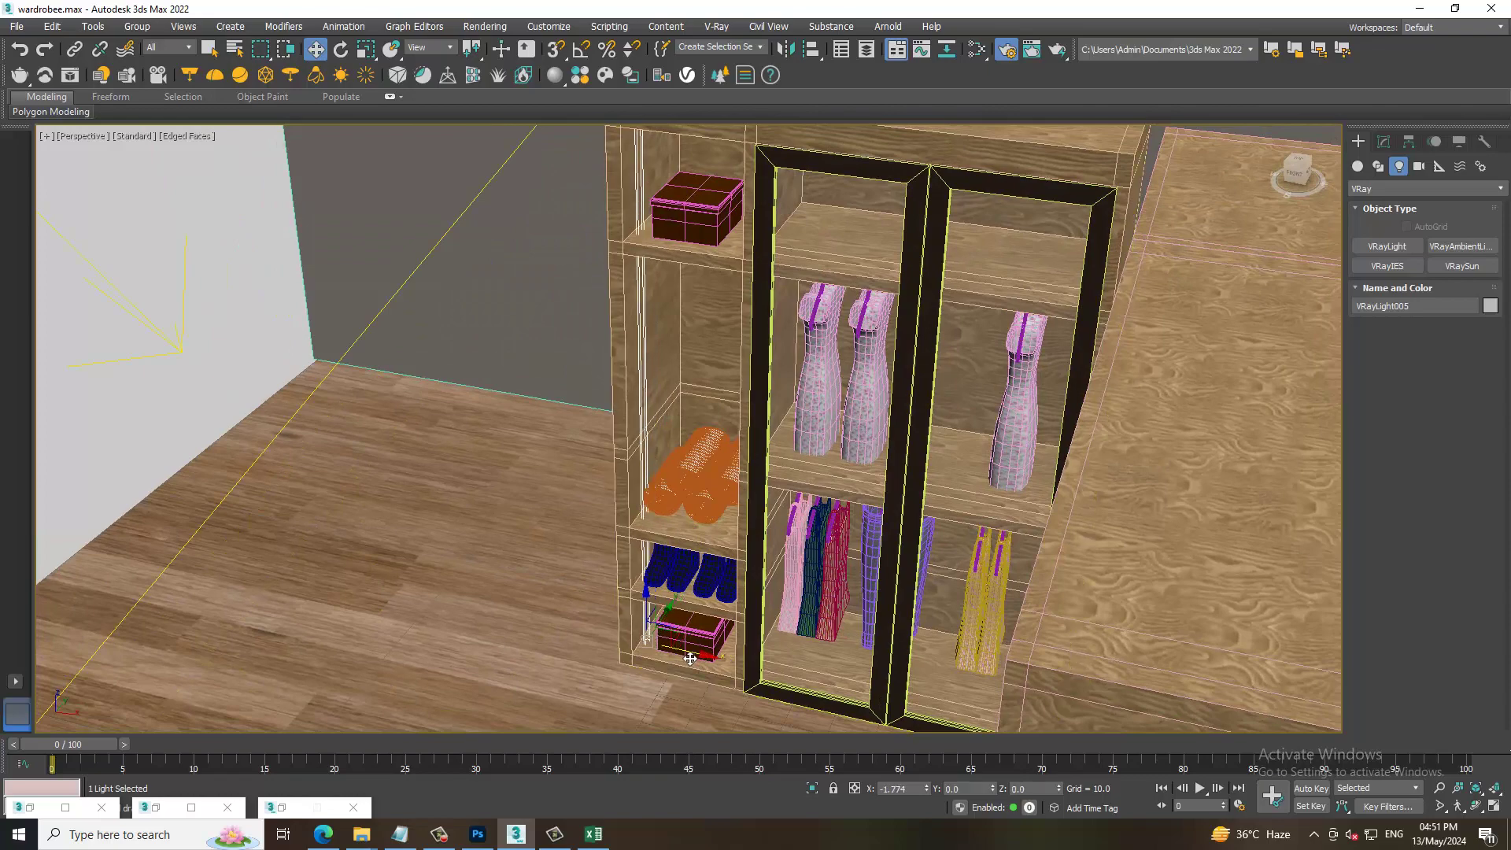
- Run a brief ActiveShade preview of the wardrobe, then switch it off
left_click(124, 135)
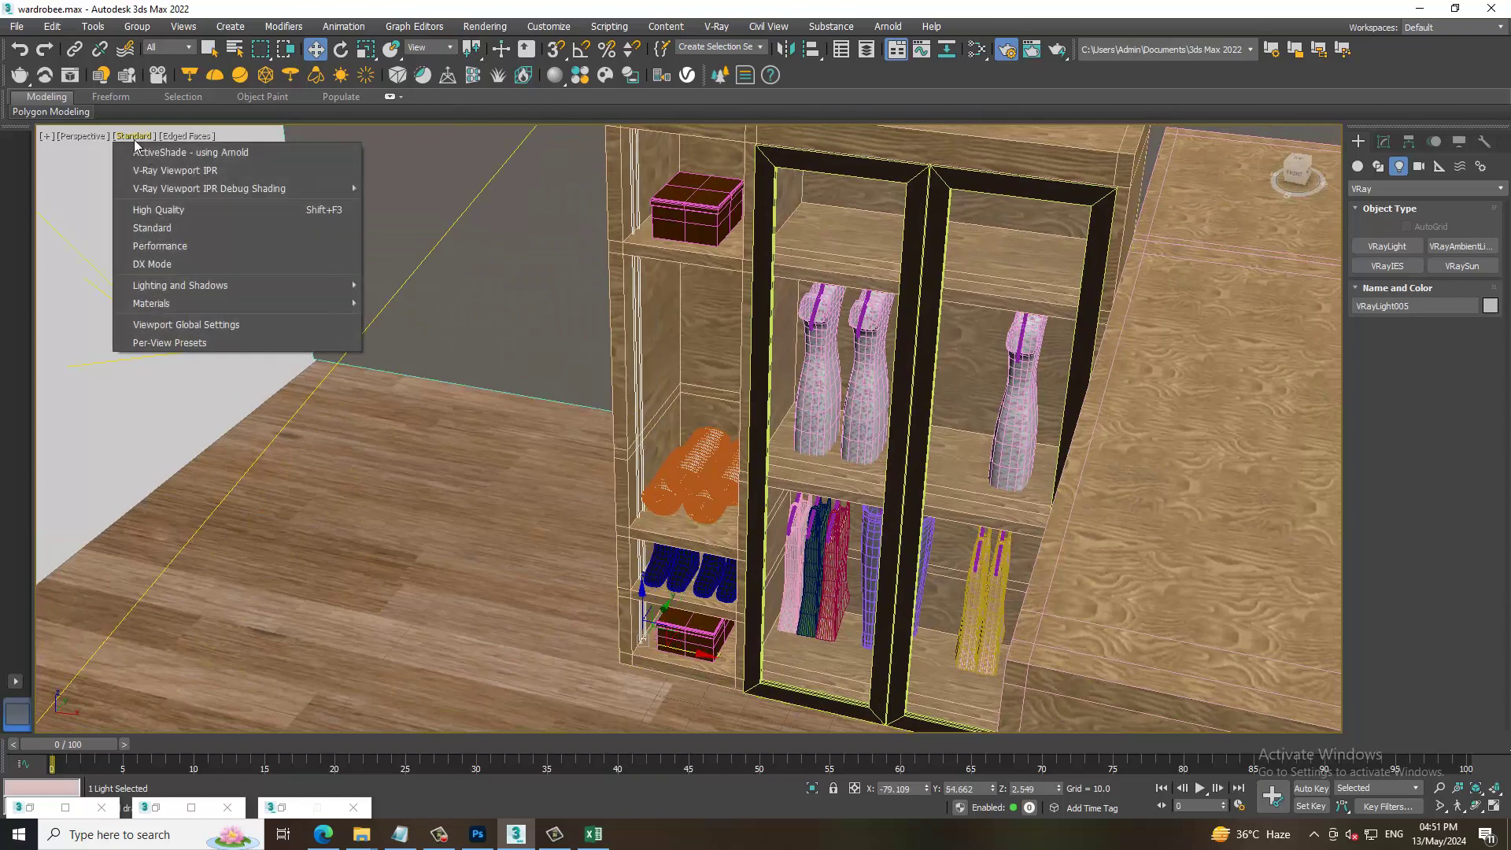
left_click(157, 172)
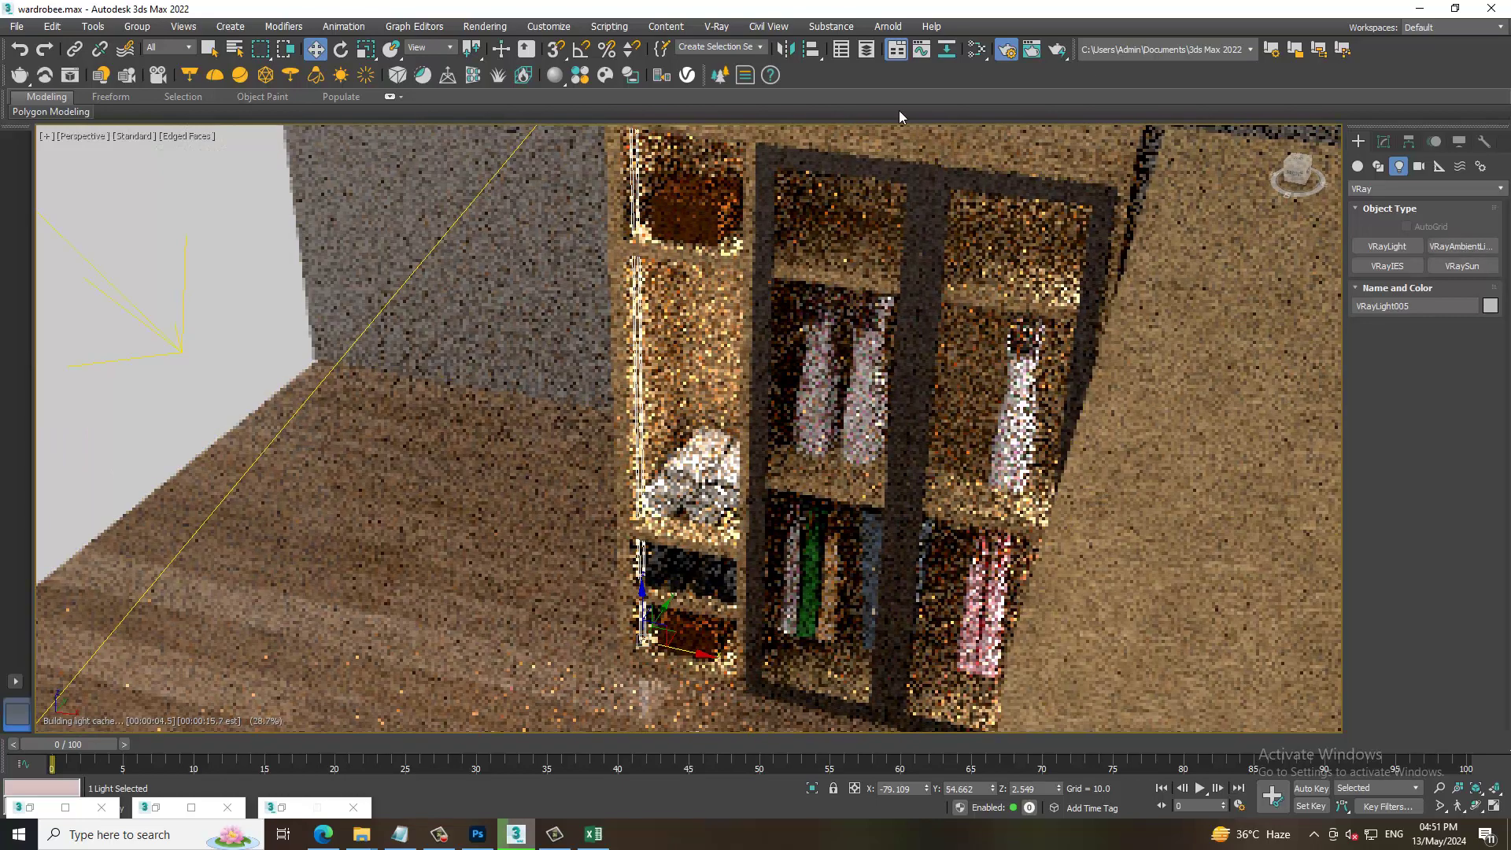
left_click(130, 139)
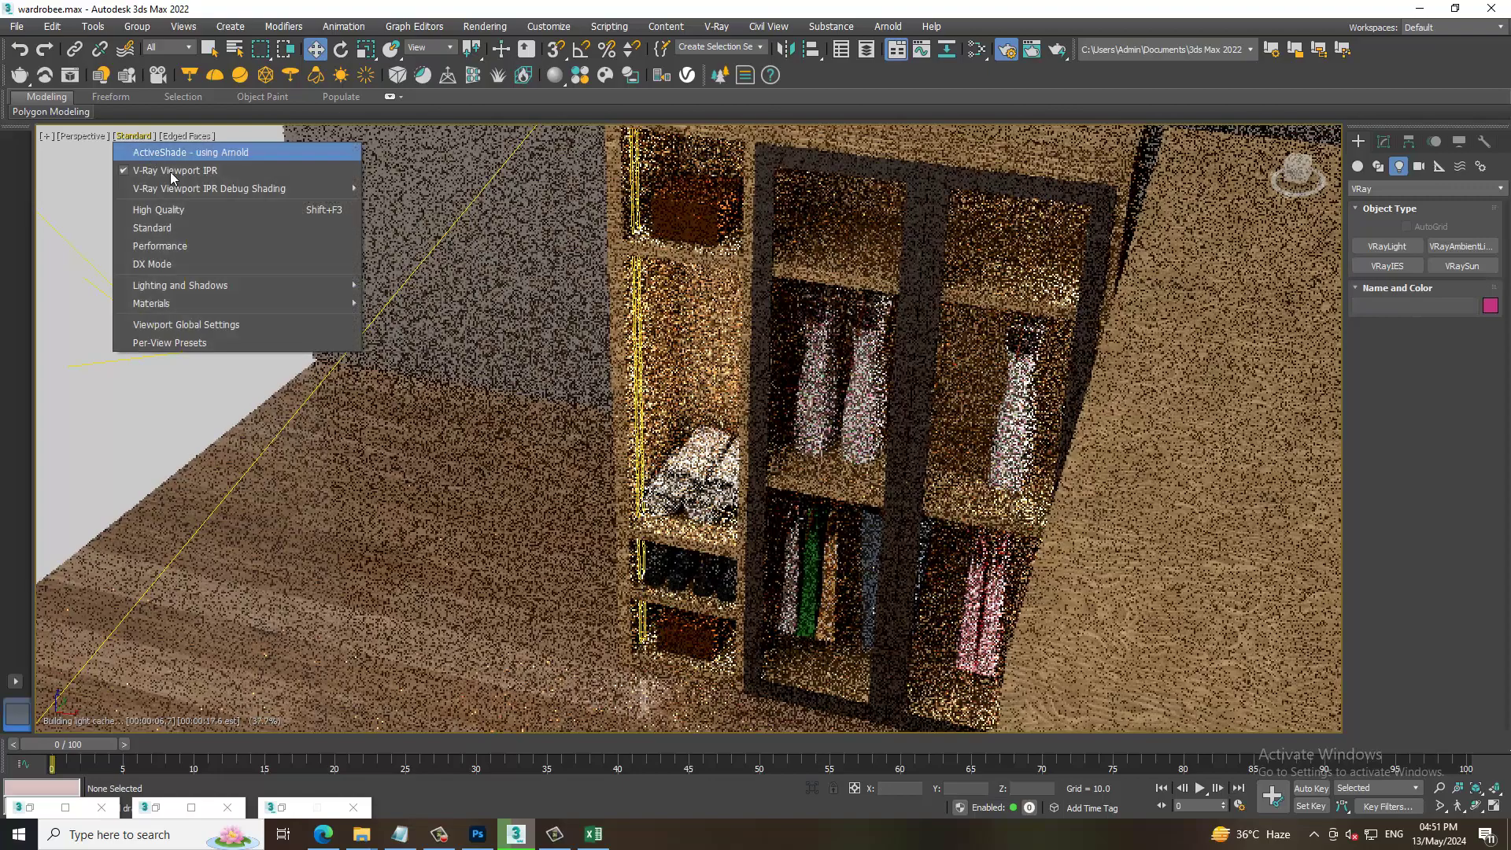
left_click(172, 172)
mouse_move(768, 422)
middle_mouse_down("alt")
mouse_move(806, 471)
mouse_move(672, 427)
middle_mouse_up("alt")
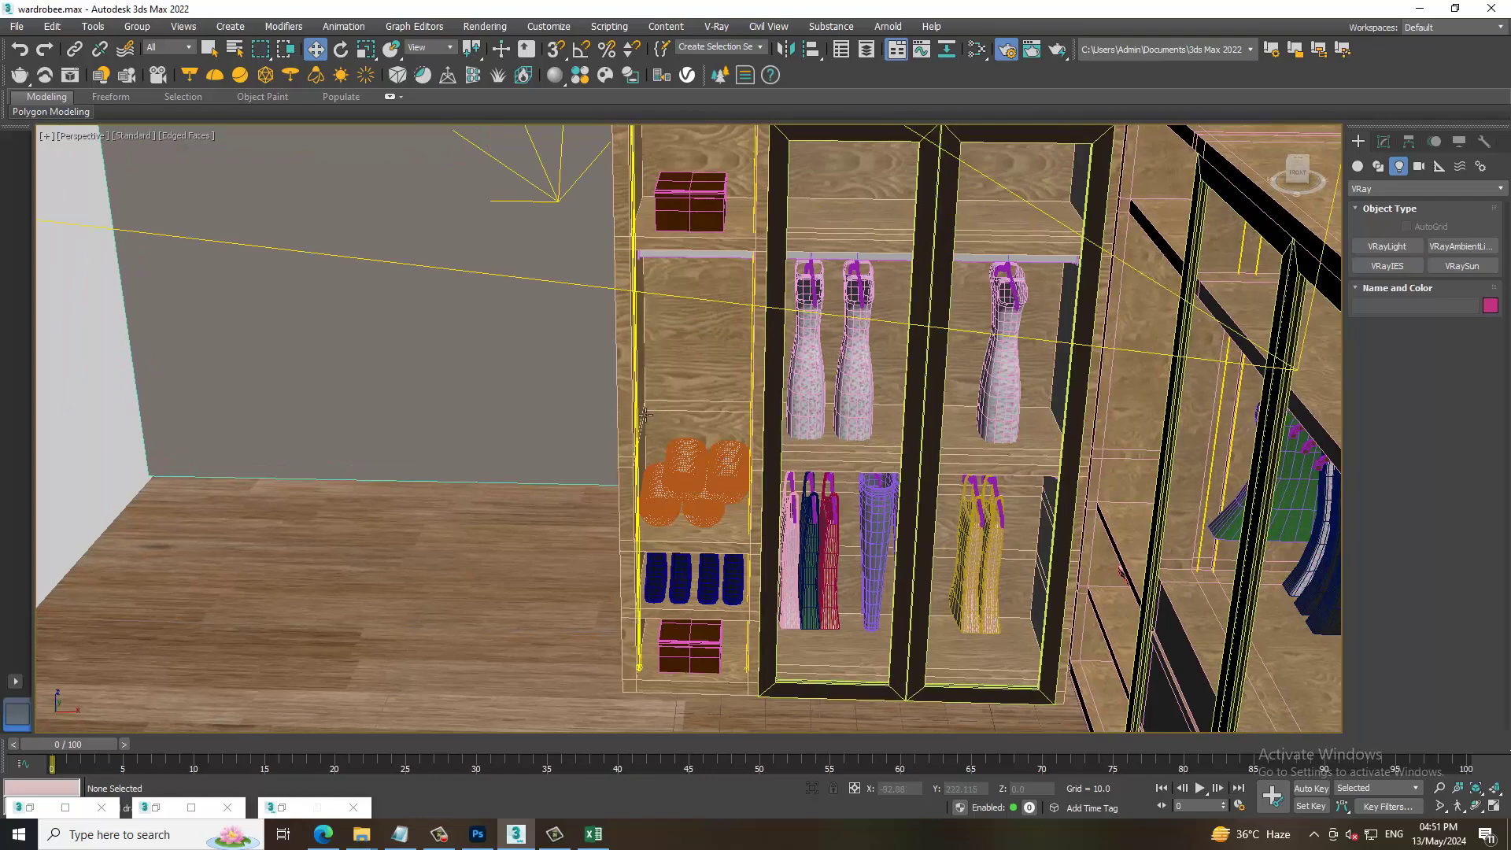
- Clone VRayLight005 as an independent copy, VRayLight006, at the left wardrobe's door edge
left_click(673, 427)
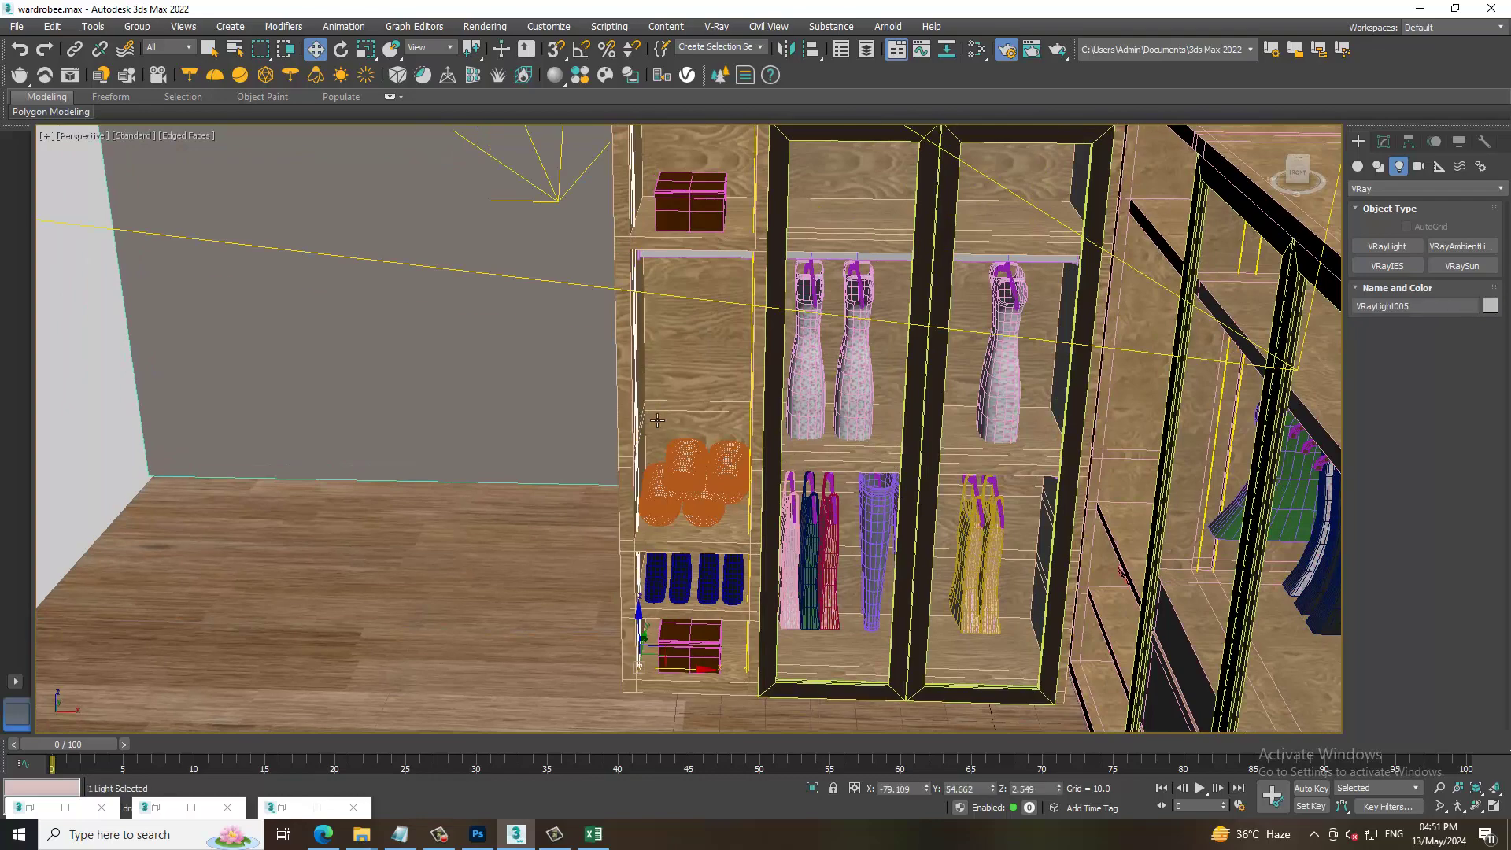
middle_click_drag(673, 427, 676, 439, "alt")
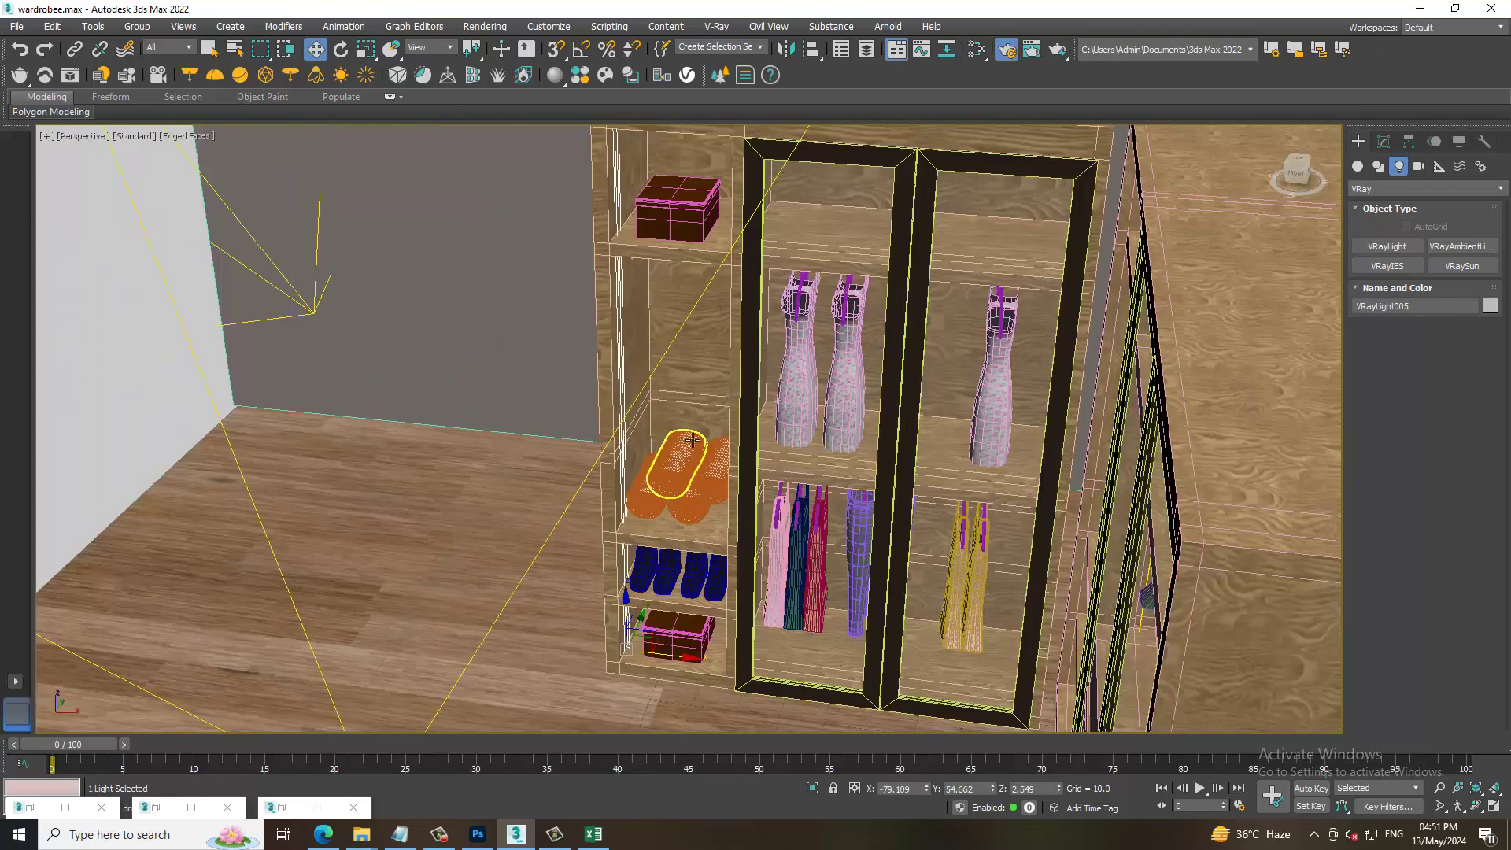
scroll(675, 439, "up", 5)
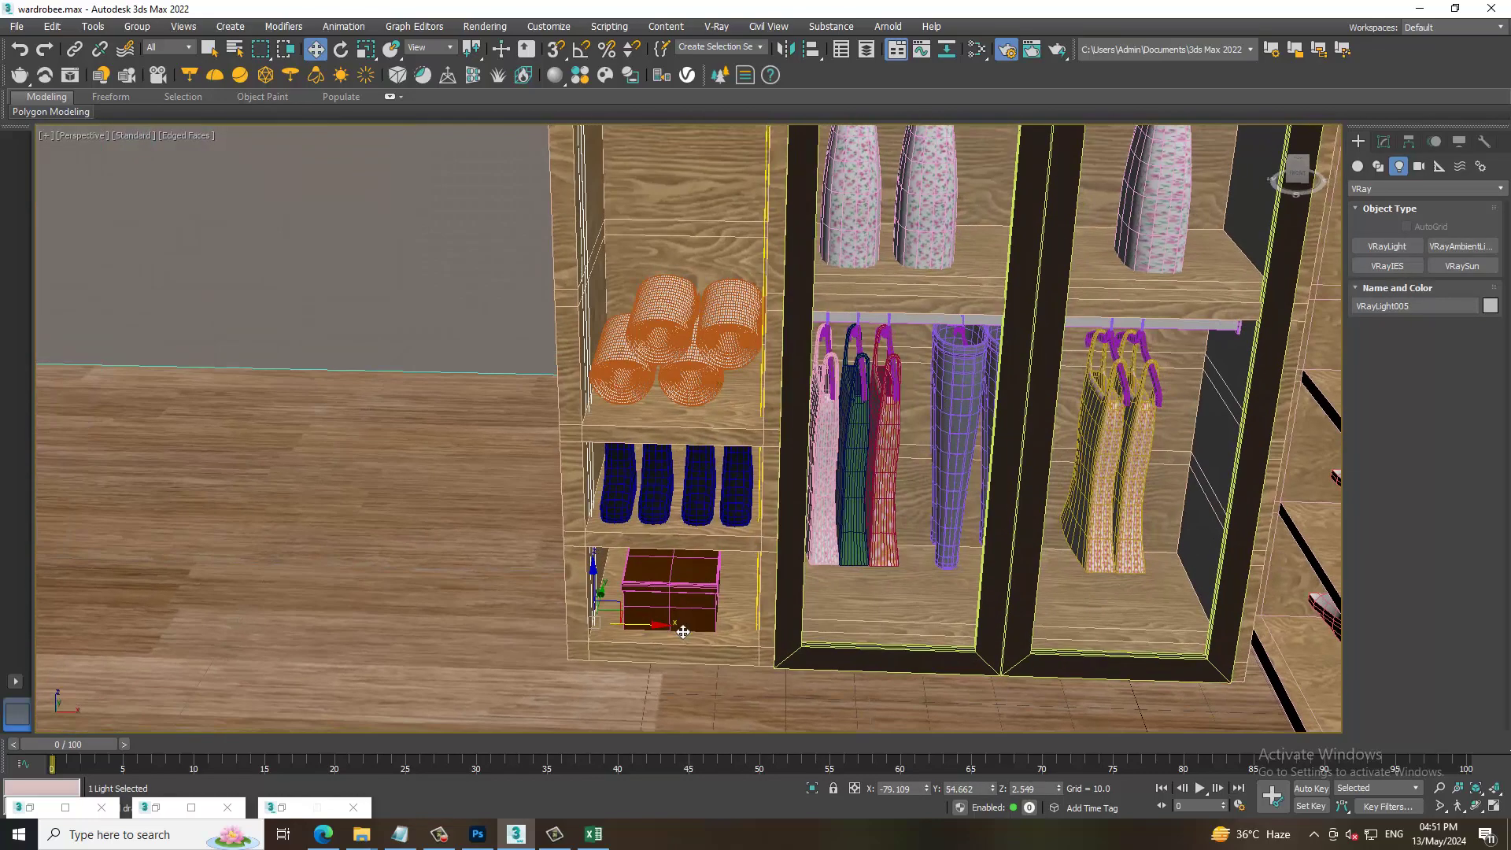
left_click_drag(657, 632, 860, 639, "shift")
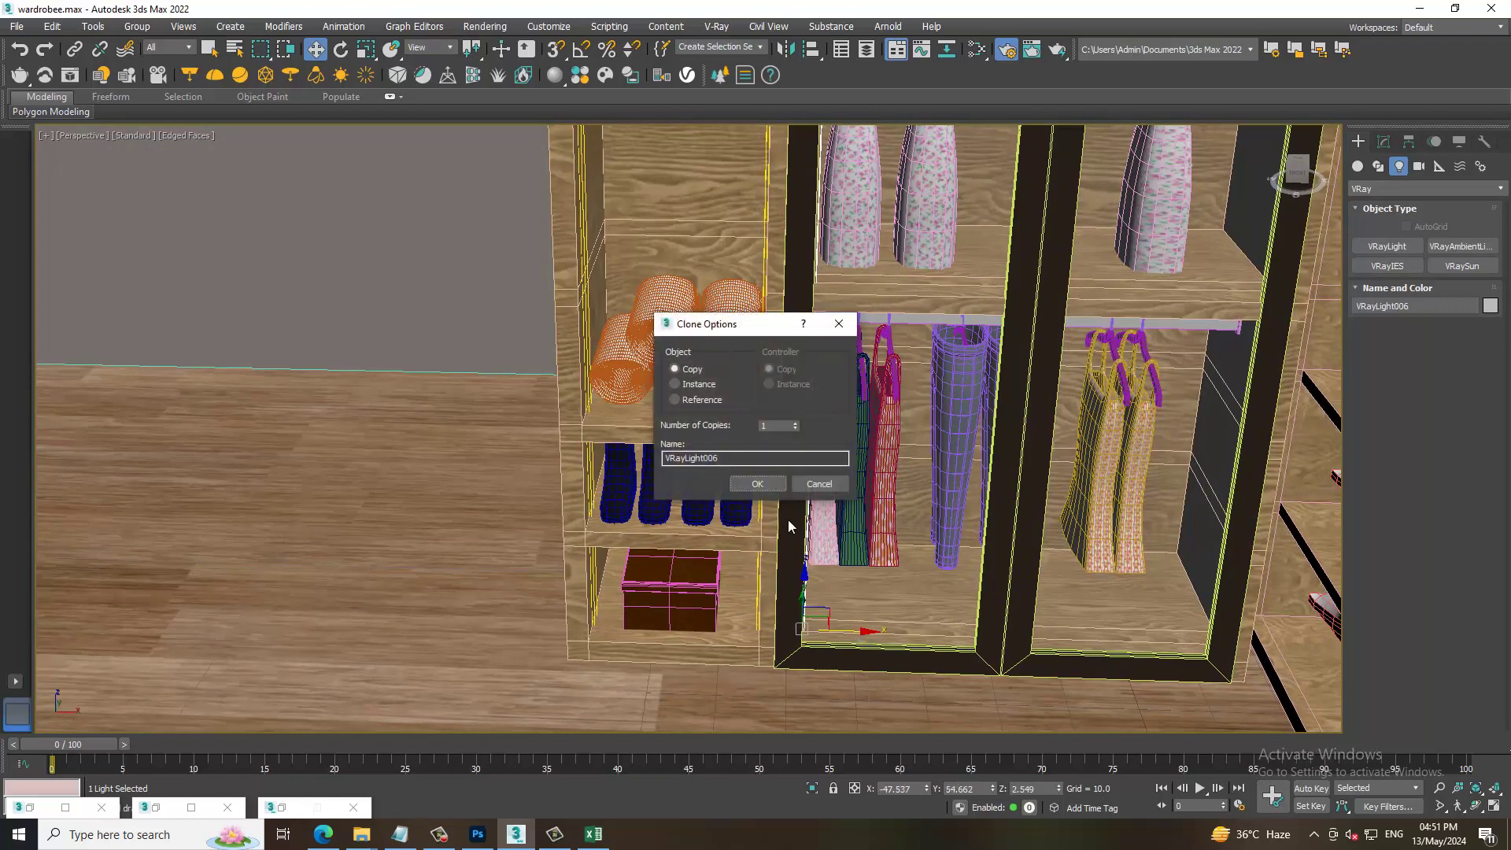
left_click(770, 486)
- Show the safe frame and zoom out to a frontal view of the whole wardrobe
scroll(822, 606, "up", 2)
scroll(822, 606, "up", 2)
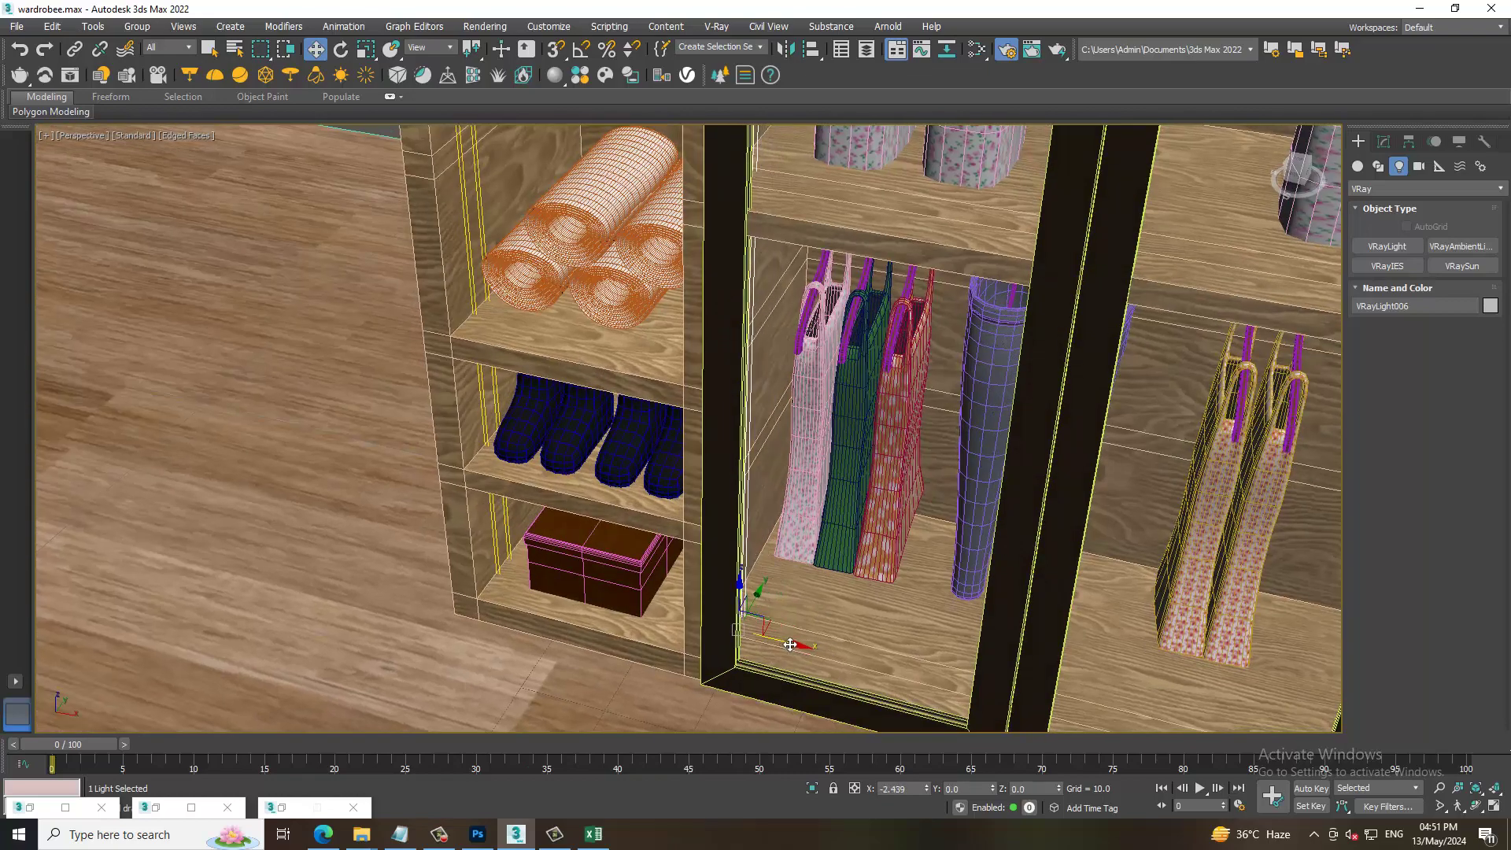
scroll(817, 620, "down", 6)
scroll(787, 488, "up", 2)
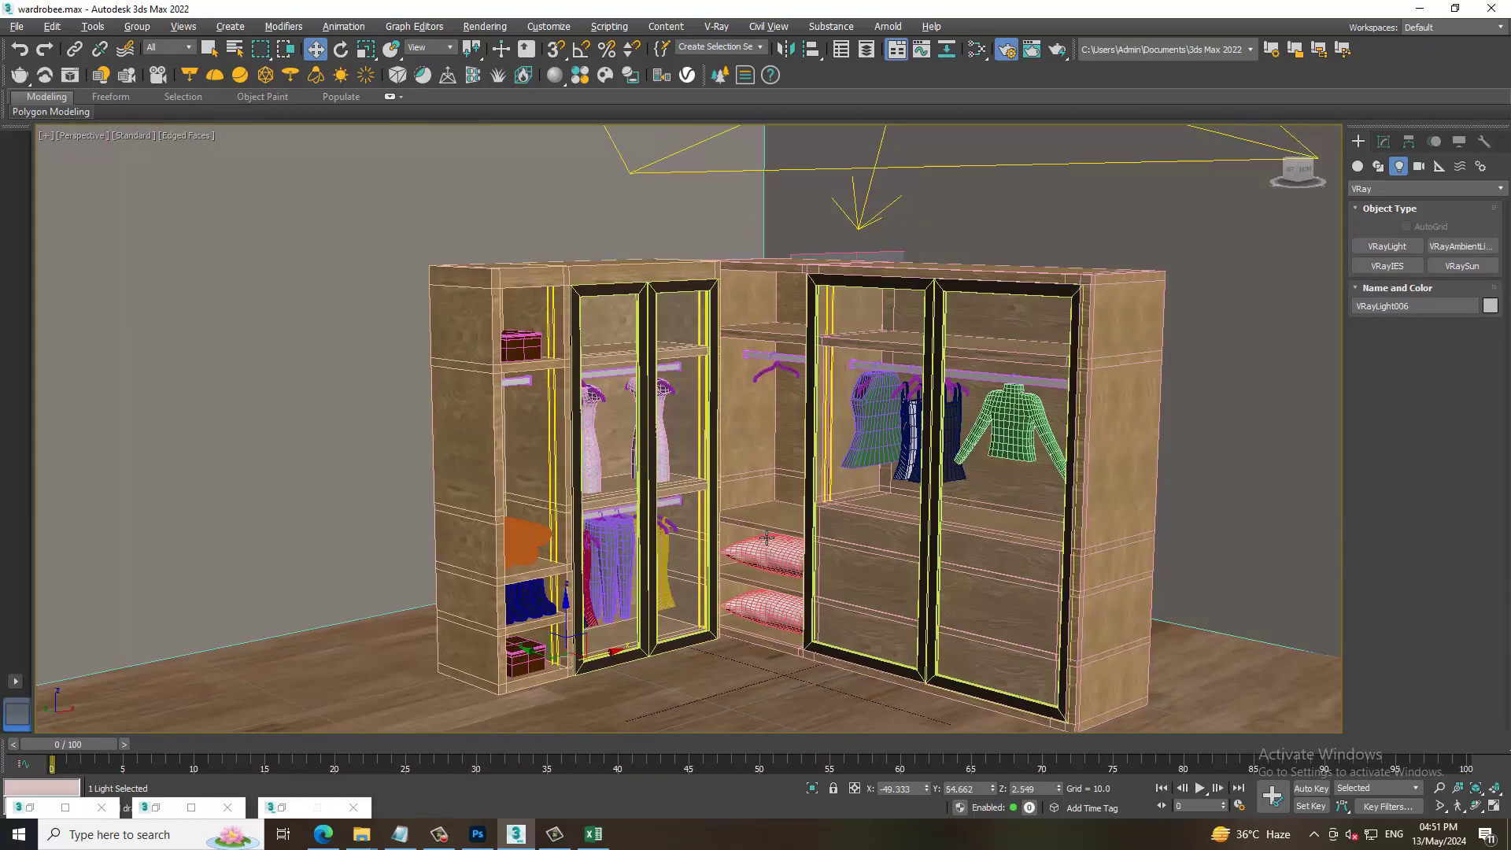
scroll(783, 472, "up", 2)
scroll(778, 464, "down", 2)
key("shift+f")
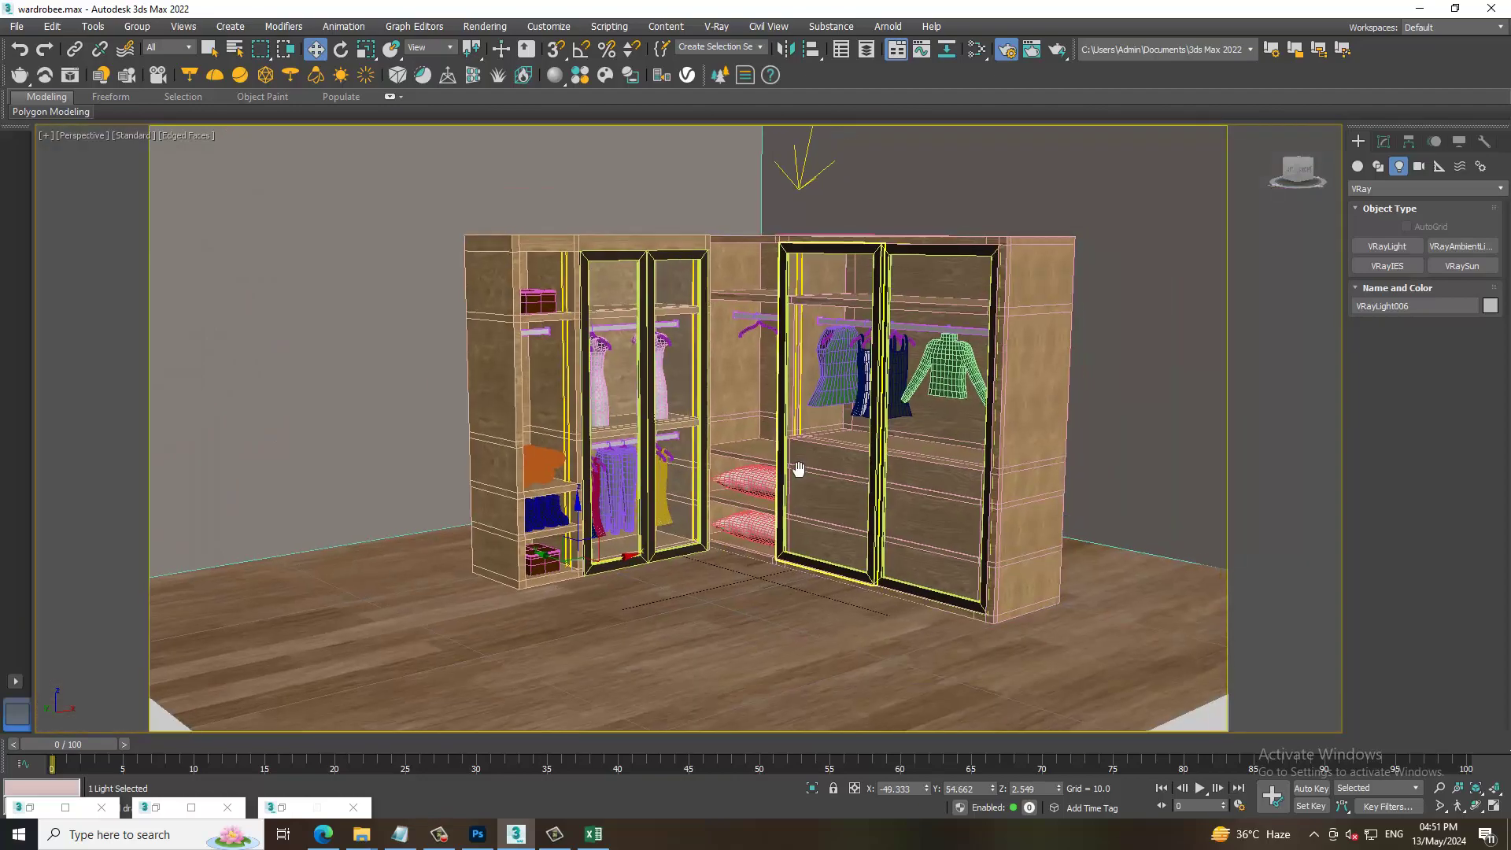
middle_click_drag(778, 464, 768, 441, "alt")
scroll(787, 464, "up", 3)
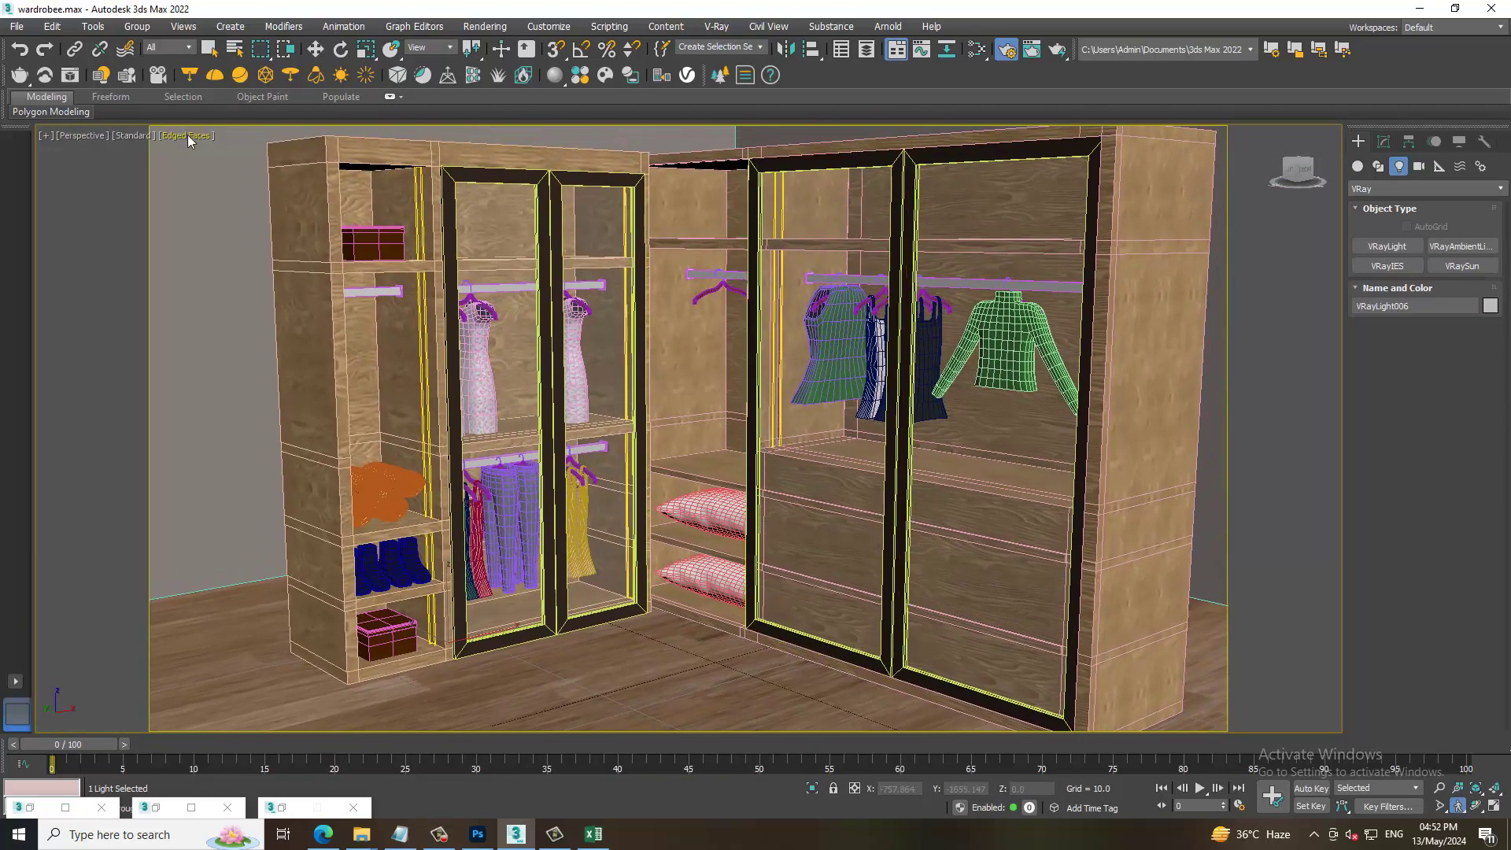
left_click(132, 138)
left_click(163, 167)
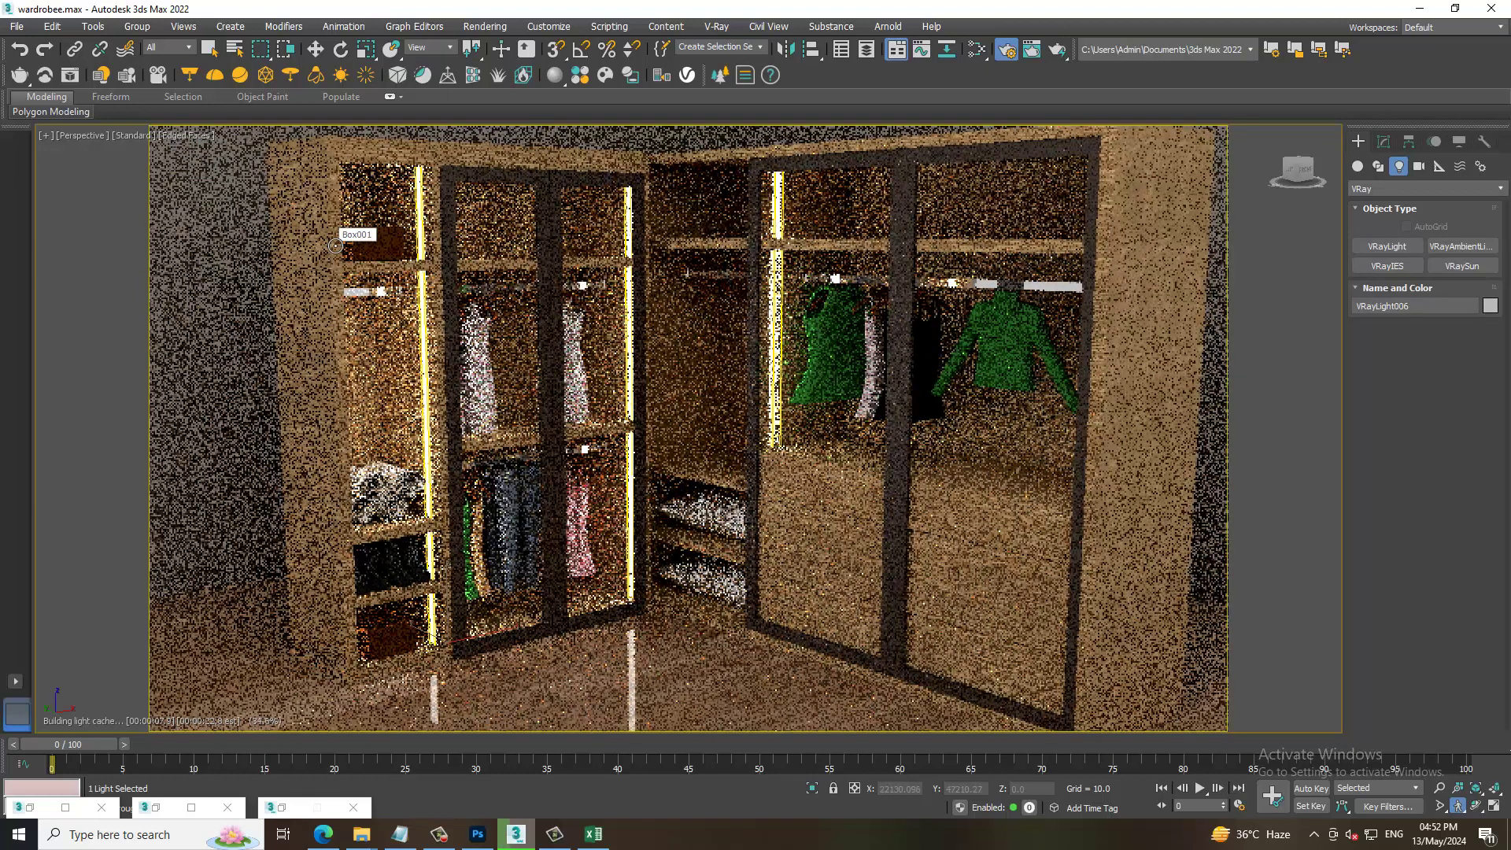
left_click(134, 134)
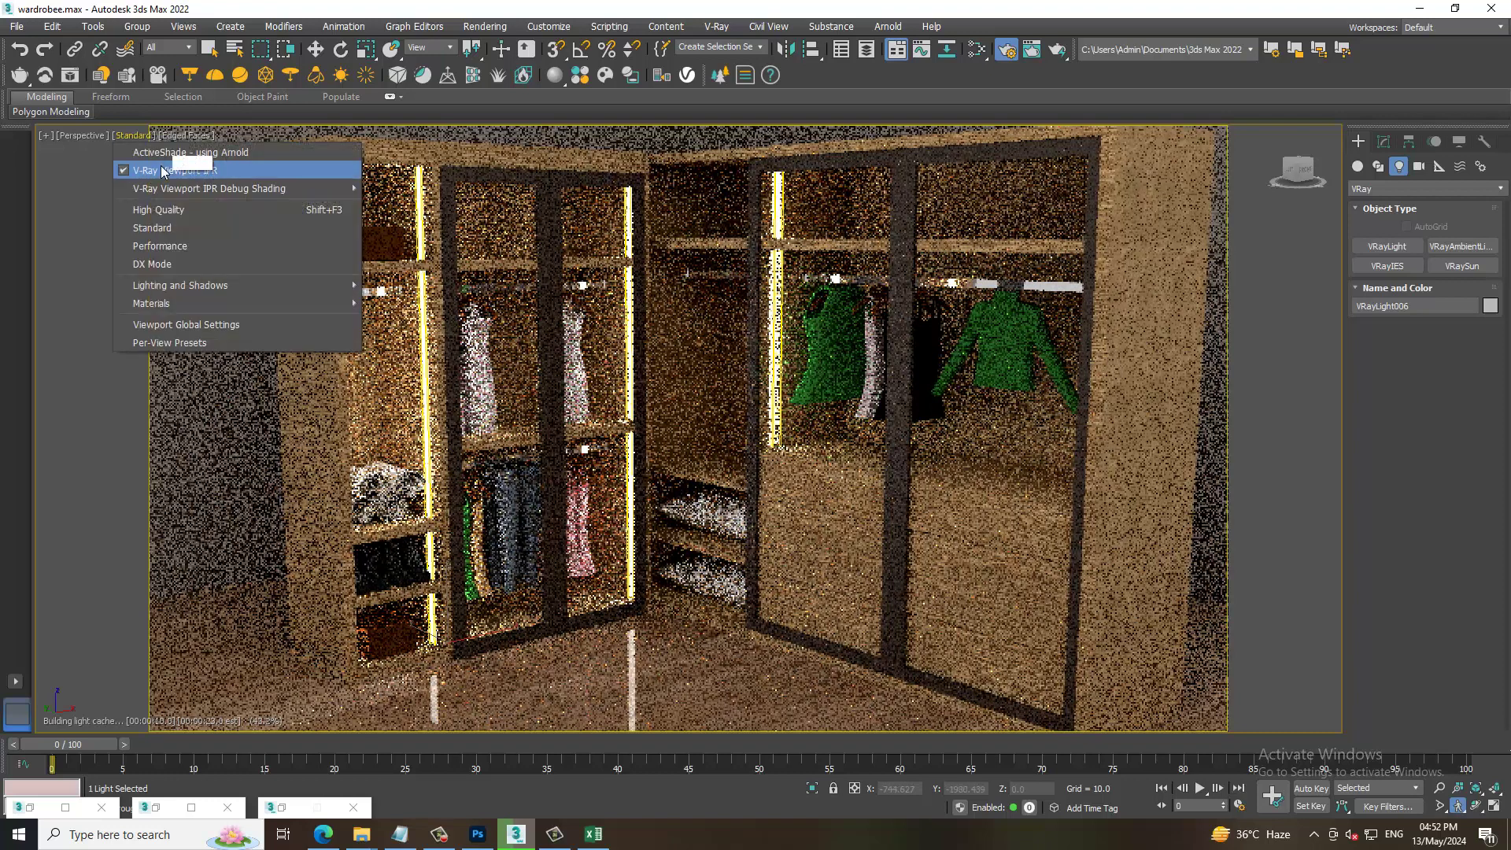
left_click(196, 156)
left_click(16, 25)
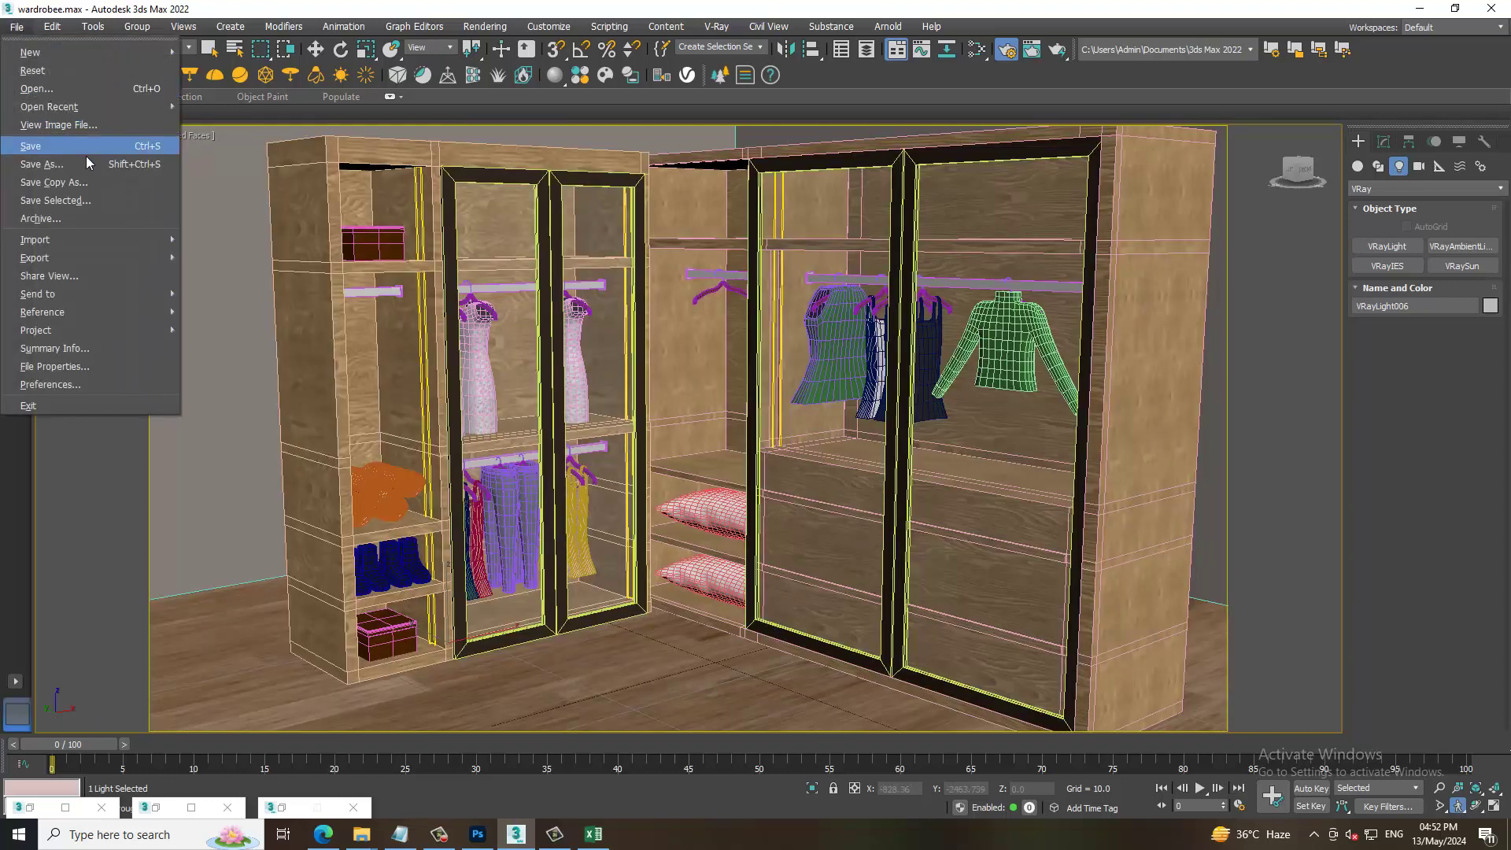
key("Escape")
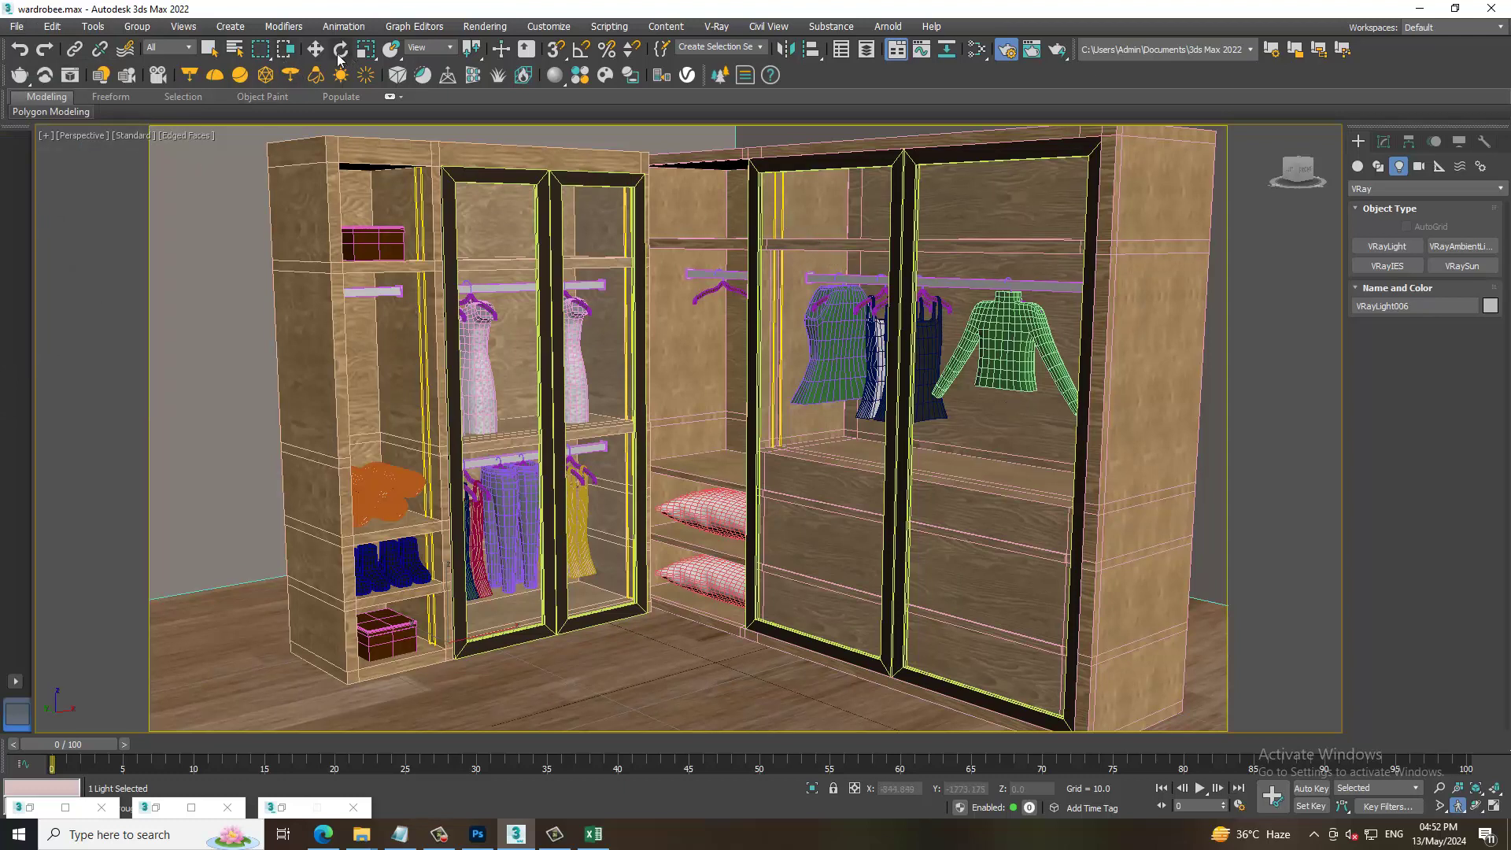
- Copy the door-edge strip light as VRayLight007 over to the right door's edge
left_click(315, 49)
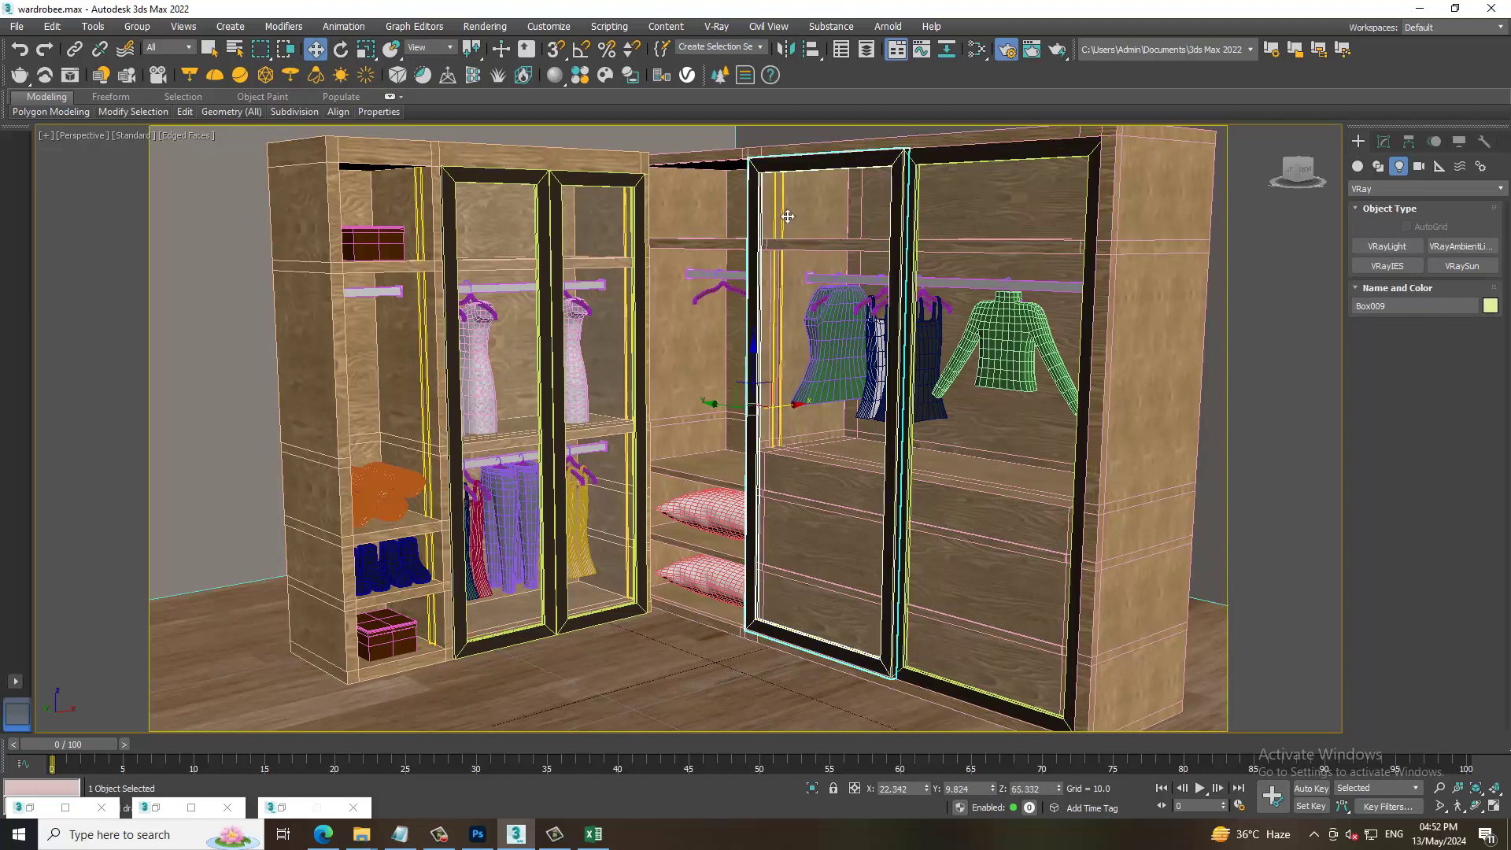
left_click(787, 215)
key("shift+z")
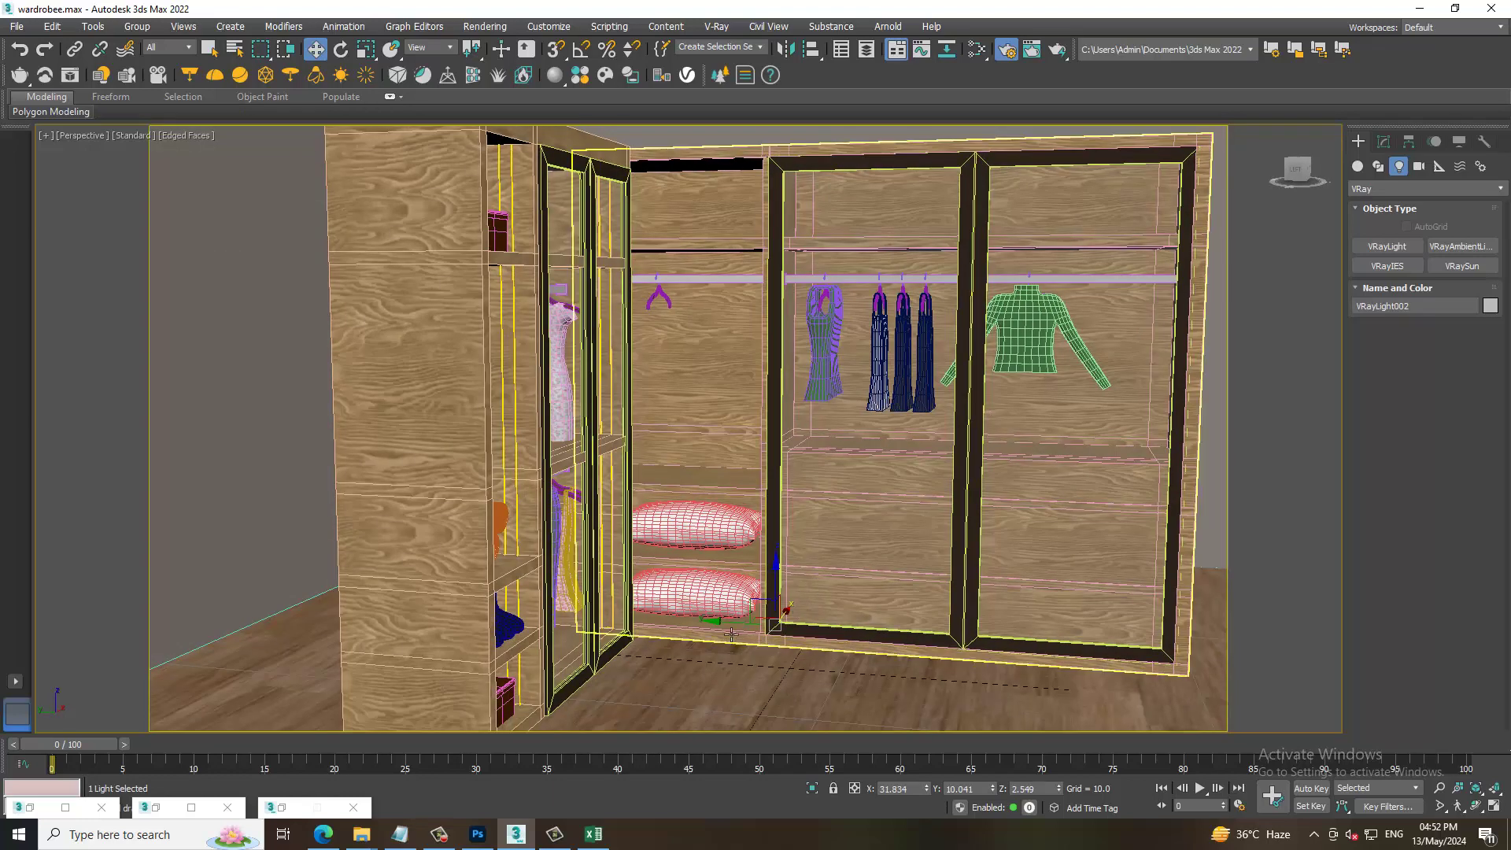
left_click(1088, 632)
left_click_drag(1088, 632, 1176, 634, "shift")
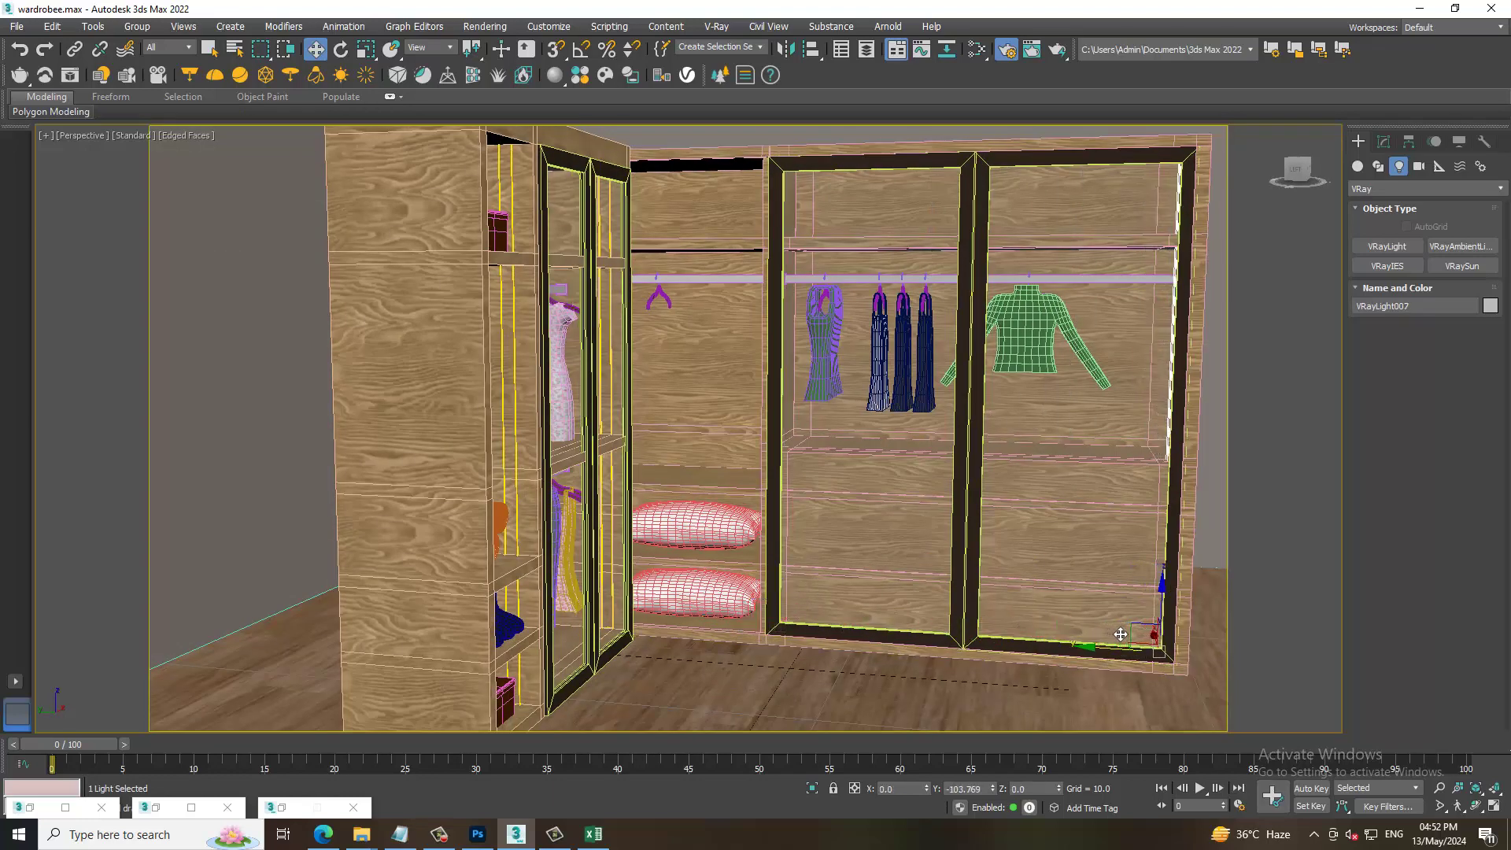
left_click(747, 484)
- Nudge VRayLight007 along Y to fit the right door's lower edge
scroll(957, 489, "up", 5)
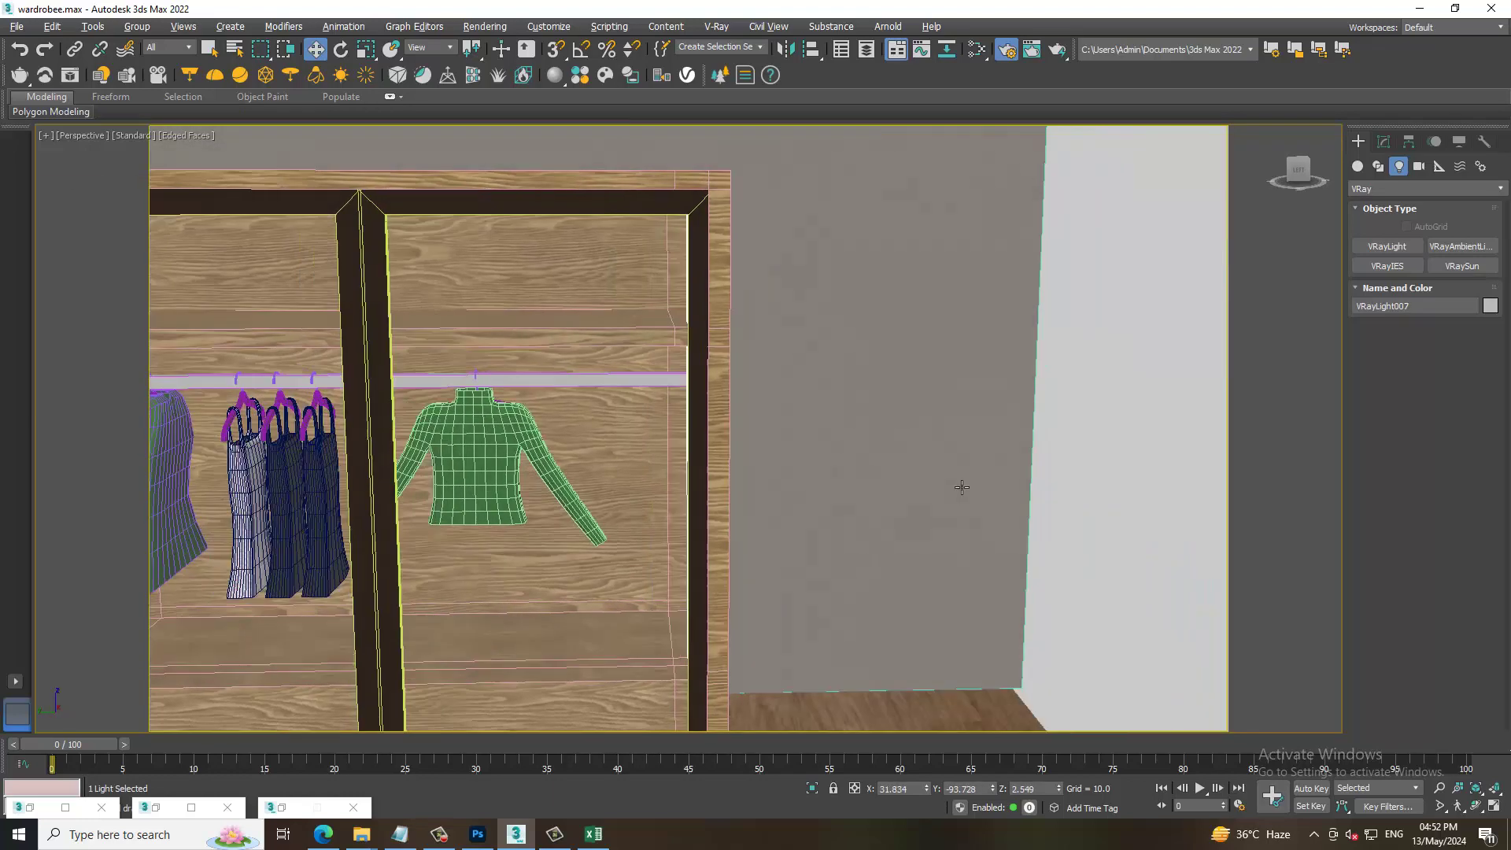
scroll(787, 504, "up", 2)
scroll(757, 505, "down", 10)
scroll(757, 551, "up", 6)
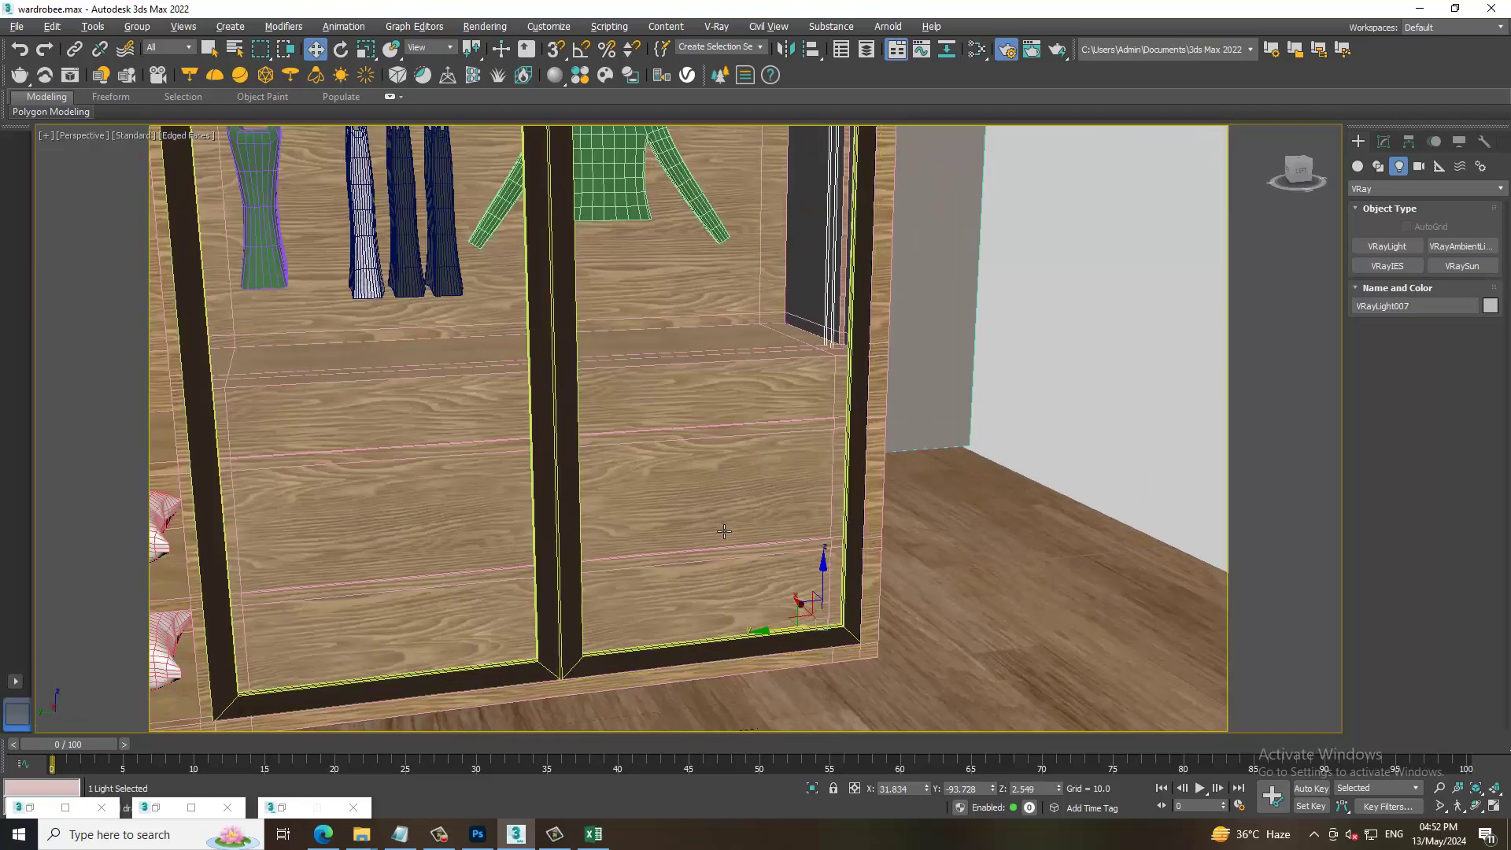
middle_click_drag(764, 613, 760, 677)
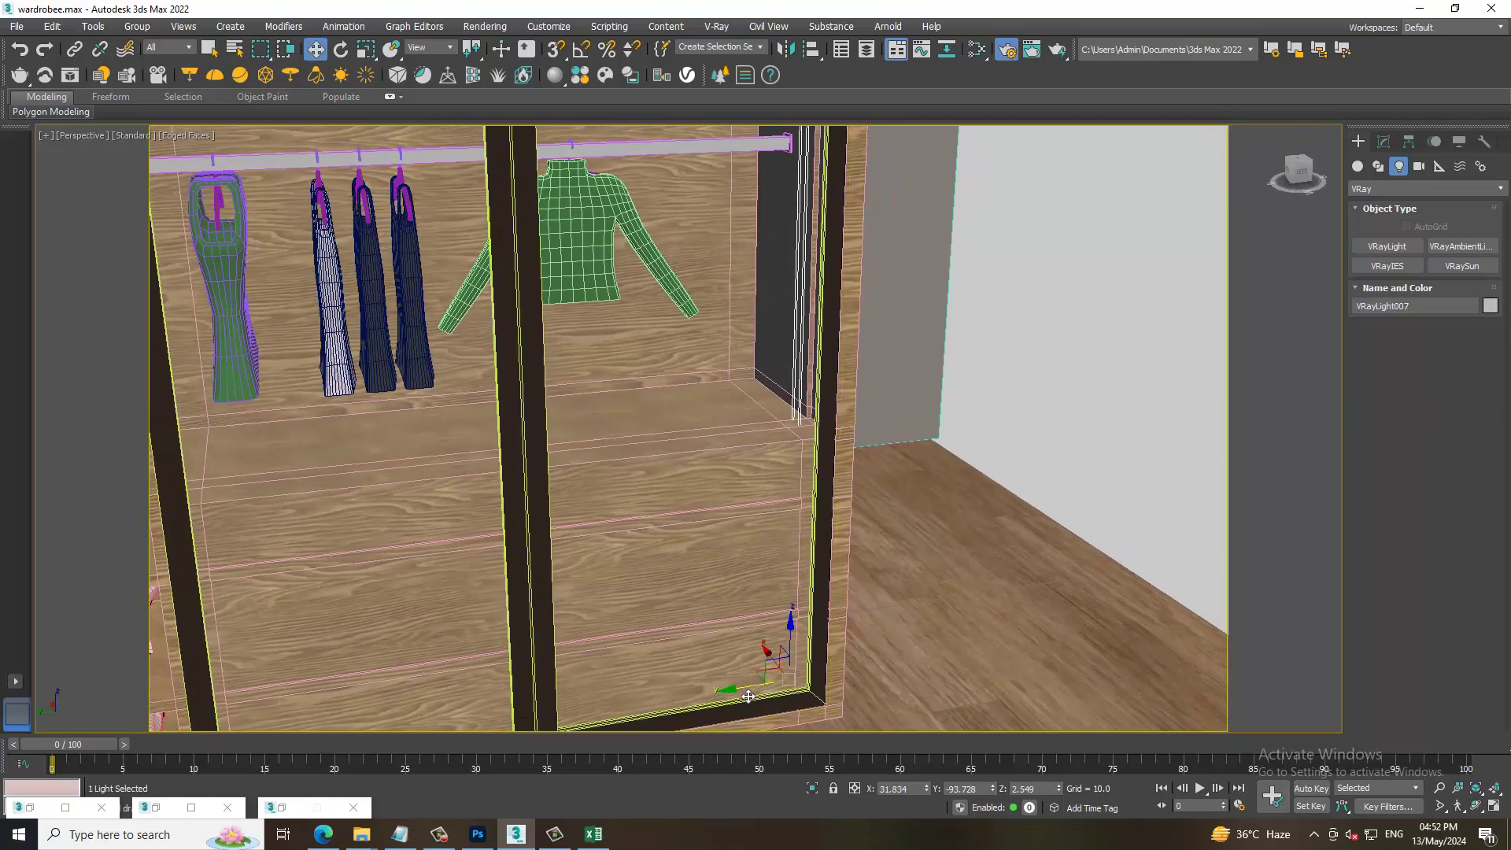
left_click_drag(748, 695, 757, 696)
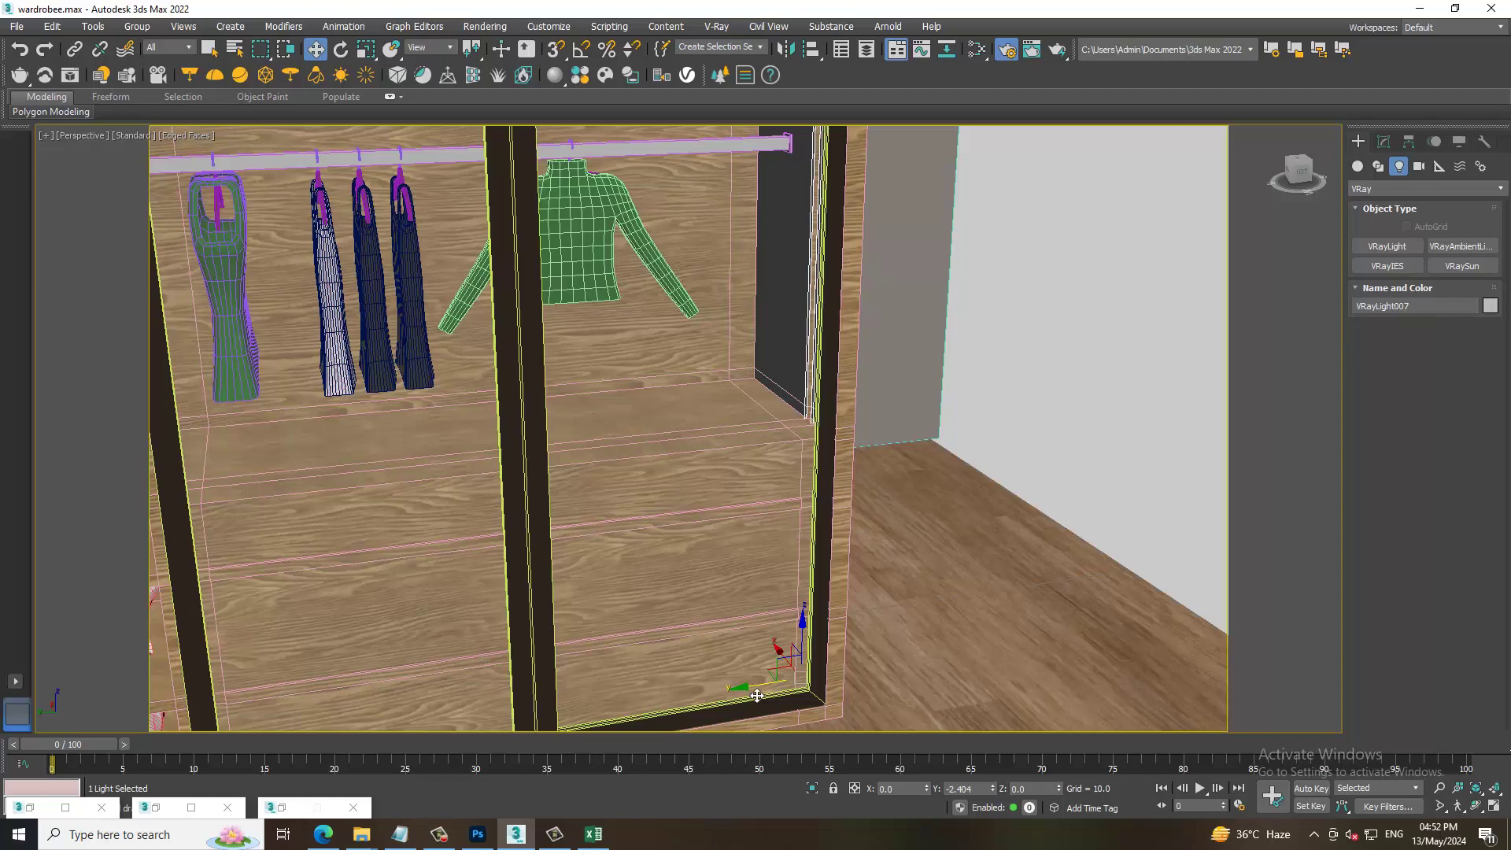
- Zoom out to a raised view showing the whole wardrobe
scroll(864, 465, "down", 3)
scroll(900, 465, "down", 3)
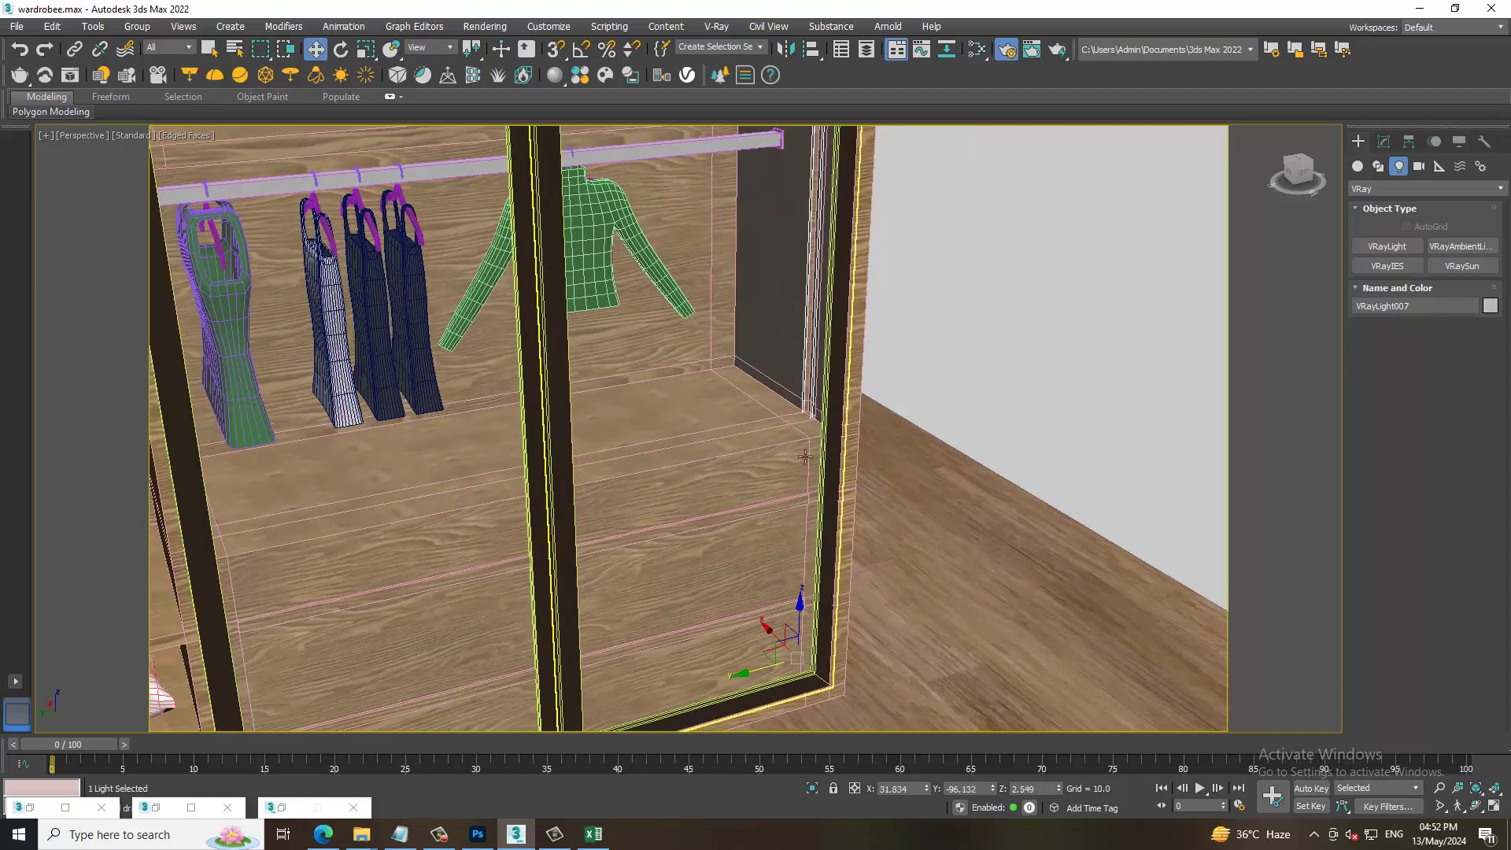
scroll(770, 429, "down", 5)
scroll(770, 430, "up", 3)
mouse_move(771, 430)
middle_mouse_down("alt")
mouse_move(776, 499)
mouse_move(937, 502)
mouse_move(779, 480)
middle_mouse_up("alt")
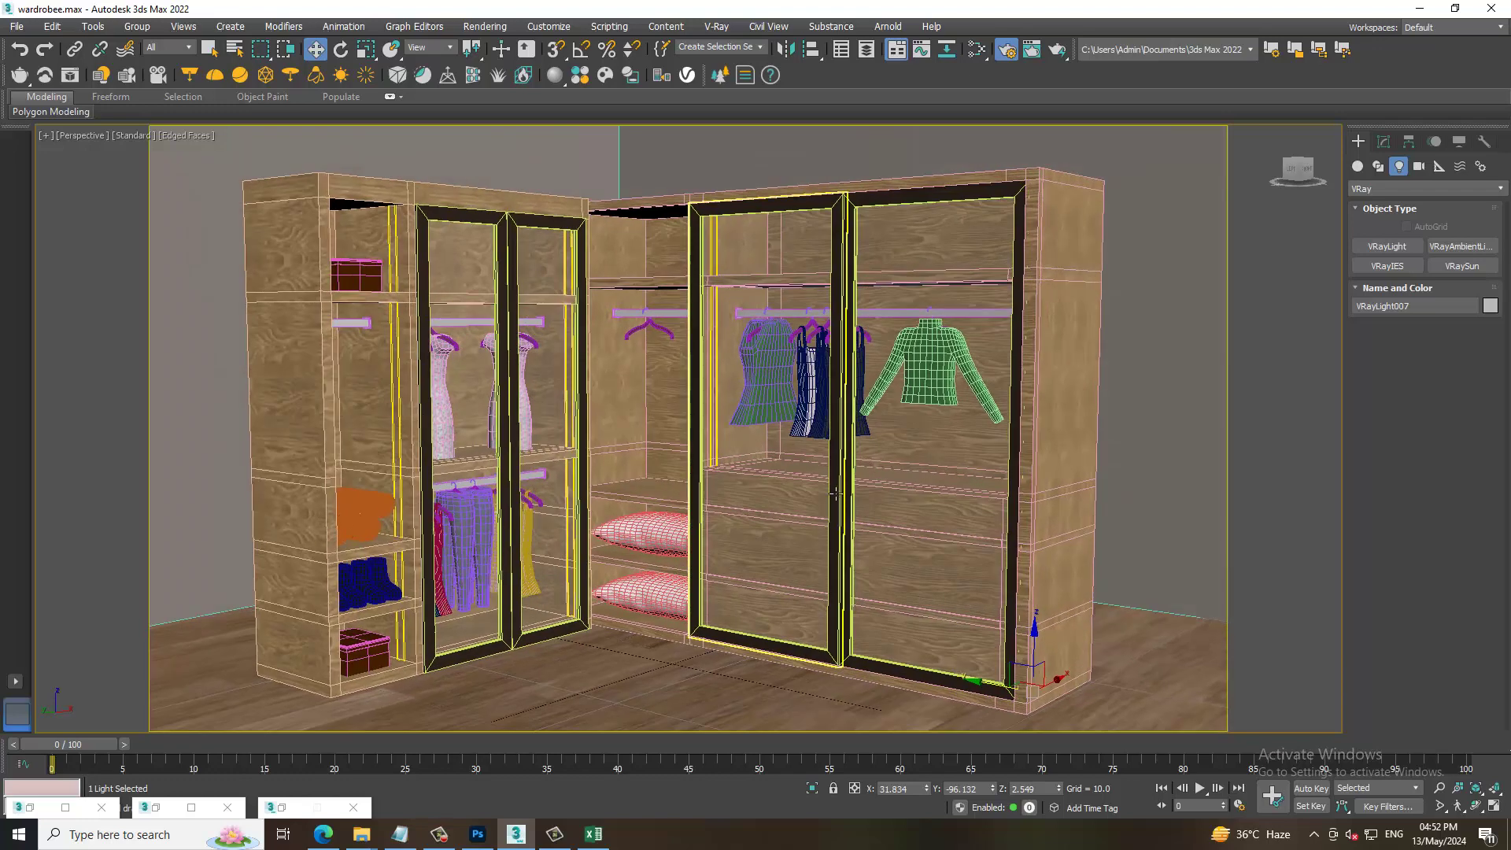
left_click(485, 28)
key("Escape")
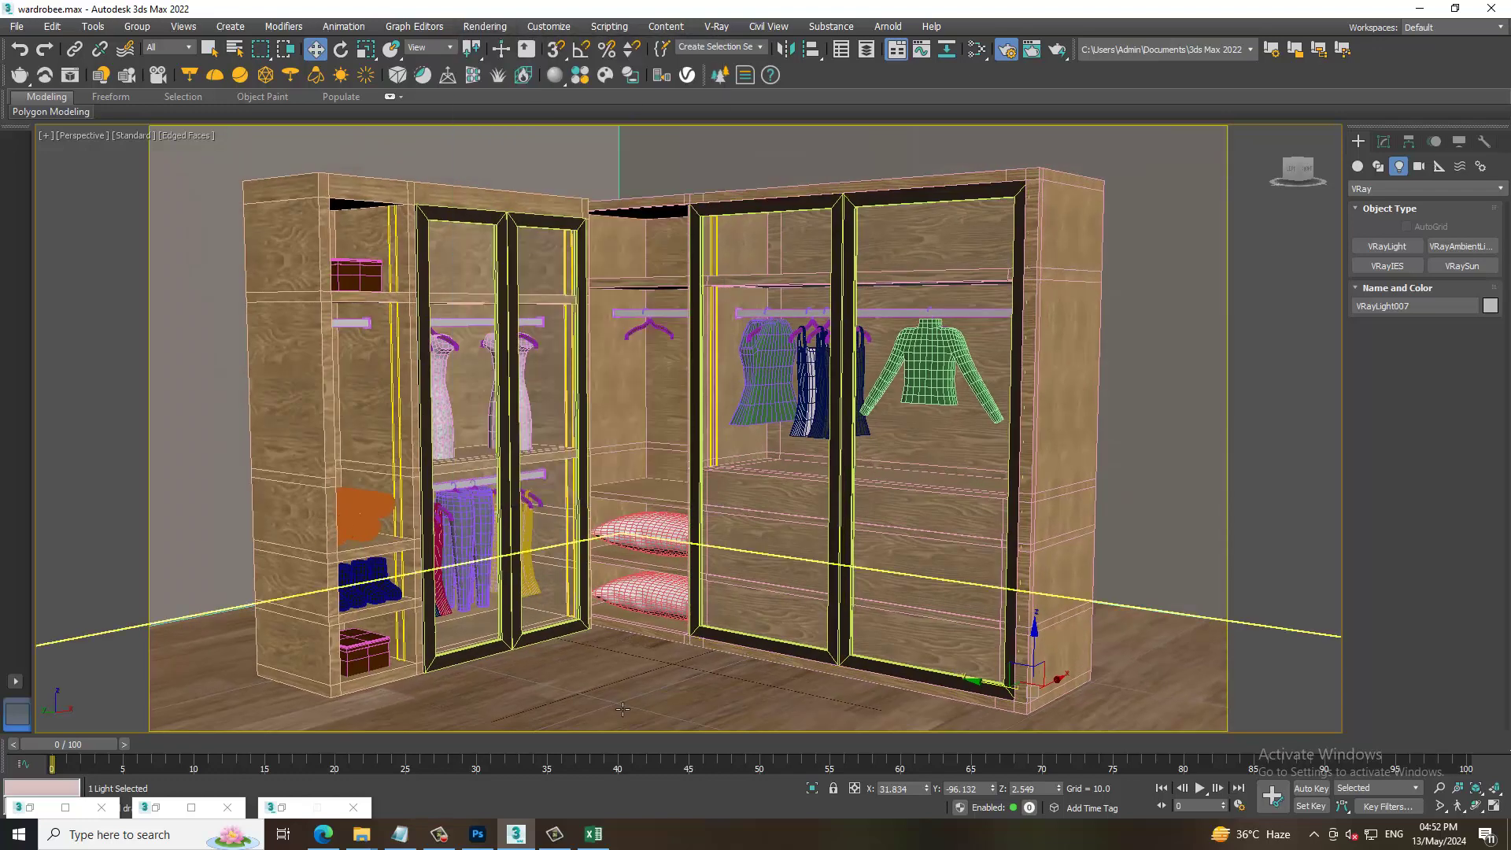
- In the Slate Material Editor, bring up Material #39's parameters after previewing Material #40
key("m")
scroll(578, 527, "down", 3)
scroll(569, 597, "down", 3)
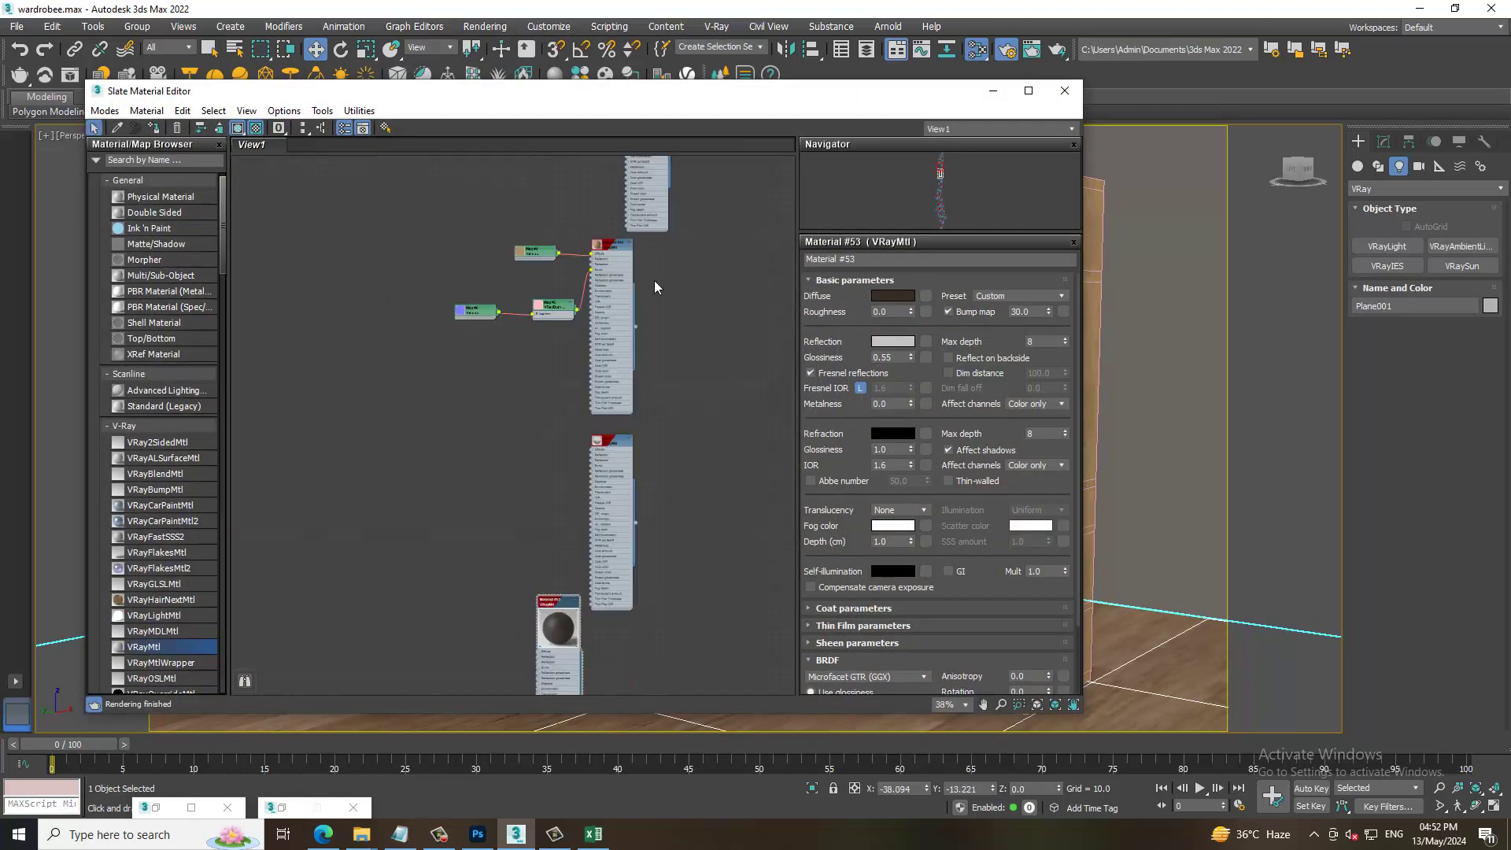
scroll(611, 476, "up", 3)
scroll(622, 449, "up", 3)
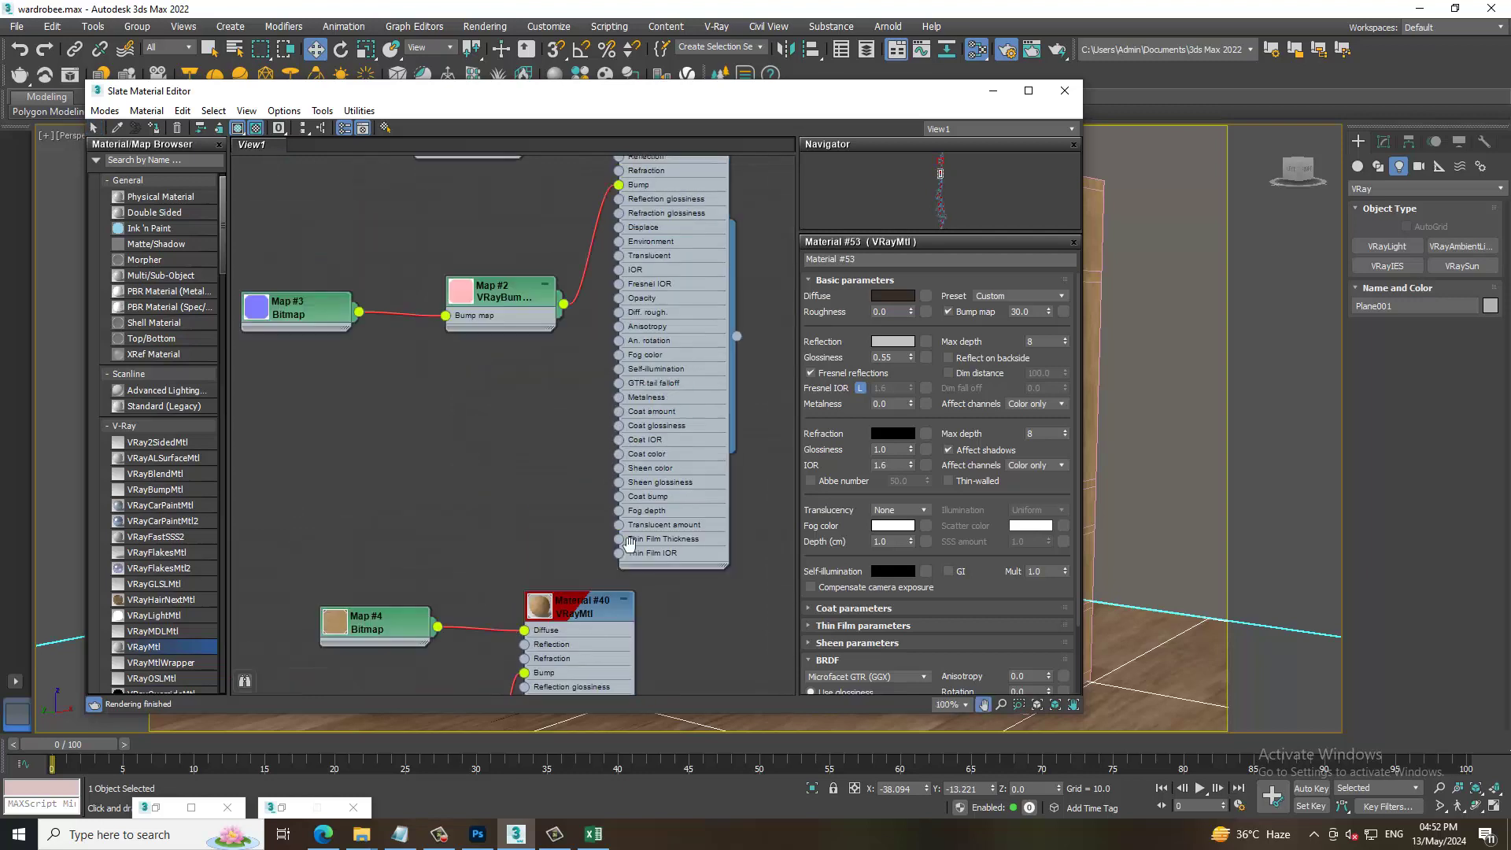
middle_click_drag(668, 232, 634, 417)
double_click(637, 307)
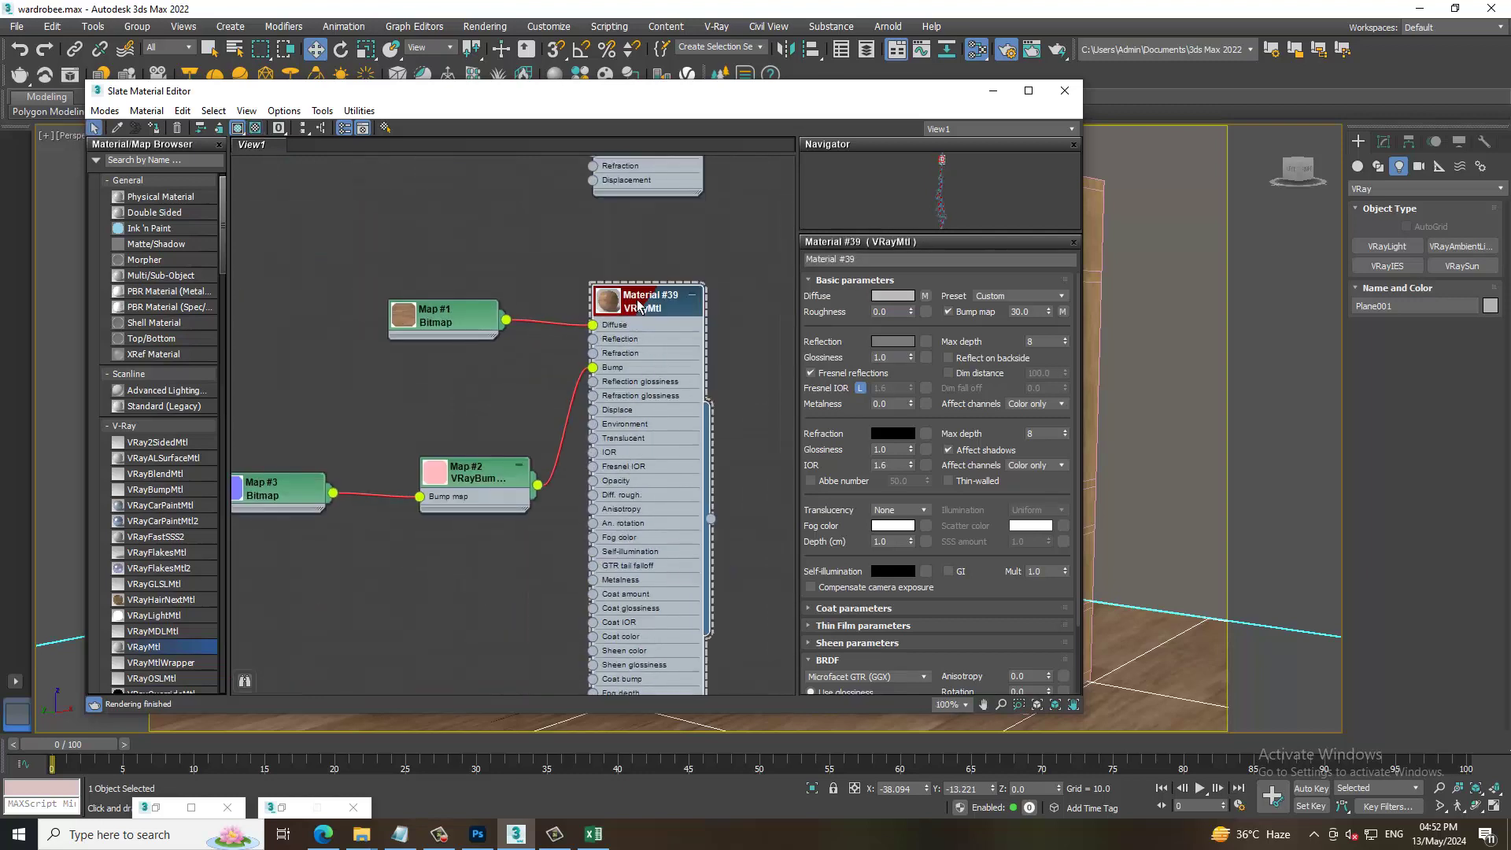
middle_click_drag(633, 606, 669, 227)
double_click(600, 406)
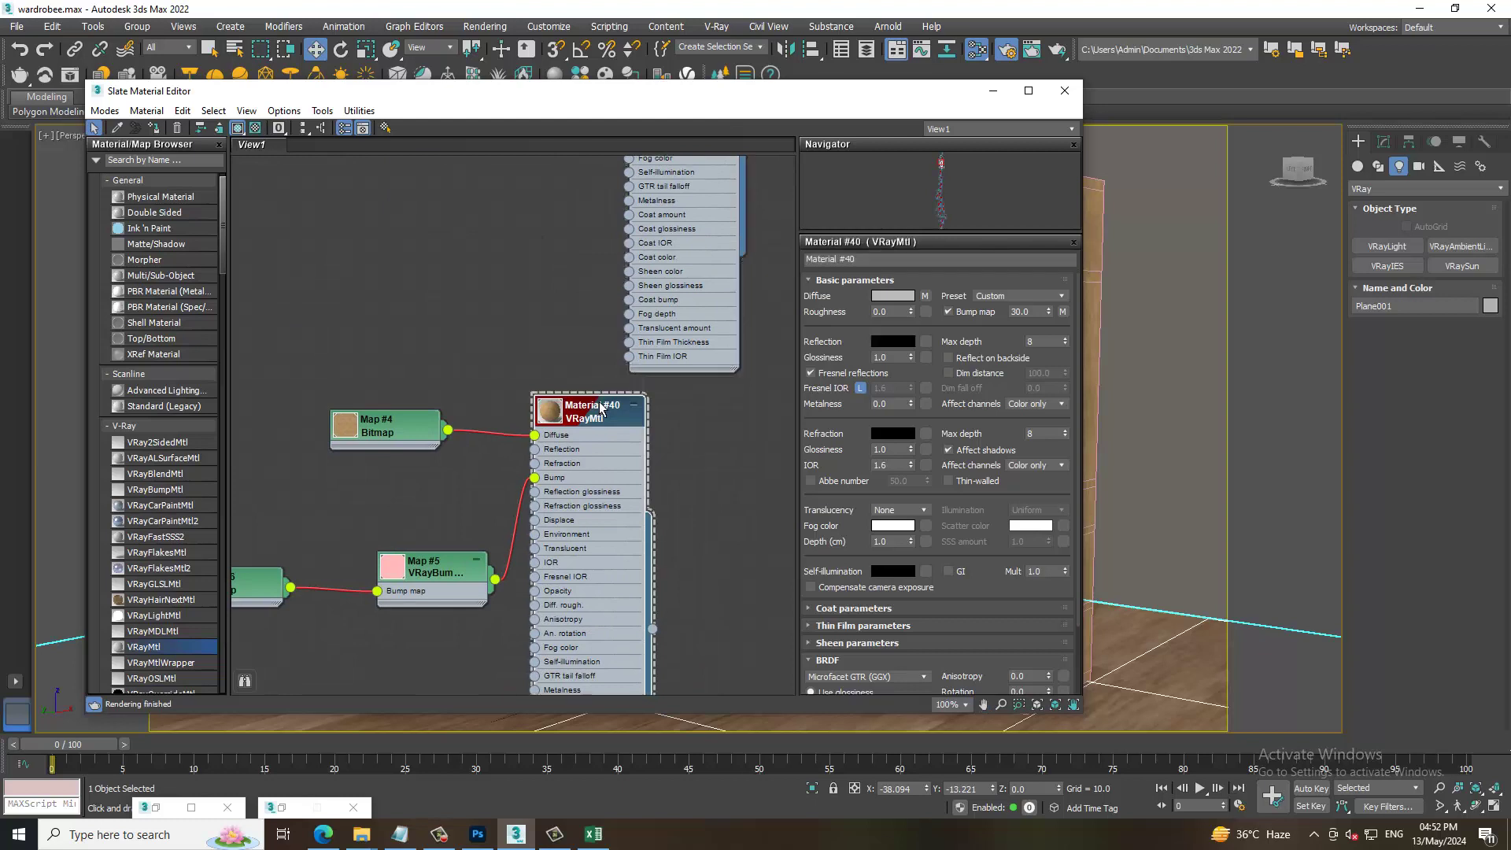
double_click(547, 411)
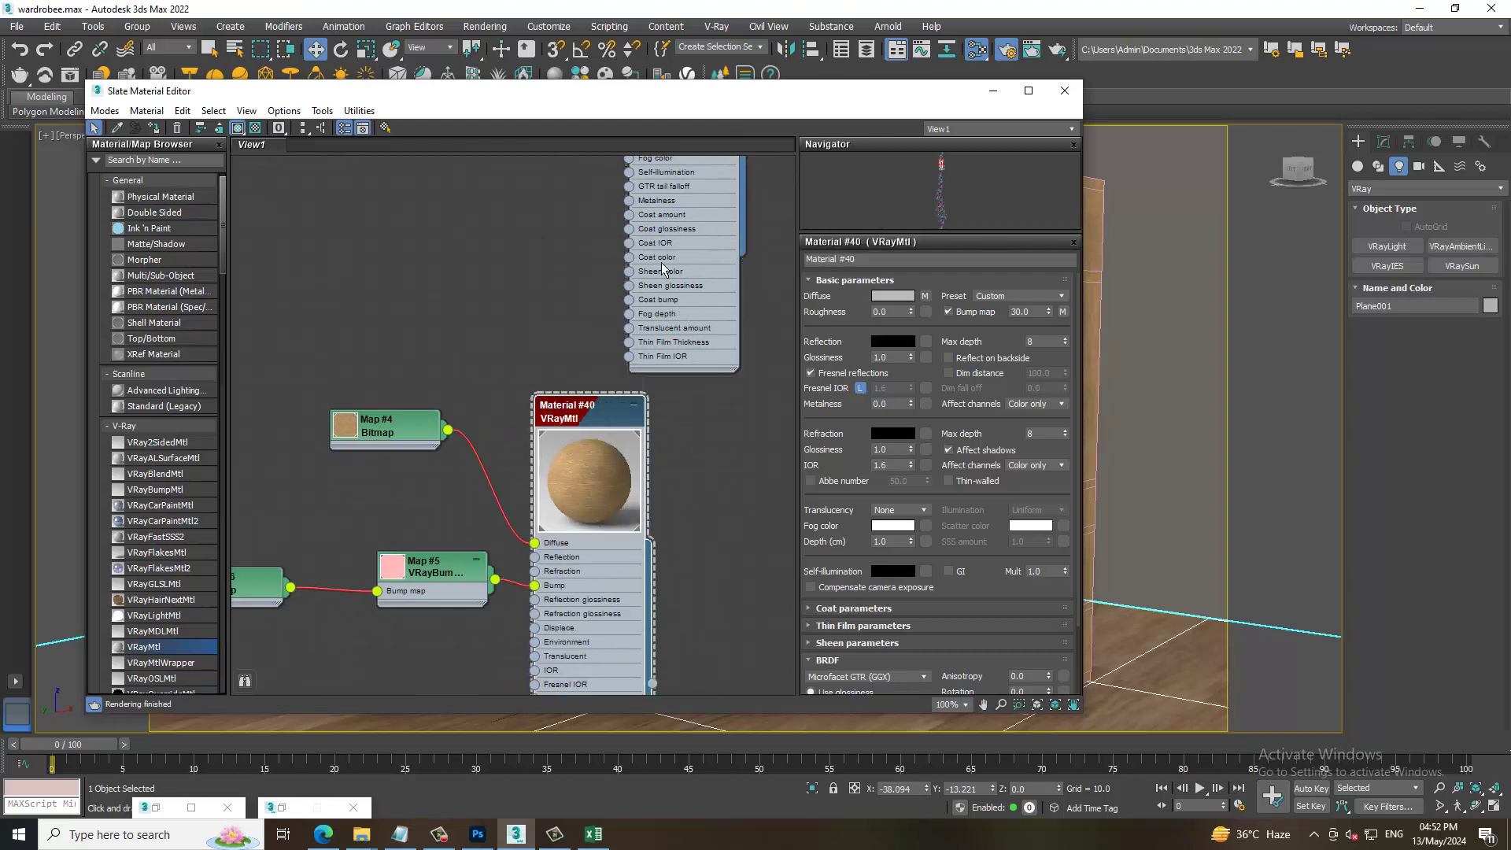
middle_click_drag(661, 269, 649, 679)
double_click(614, 224)
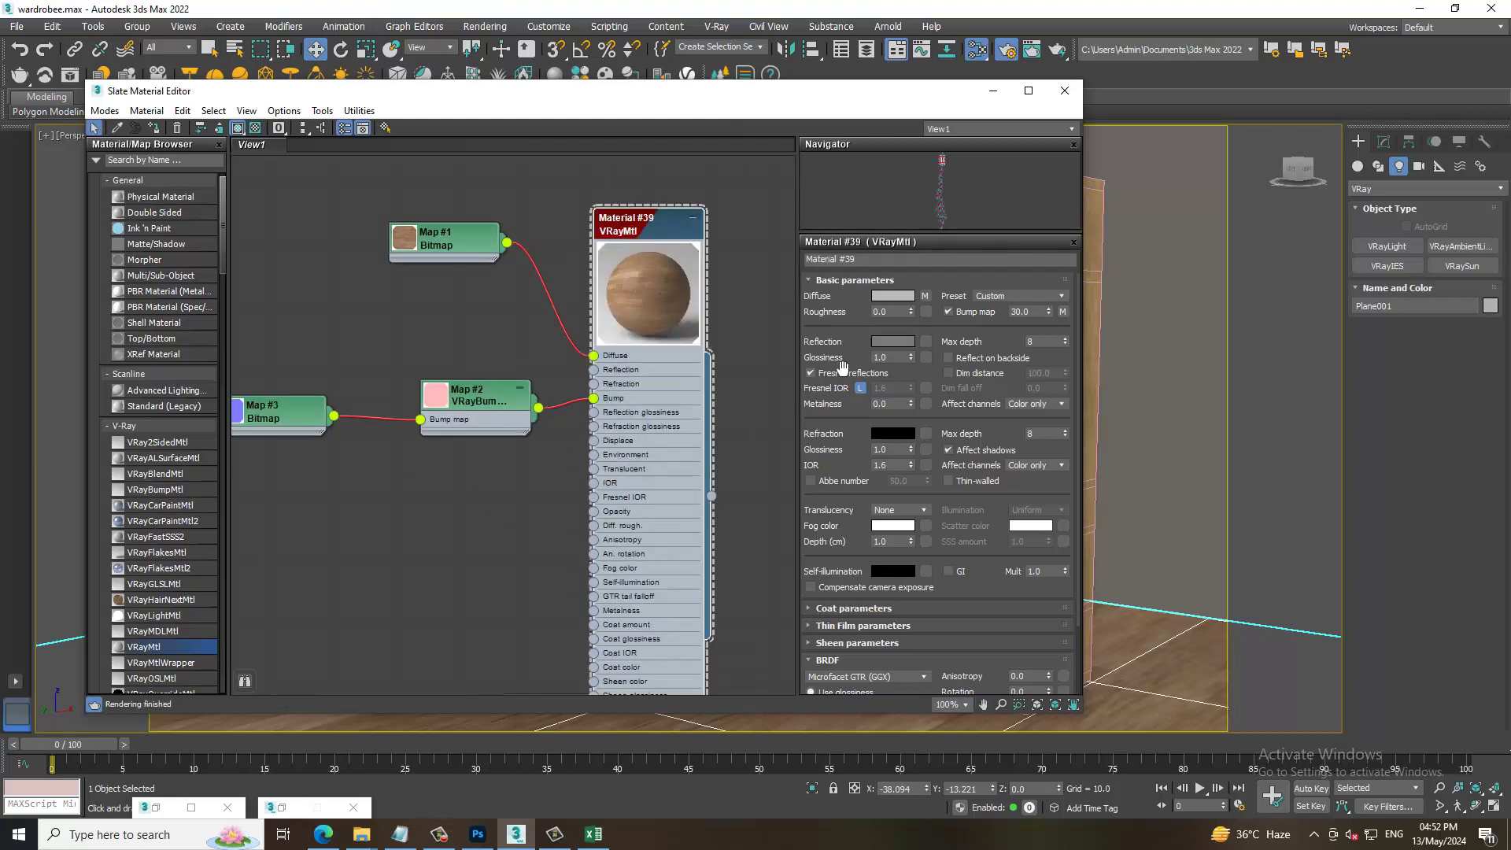
- Darken Material #39's reflection to grey 10, test-render, then set reflection glossiness 0.86
left_click(890, 341)
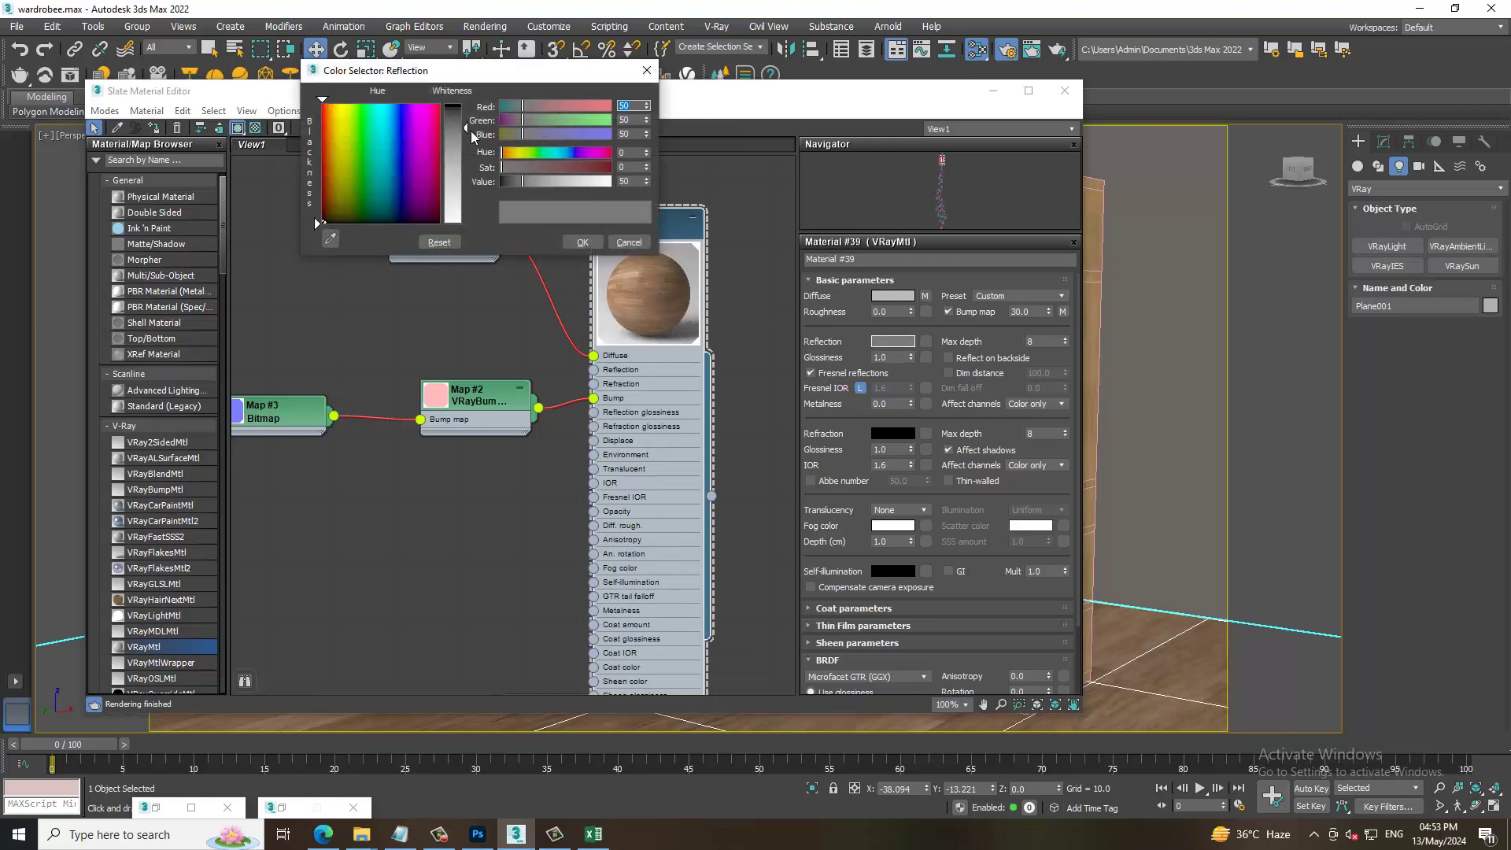
left_click_drag(472, 134, 466, 111)
left_click(582, 241)
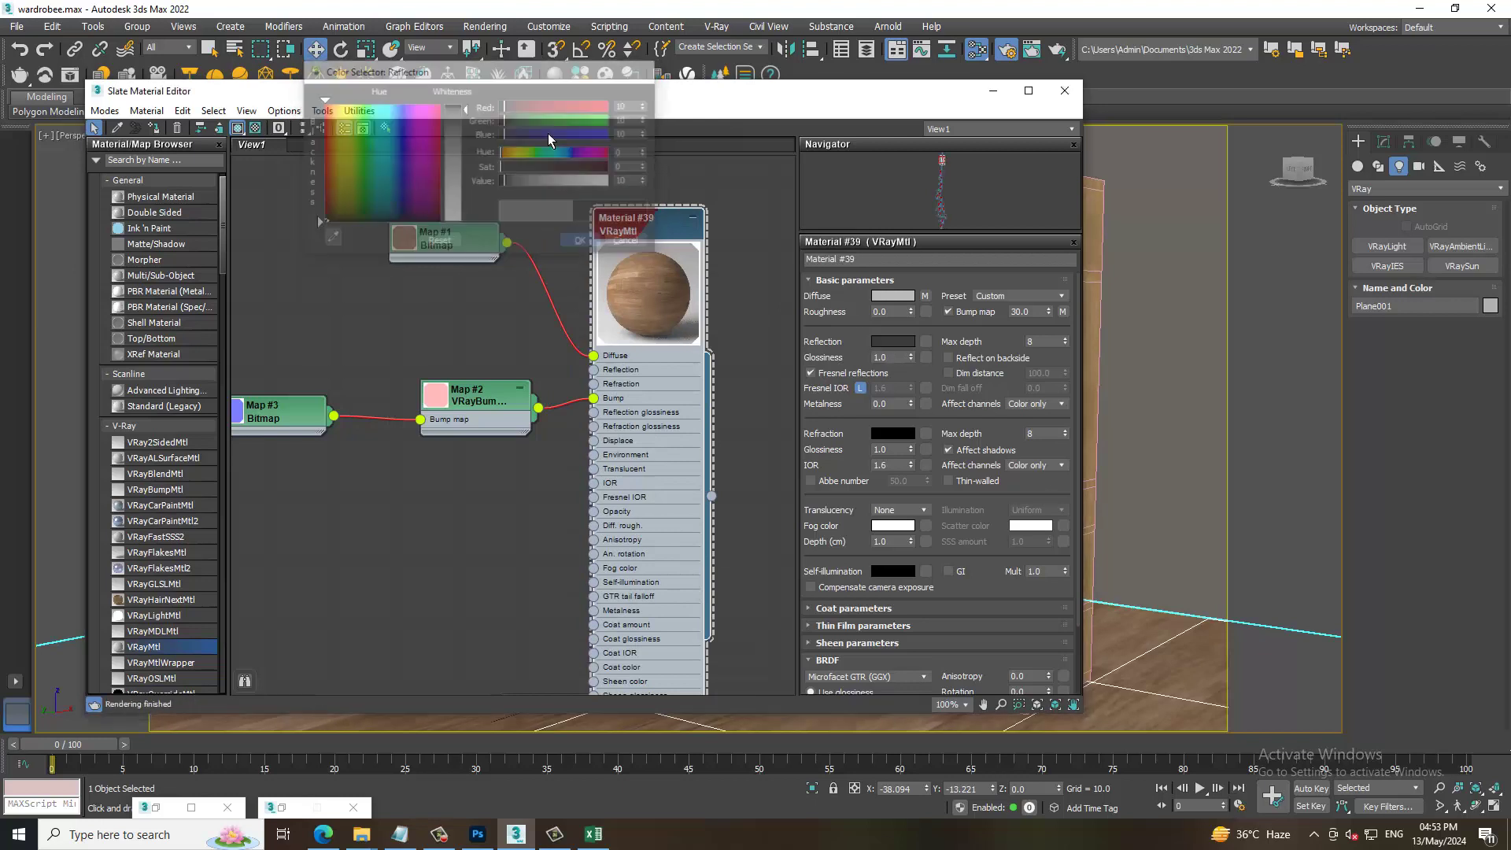
left_click(485, 26)
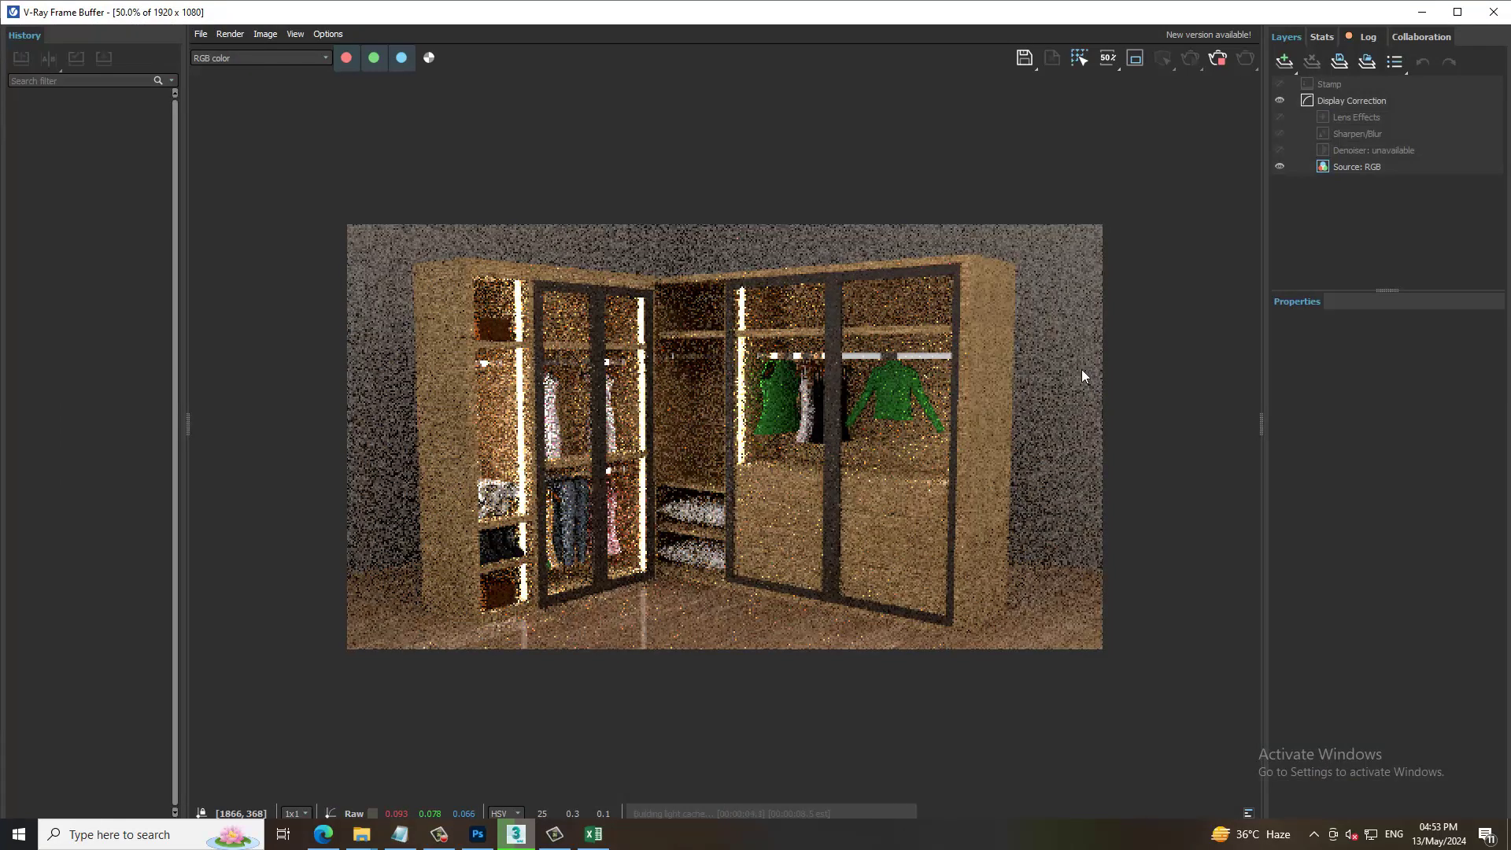
left_click(1422, 11)
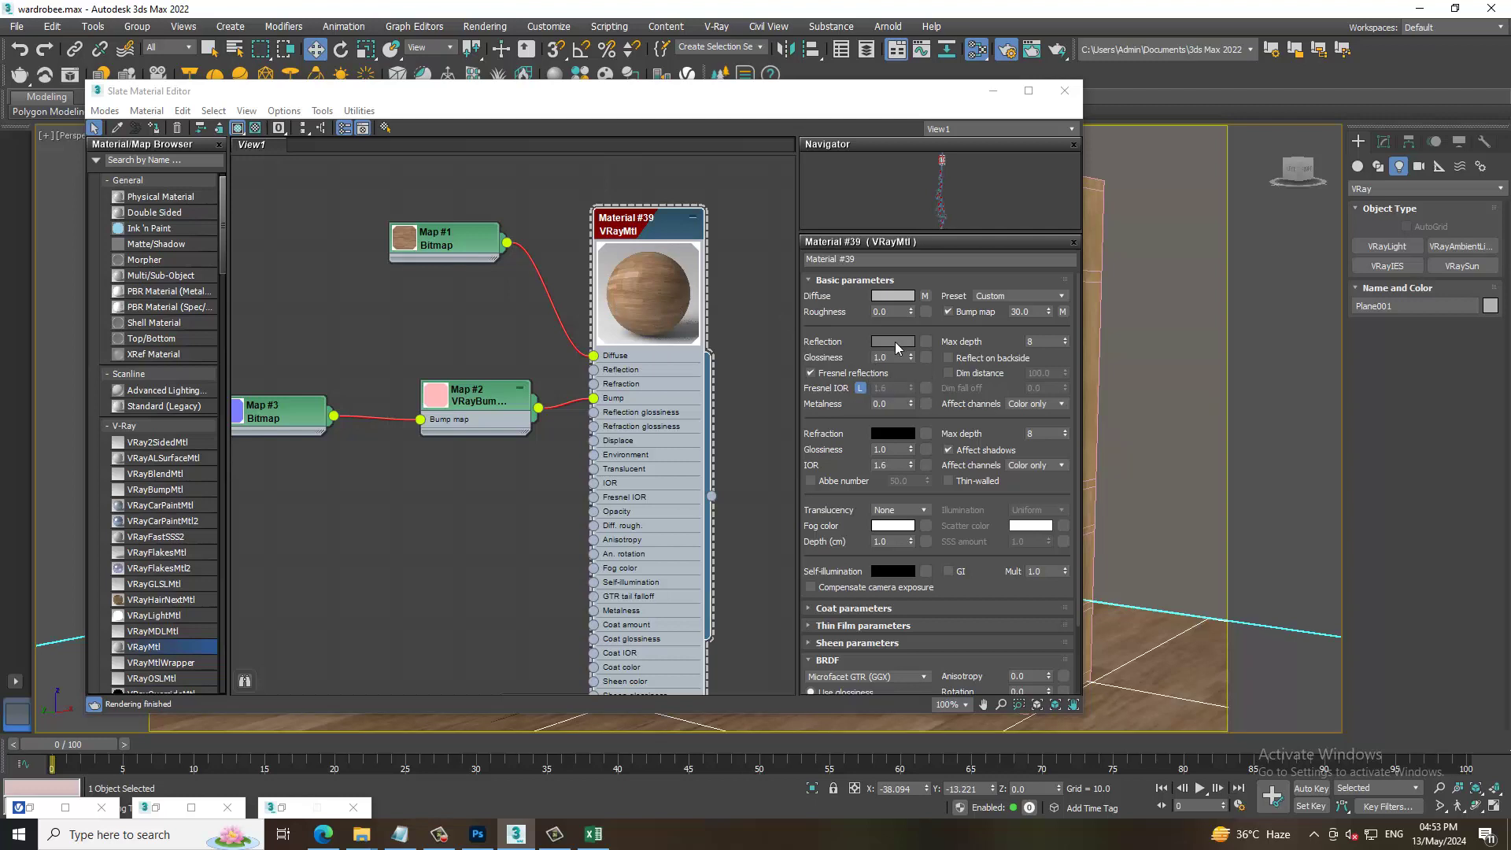
left_click_drag(909, 360, 912, 385)
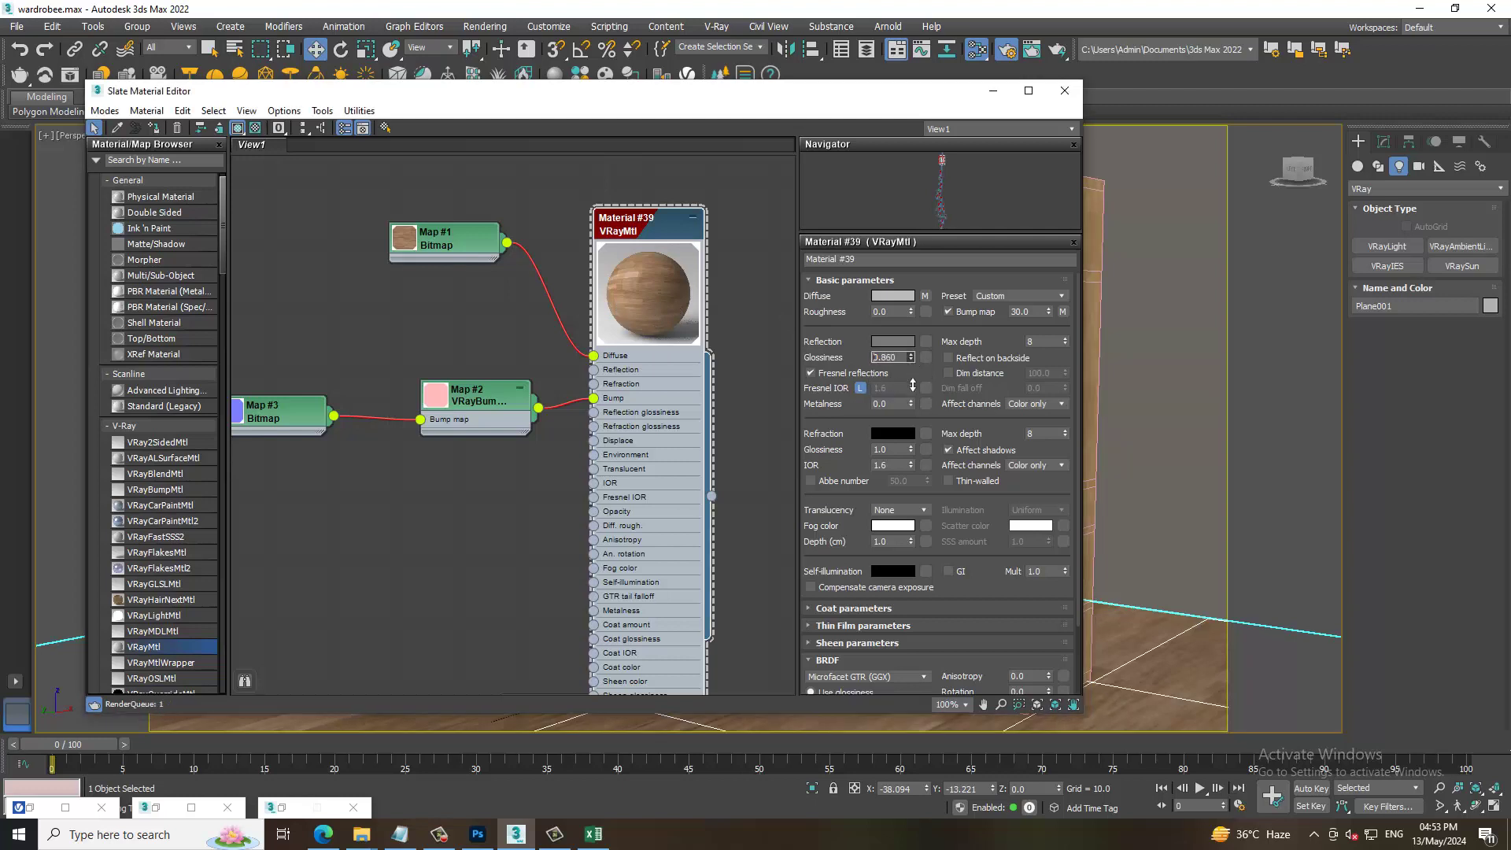
left_click(993, 91)
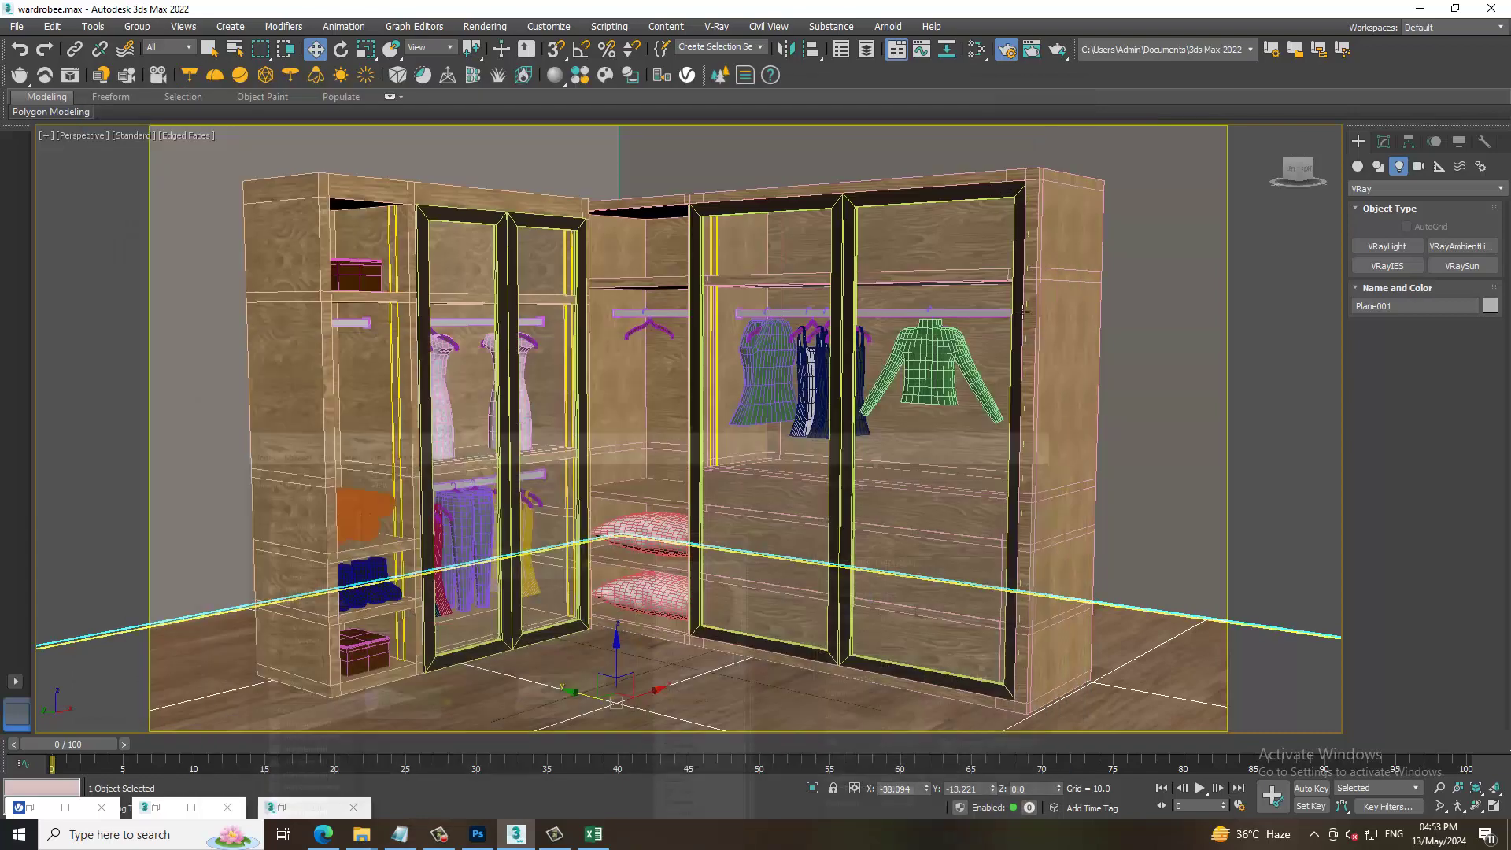
key("shift+q")
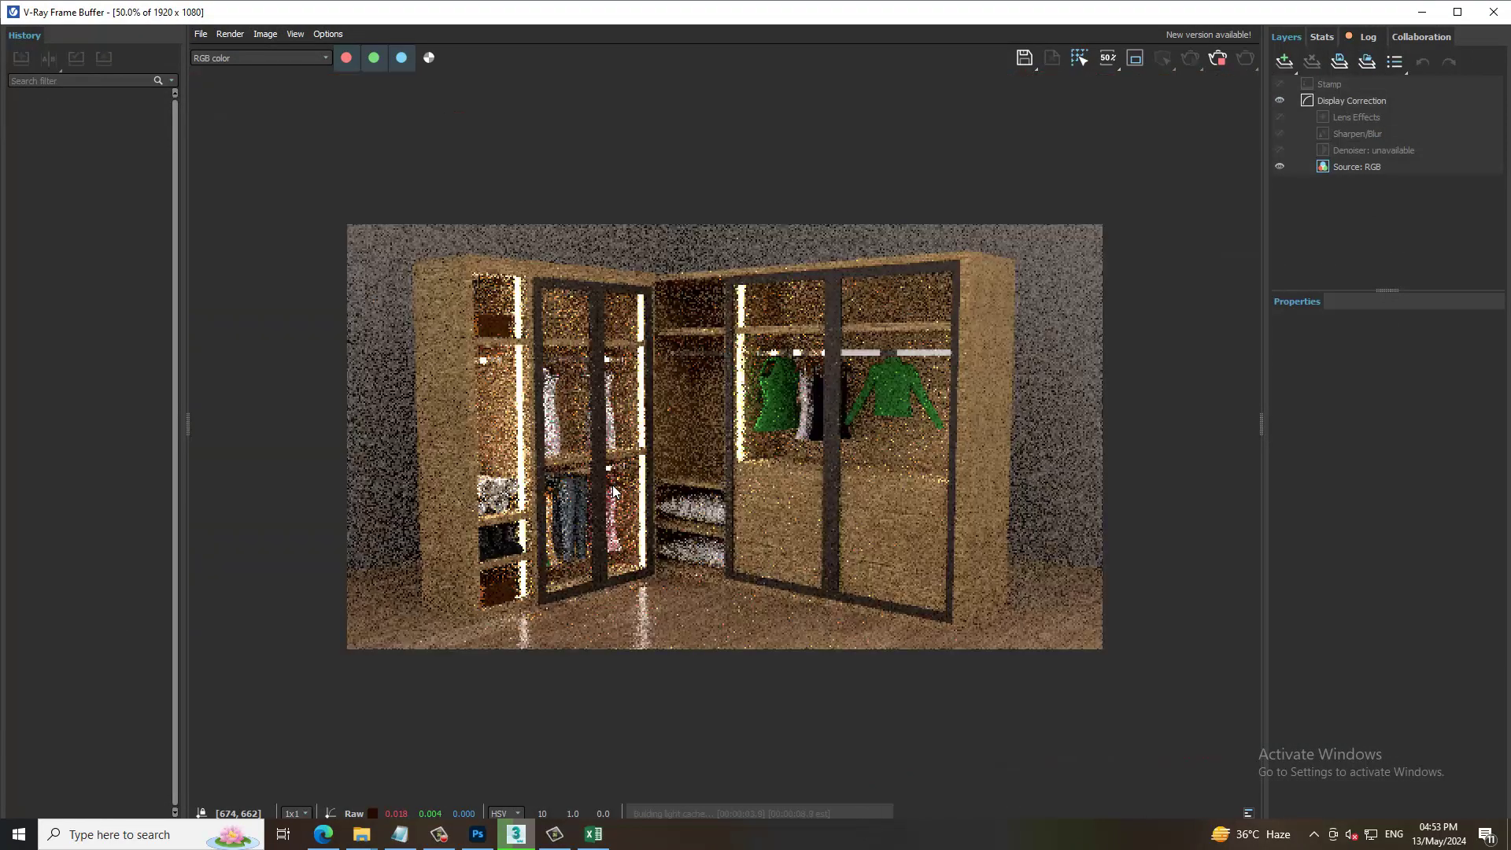
scroll(613, 492, "up", 3)
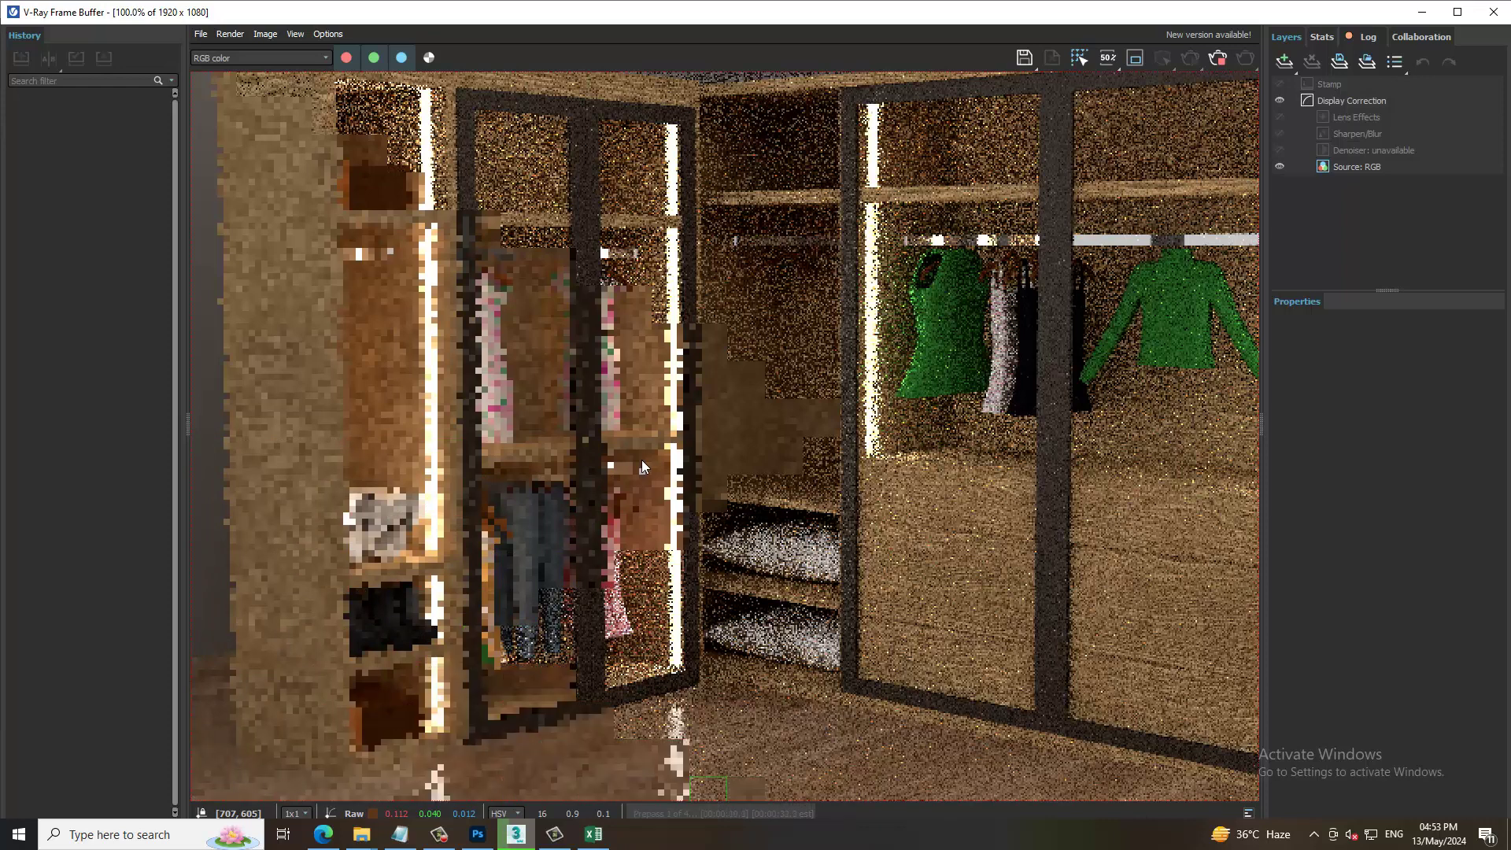
scroll(641, 464, "down", 1)
scroll(739, 391, "down", 1)
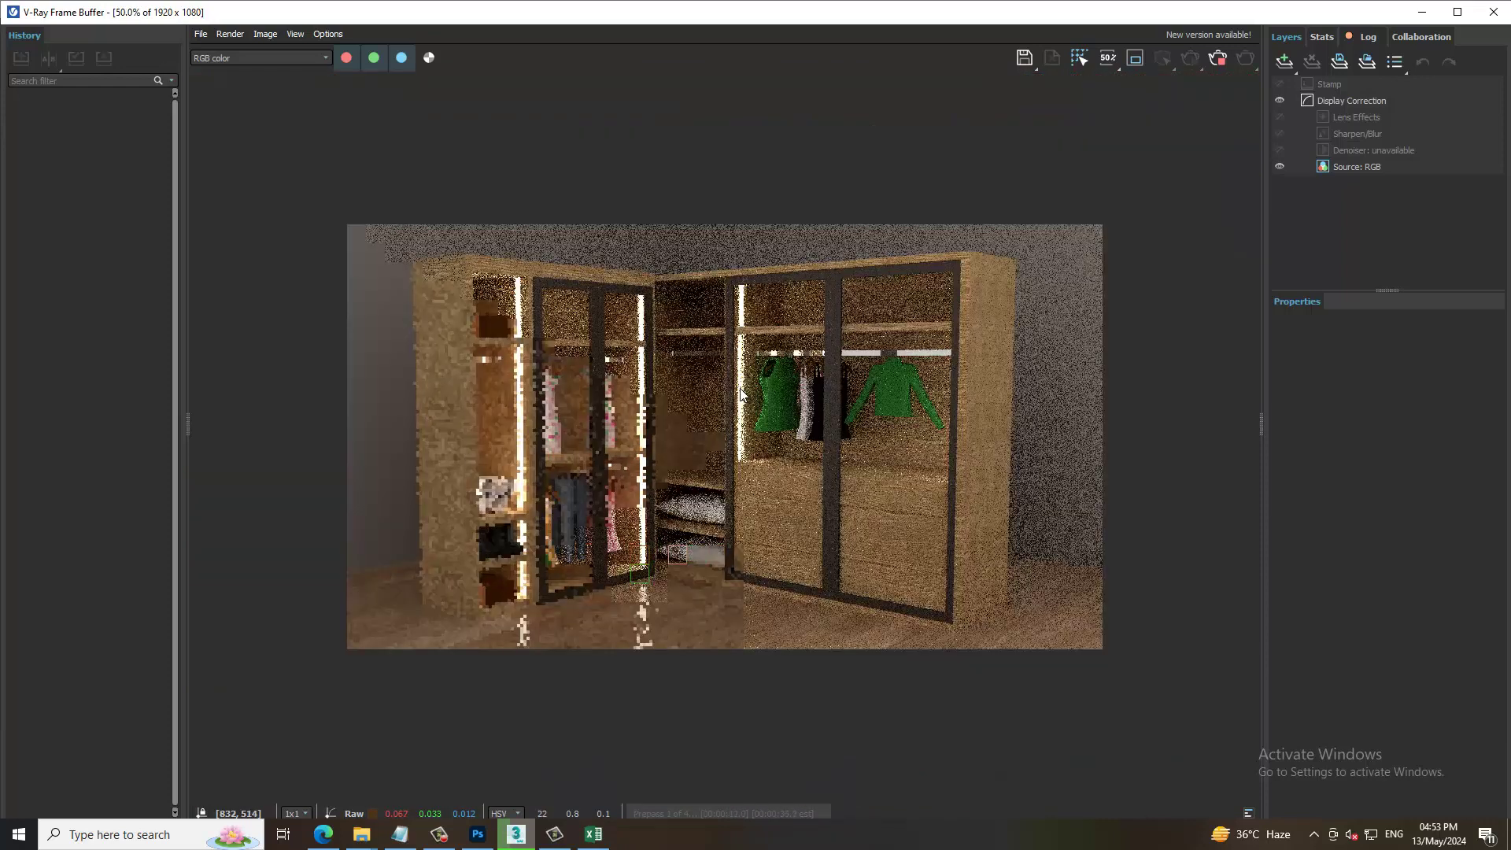
scroll(739, 391, "up", 1)
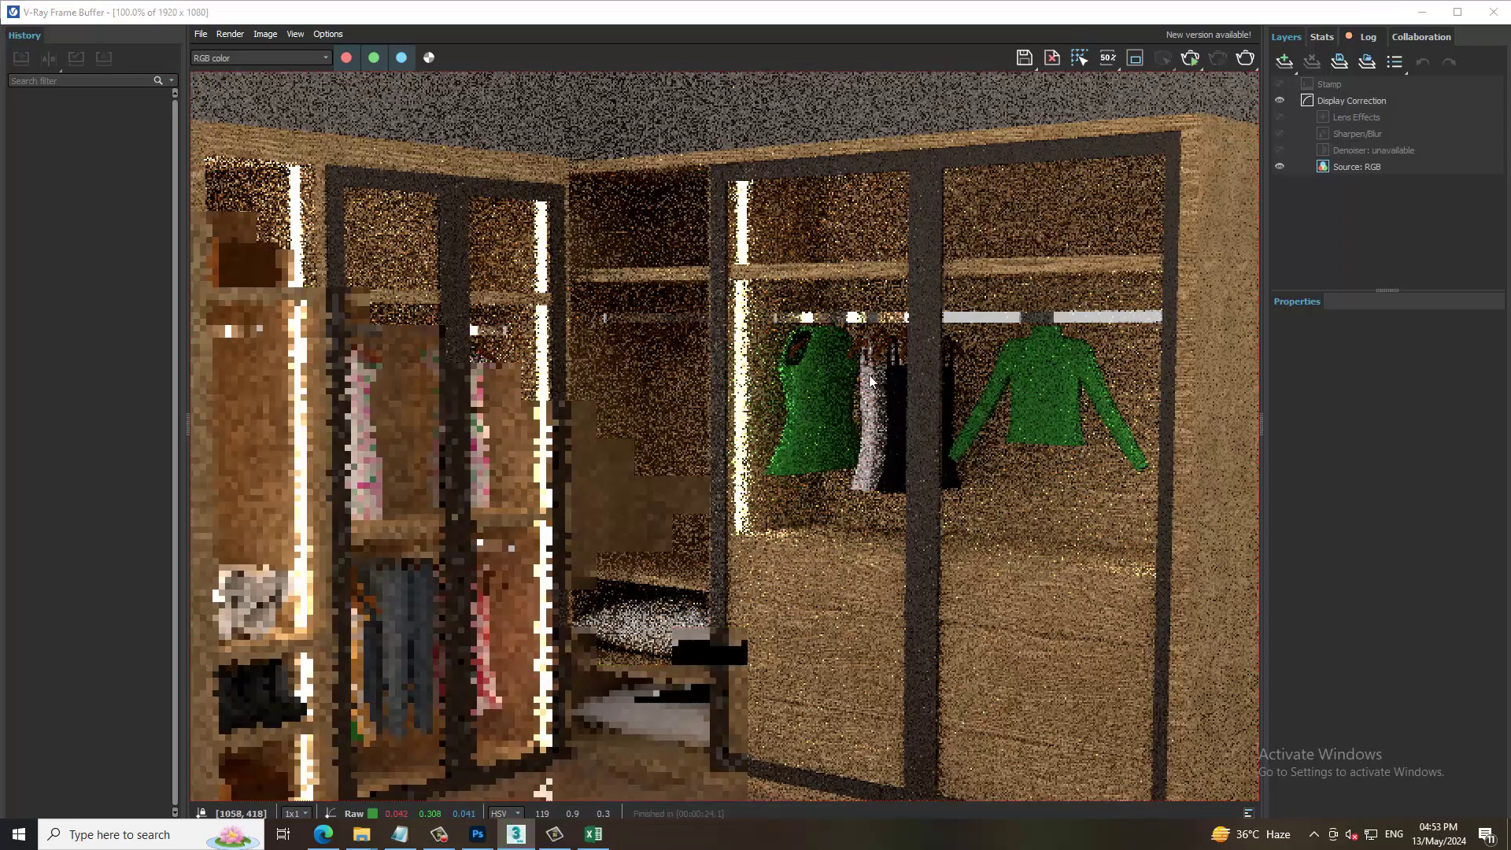
left_click(1493, 12)
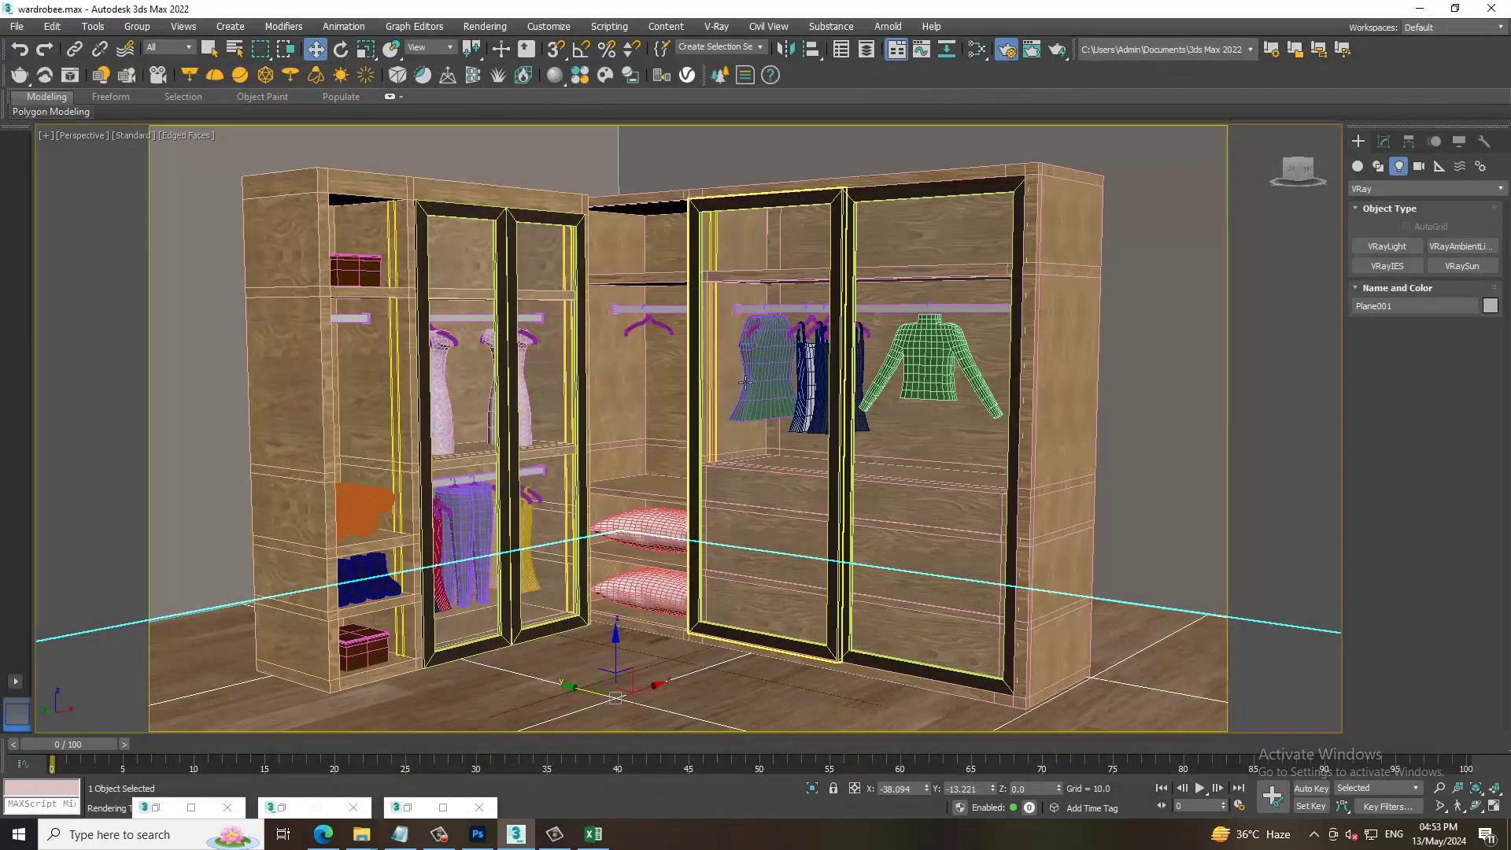
- Attempt to clone the right wardrobe door frame, then cancel the copy
left_click(717, 361)
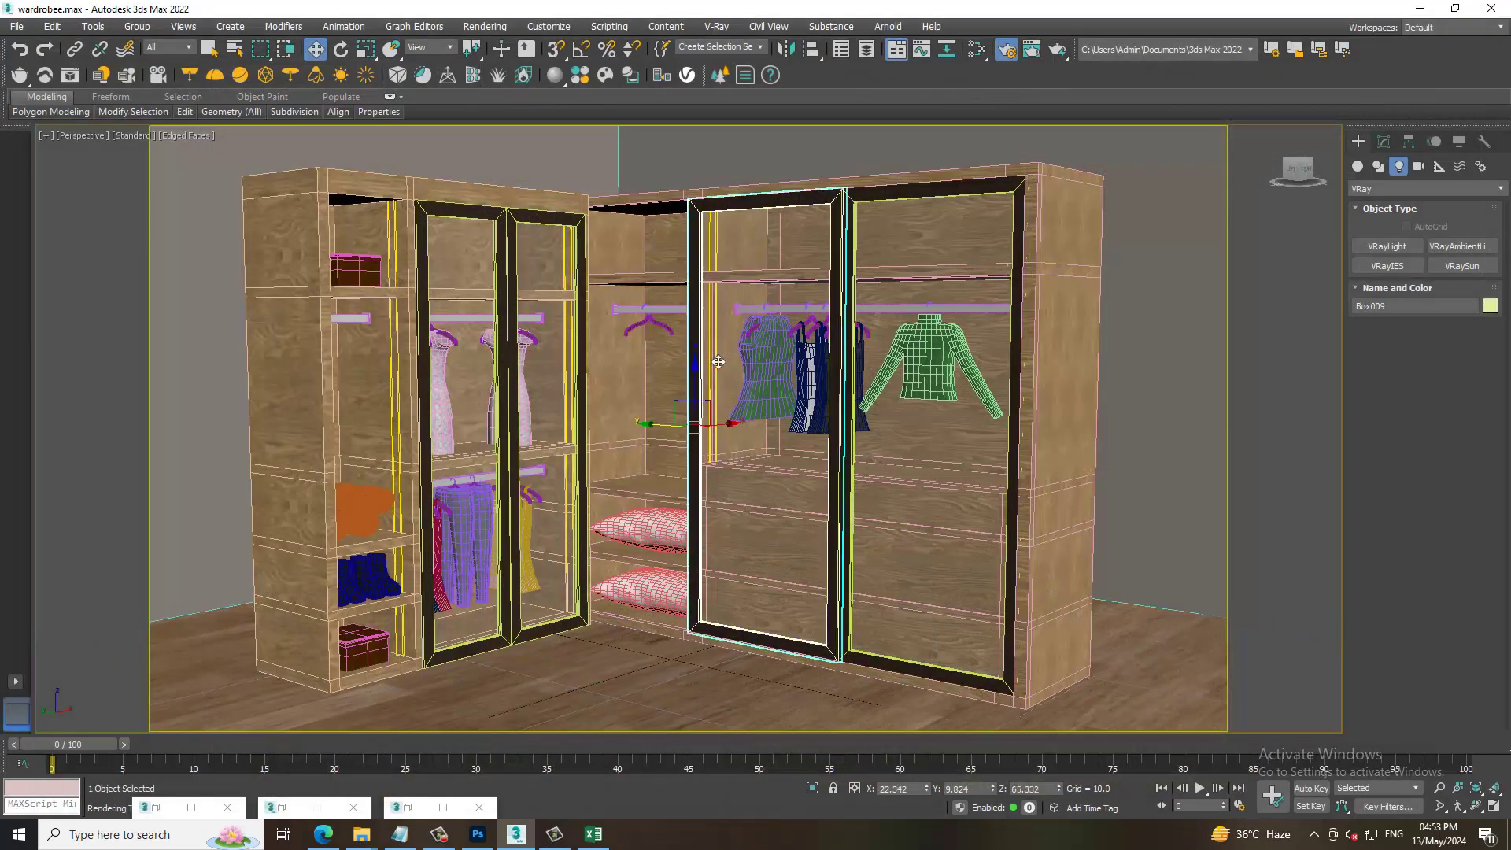
middle_click_drag(718, 361, 708, 363, "alt")
left_click_drag(718, 361, 645, 354, "shift")
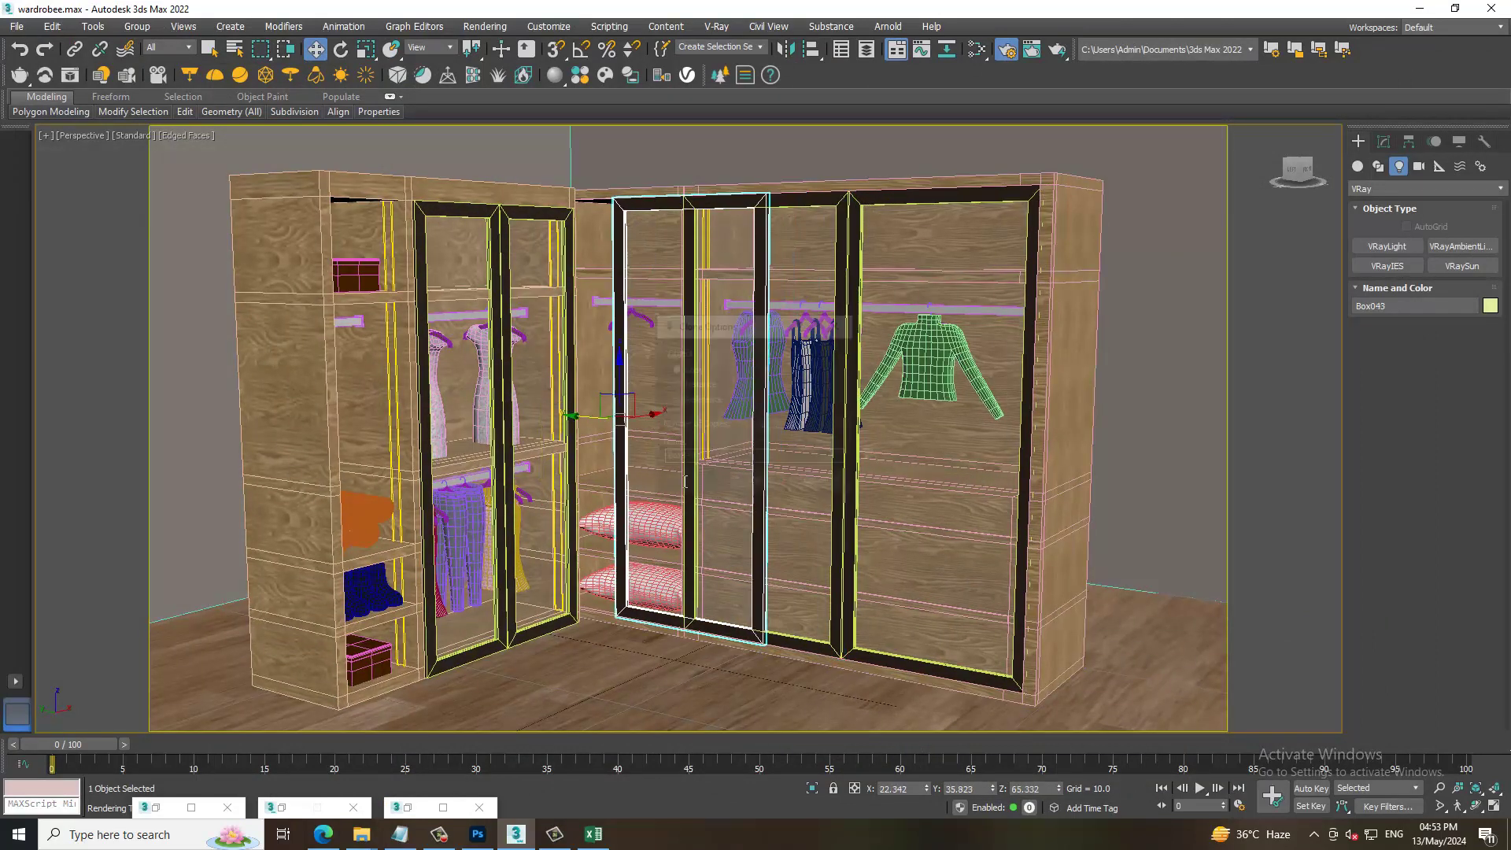
left_click(818, 483)
scroll(670, 396, "up", 4)
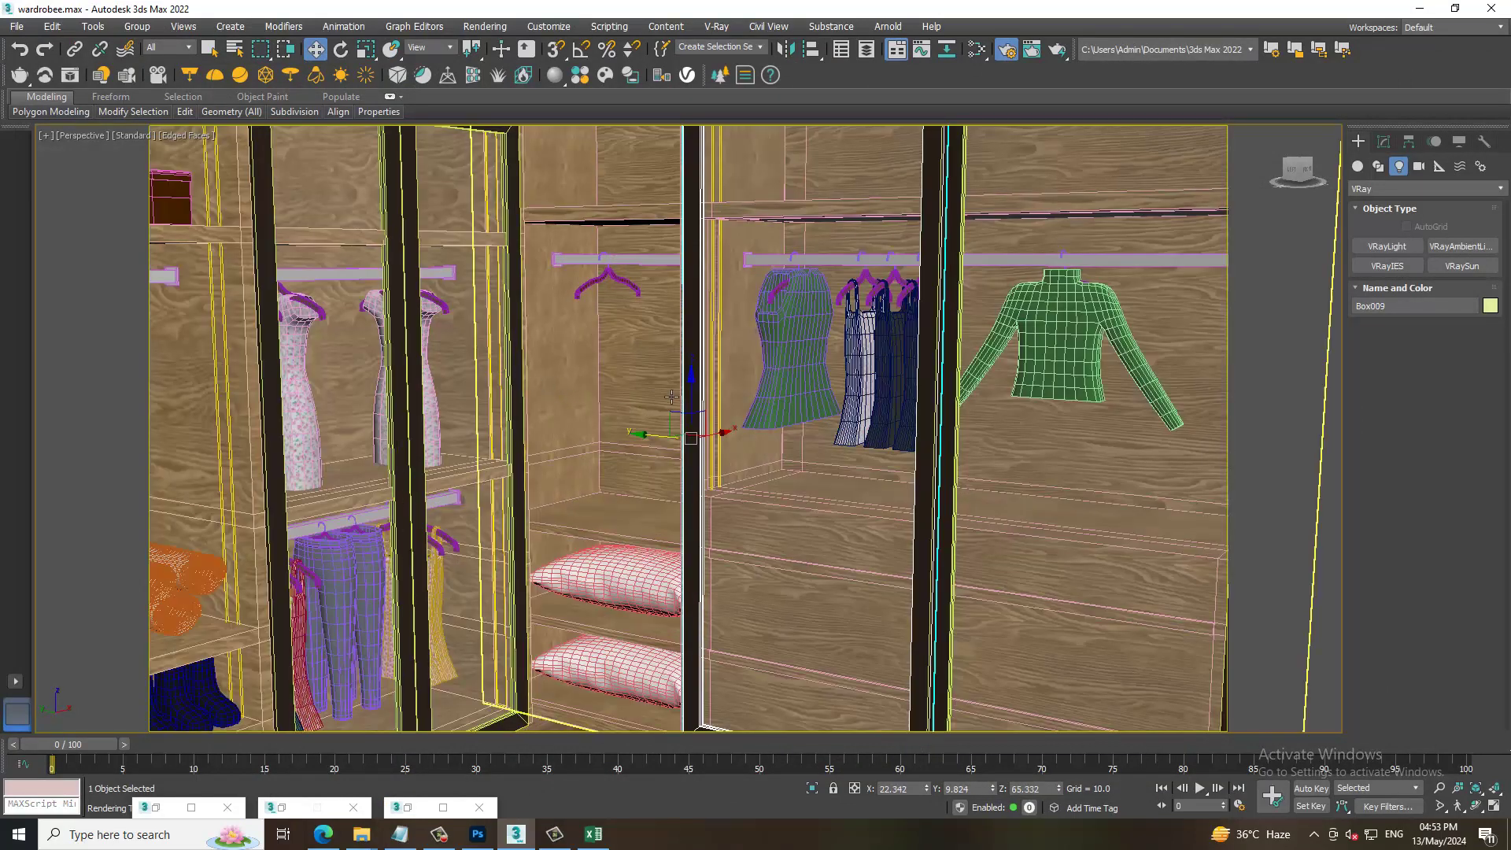
- Clone the thin vertical light strip as a copy, VRayLight008
left_click(718, 380)
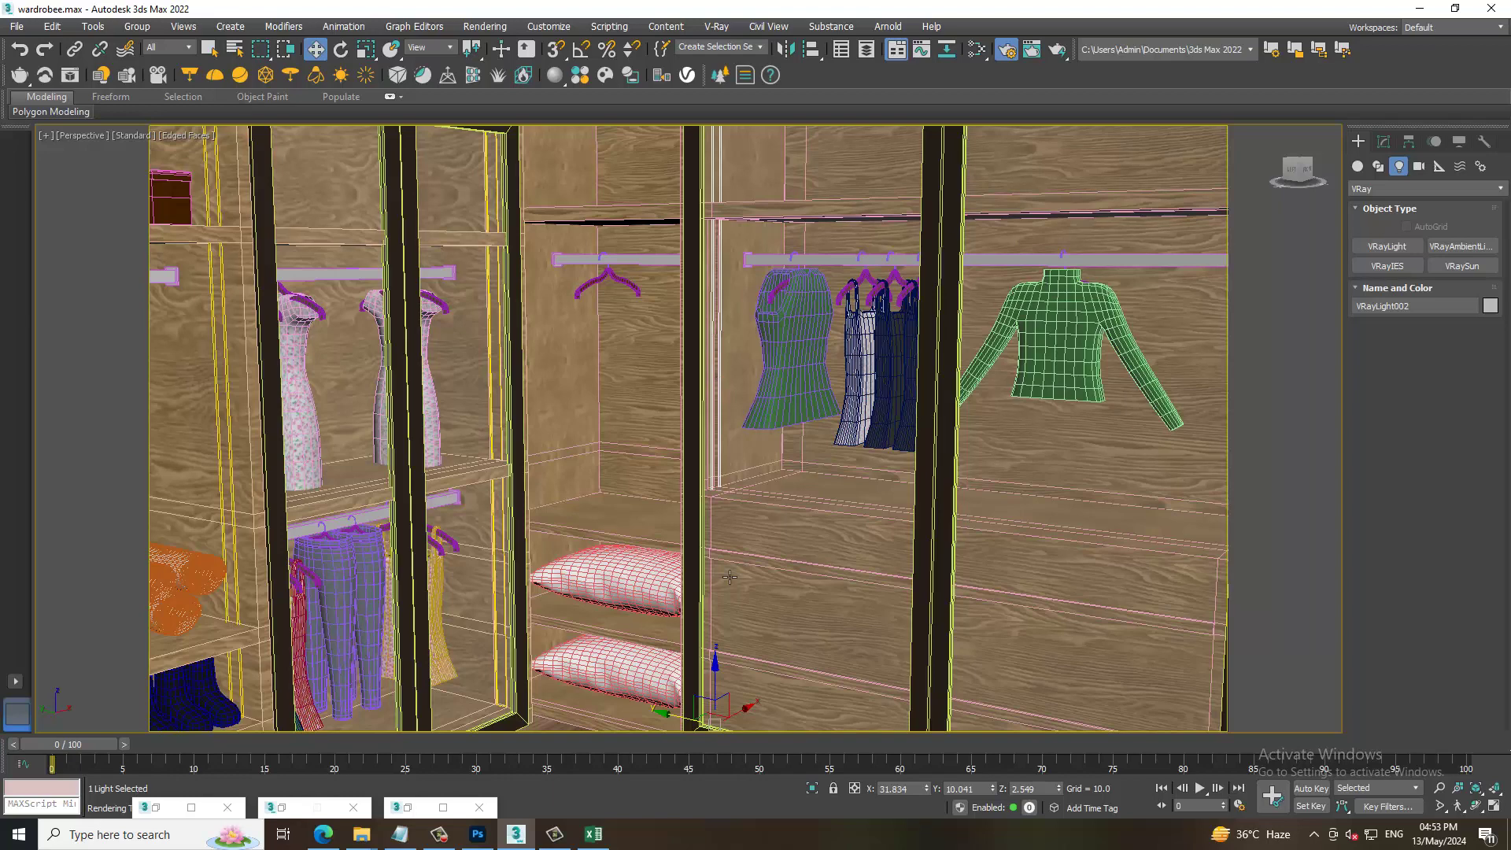
left_click_drag(693, 701, 510, 665, "shift")
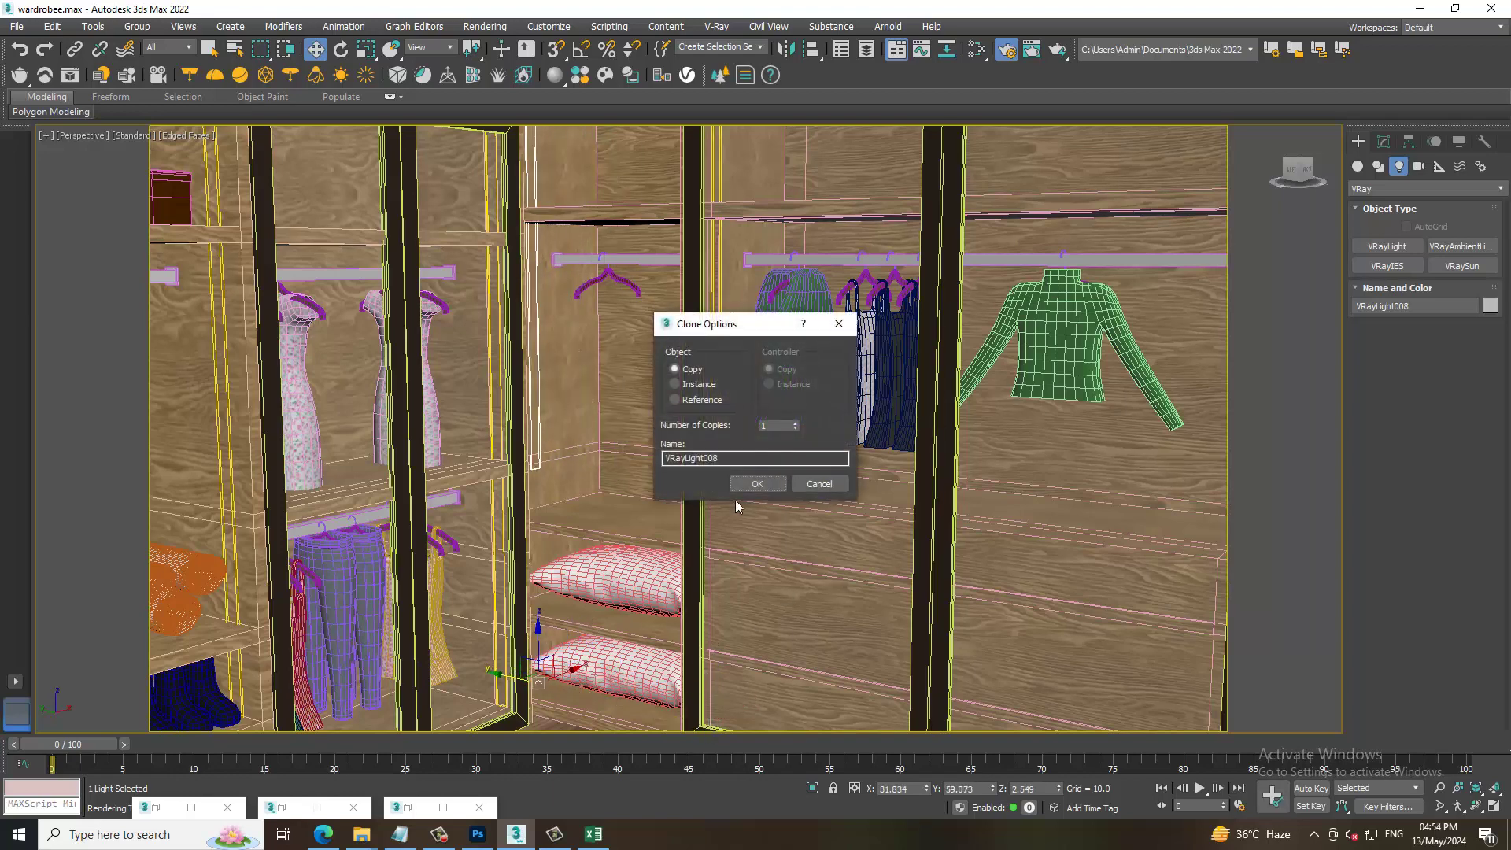
left_click(757, 483)
scroll(708, 494, "down", 4)
scroll(669, 494, "down", 3)
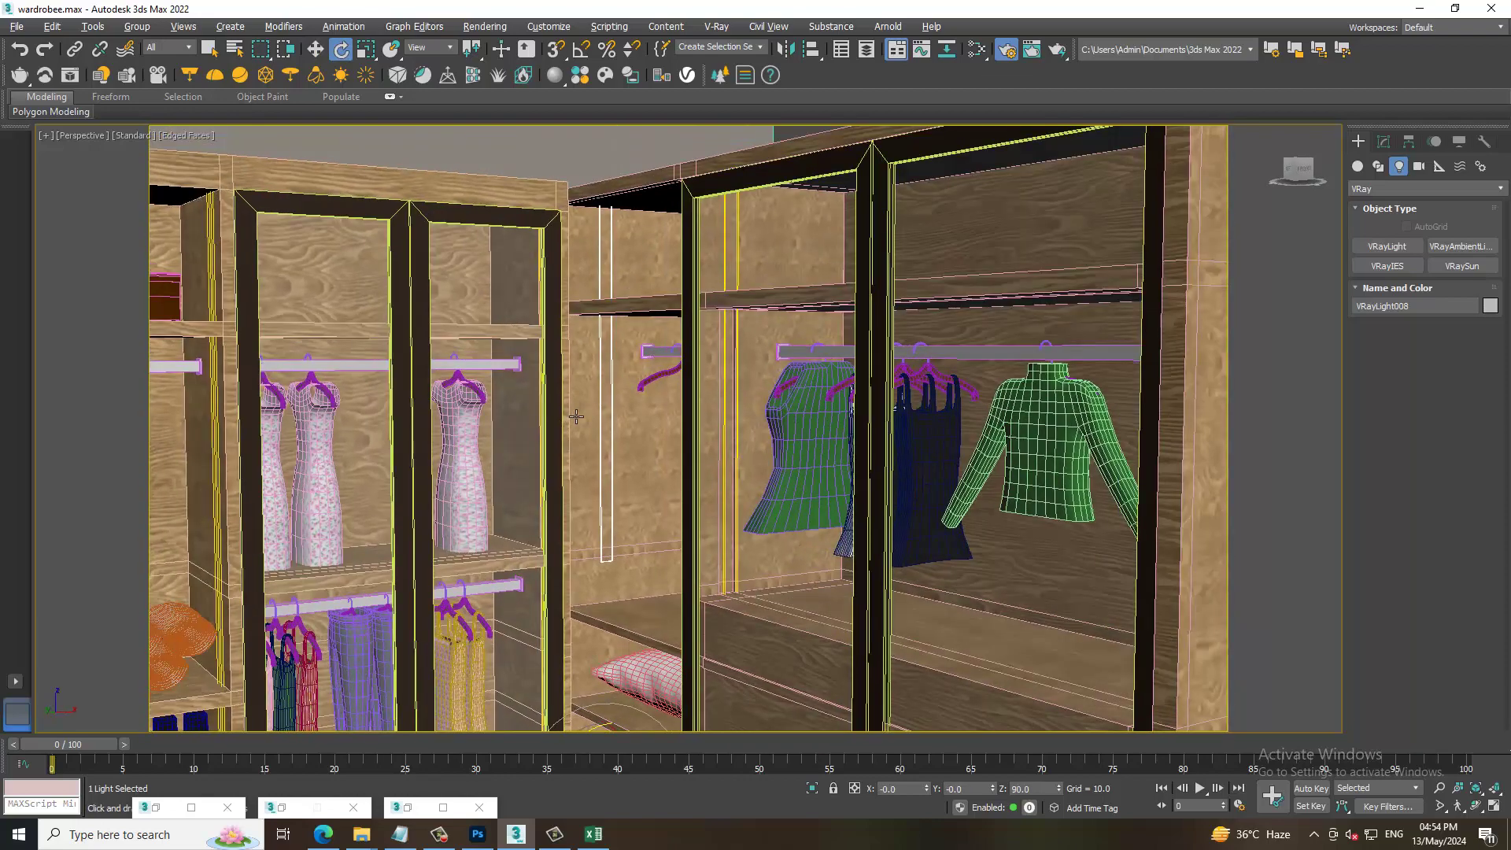
scroll(624, 495, "down", 4)
- Rotate VRayLight008 to face downward and scale it into a wide panel
key("e")
middle_click_drag(624, 495, 624, 477, "alt")
key("r")
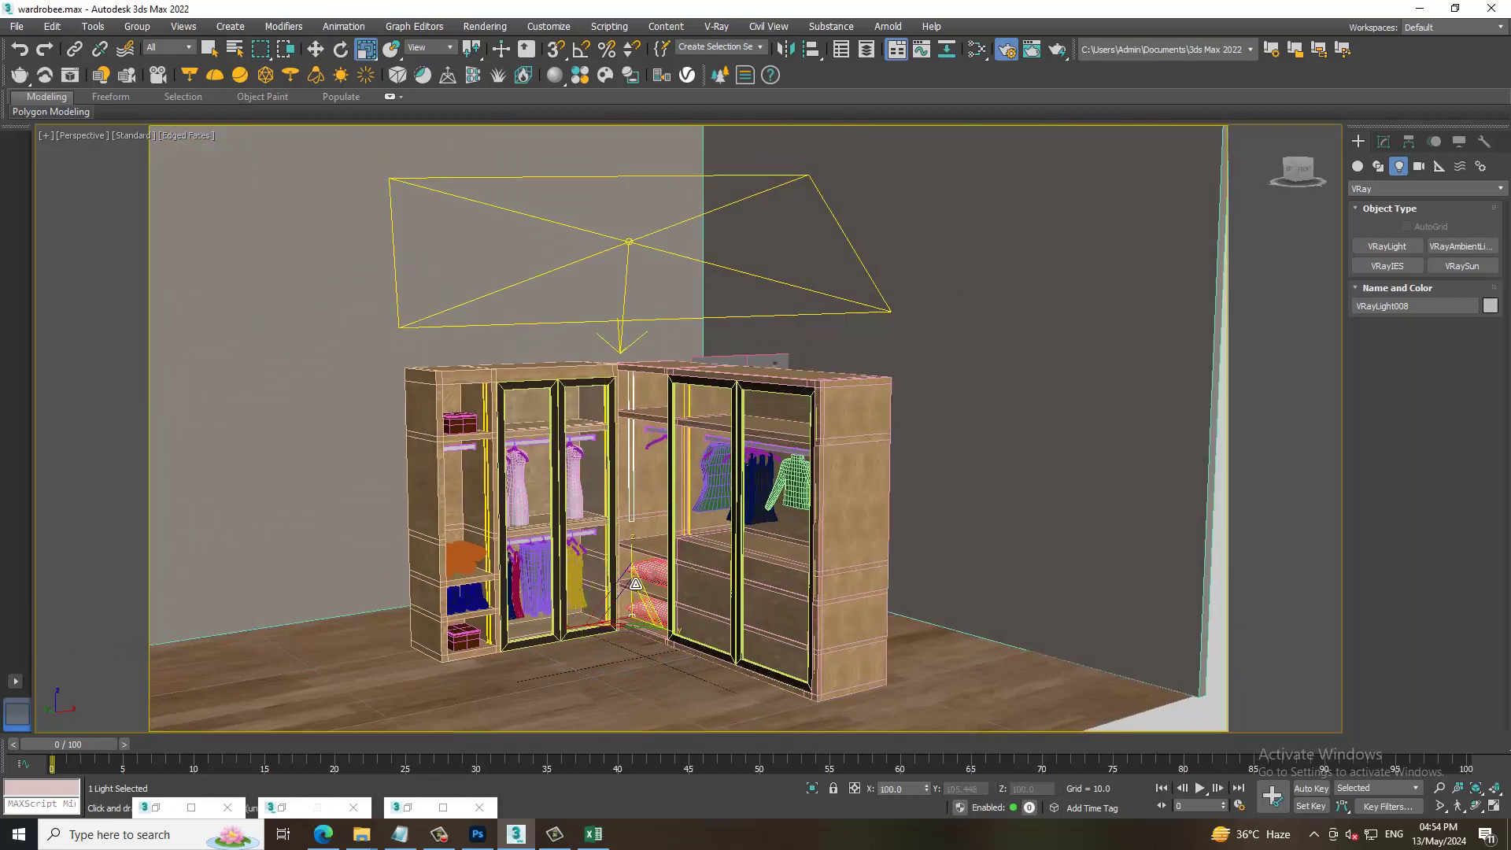
left_click_drag(633, 582, 637, 545)
key("w")
scroll(636, 545, "up", 3)
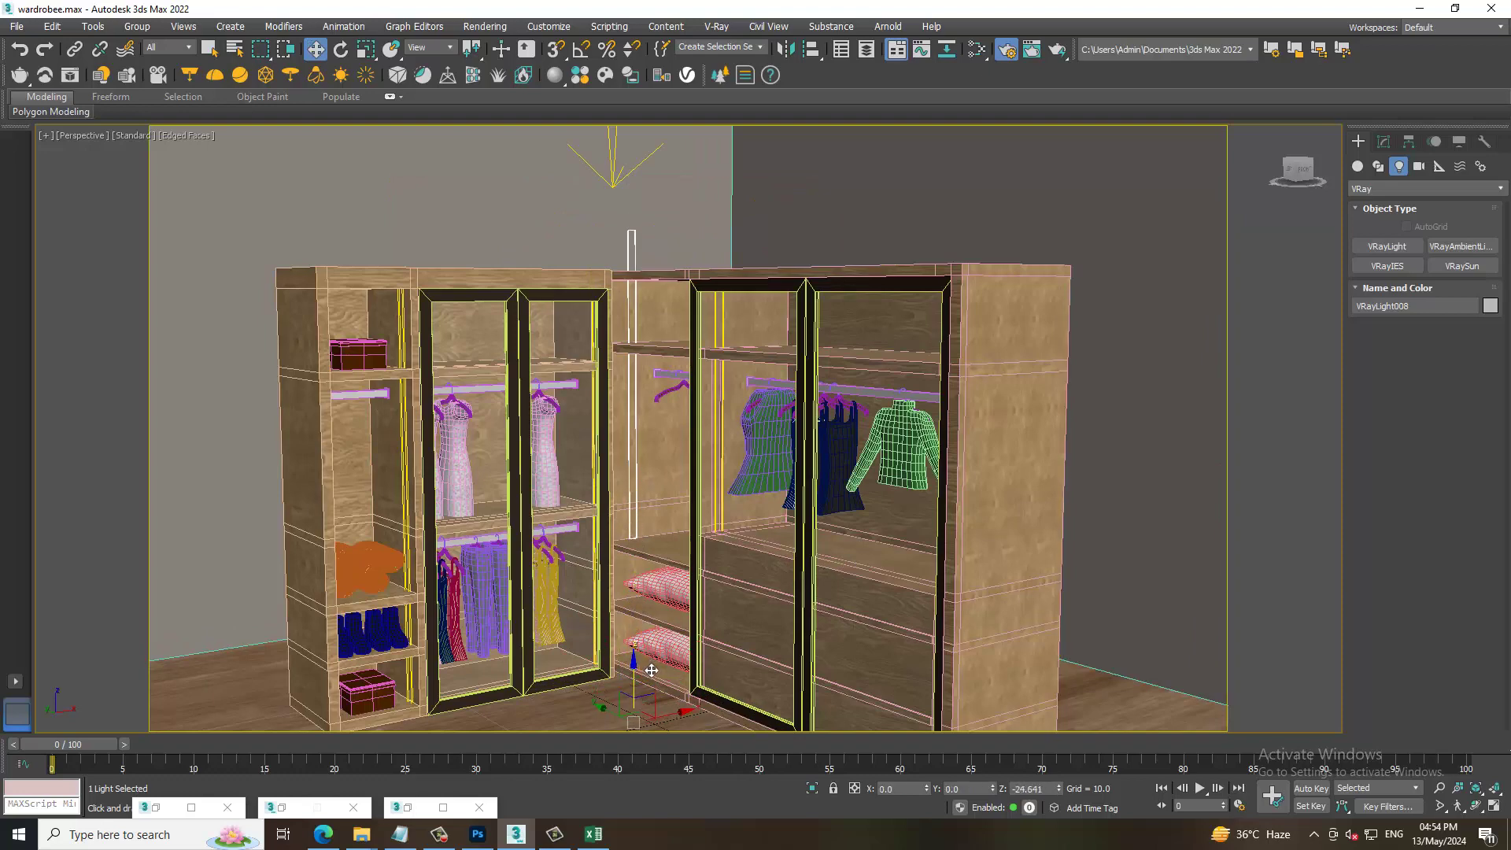
key("r")
scroll(652, 670, "up", 2)
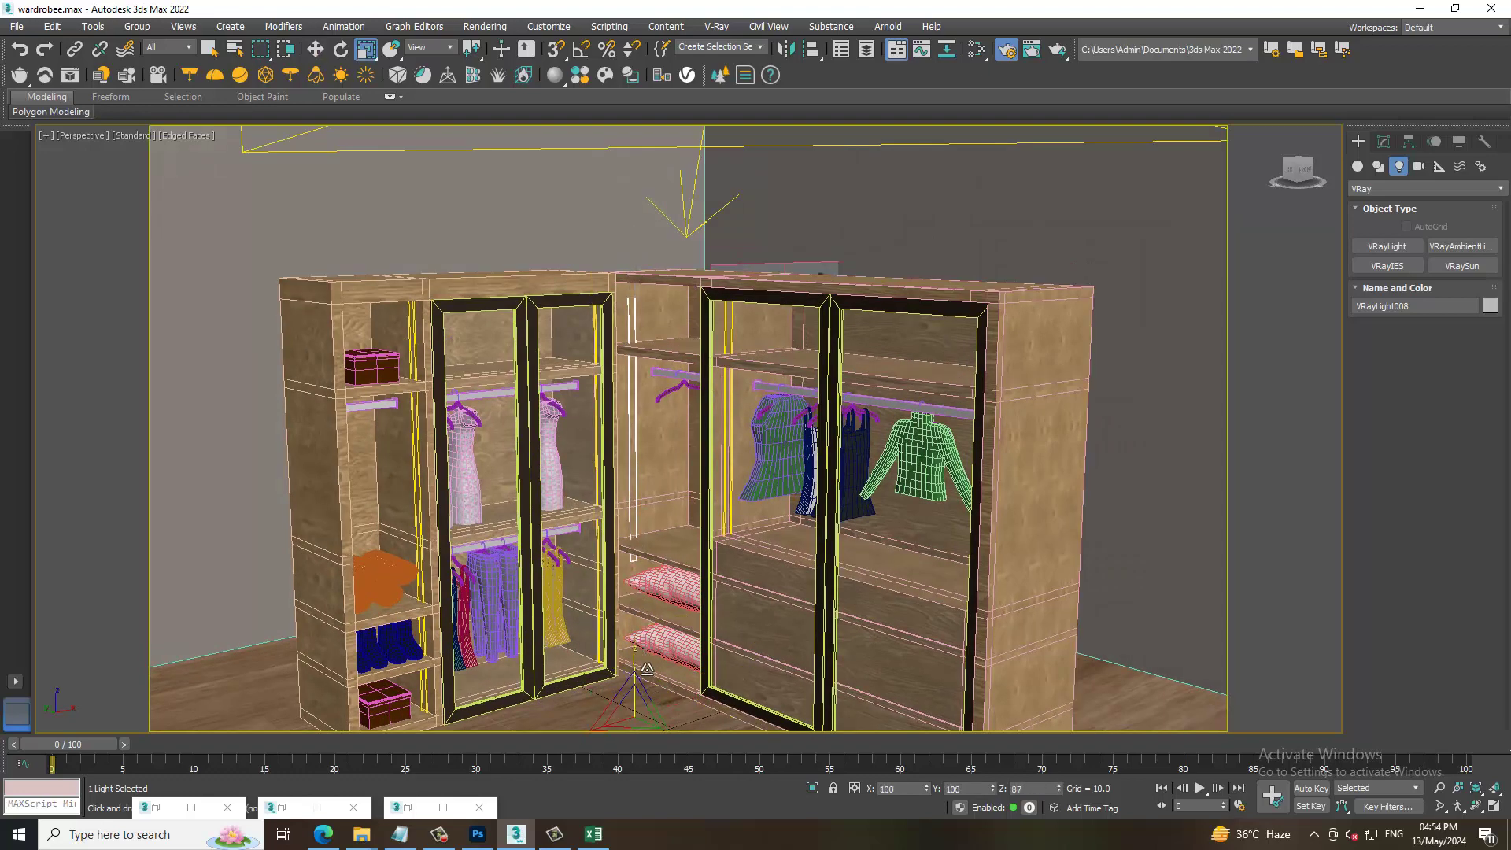
scroll(649, 667, "up", 2)
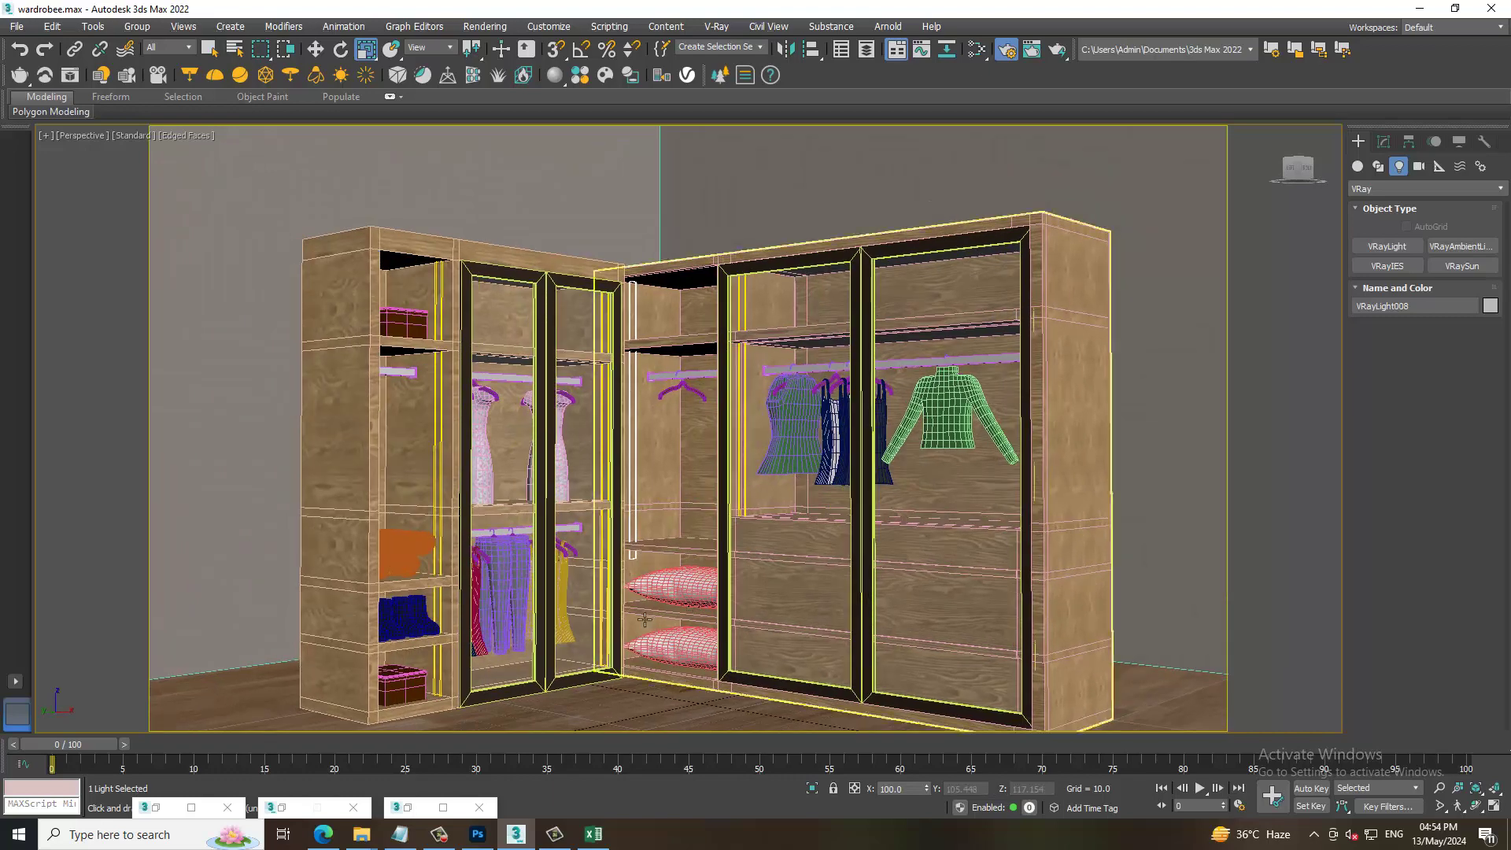
scroll(642, 668, "up", 3)
scroll(631, 670, "up", 2)
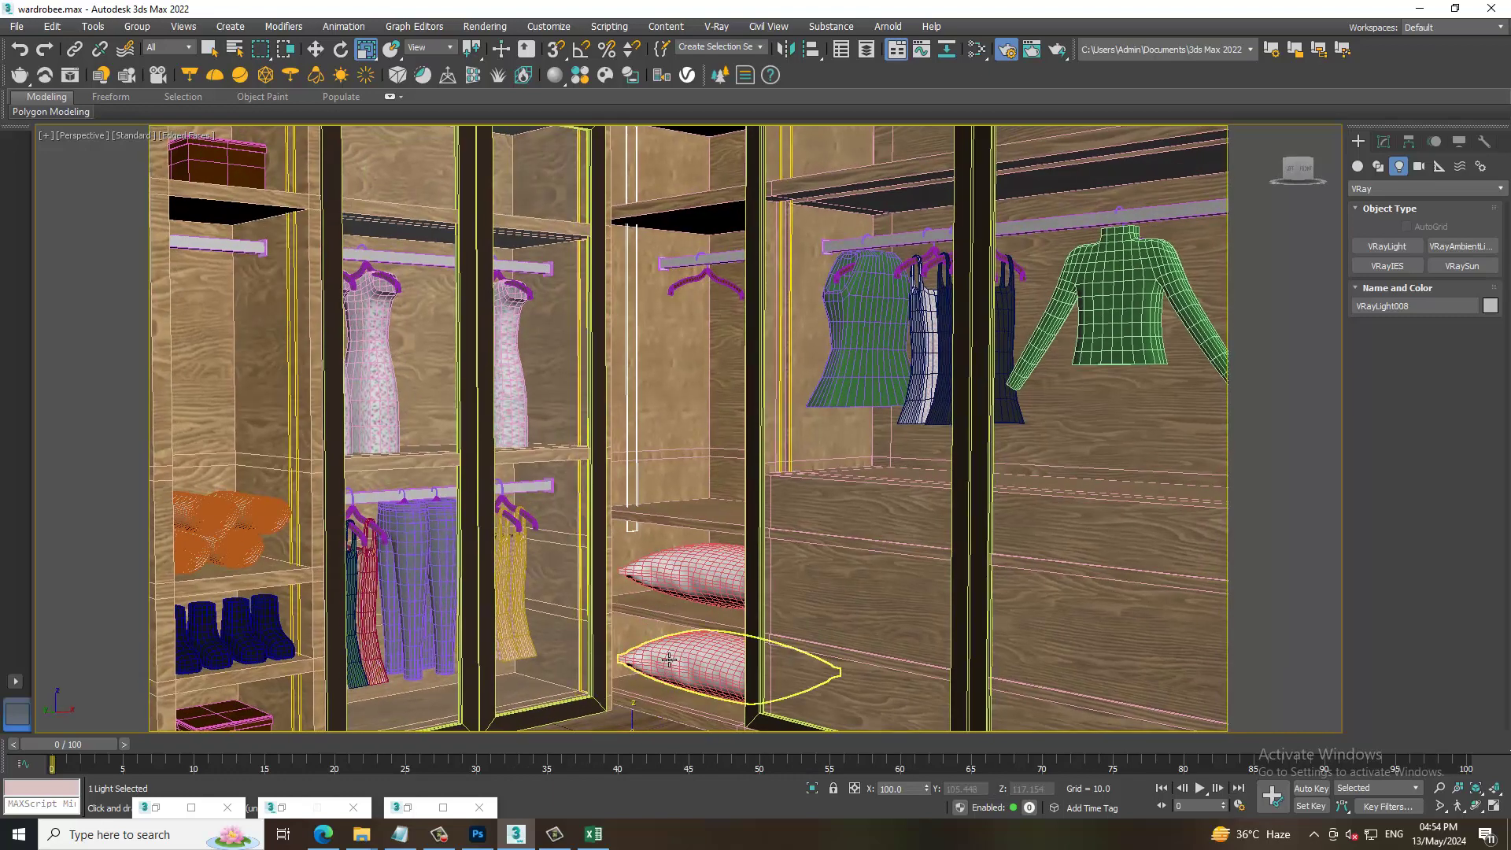
scroll(633, 671, "down", 5)
left_click_drag(647, 667, 654, 670)
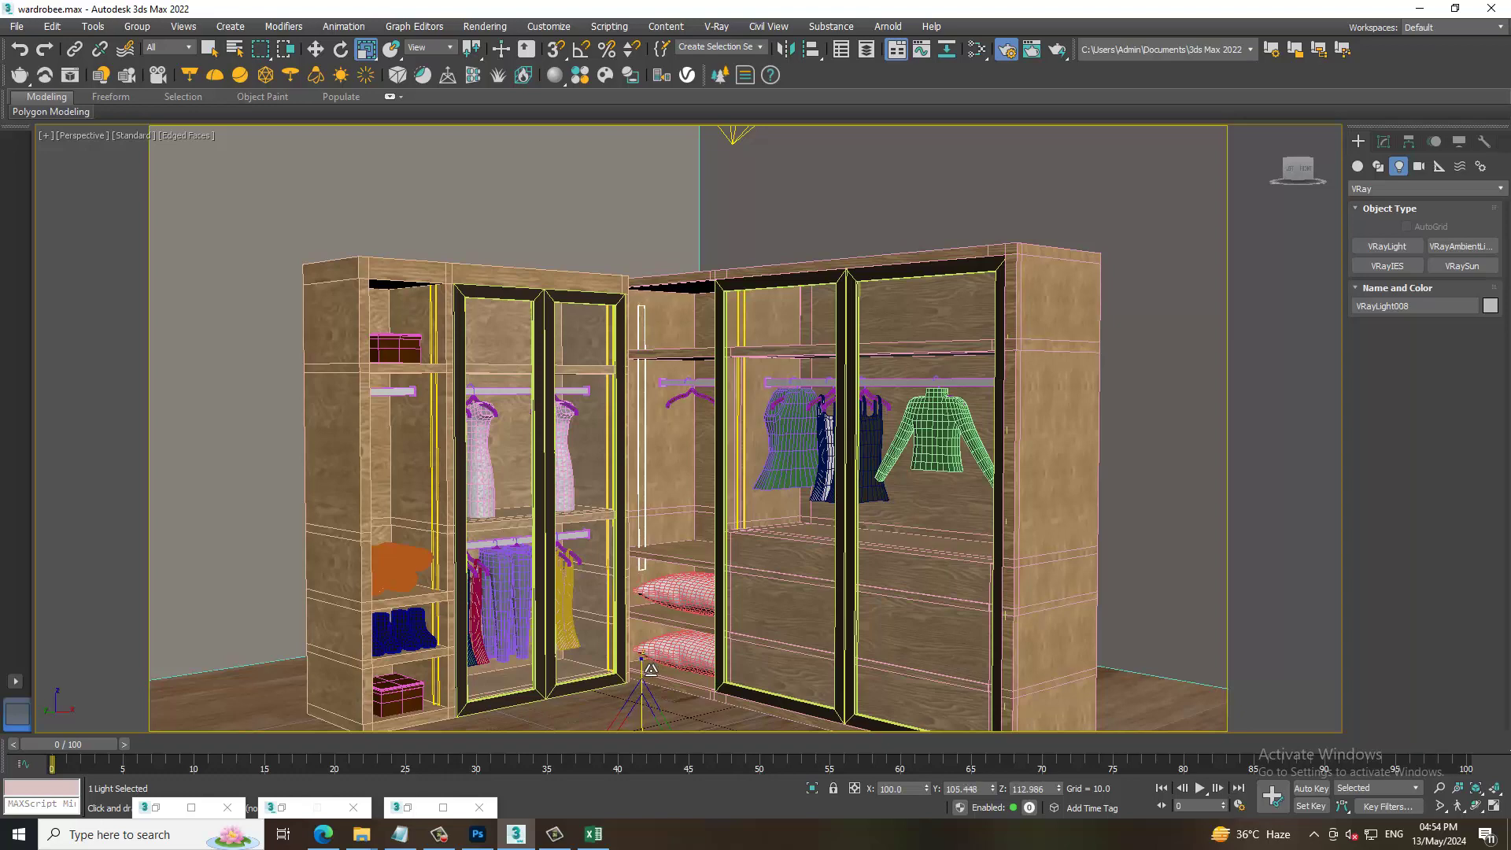
- Position the panel light slightly higher and left above the wardrobe, framing it in view
key("w")
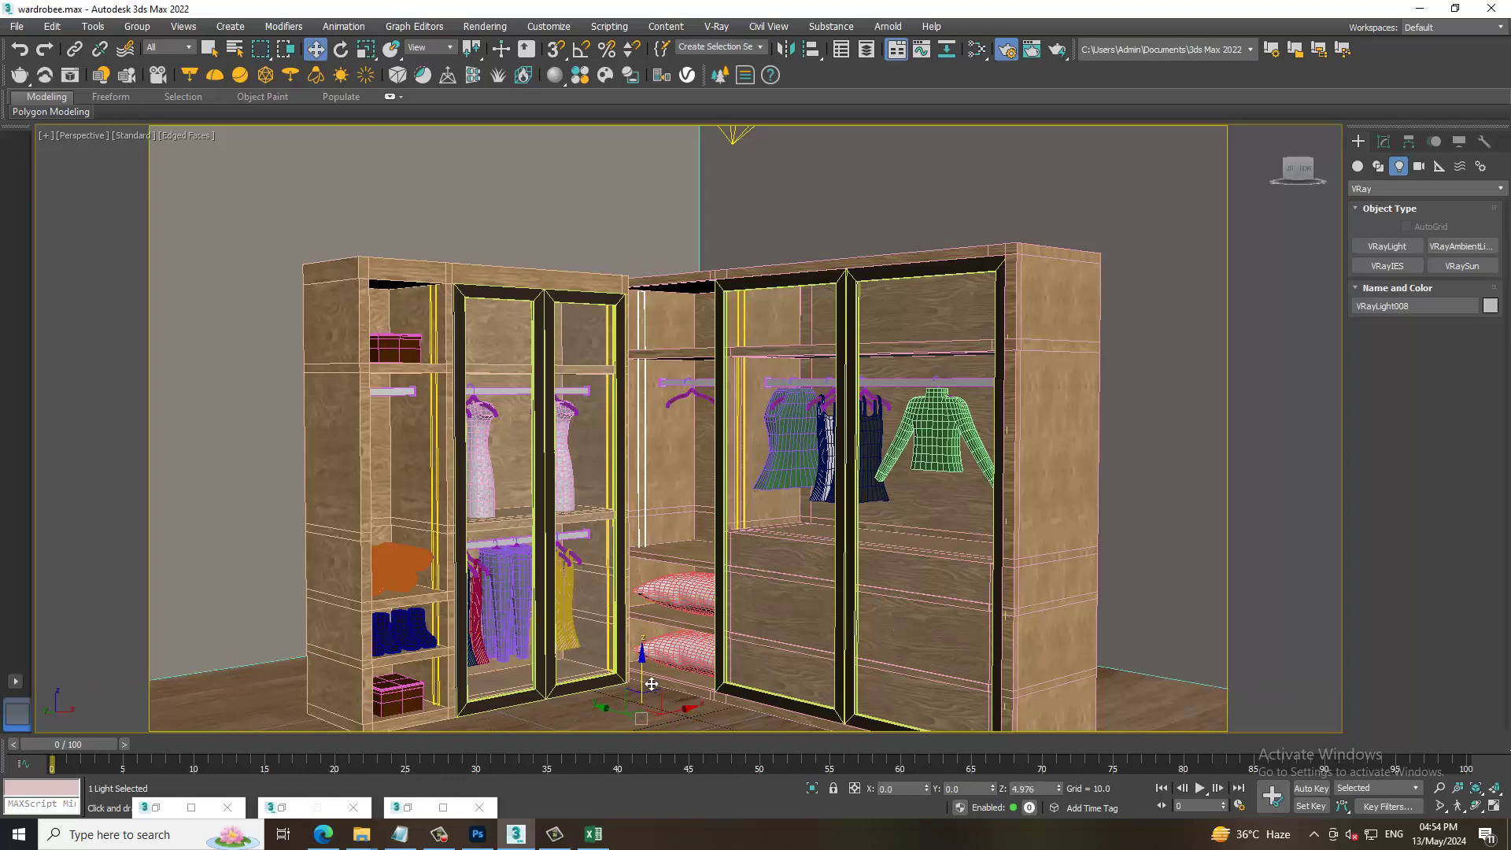
left_click_drag(652, 684, 651, 683)
scroll(650, 682, "up", 2)
scroll(657, 681, "up", 3)
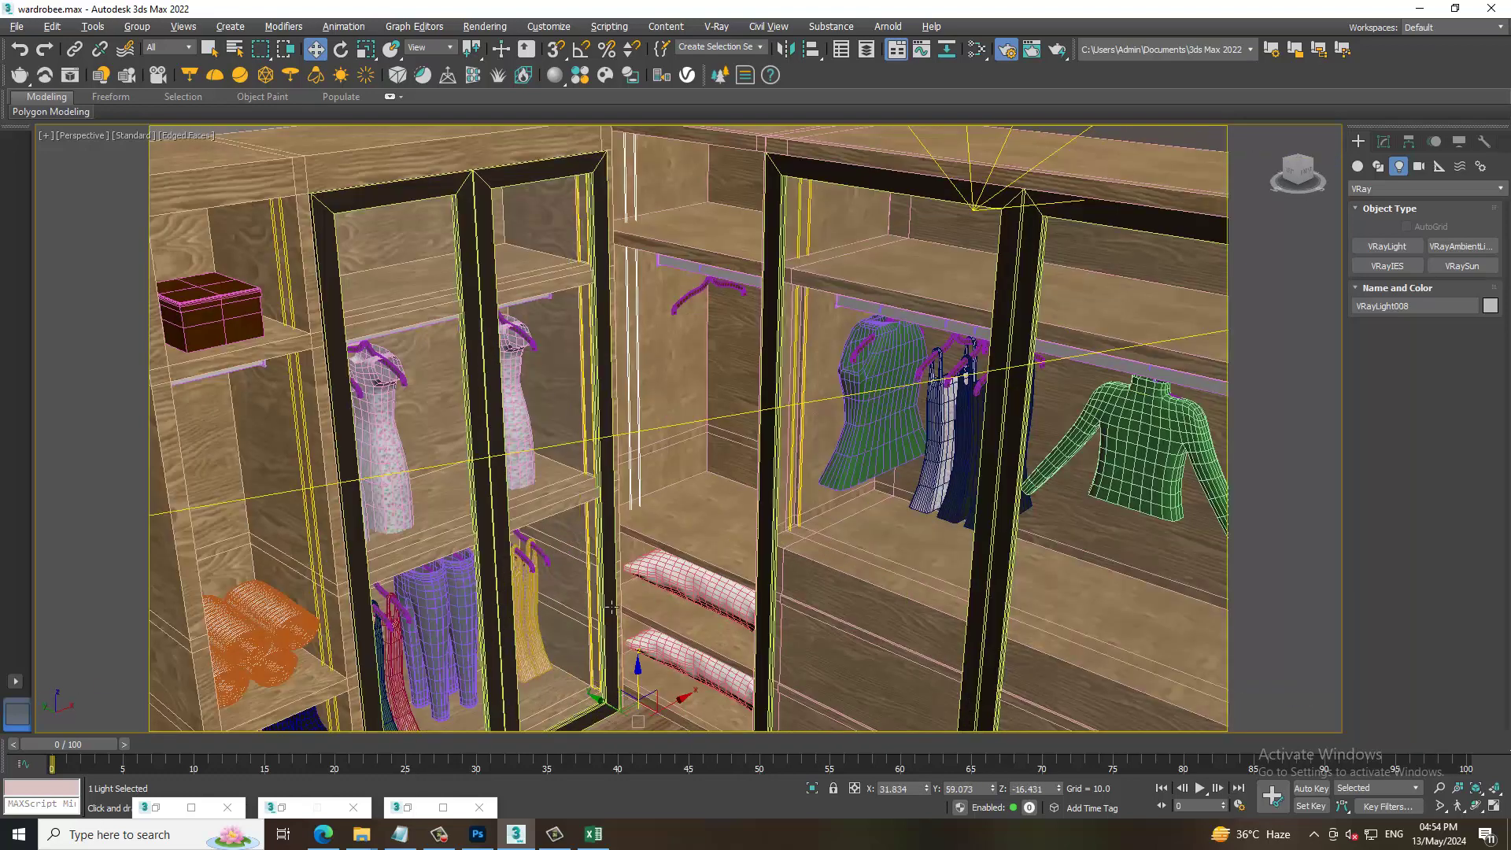
scroll(669, 680, "up", 3)
scroll(679, 678, "up", 3)
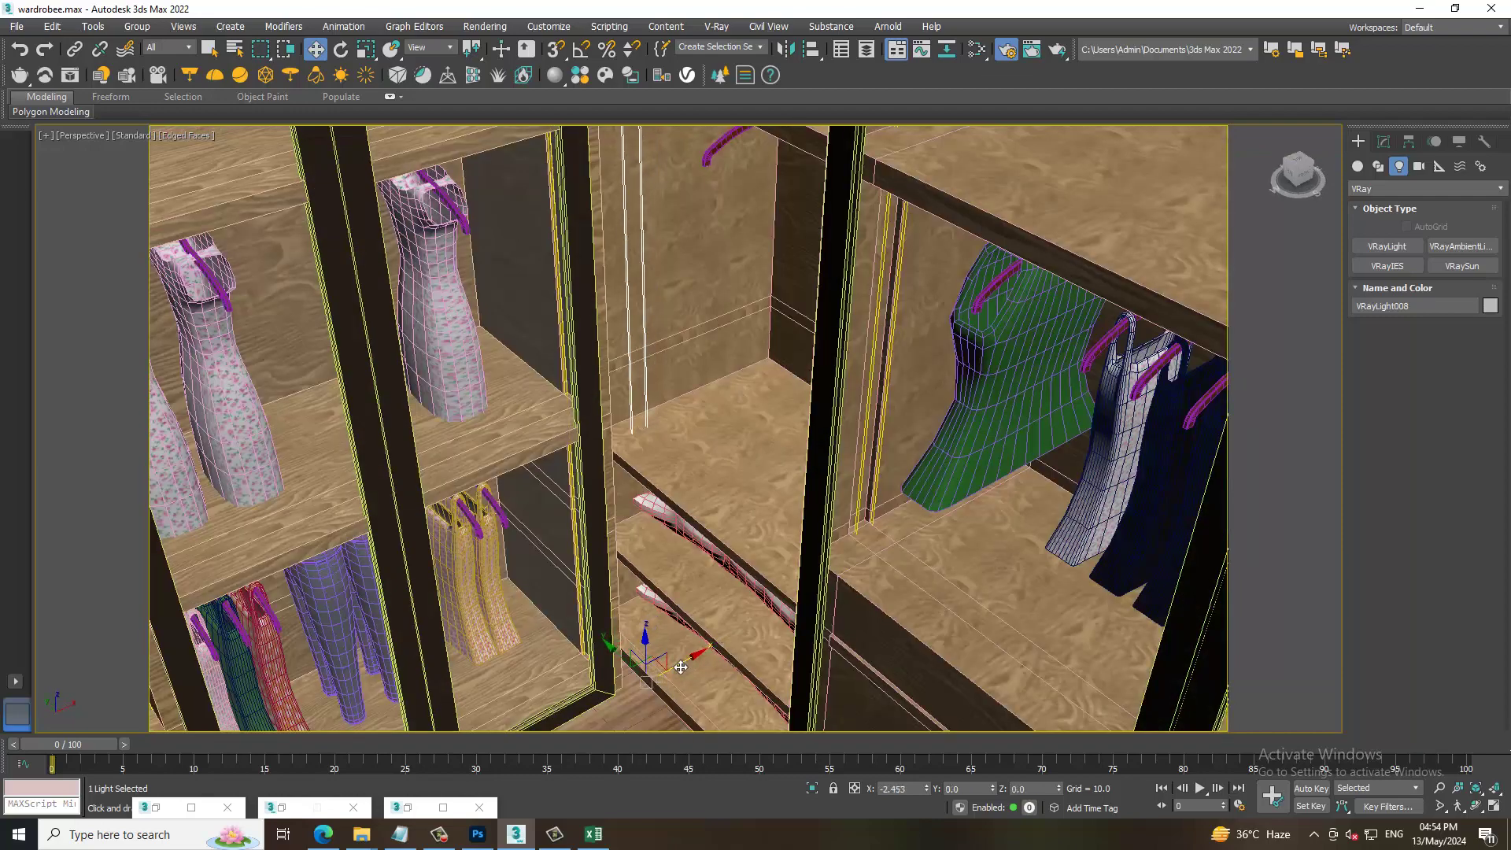
left_click_drag(695, 665, 622, 661)
key("z")
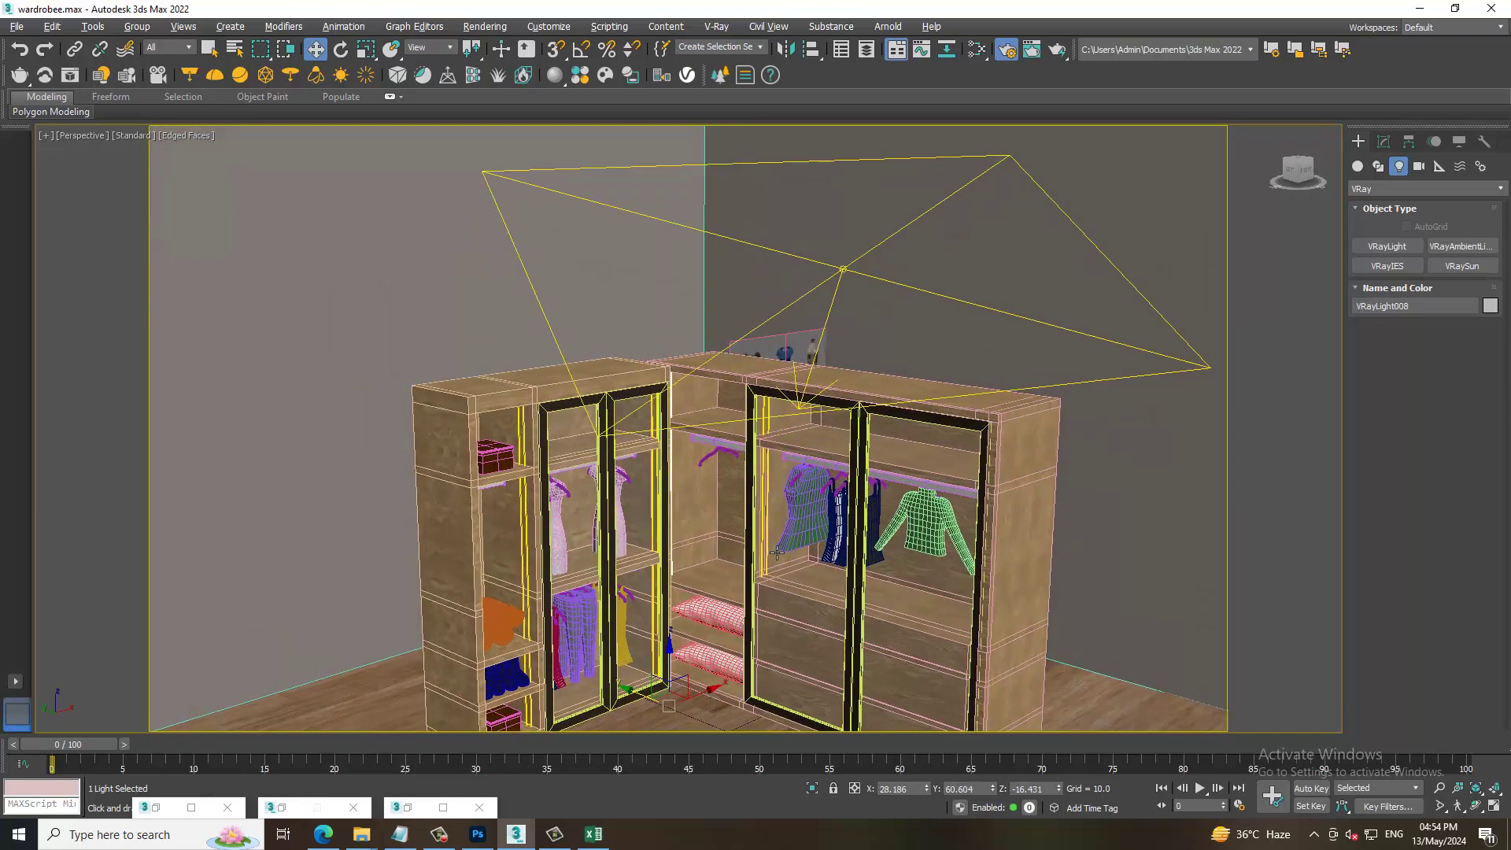
scroll(775, 552, "up", 3)
scroll(768, 547, "up", 3)
scroll(759, 543, "up", 3)
mouse_move(759, 542)
middle_mouse_down()
mouse_move(746, 536)
mouse_move(751, 548)
middle_mouse_up()
left_click(483, 26)
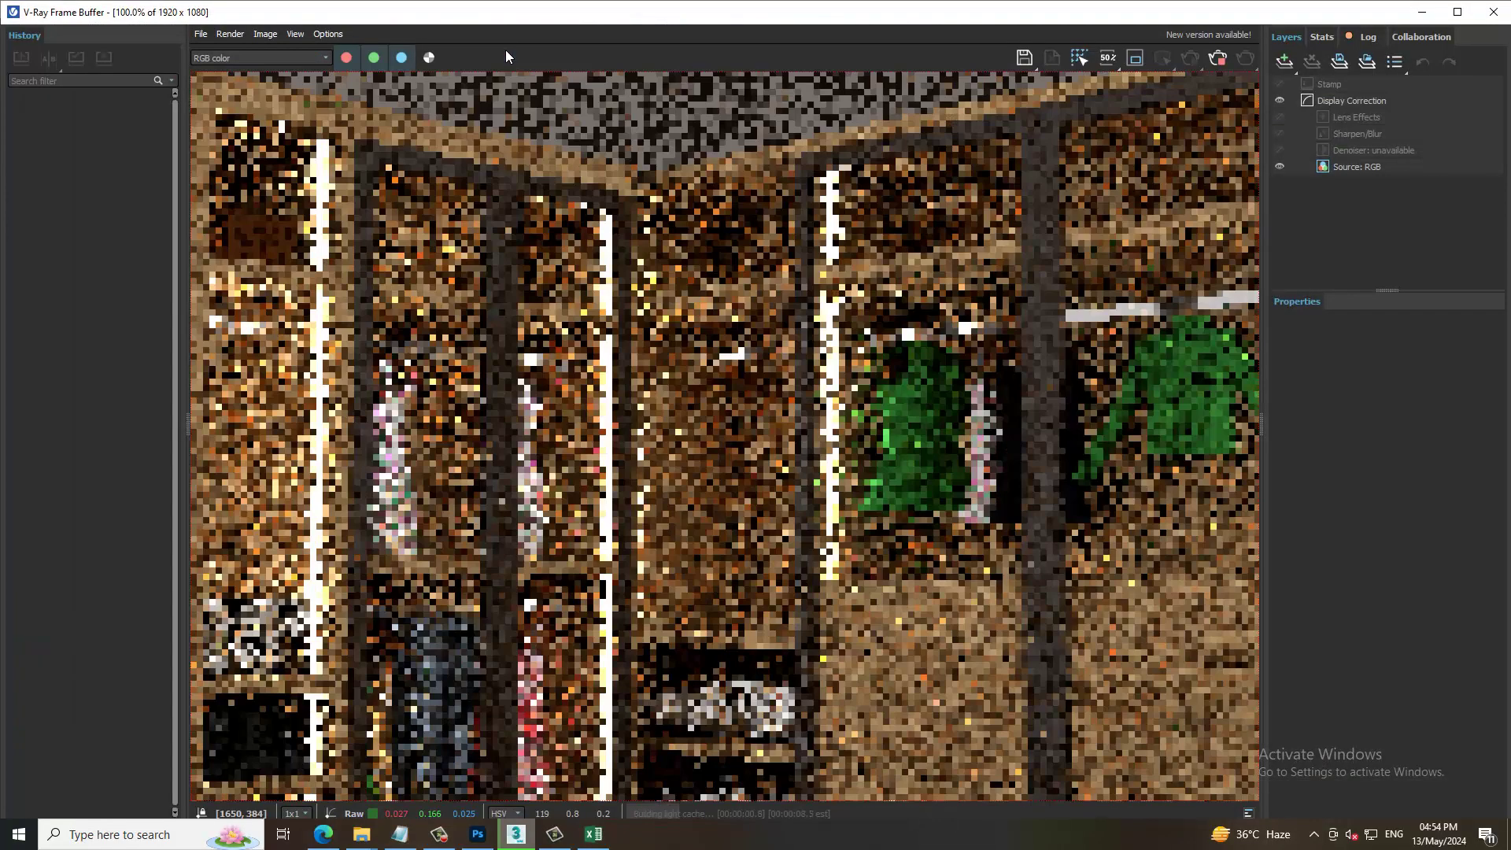
scroll(685, 358, "down", 2)
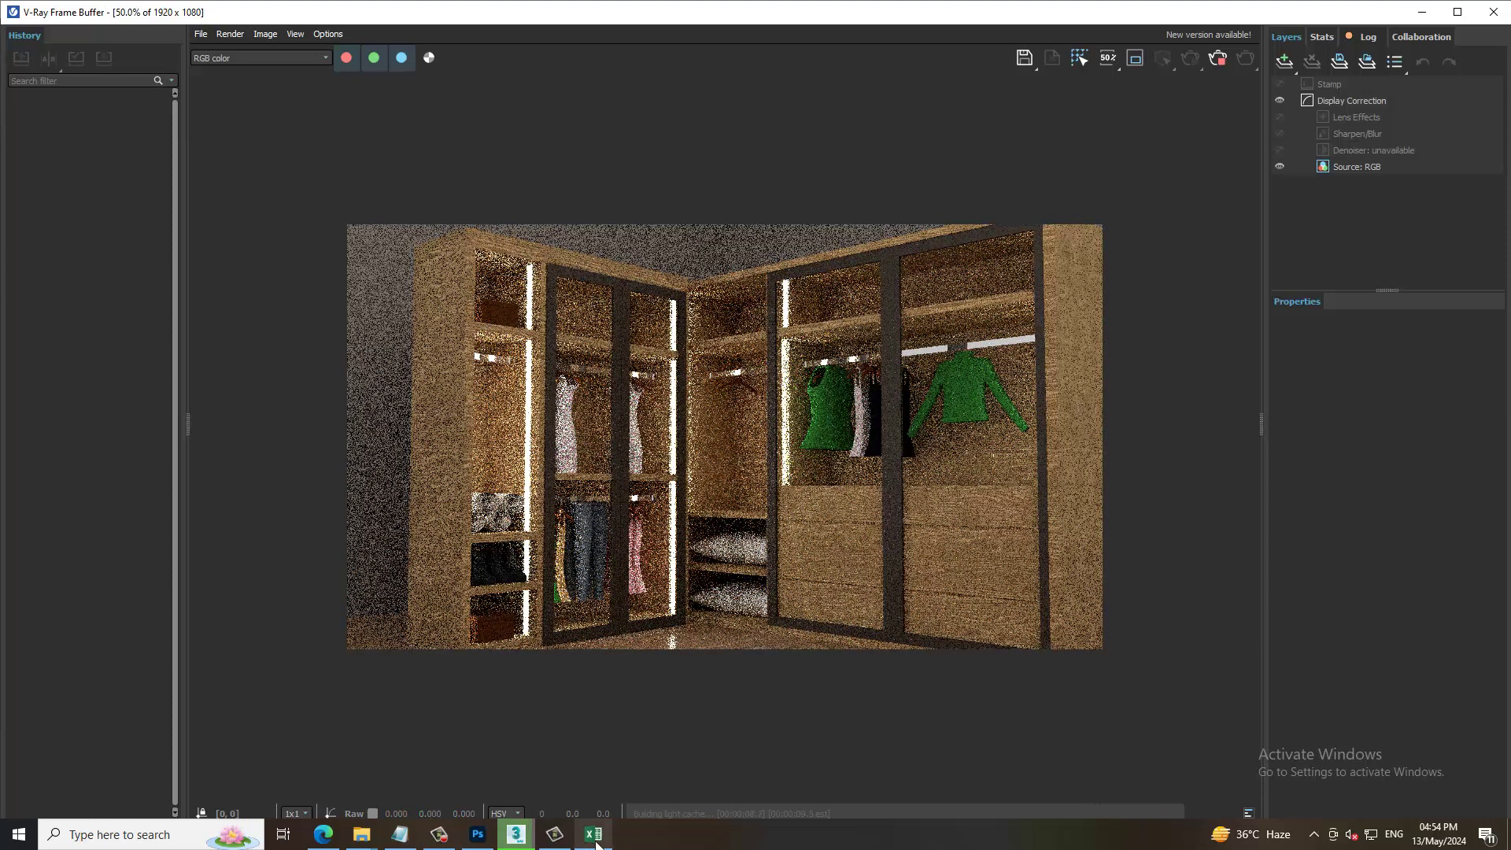
left_click(440, 834)
left_click(441, 834)
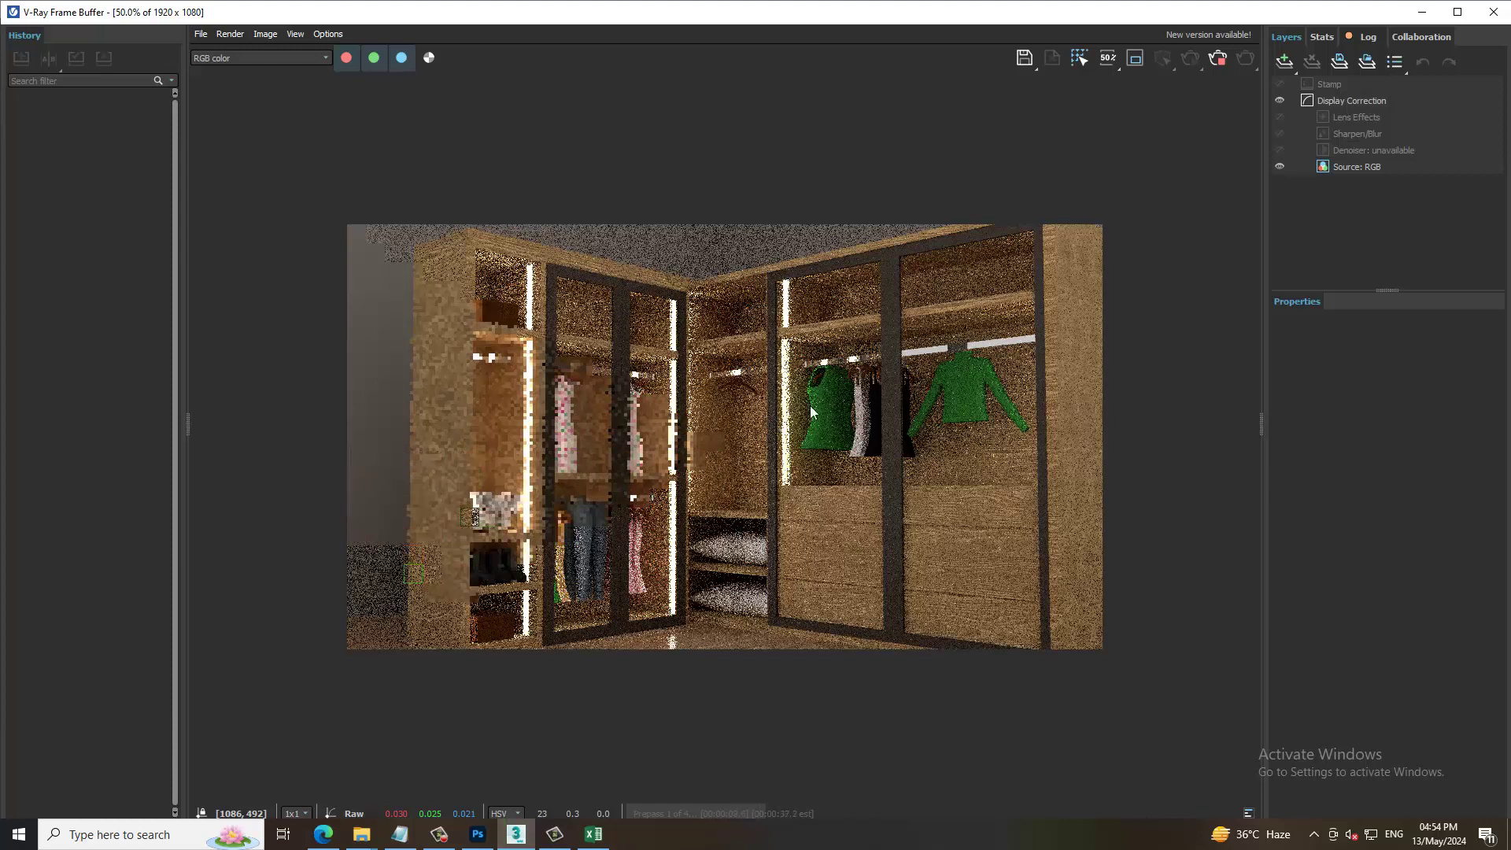
key("alt+Tab")
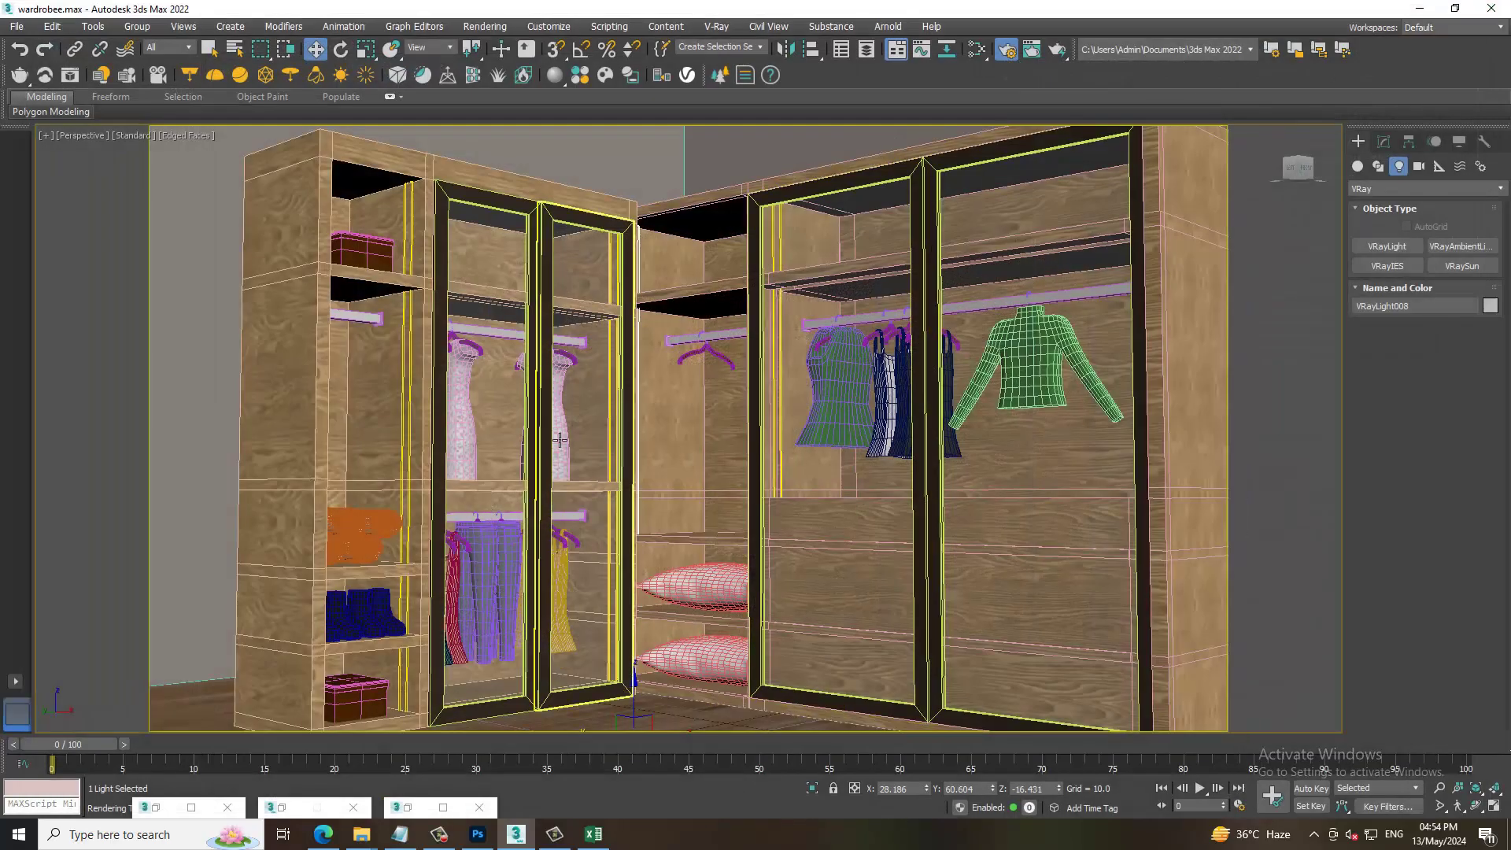
- Make Material #40 active and raise its reflection colour to light grey
key("m")
scroll(630, 183, "up", 2)
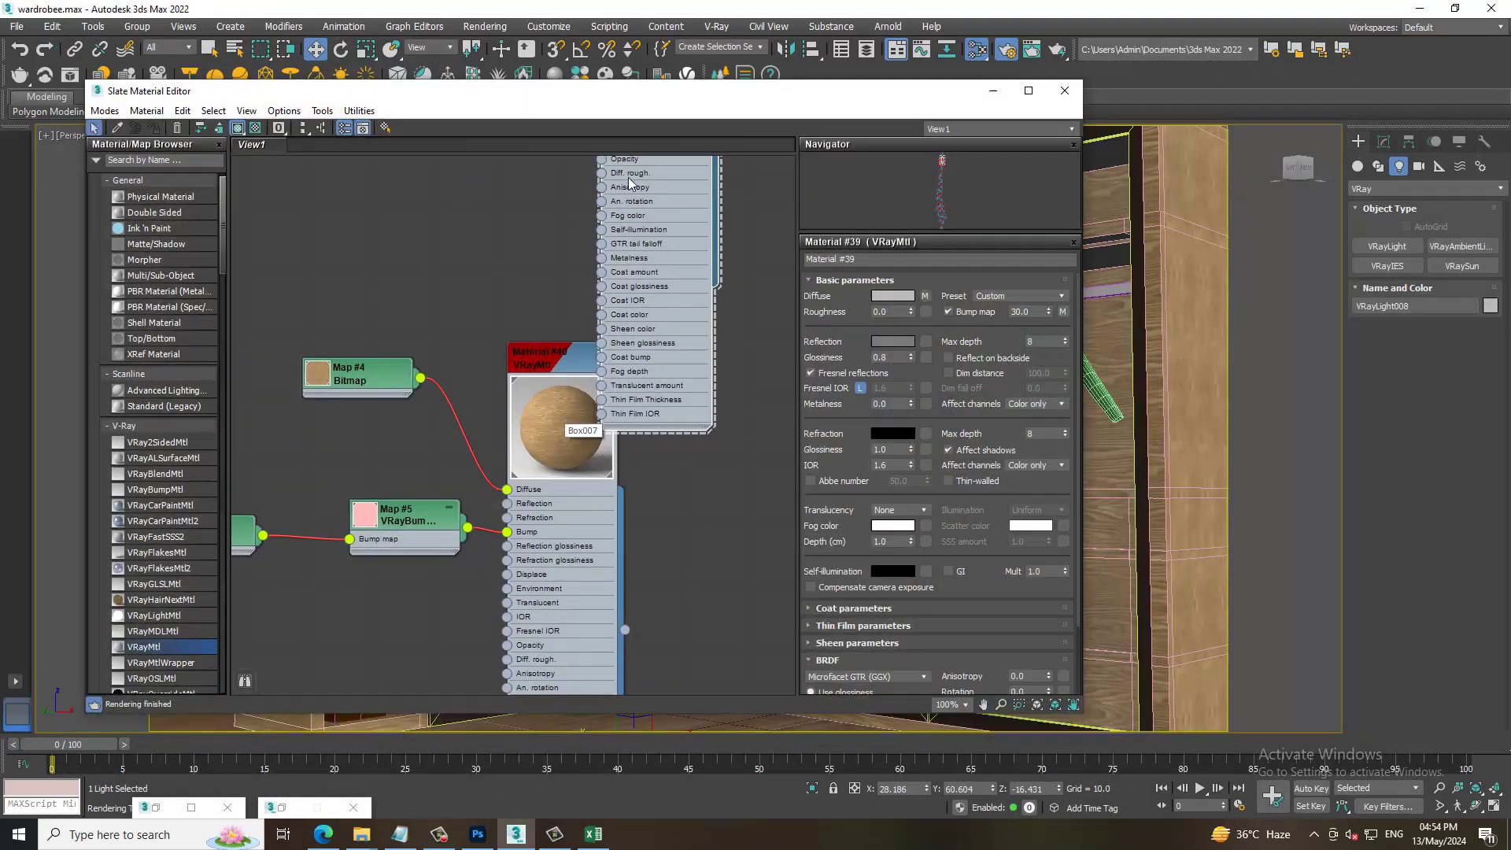
double_click(570, 376)
left_click(893, 341)
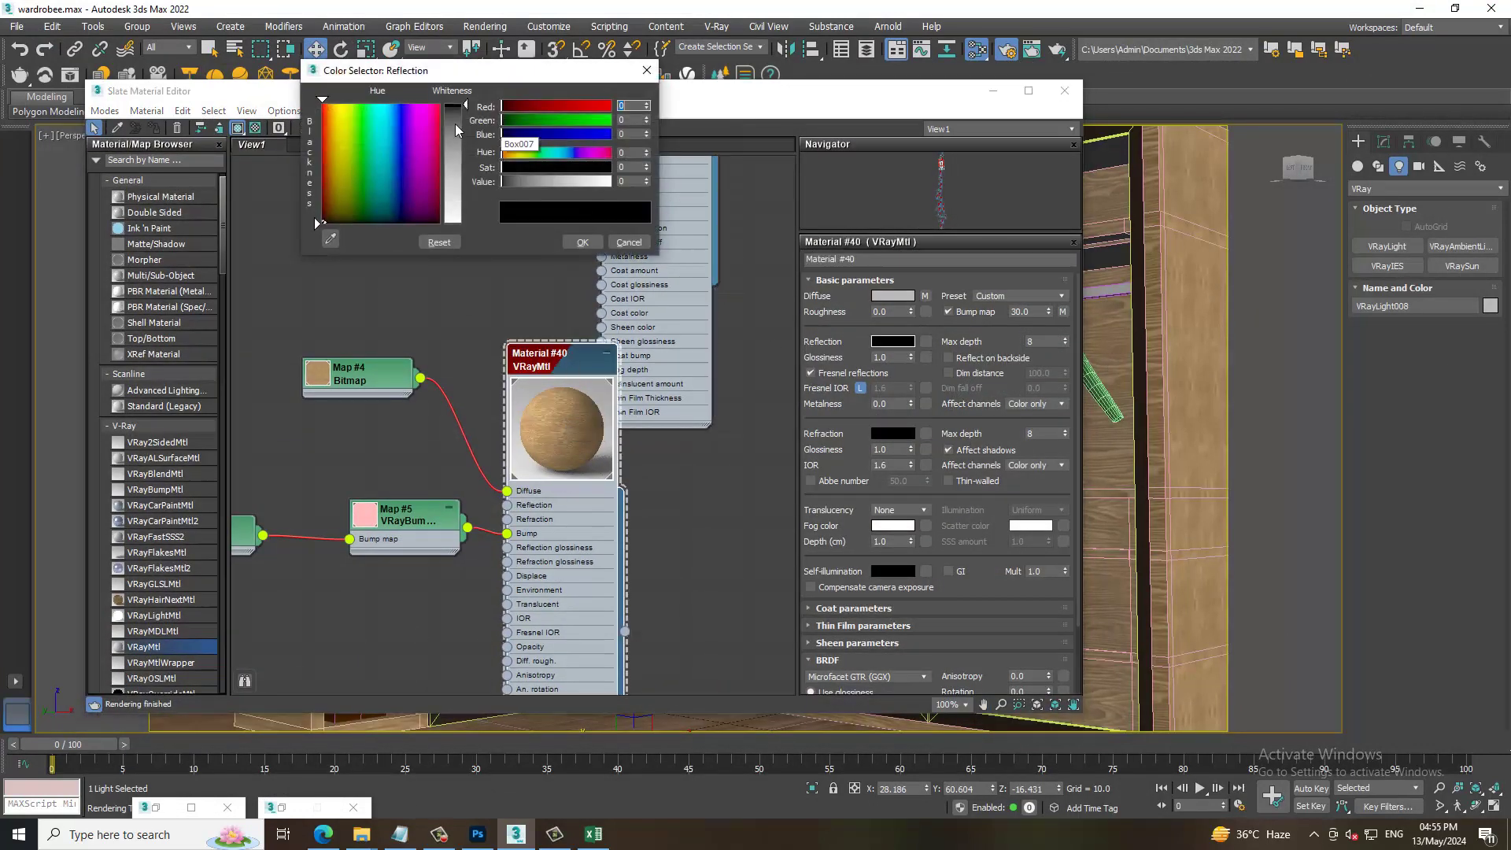
left_click_drag(468, 108, 467, 197)
left_click(582, 242)
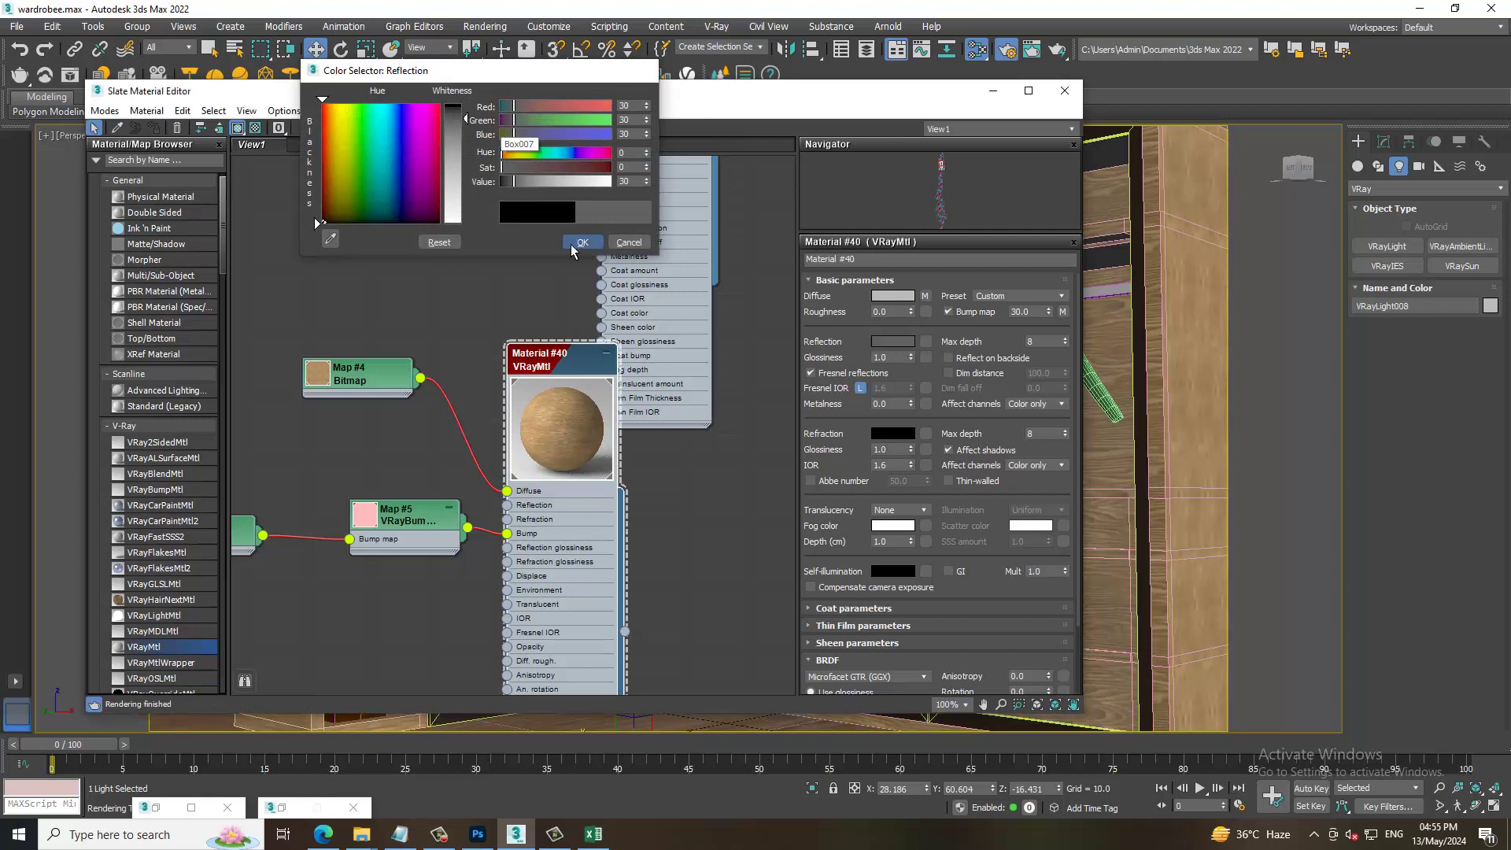
- Fine-tune Material #40's reflection colour to grey 87 and start a render
left_click(893, 343)
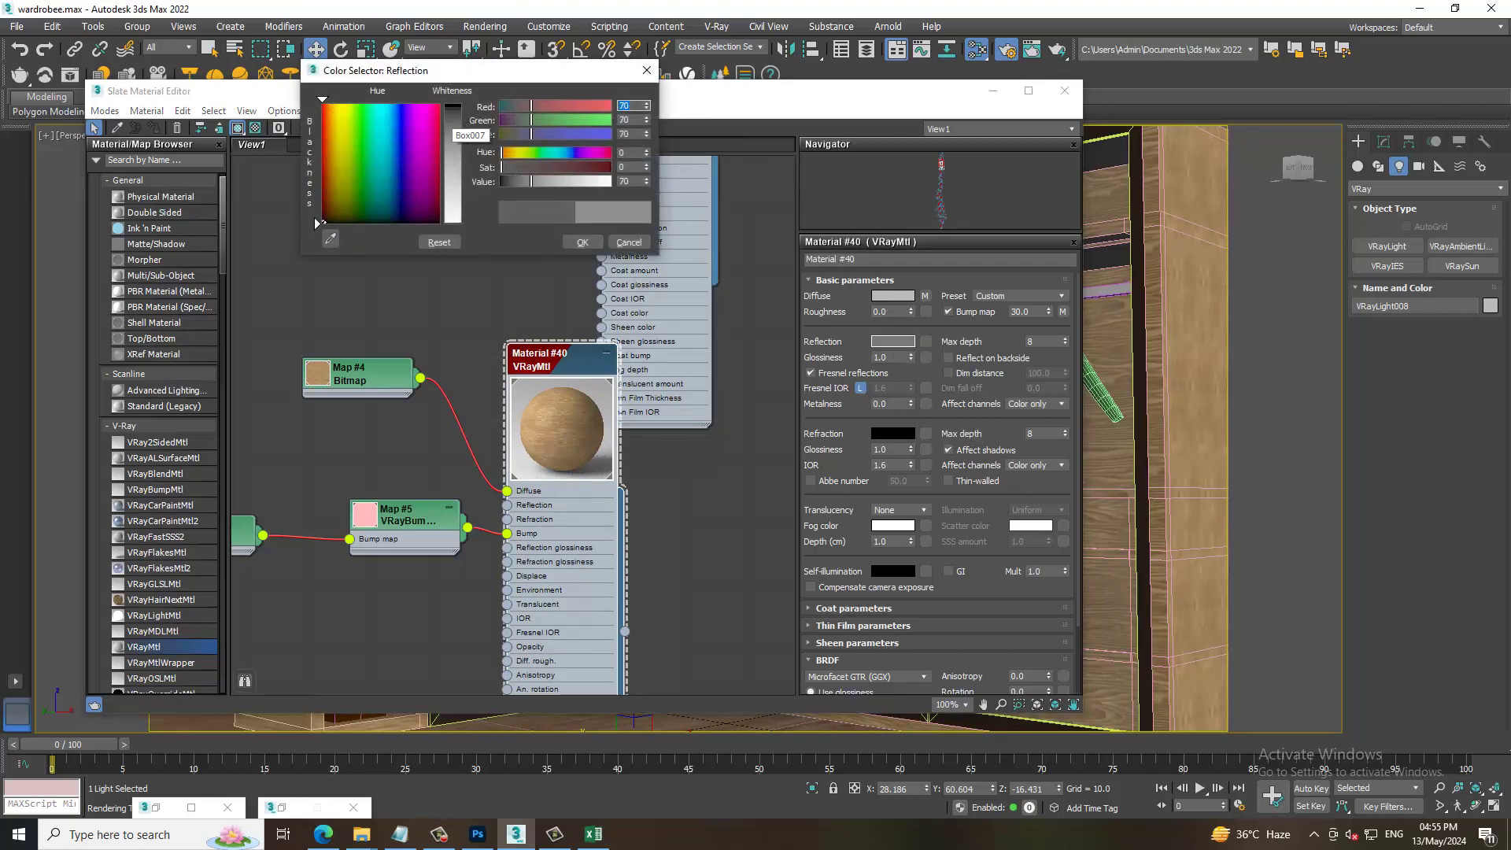
mouse_move(465, 152)
left_mouse_down()
mouse_move(468, 207)
mouse_move(466, 145)
left_mouse_up()
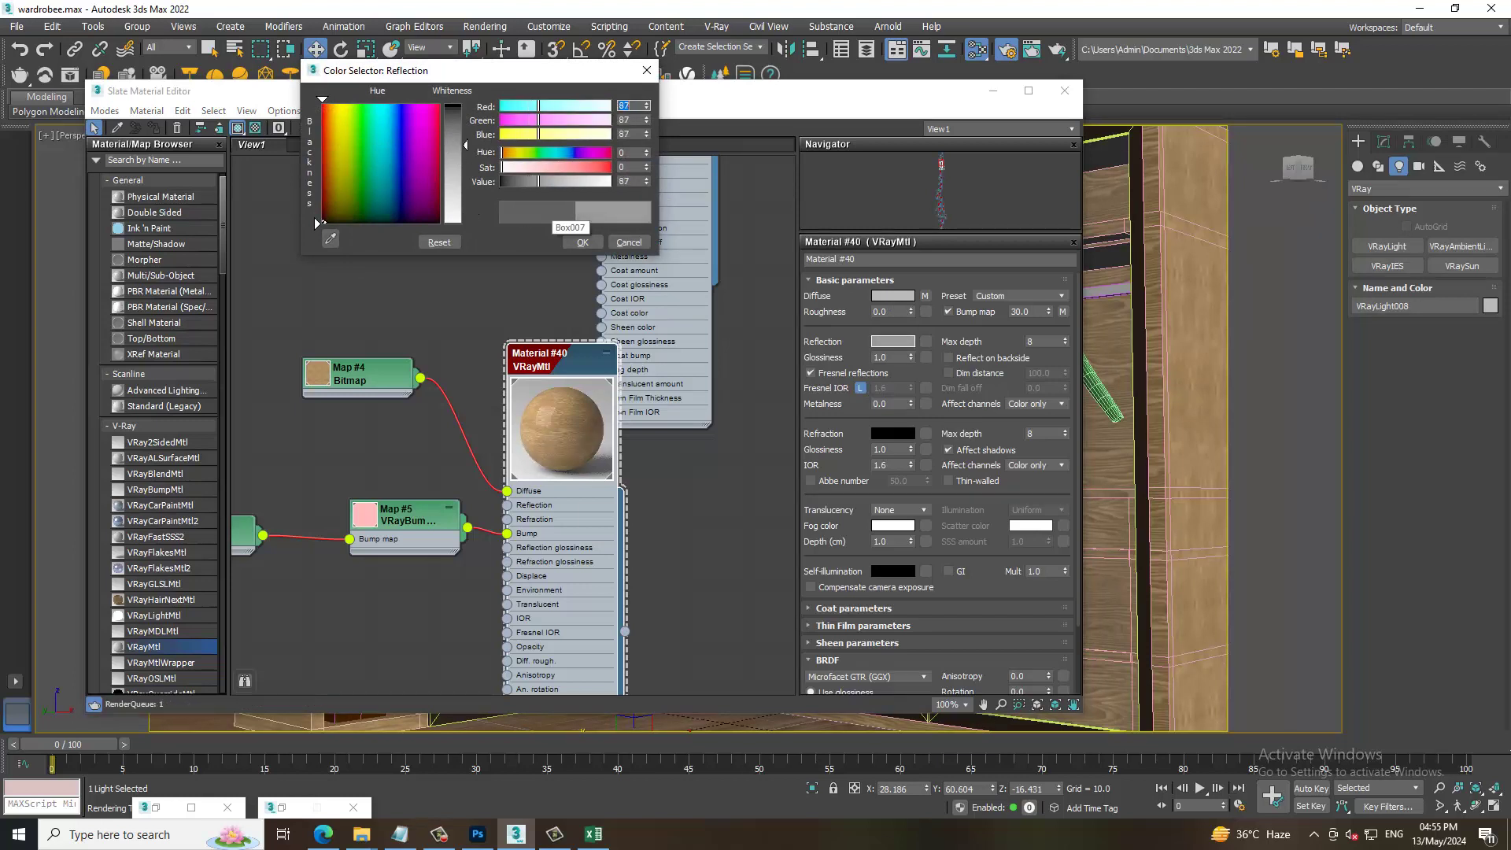
left_click(581, 242)
left_click(485, 26)
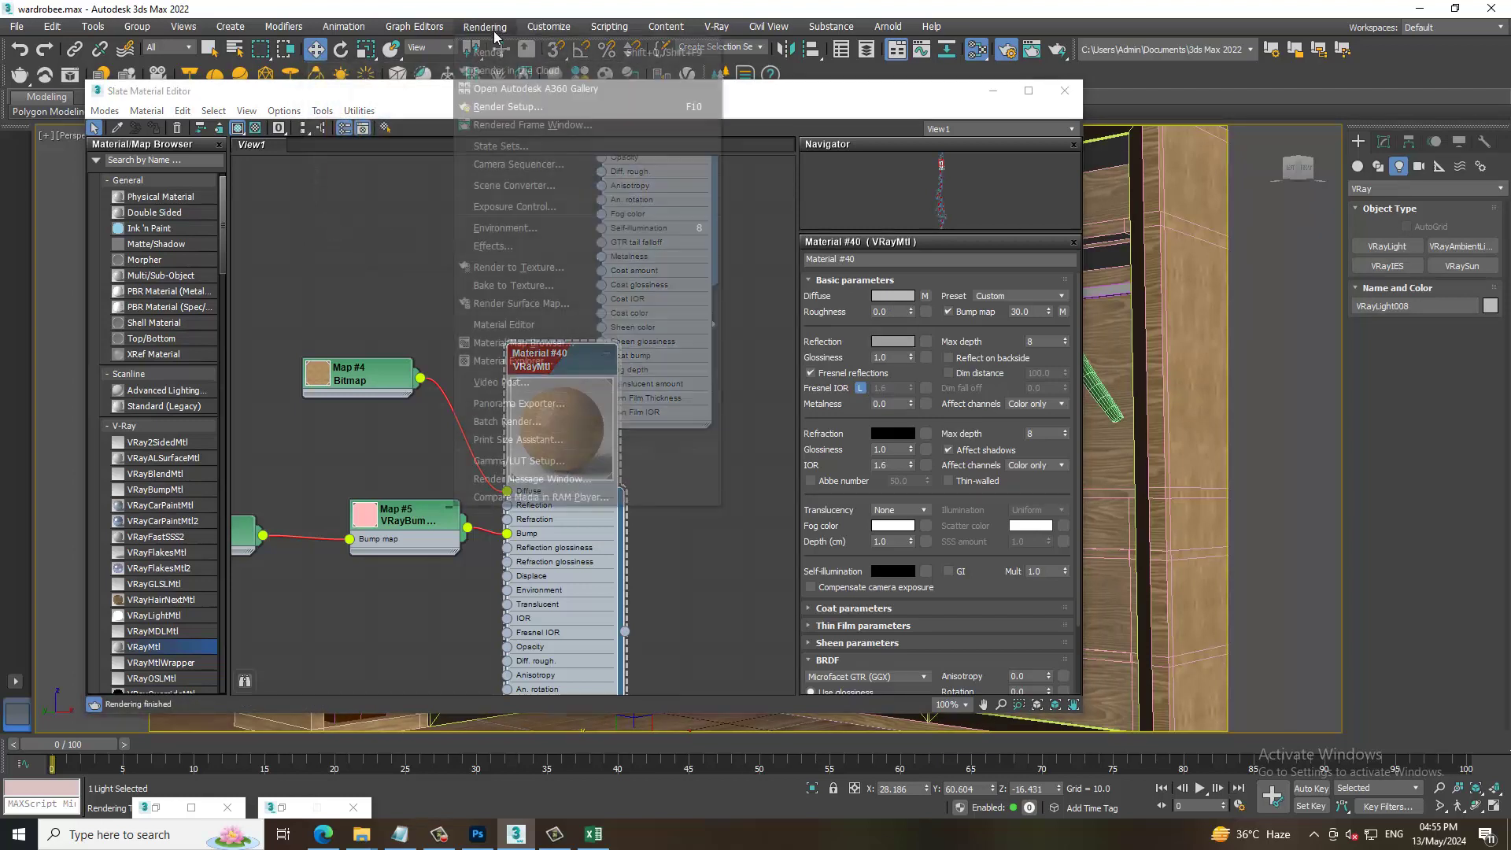
left_click(510, 55)
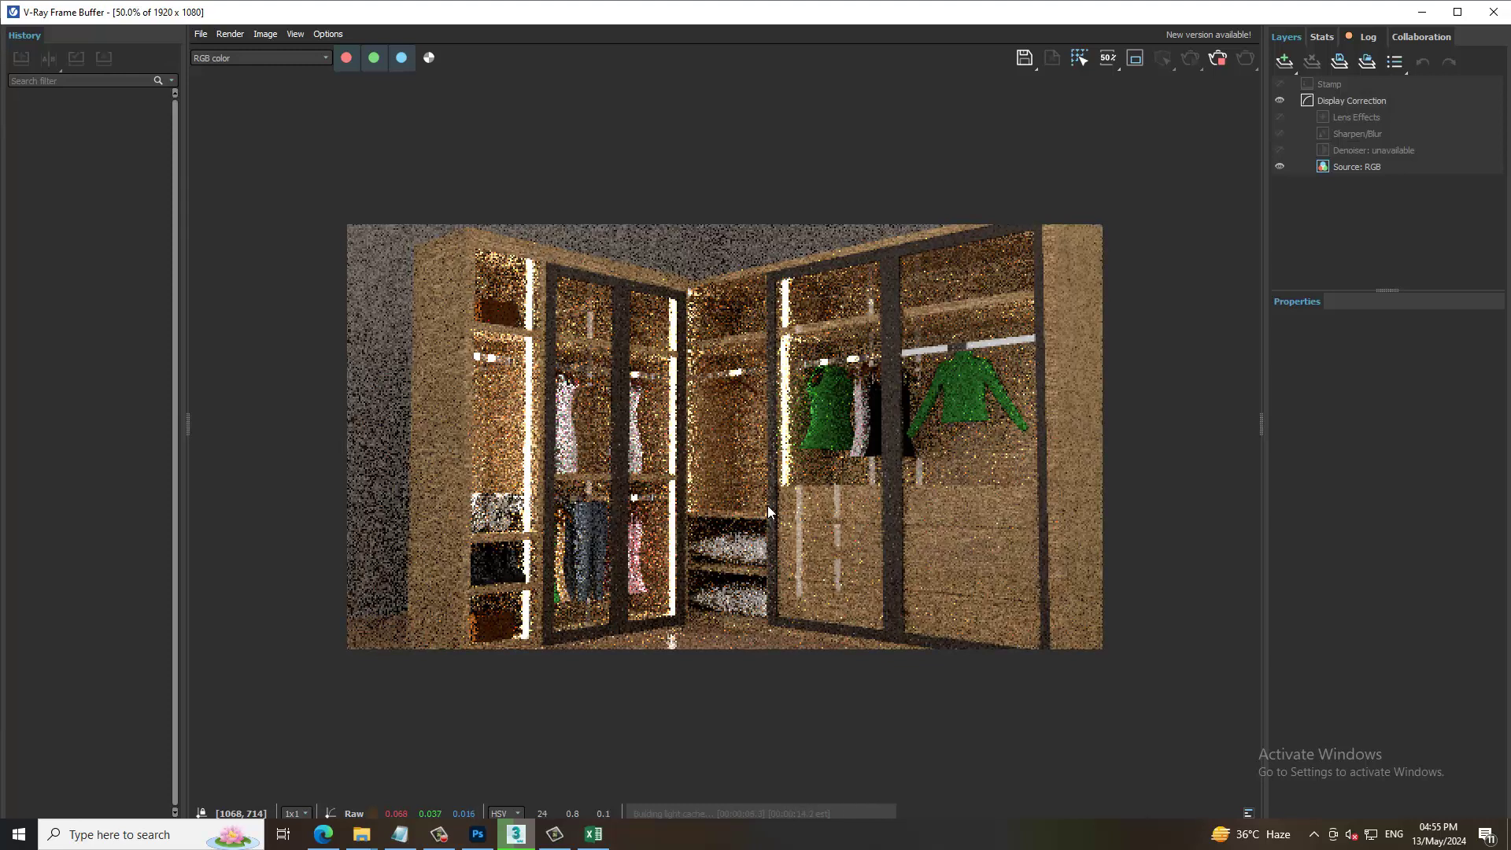
- Let the V-Ray Frame Buffer render refine to a clean image, then close it
scroll(755, 515, "up", 2)
scroll(740, 523, "down", 2)
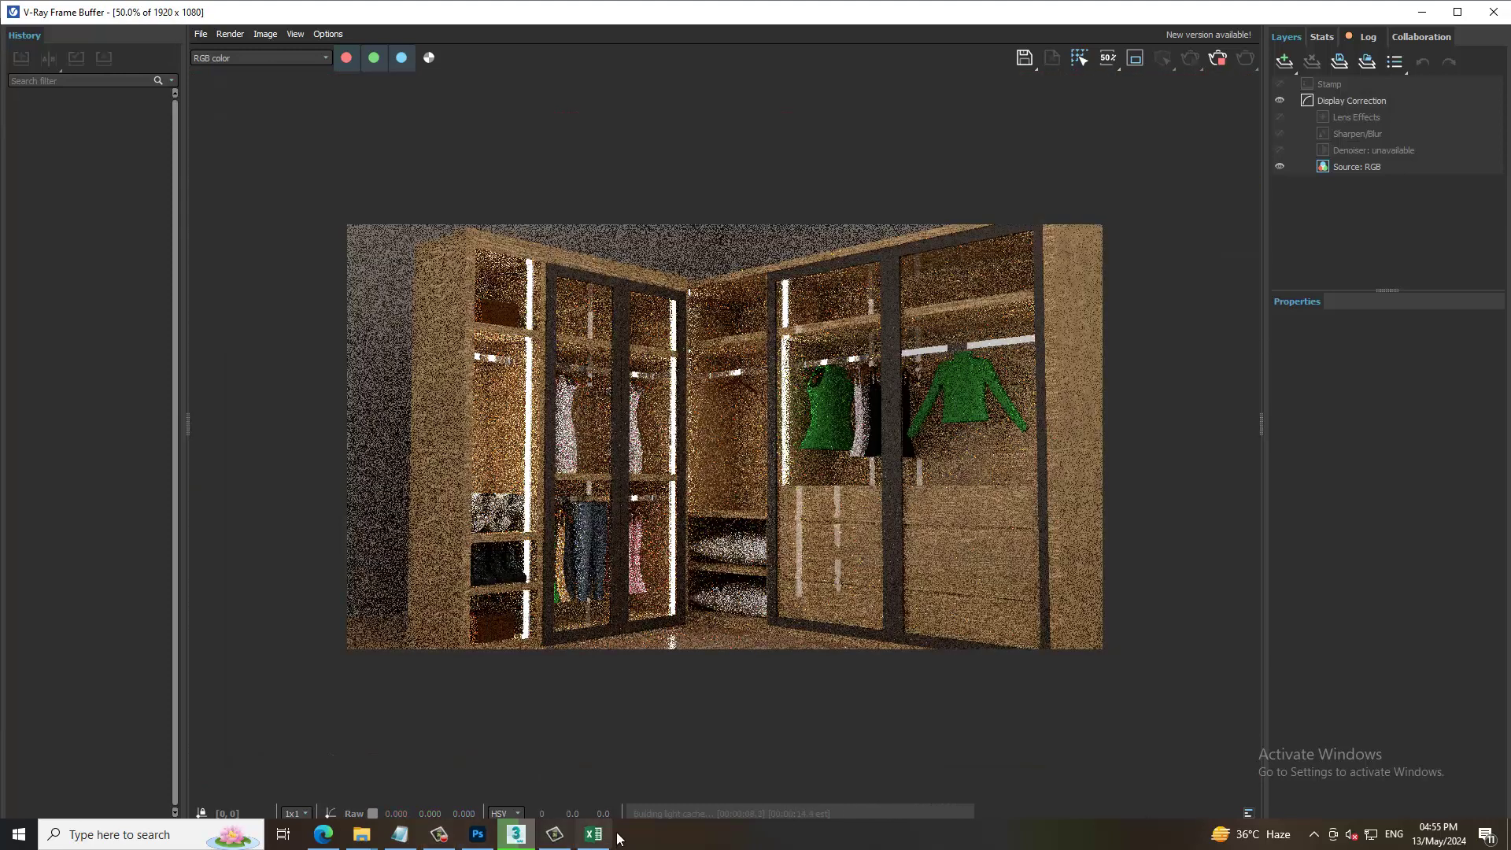
left_click(439, 834)
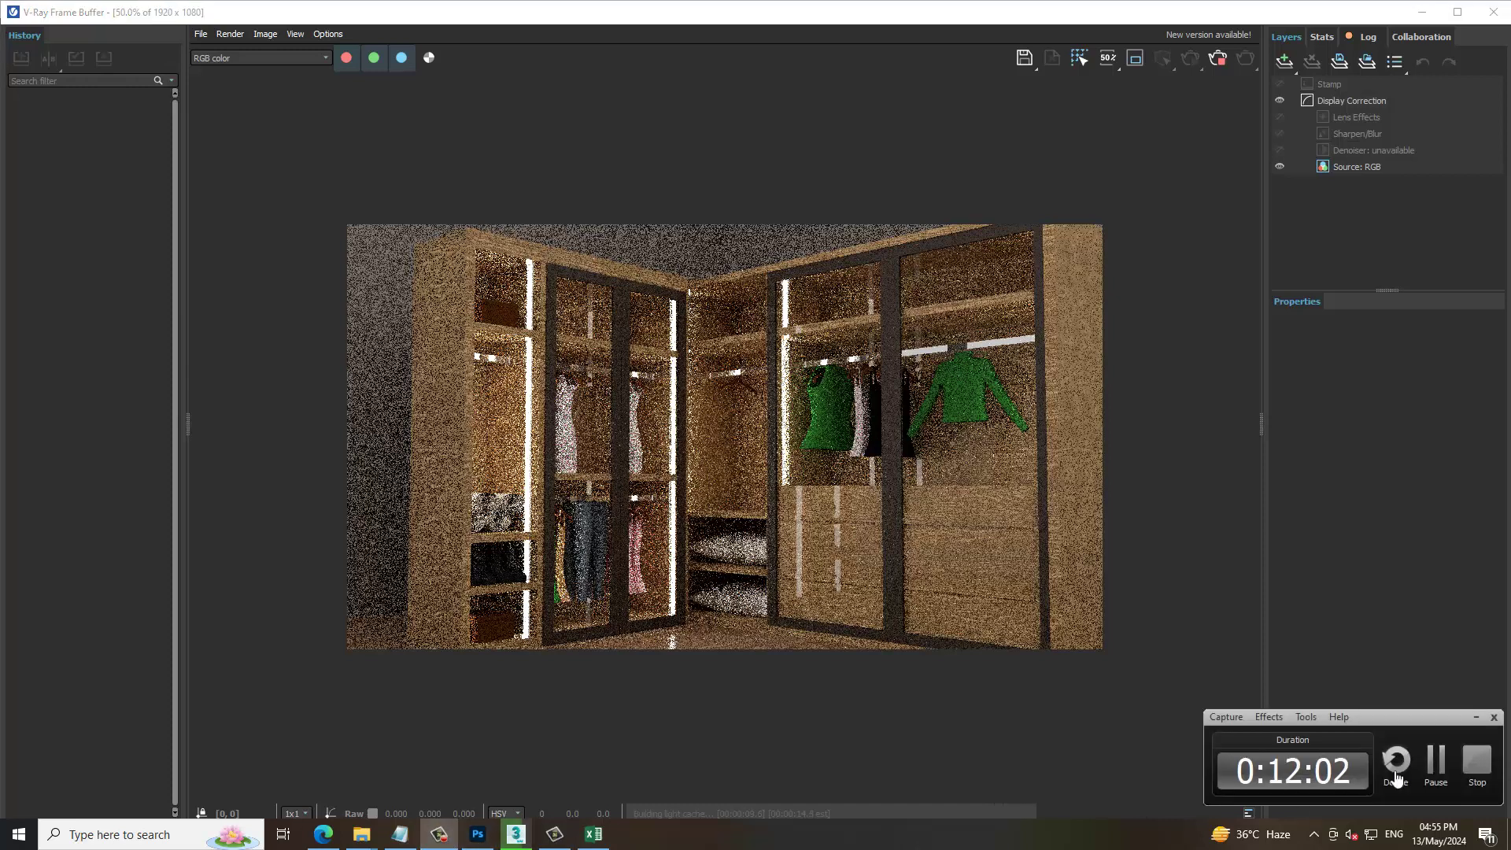
left_click(1437, 762)
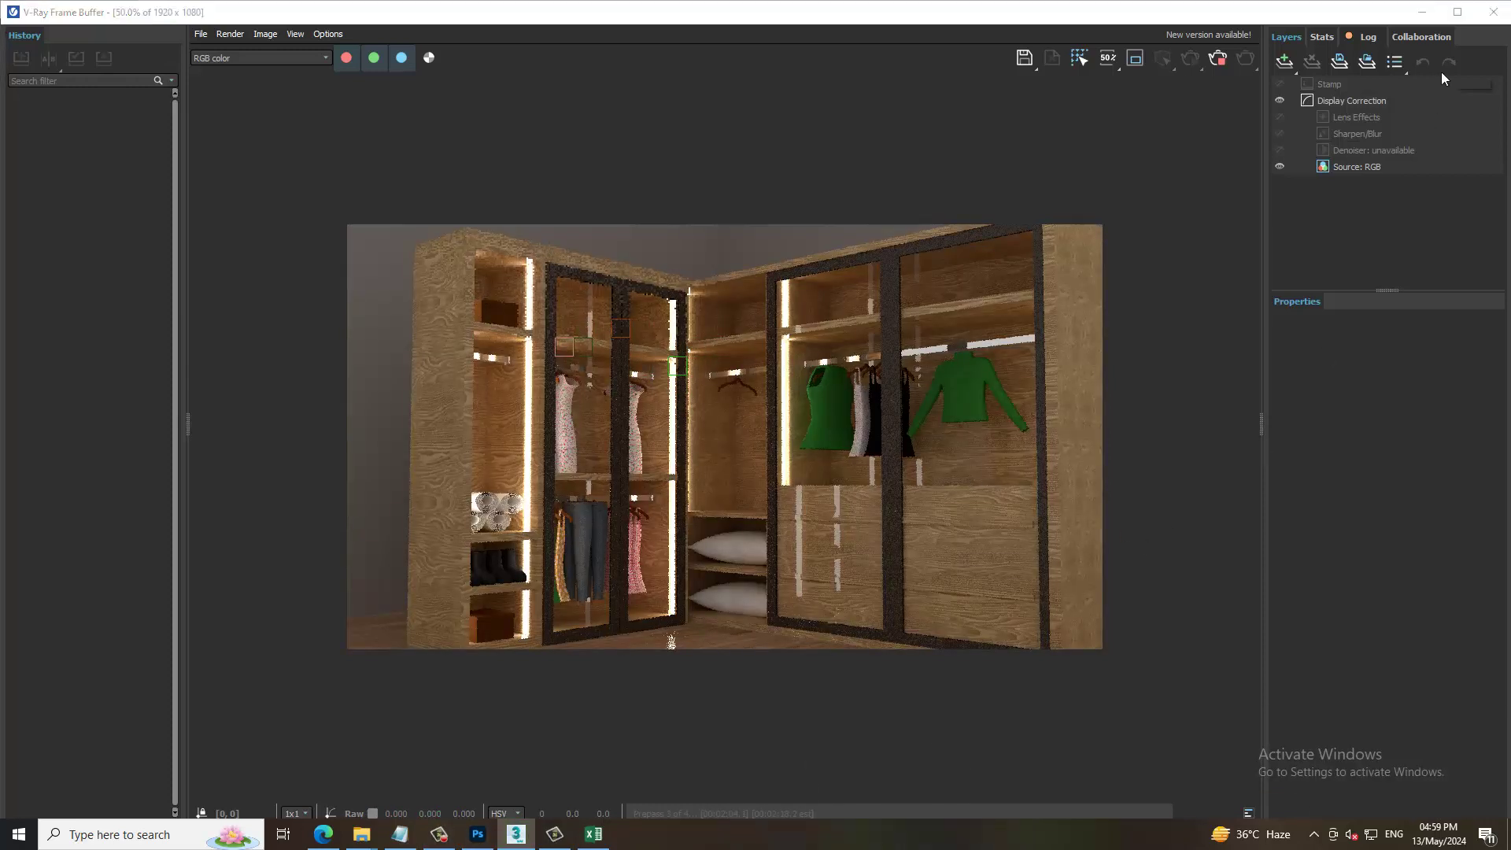
left_click(1493, 11)
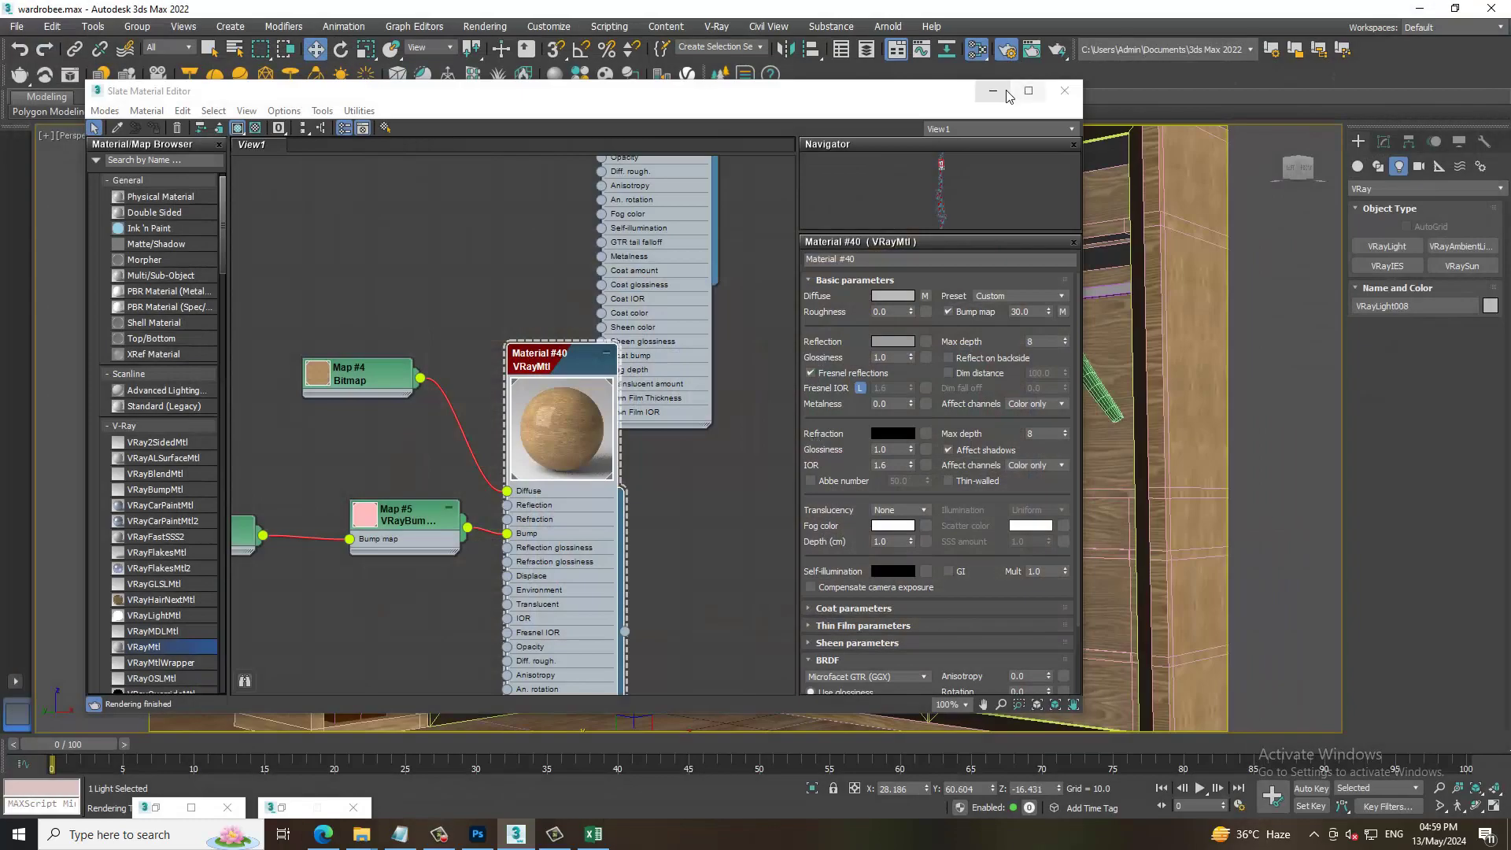
- Minimize the material editor and select the Box008 wardrobe object
left_click(993, 91)
key("ctrl+a")
right_click(803, 348)
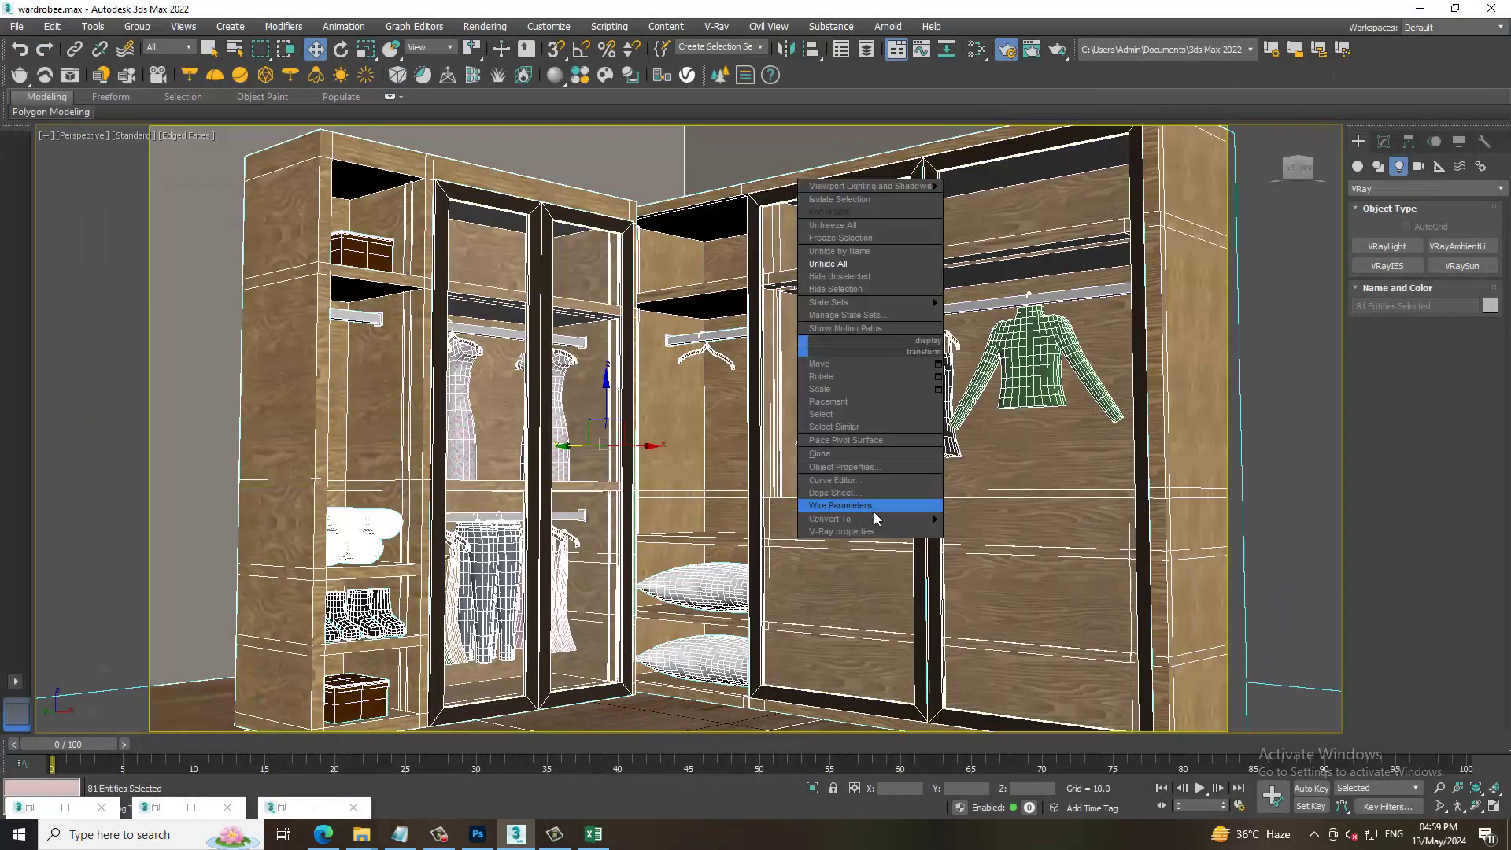
mouse_move(829, 519)
left_click(1043, 543)
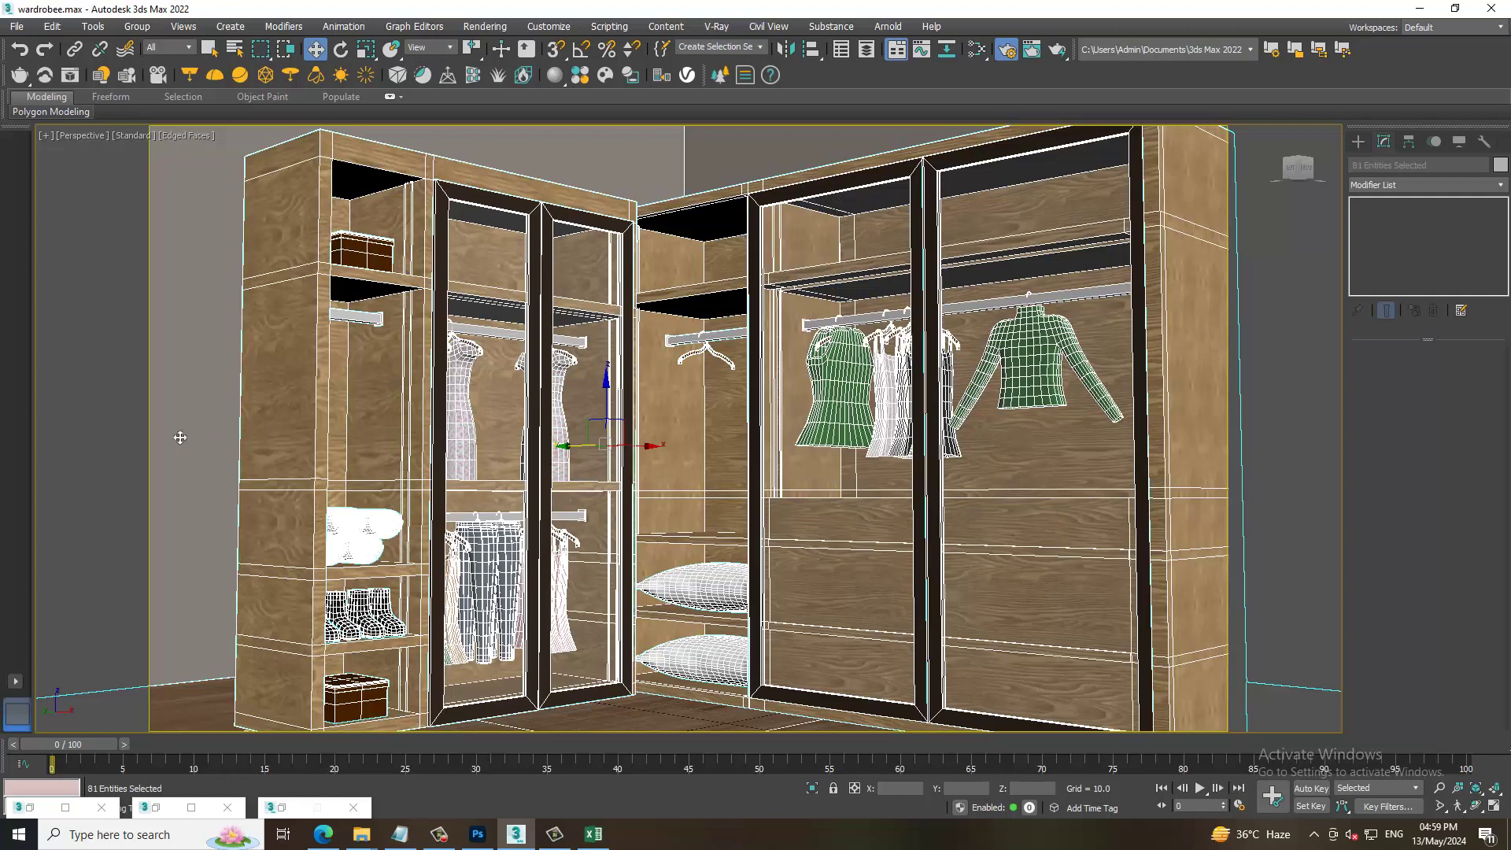
left_click(218, 456)
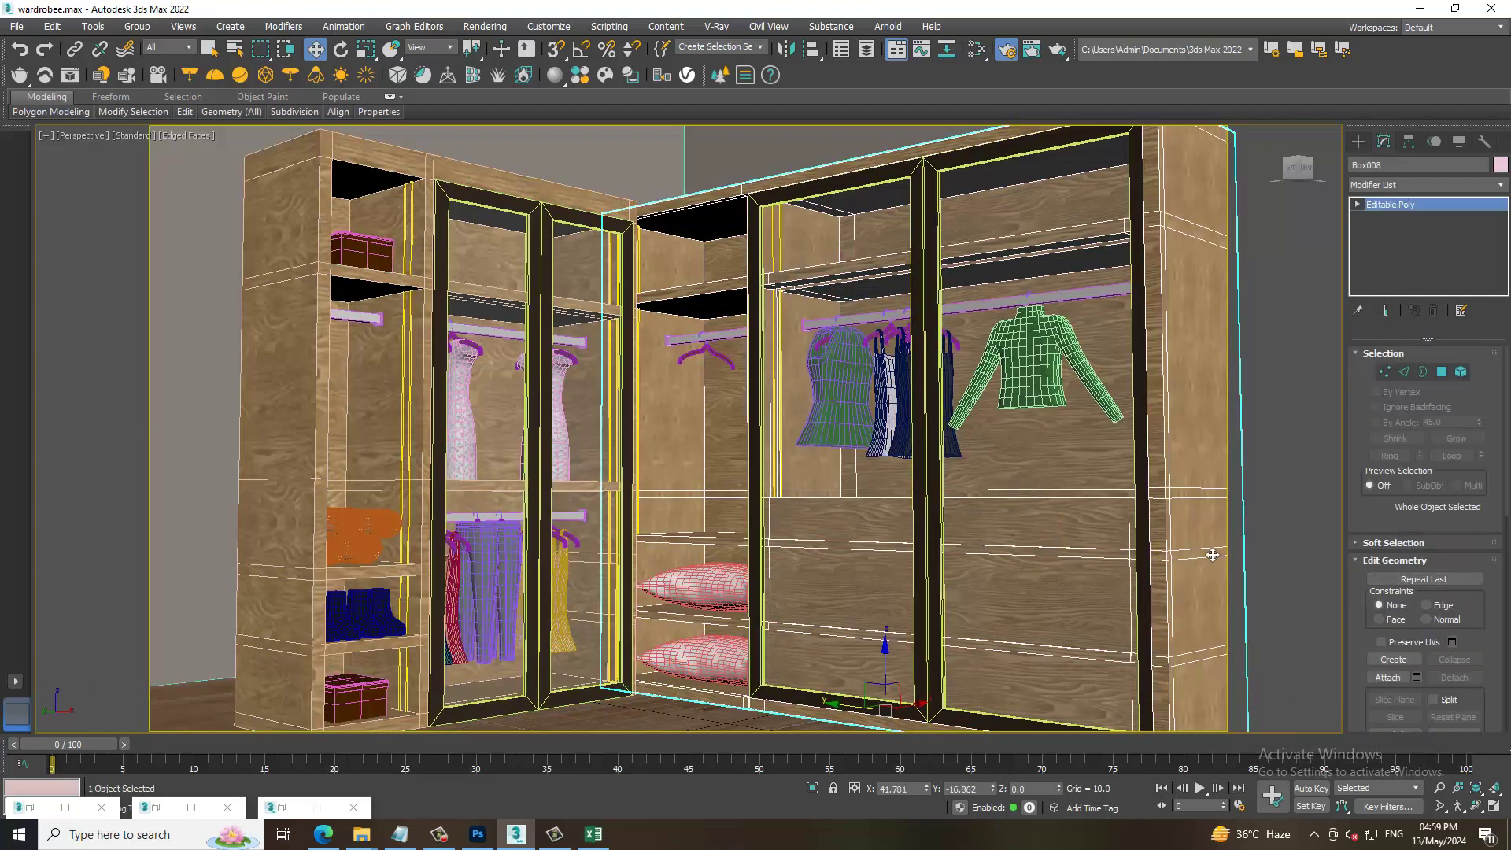
- Set Material #40's reflection colour back down to grey 50
key("m")
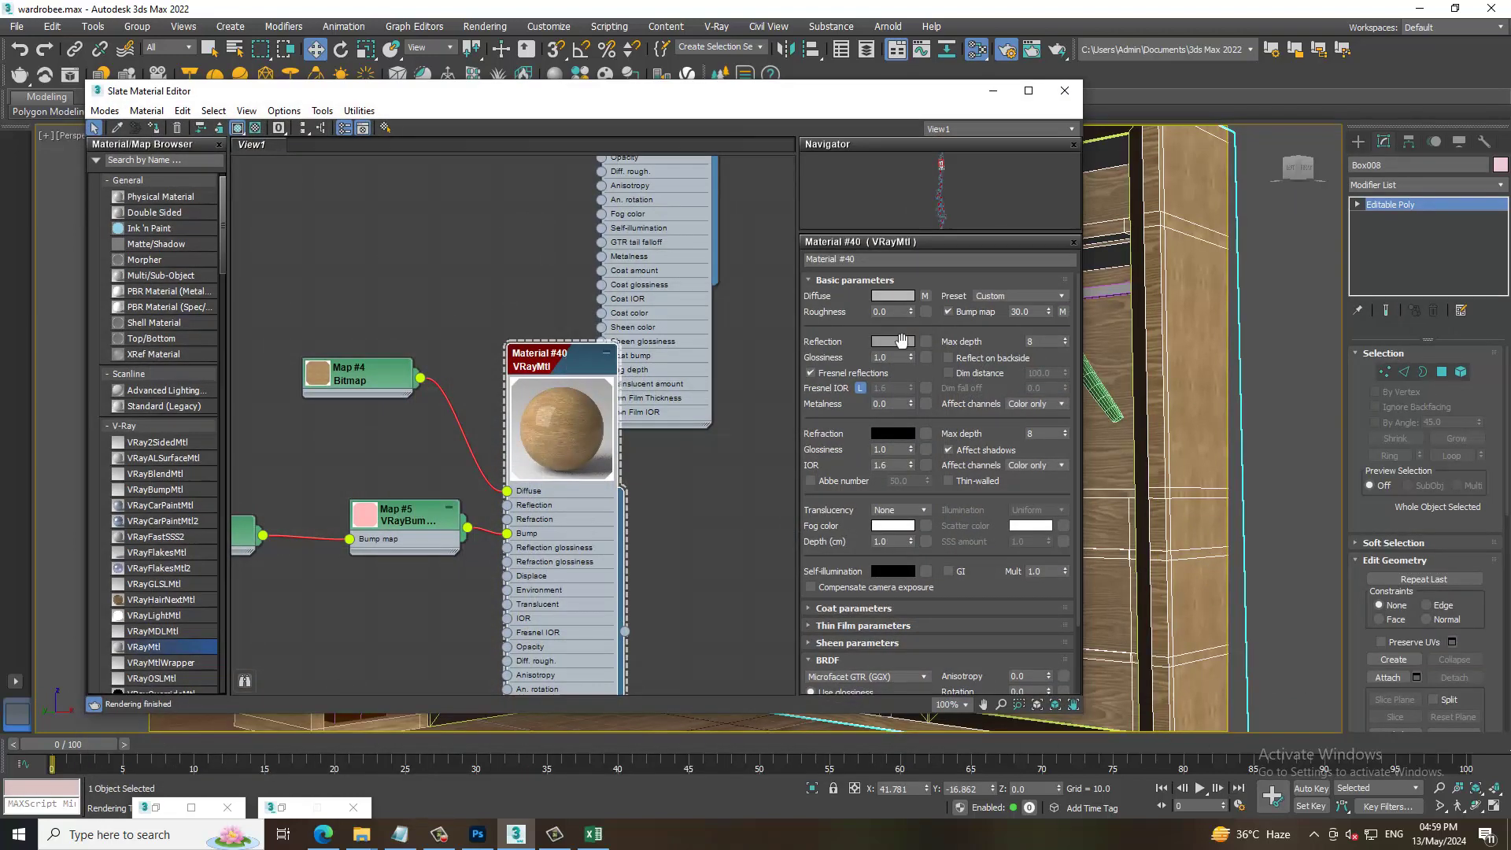
left_click(907, 343)
left_click_drag(462, 149, 462, 169)
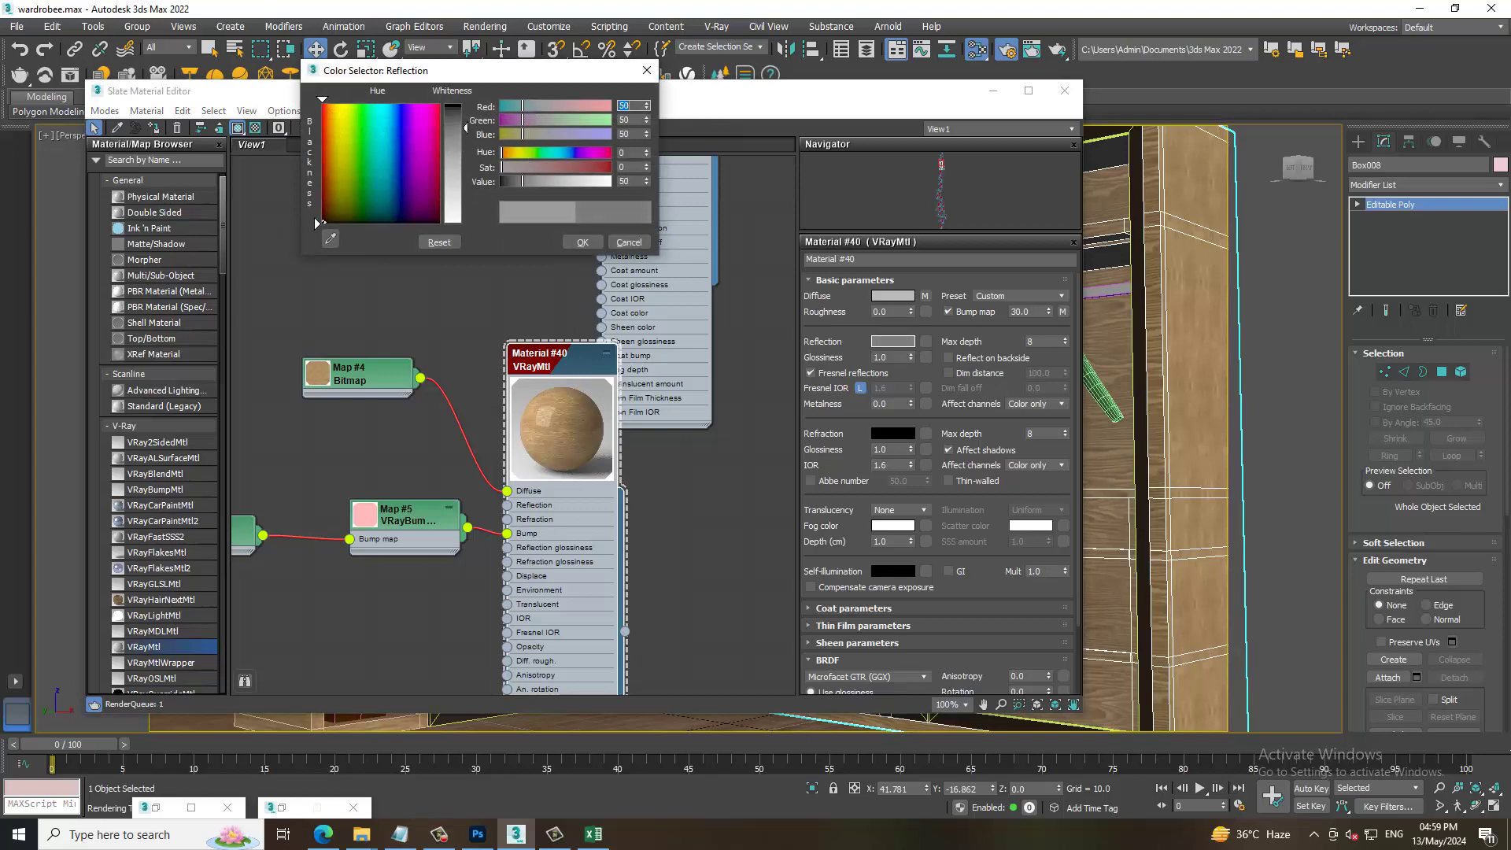
left_click(582, 242)
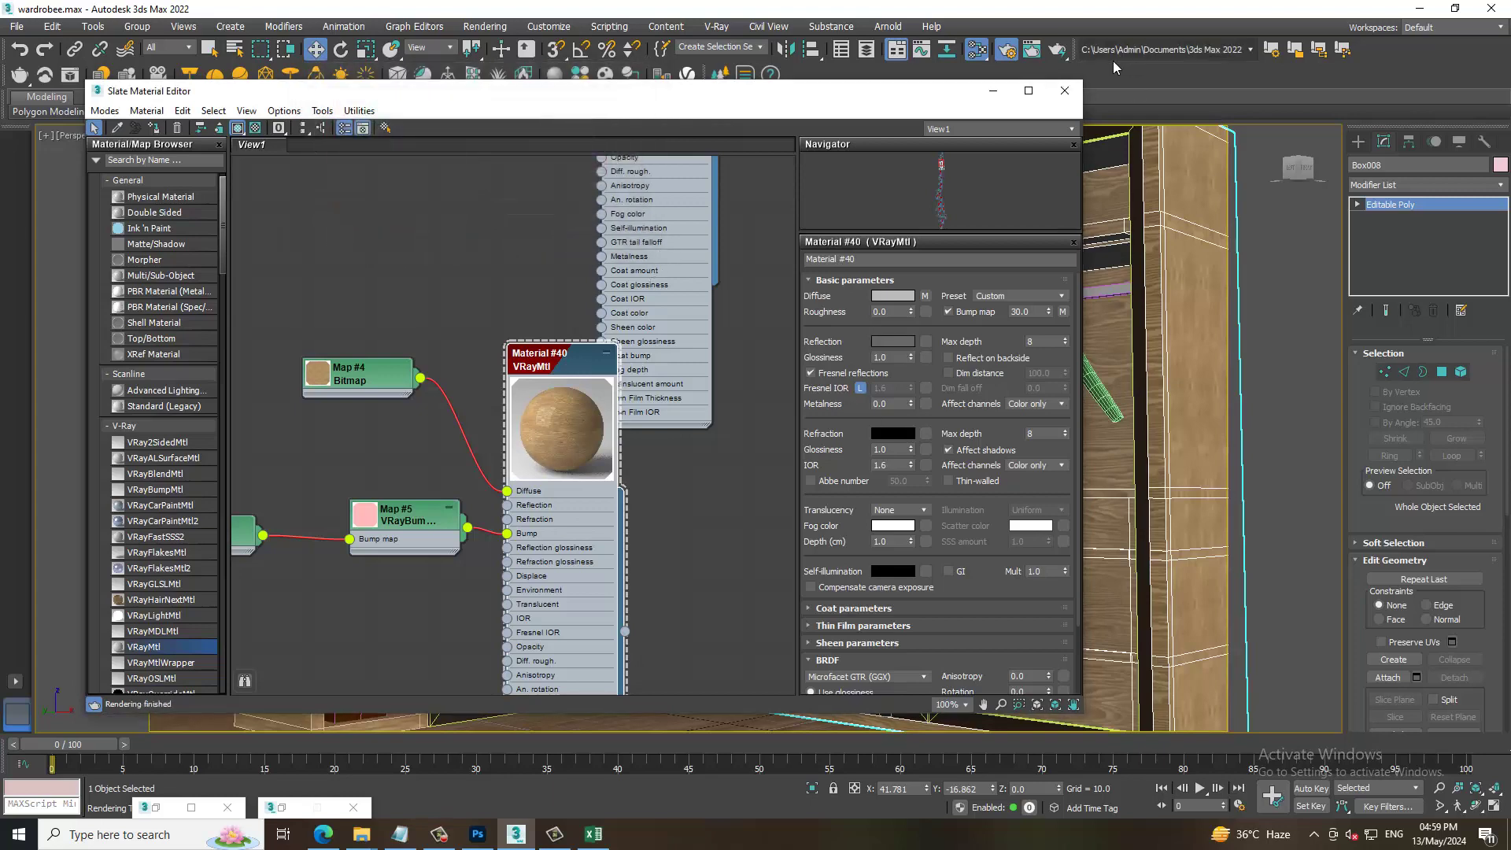
- Close the material editor and frame the wardrobe and plane light in four viewports
left_click(993, 91)
key("alt+w")
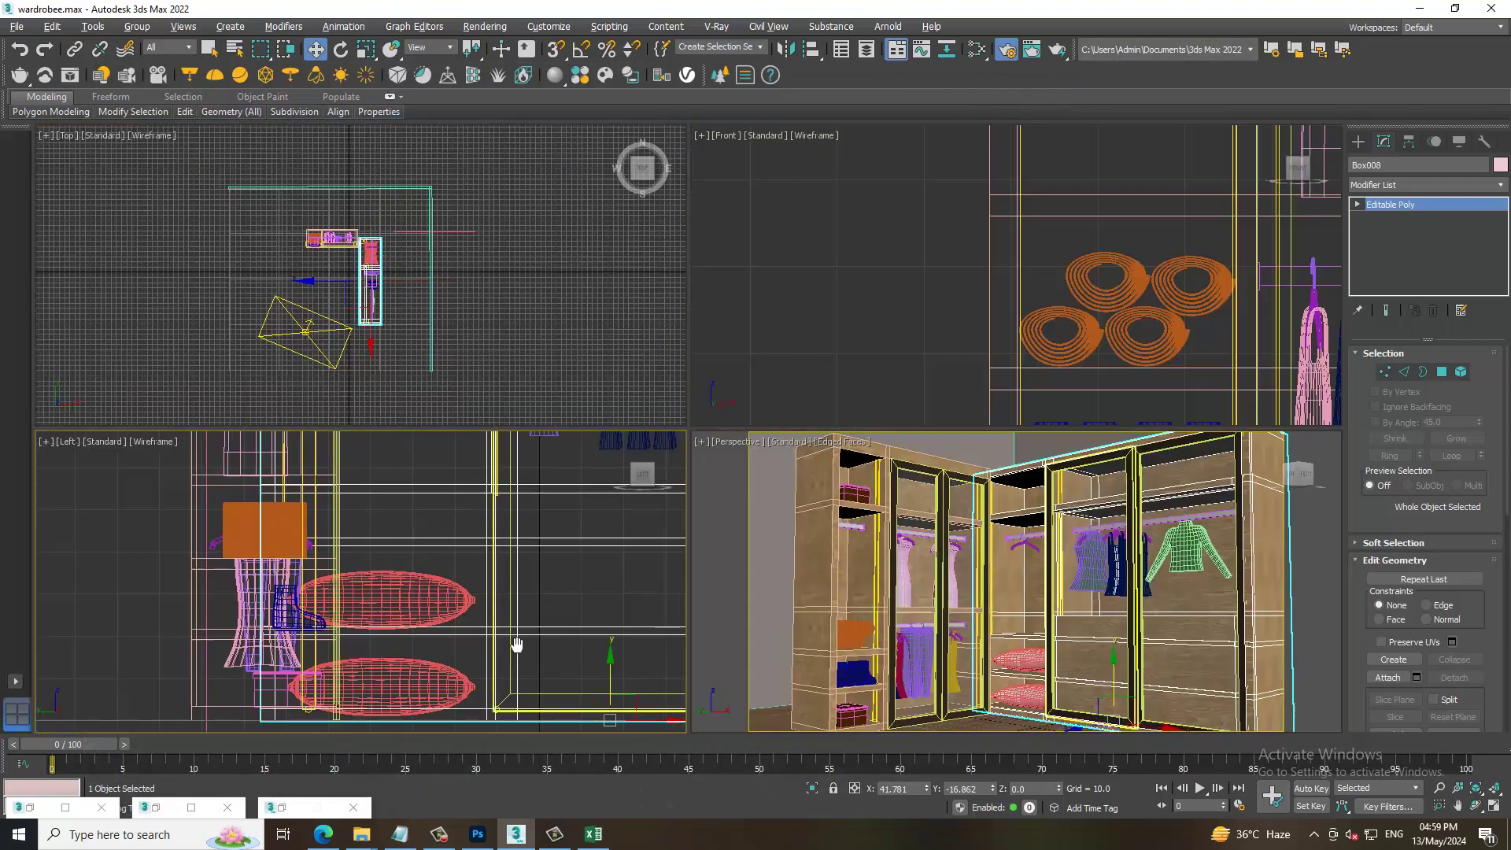
scroll(644, 654, "down", 5)
middle_click_drag(644, 654, 503, 549)
left_click(499, 553)
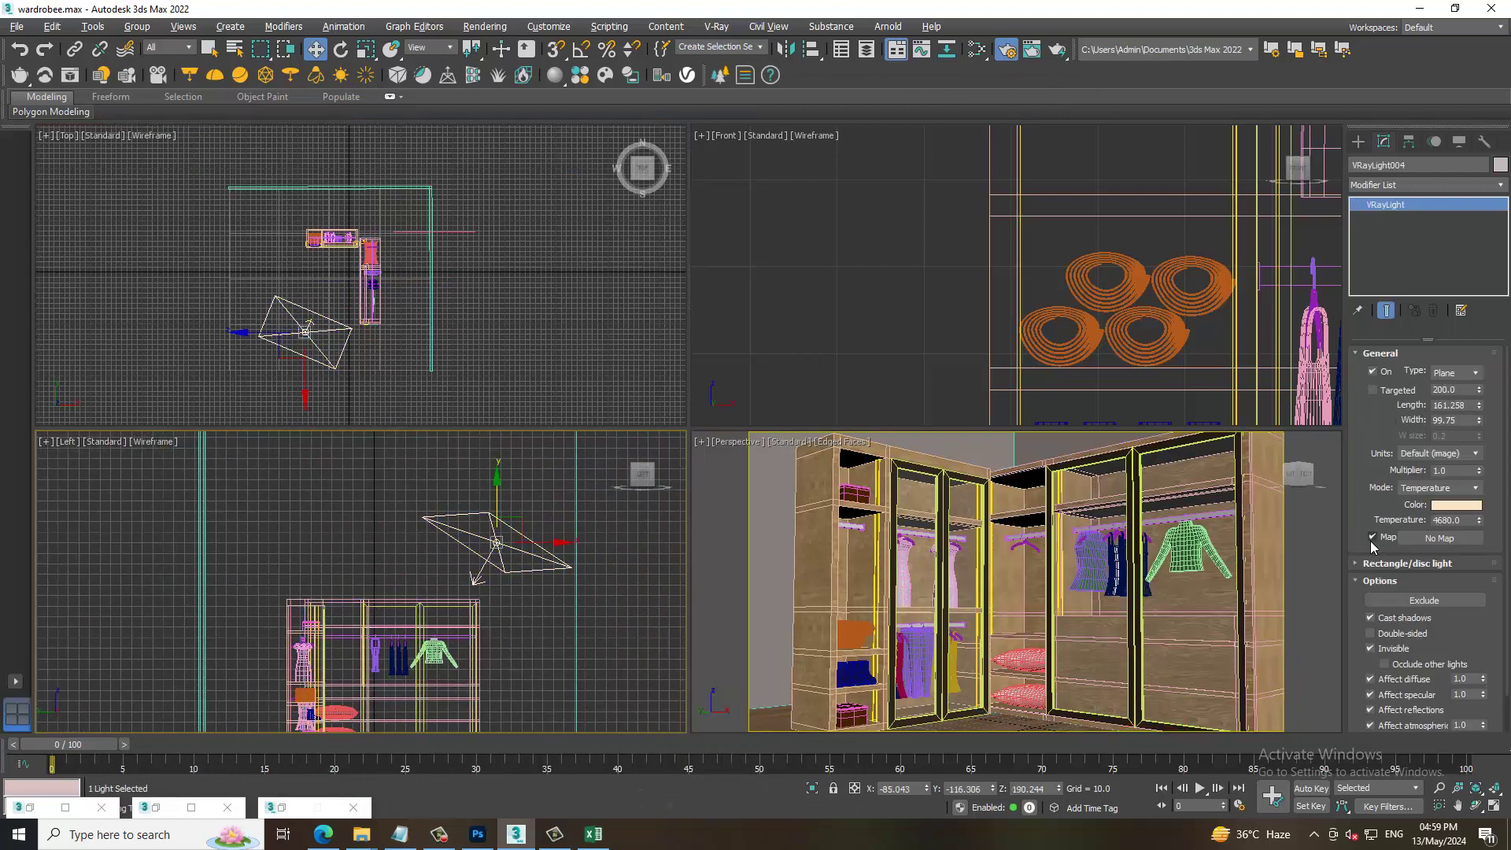
type("3")
- Test-render the wardrobe from the maximized Perspective view, then close the render window
left_click(1035, 595)
key("alt+w")
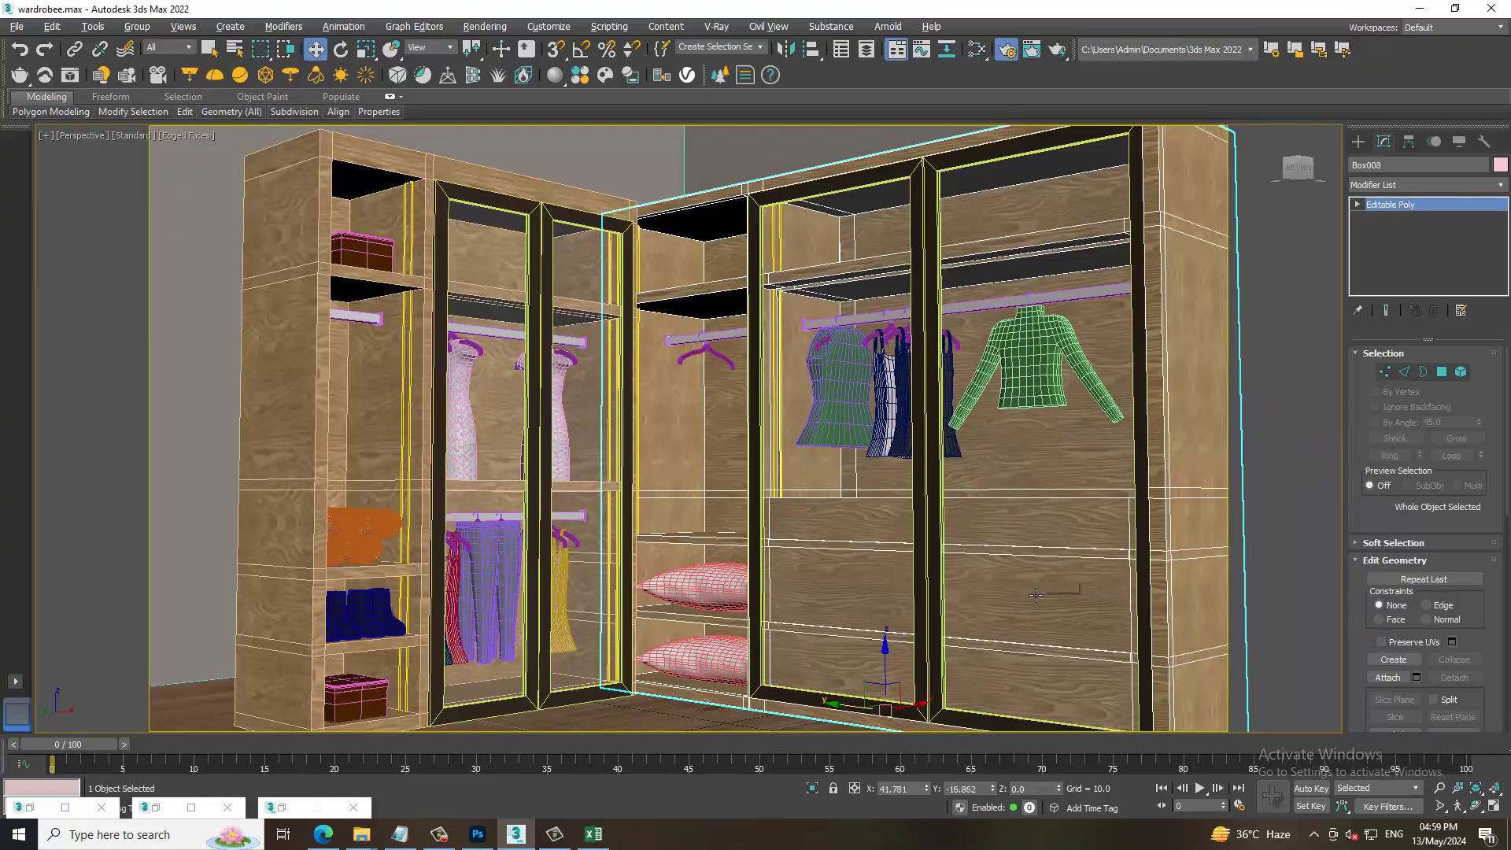
key("shift+q")
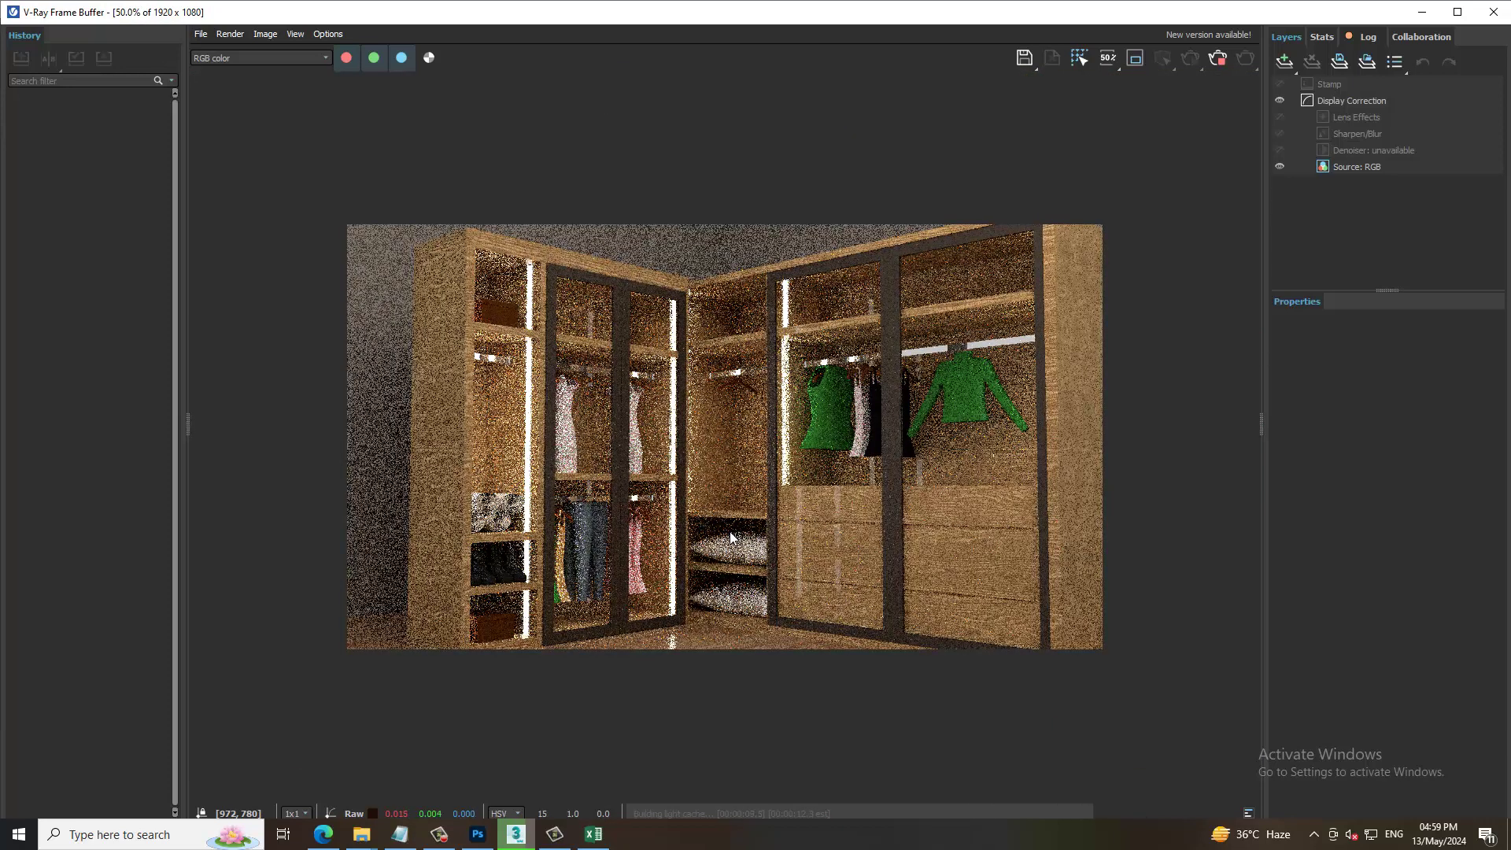
left_click(1493, 12)
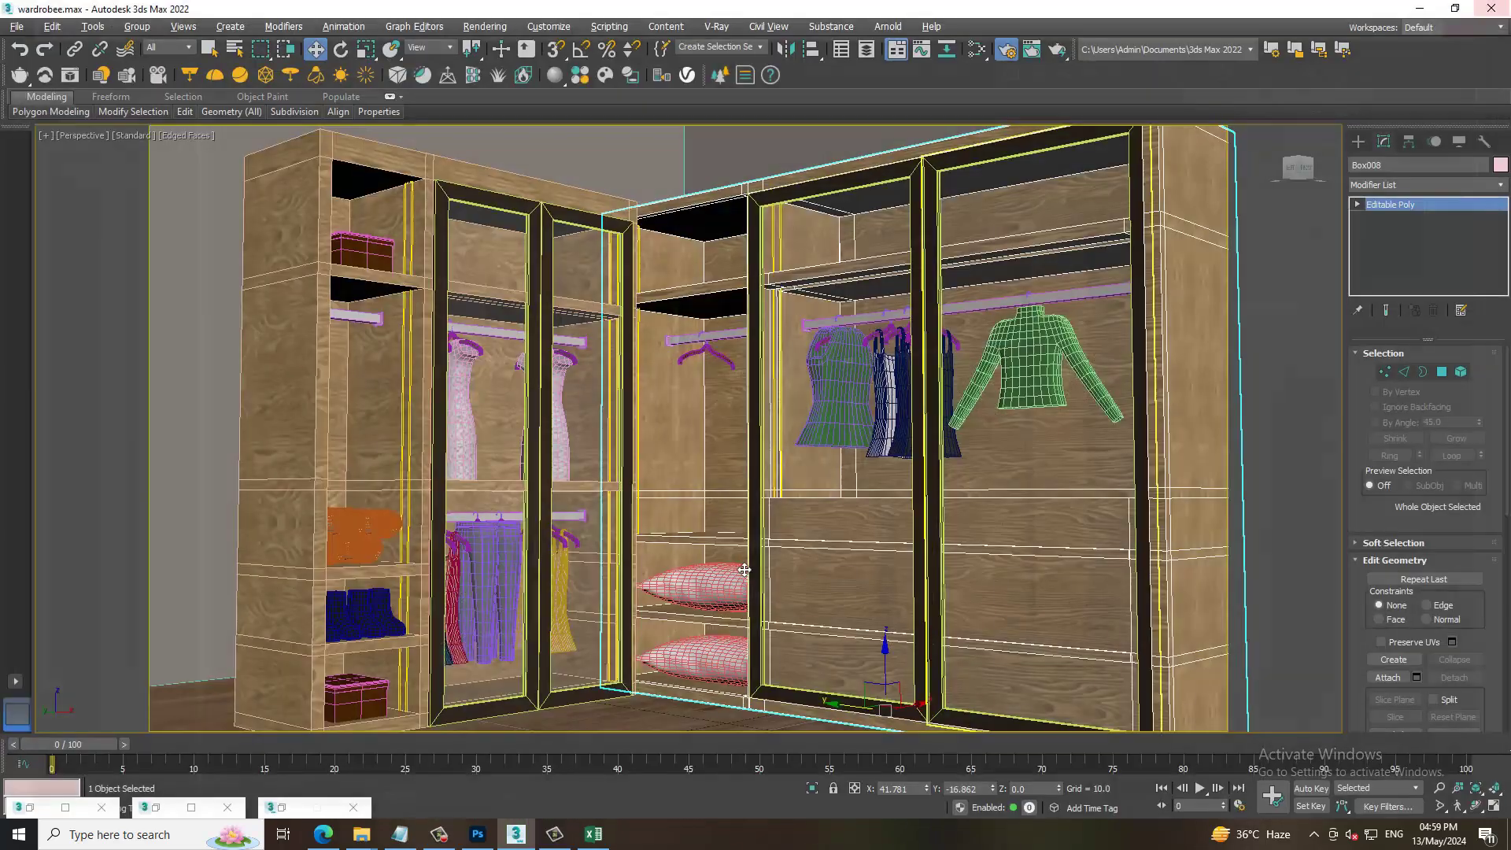
- Select plane light VRayLight004, the wardrobe box, and a vertical LED strip light
left_click(740, 561)
left_click(740, 561)
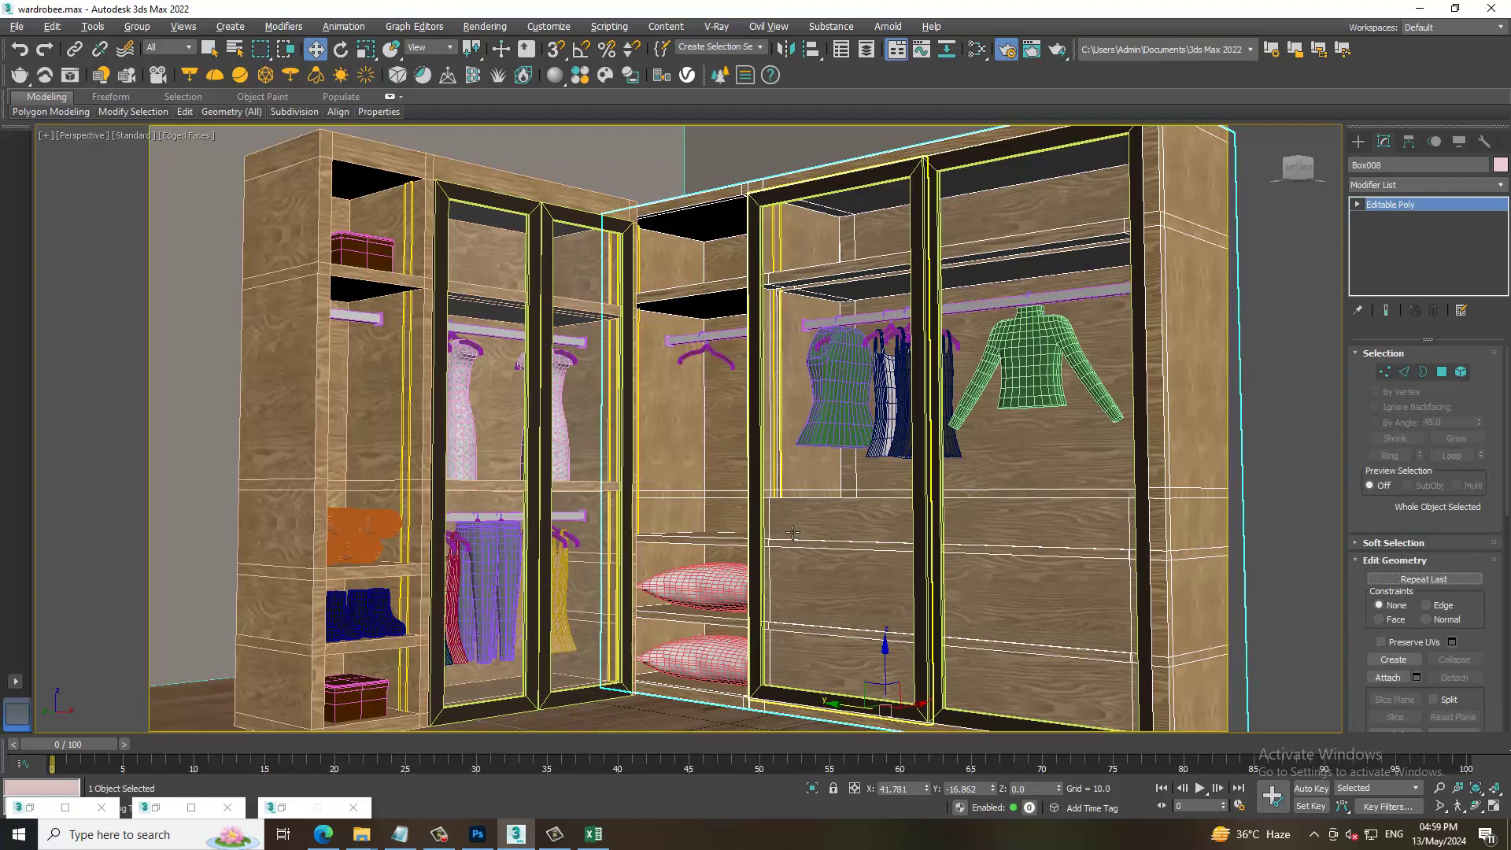
left_click(409, 378)
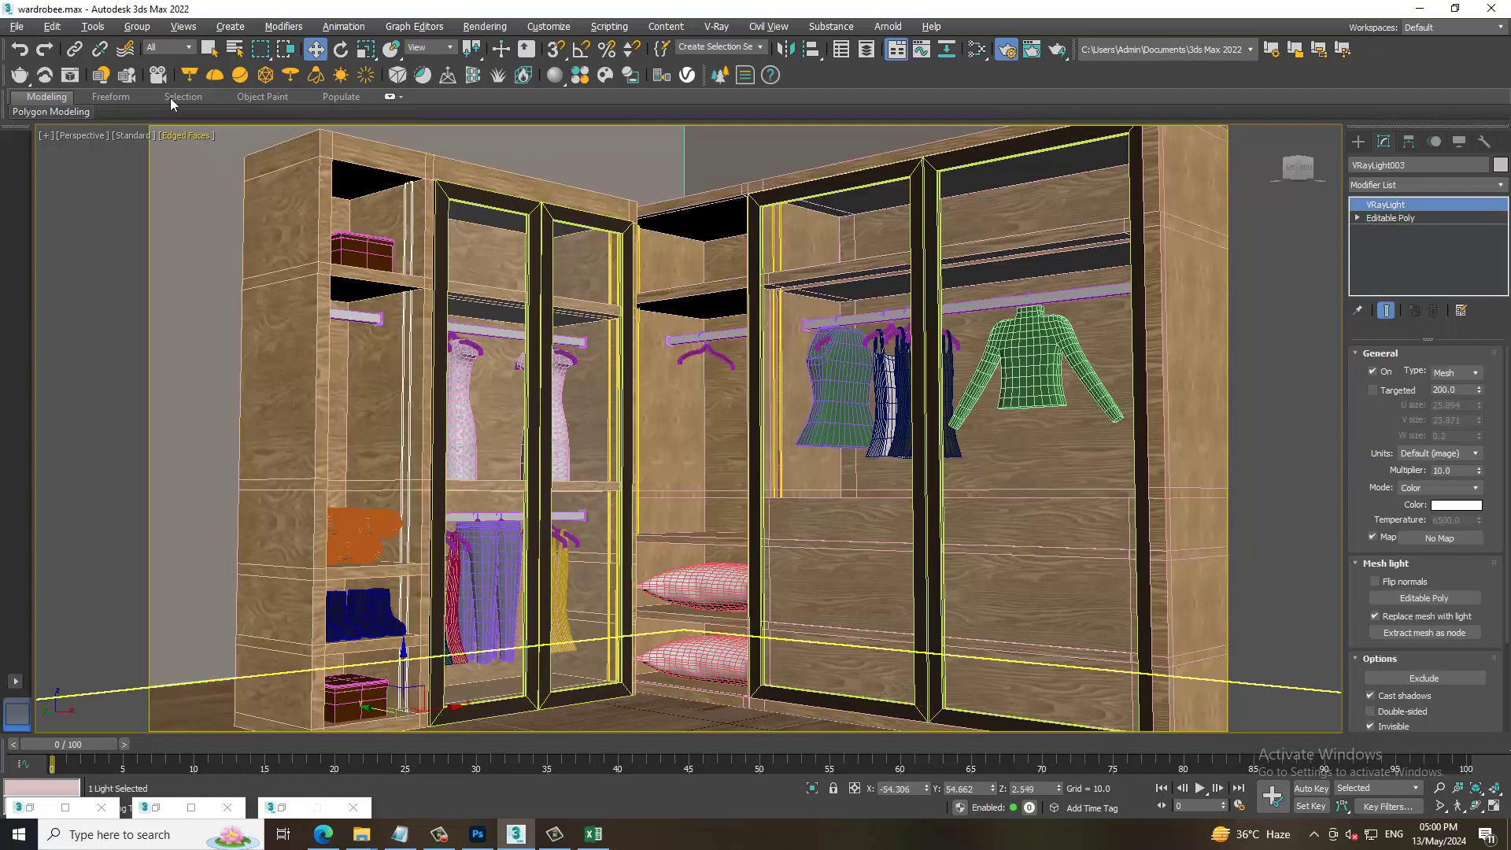
- With the Geometry selection filter, select all geometry and convert it to editable objects
left_click(169, 49)
left_click(181, 74)
key("ctrl+a")
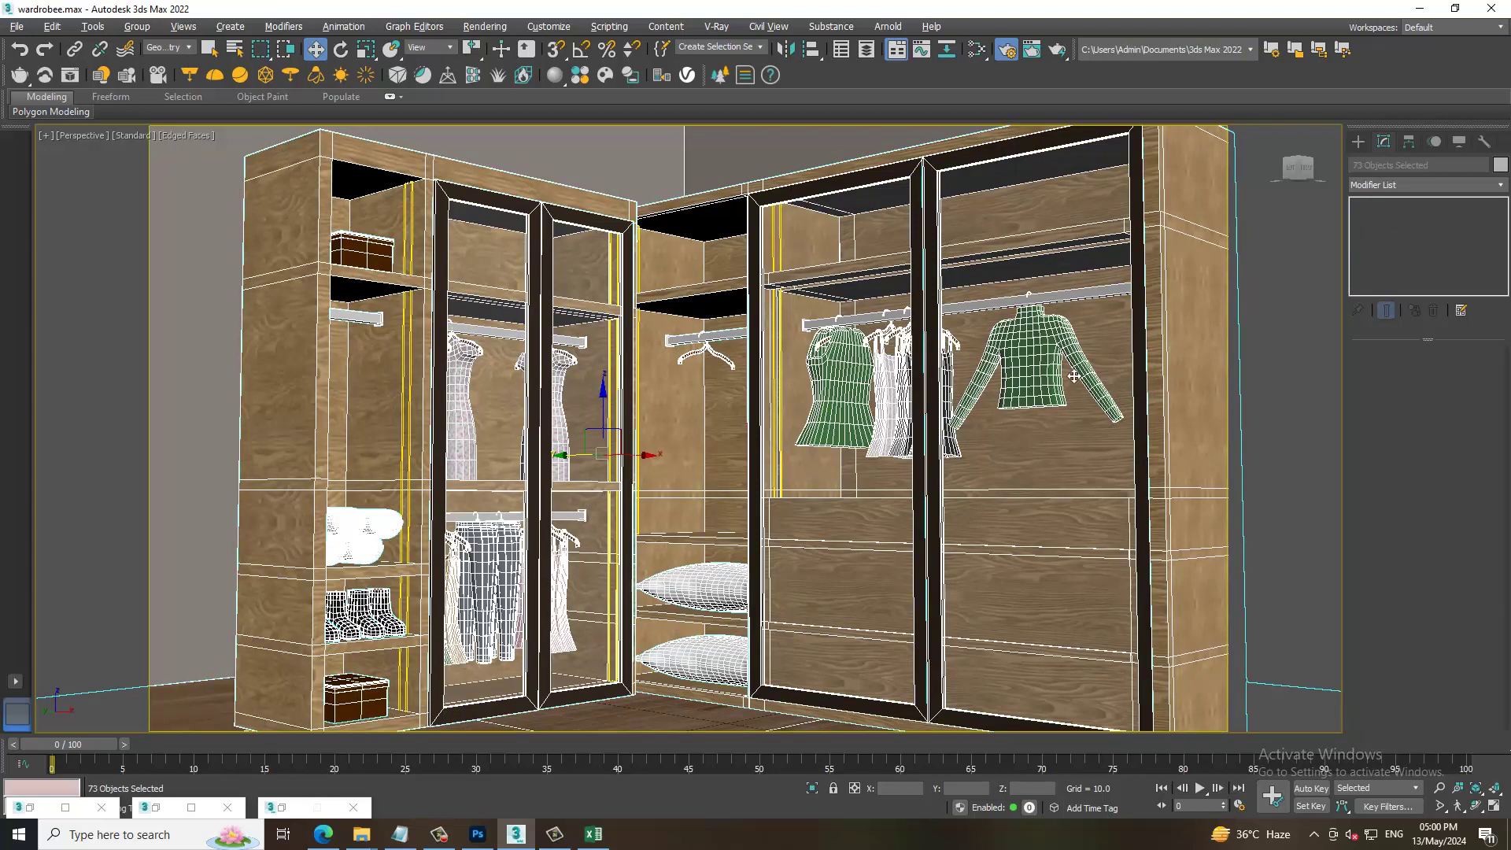
right_click(838, 373)
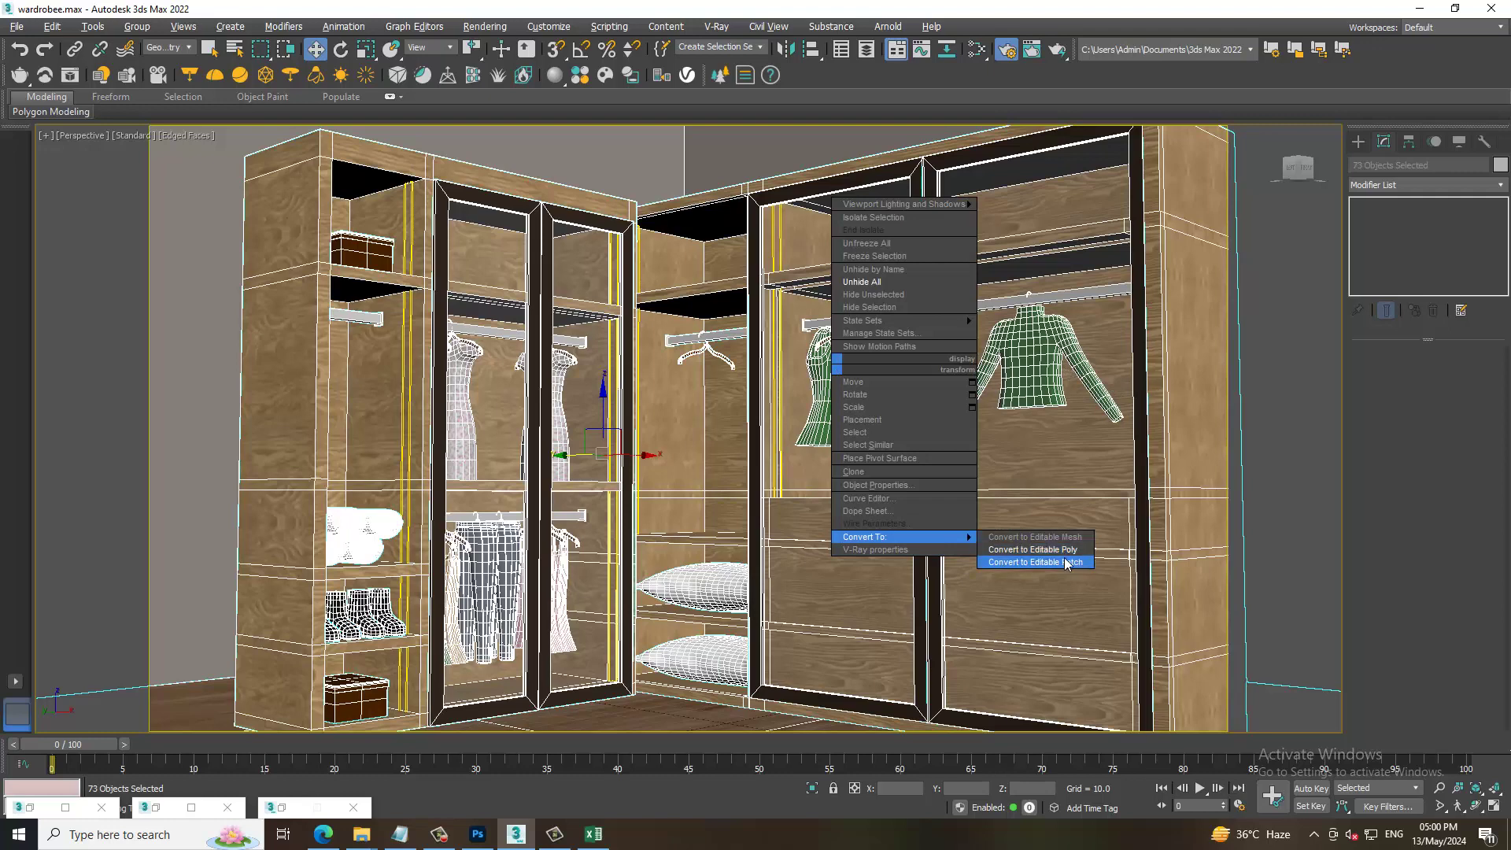
left_click(1066, 557)
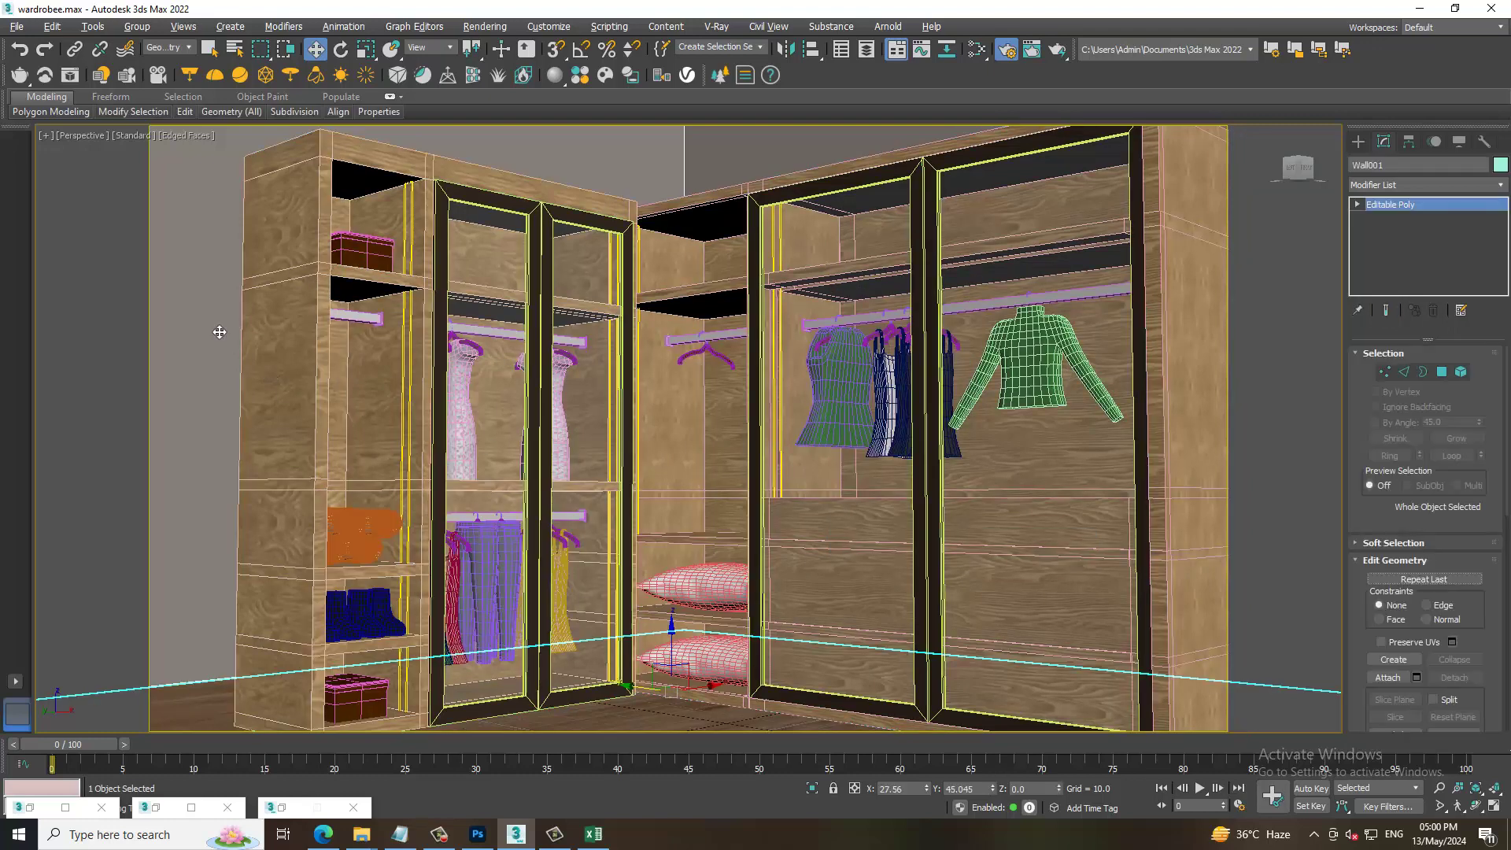
- Test-render the converted scene, then reset the selection filter to All
key("shift+q")
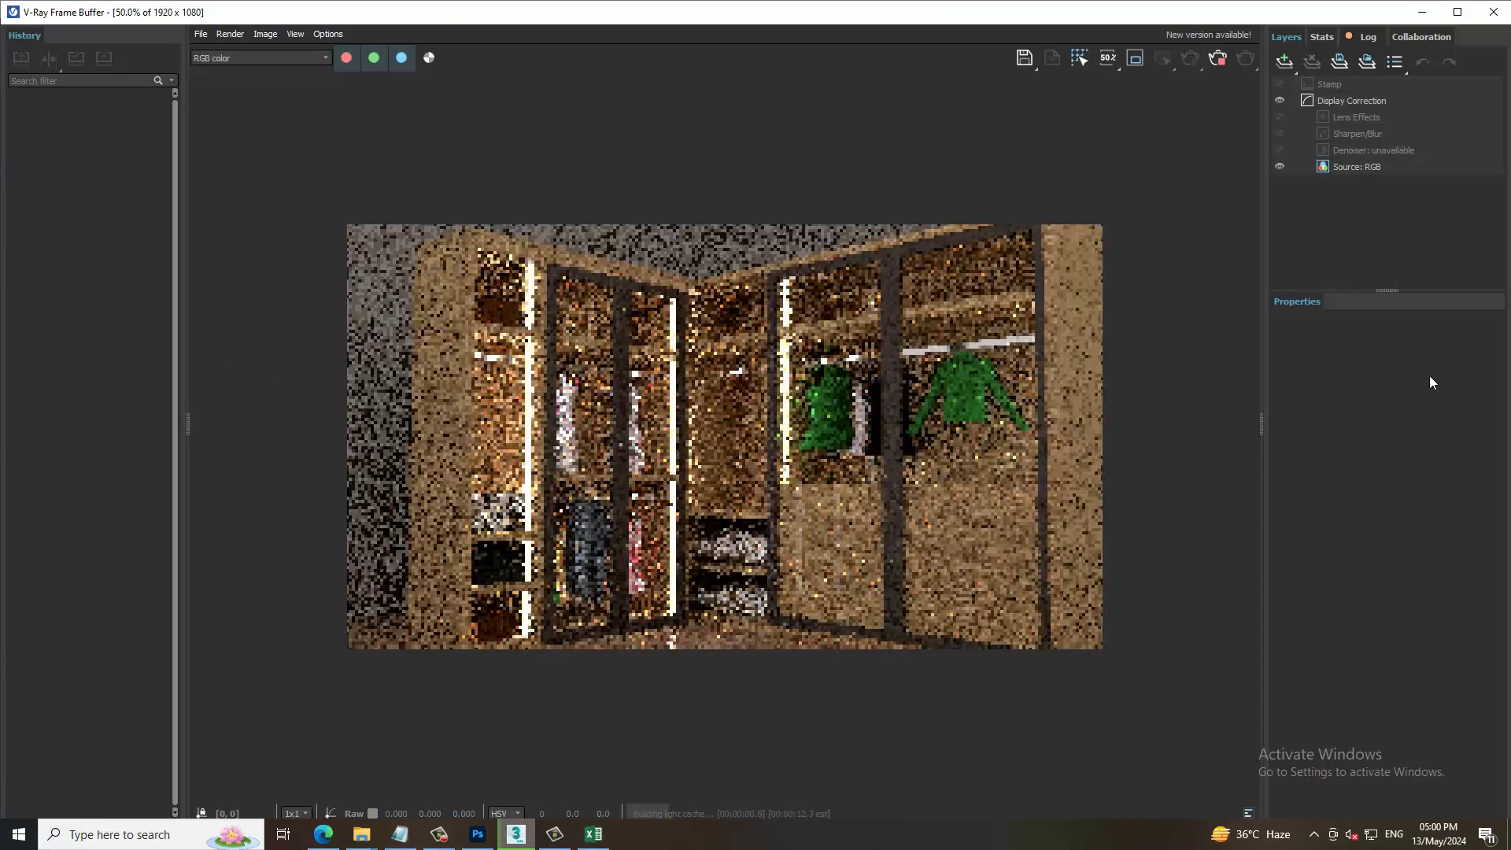
left_click(1505, 10)
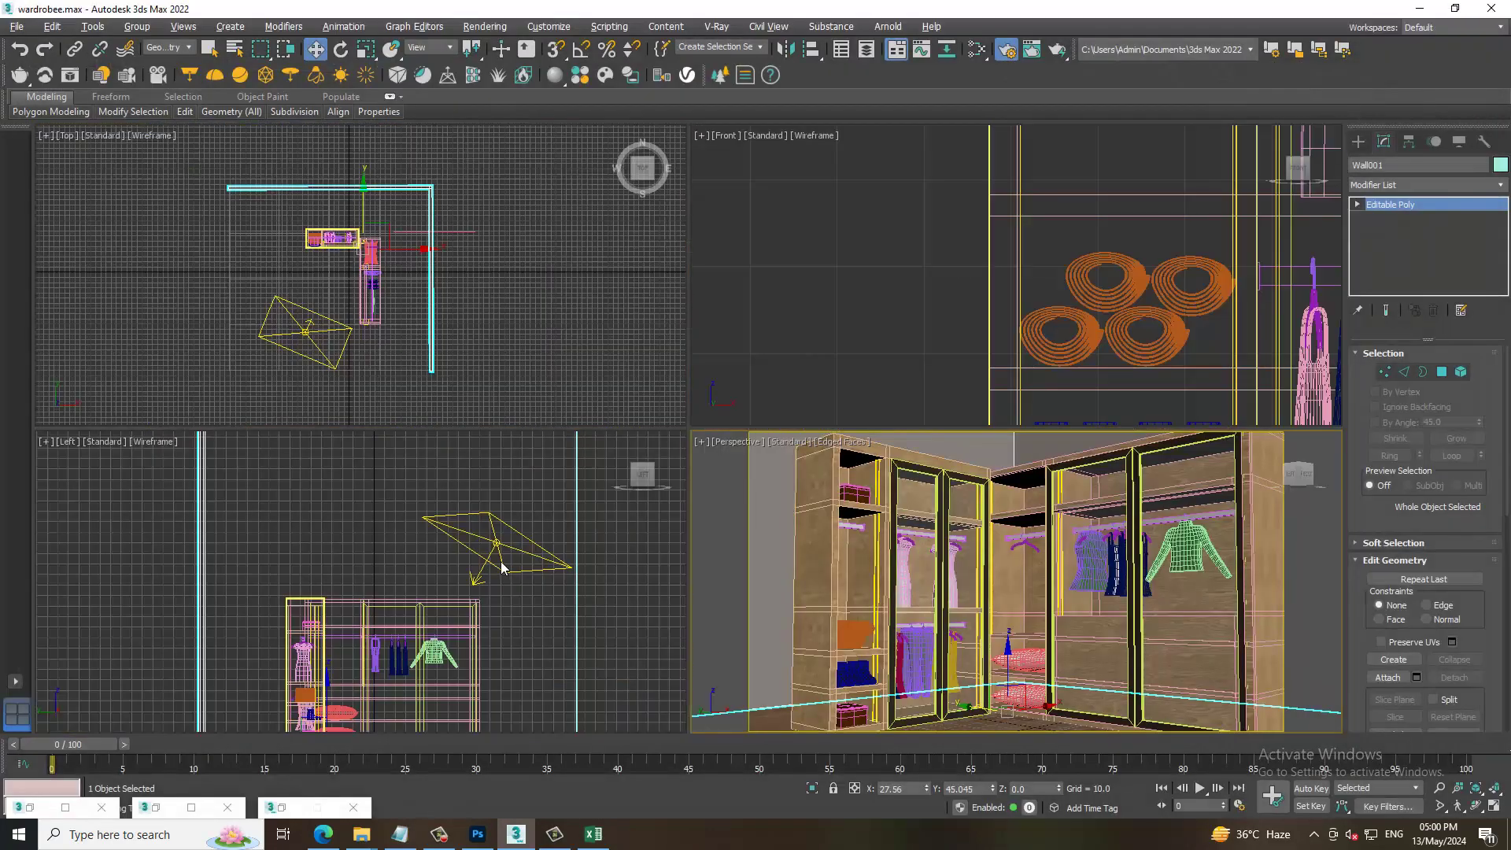
left_click(501, 556)
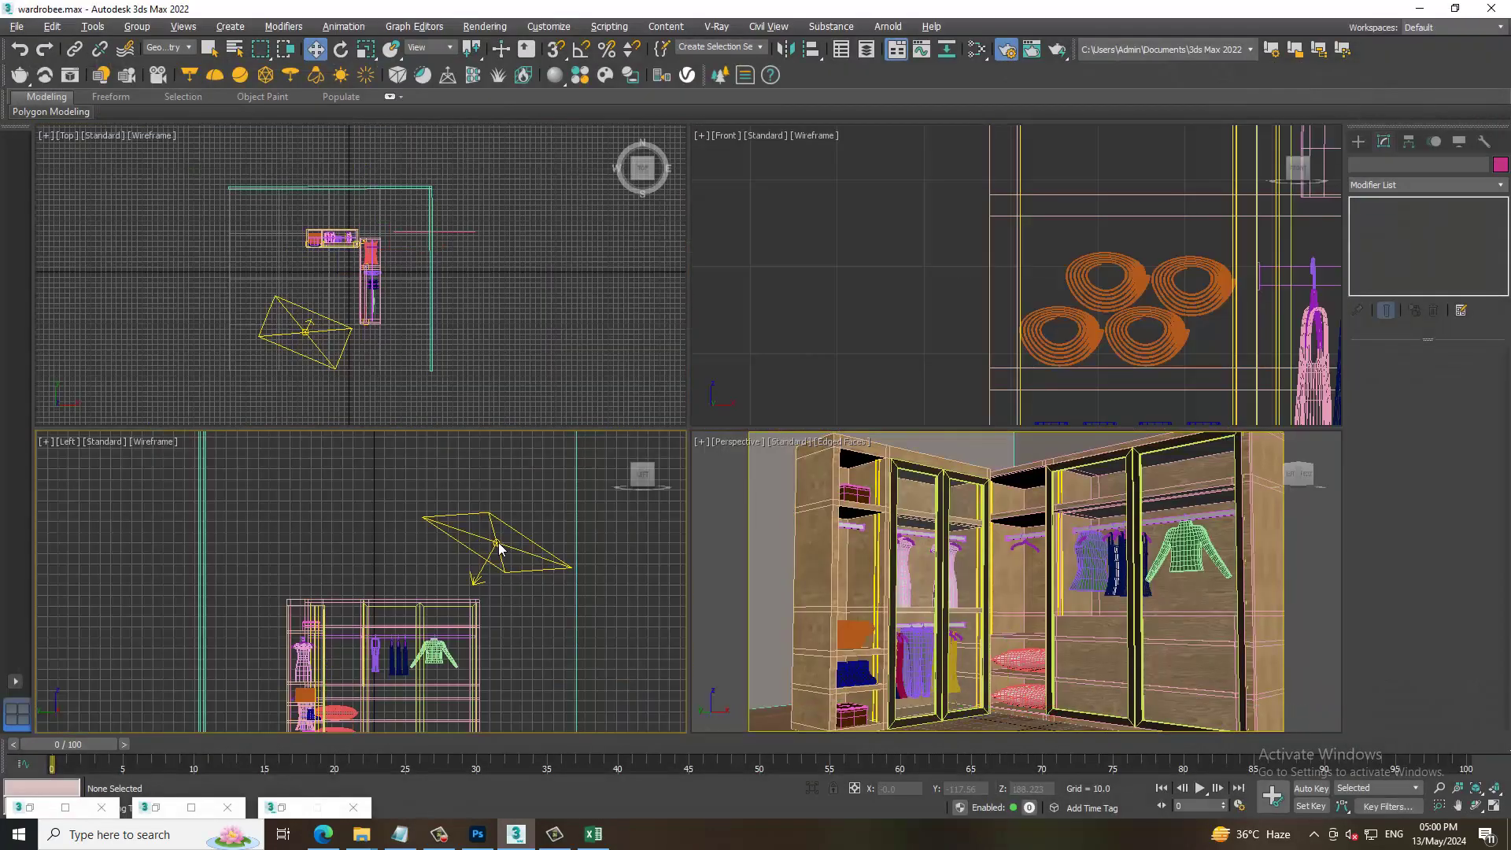
left_click(152, 47)
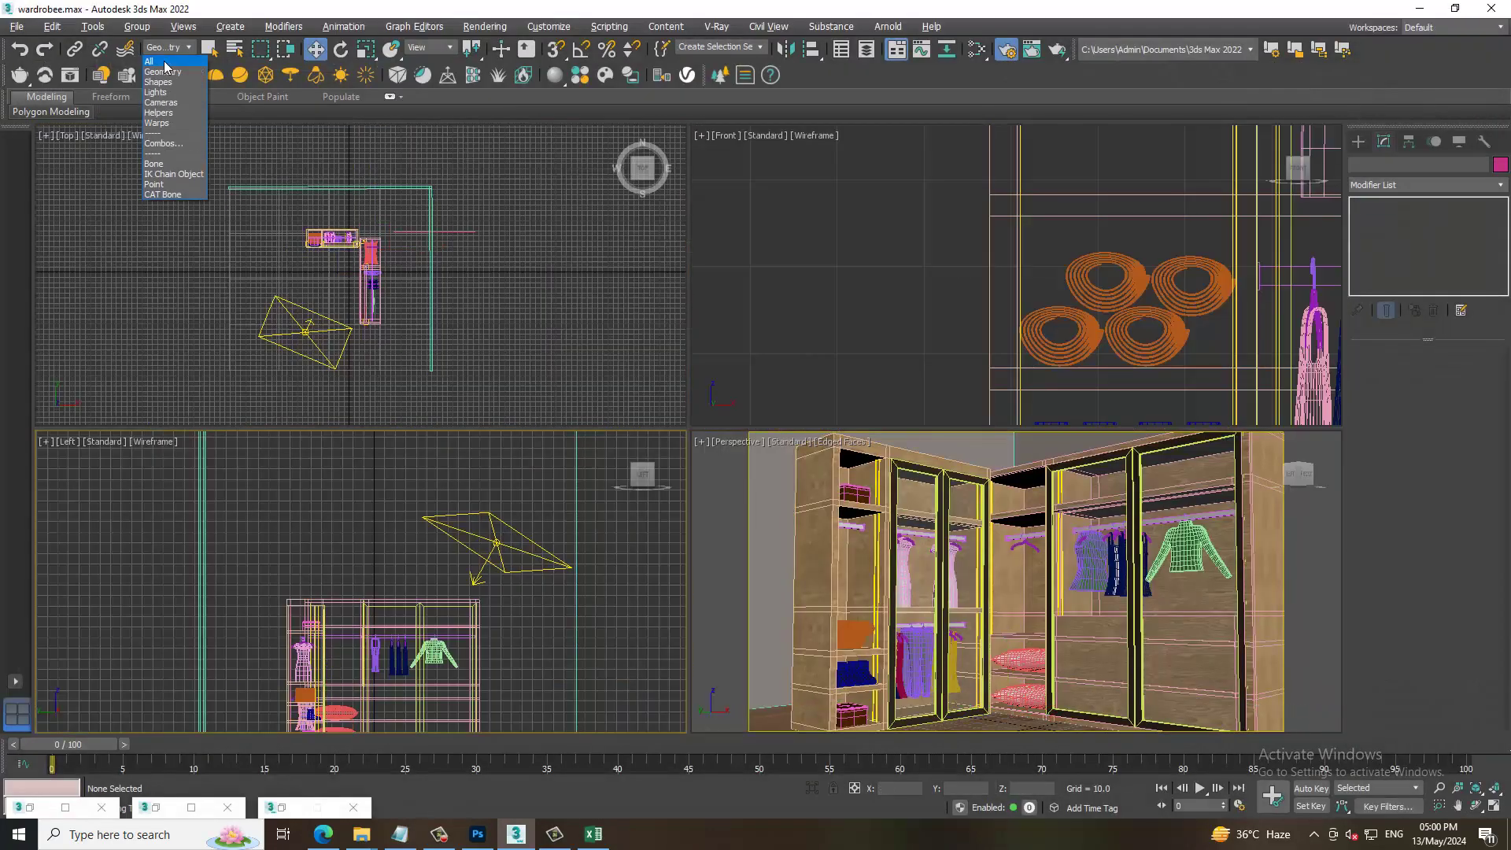
- Raise plane light VRayLight004's multiplier to 3.0
left_click(504, 551)
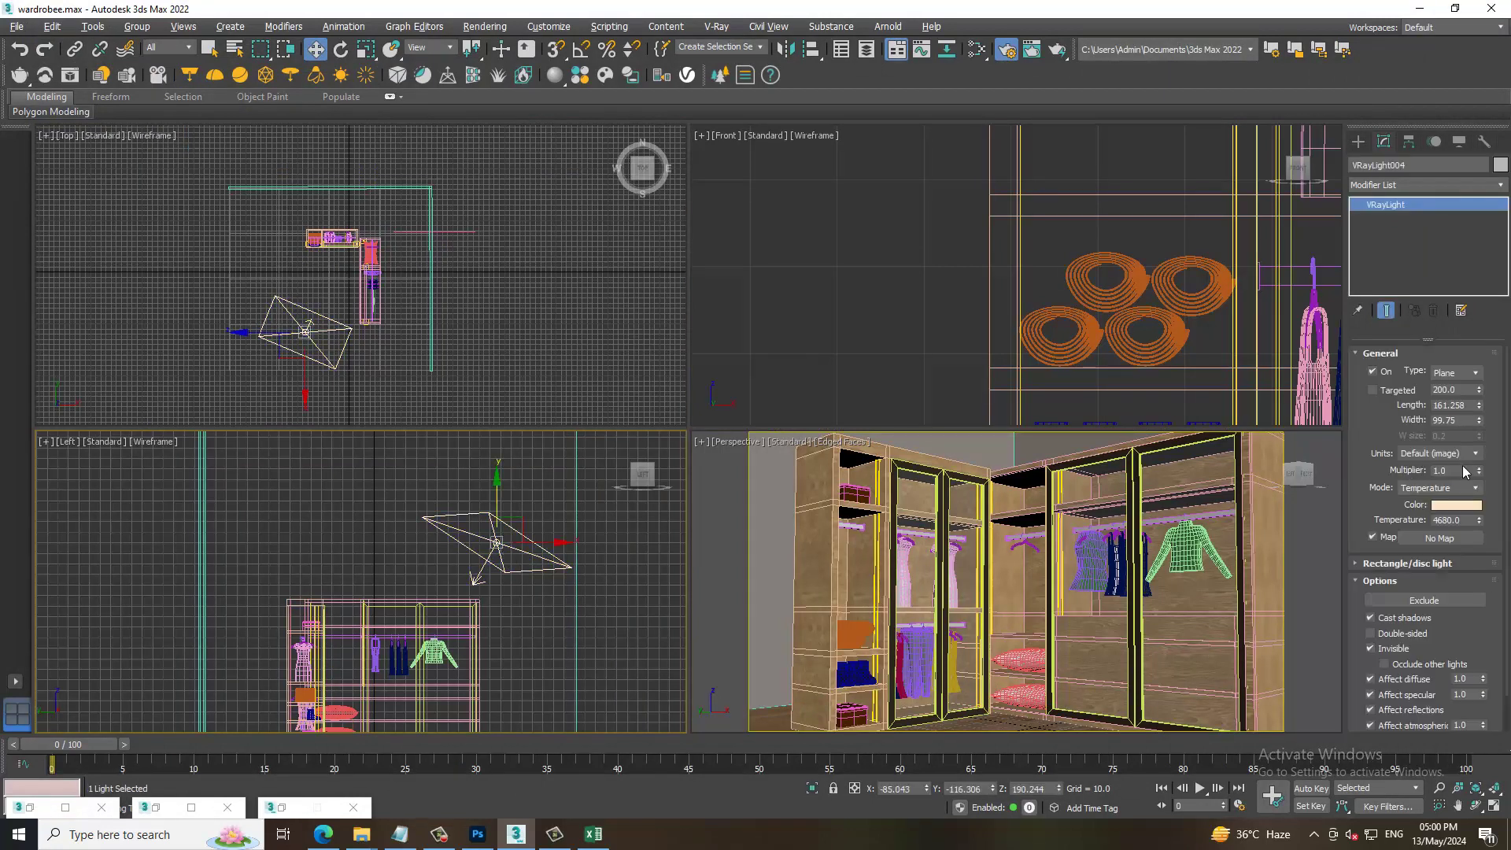
left_click(1465, 470)
type("3")
key("Return")
left_click(1070, 727)
key("alt+w")
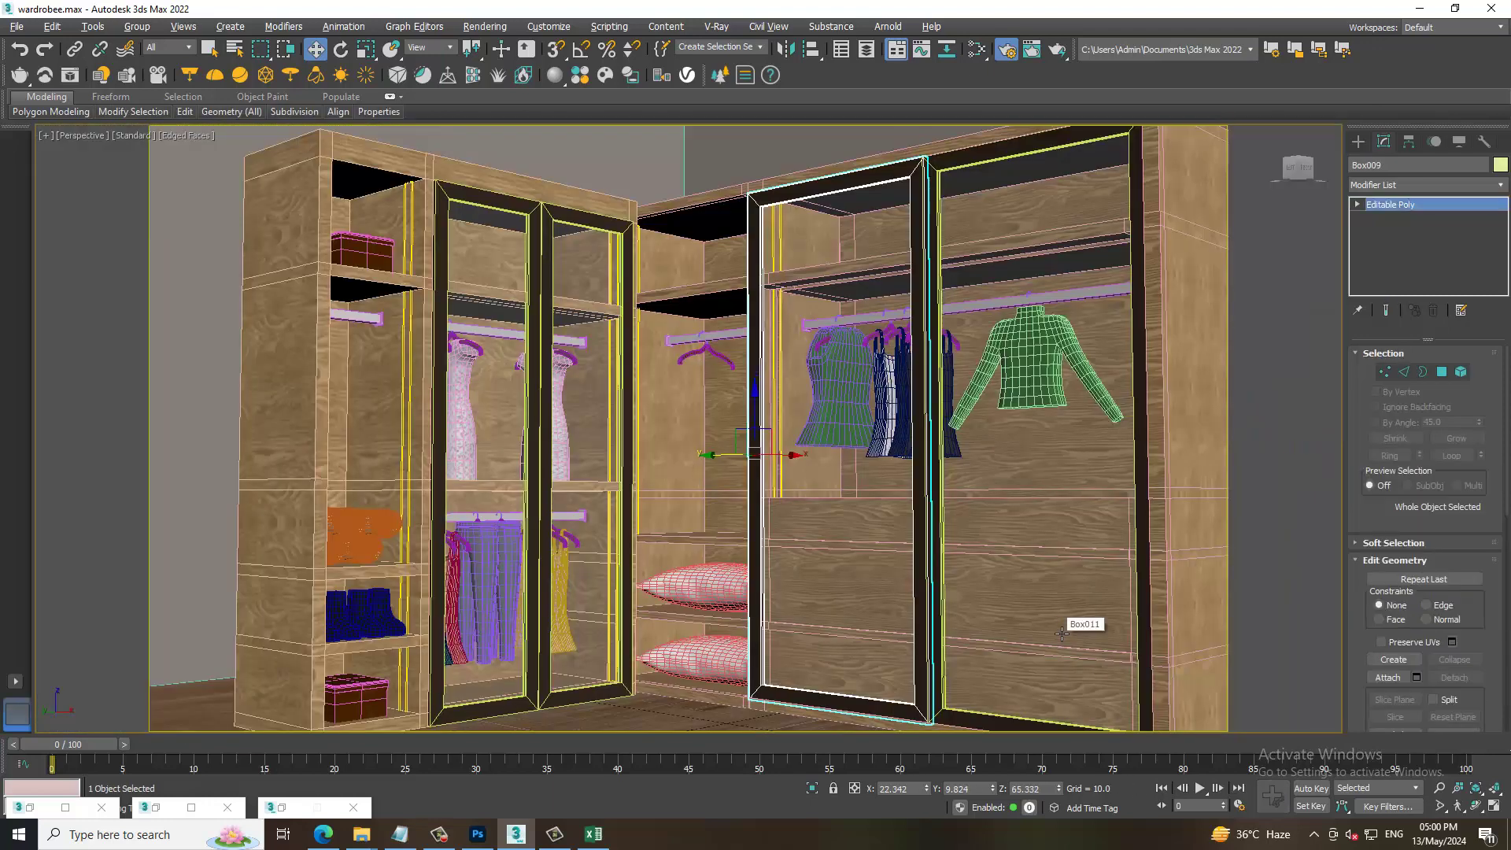
- Render the wardrobe at 1920×1080, about 31 seconds, and close the V-Ray Frame Buffer
key("shift+q")
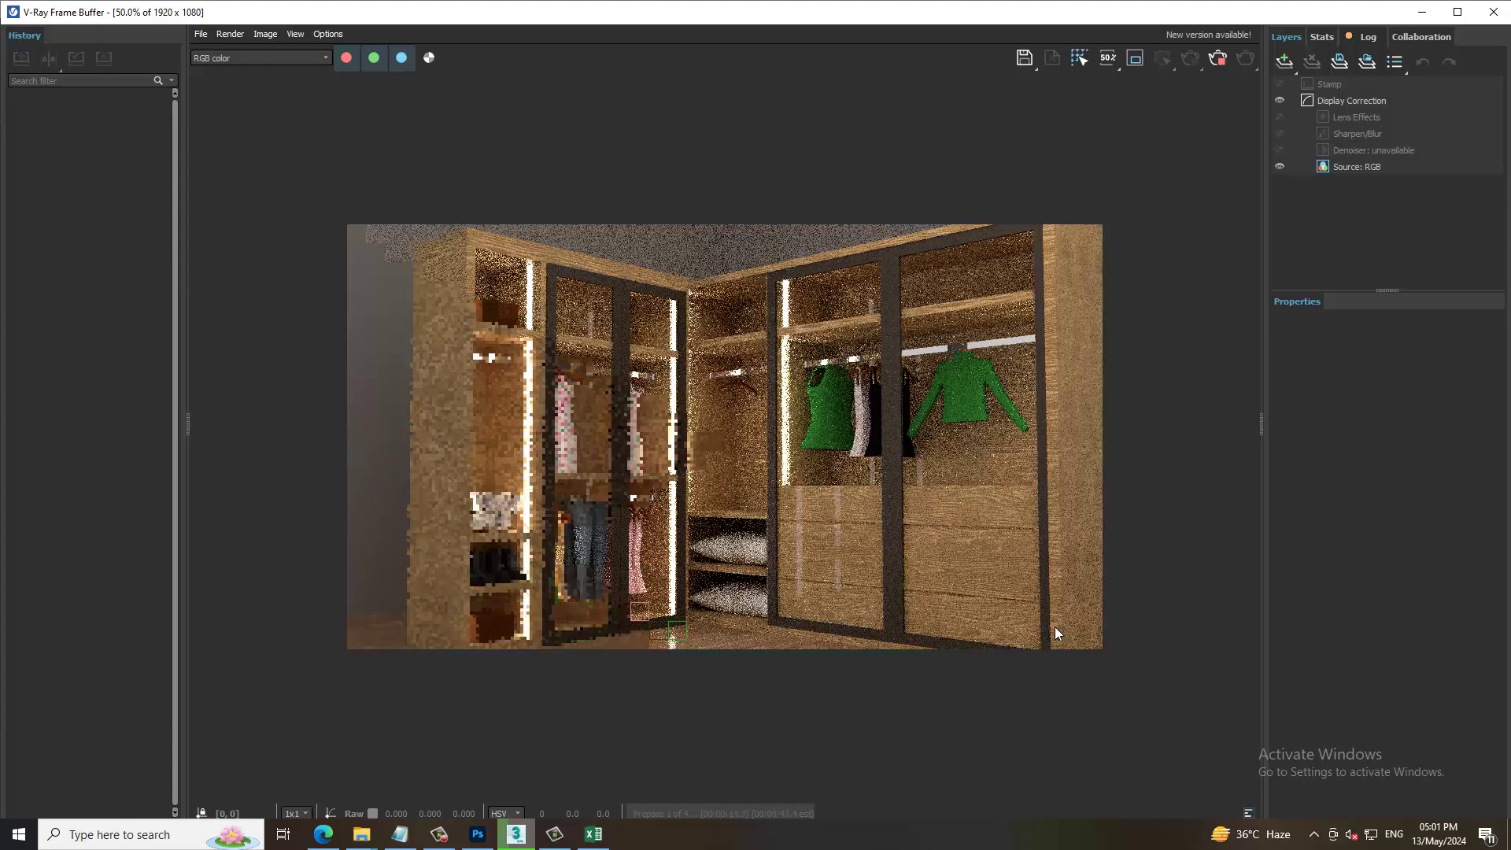
scroll(807, 520, "up", 2)
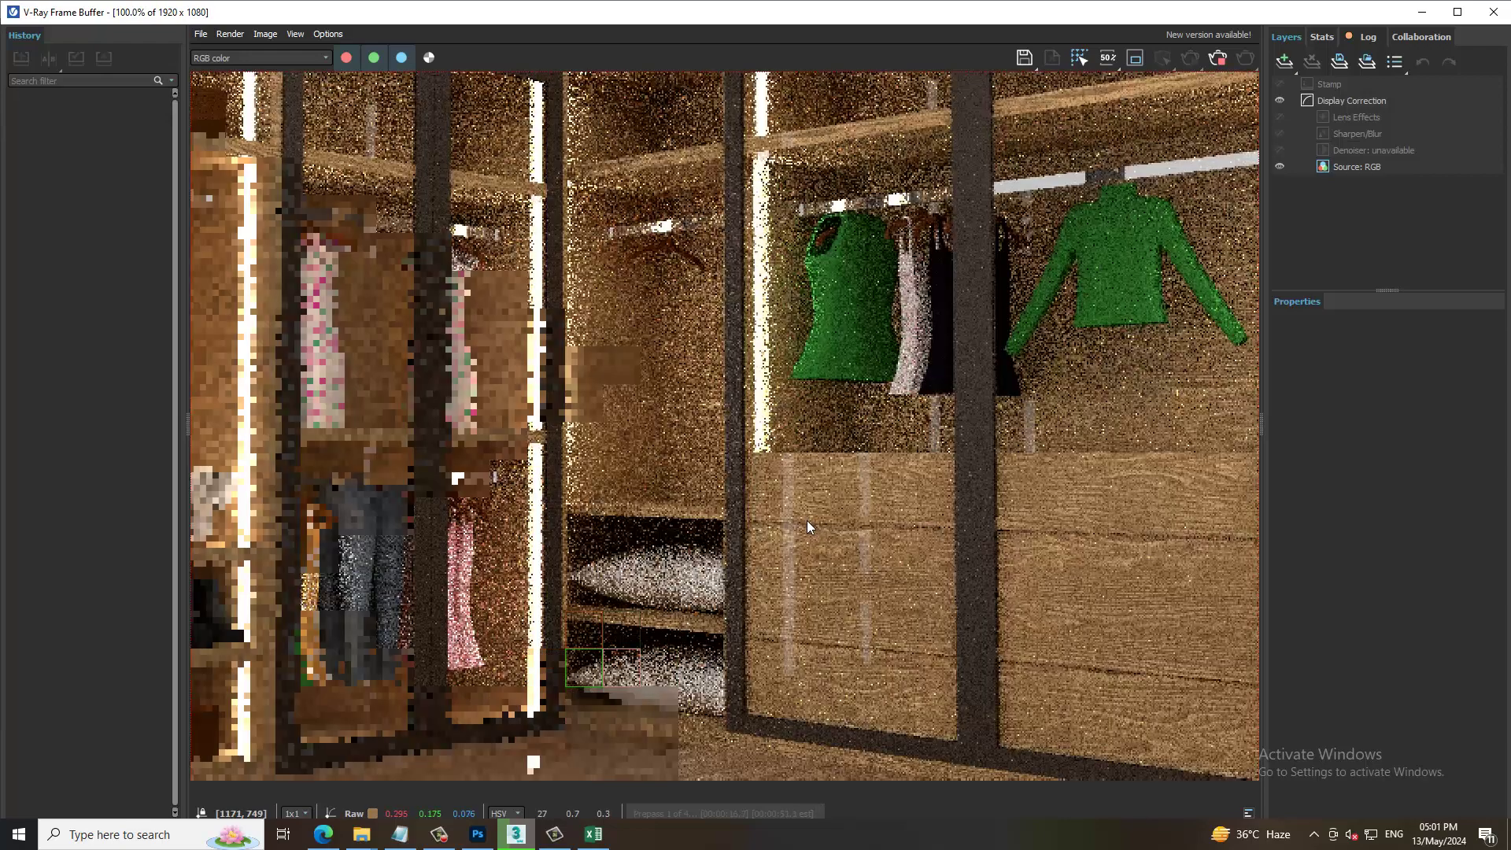
scroll(752, 473, "down", 3)
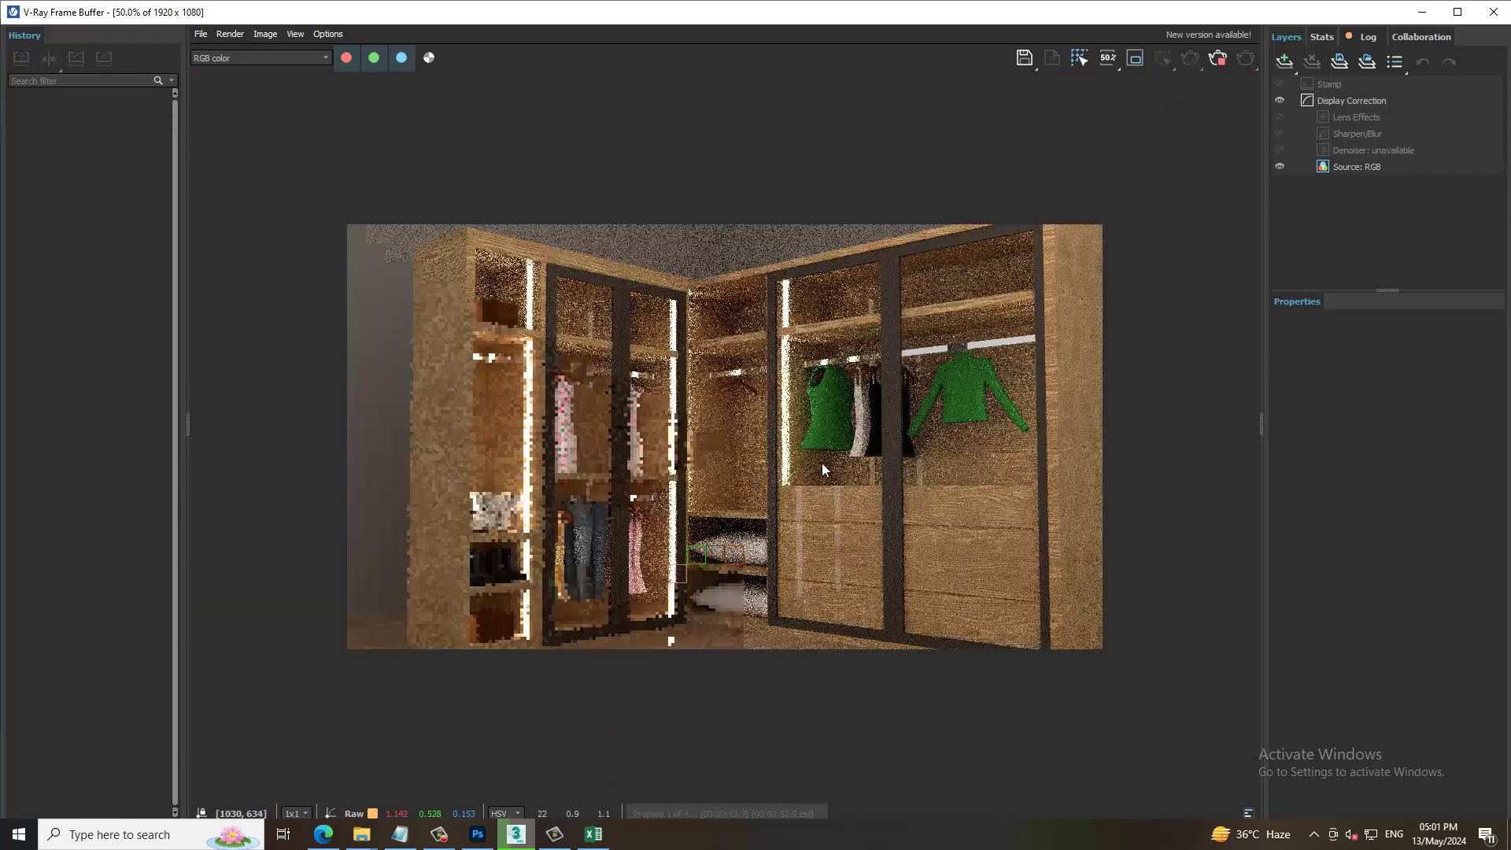
left_click(1492, 12)
left_click(482, 27)
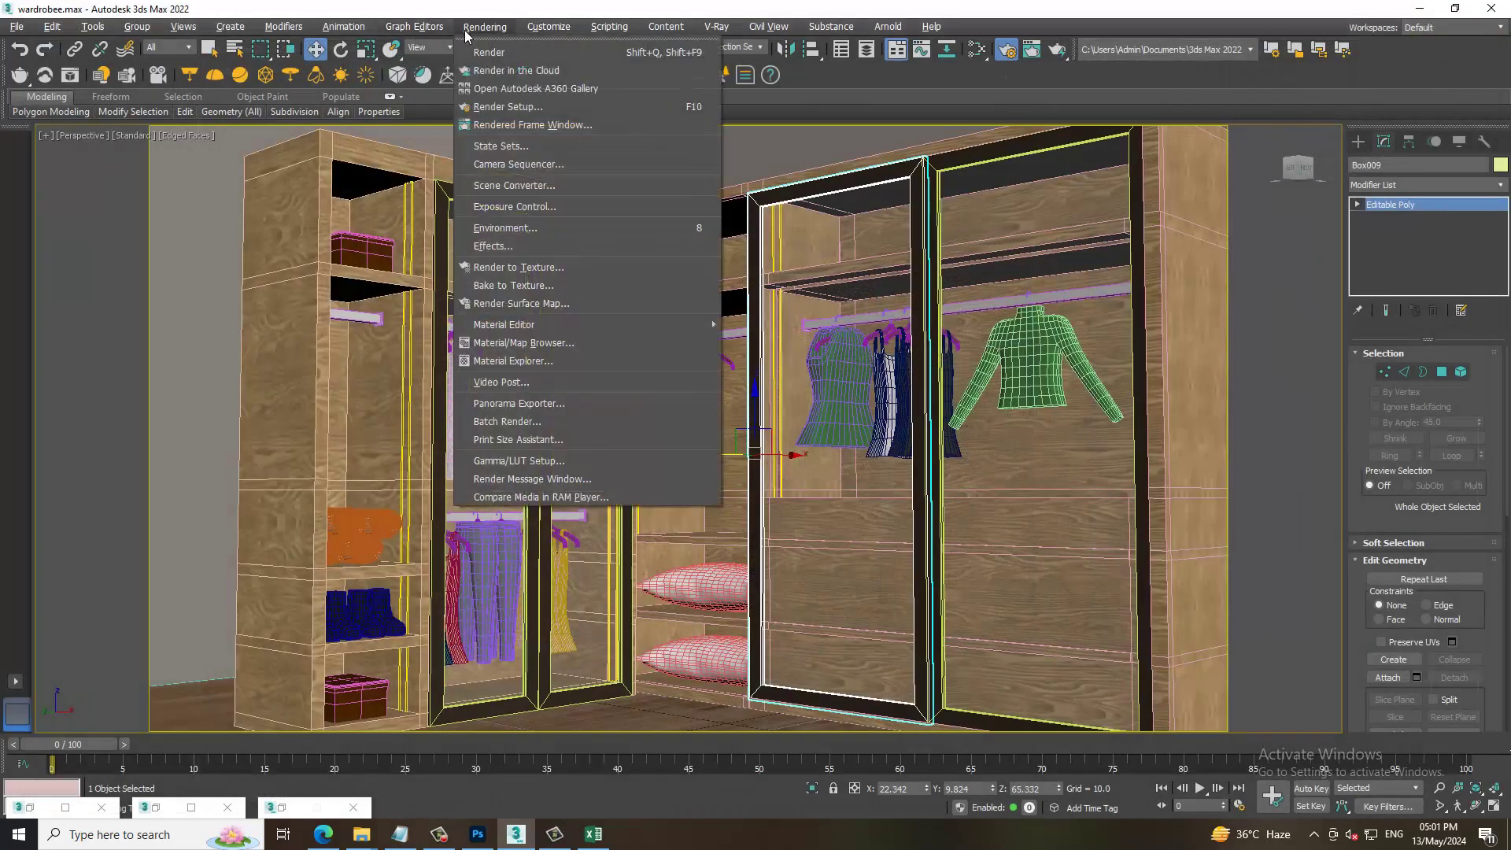
- In Render Setup, set a Custom output size of 6000 × 3000 pixels
left_click(545, 101)
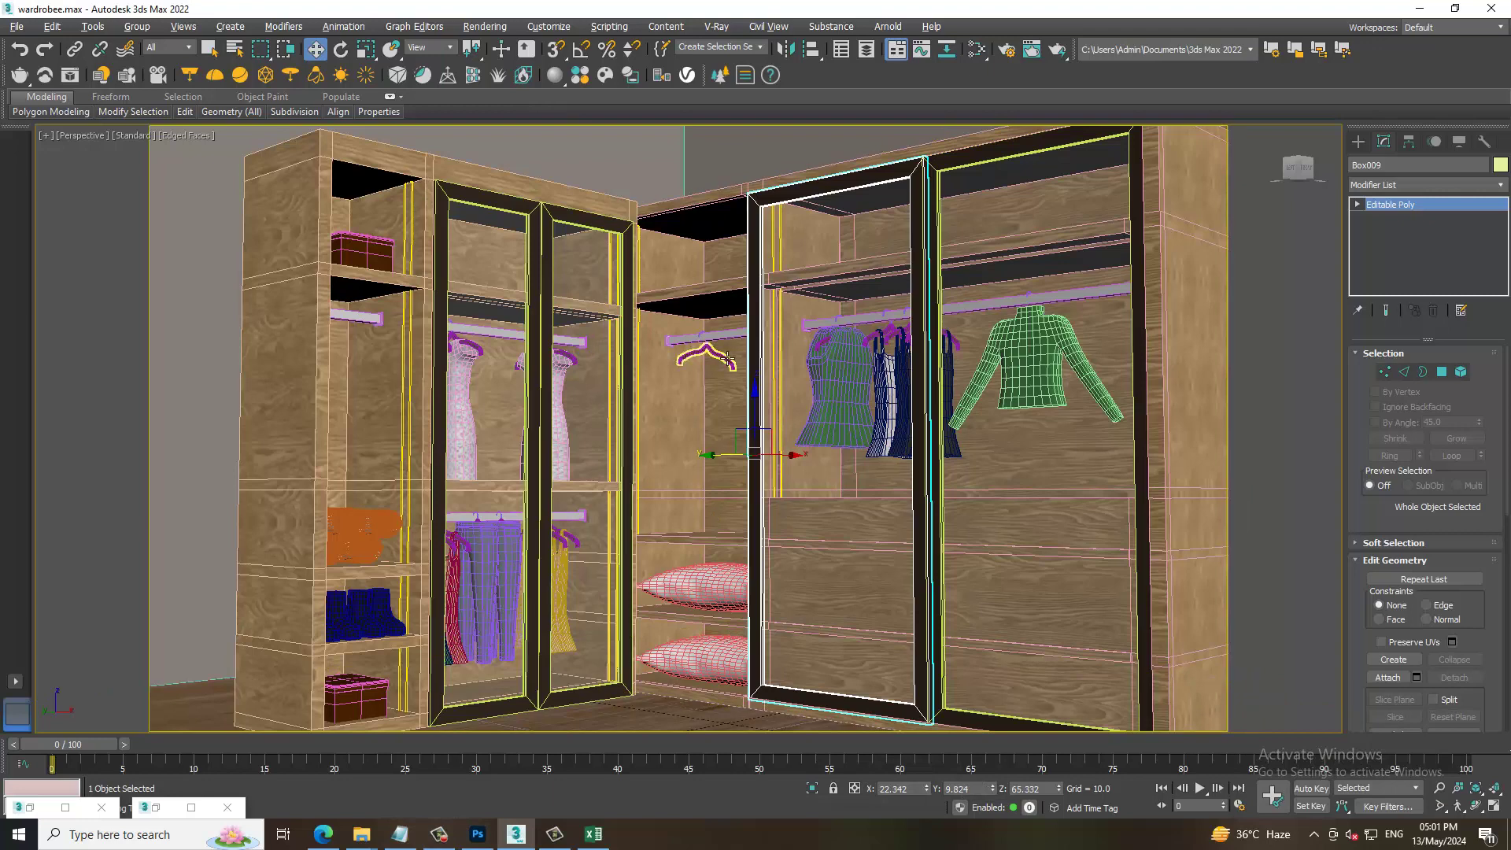
left_click(476, 30)
left_click(559, 102)
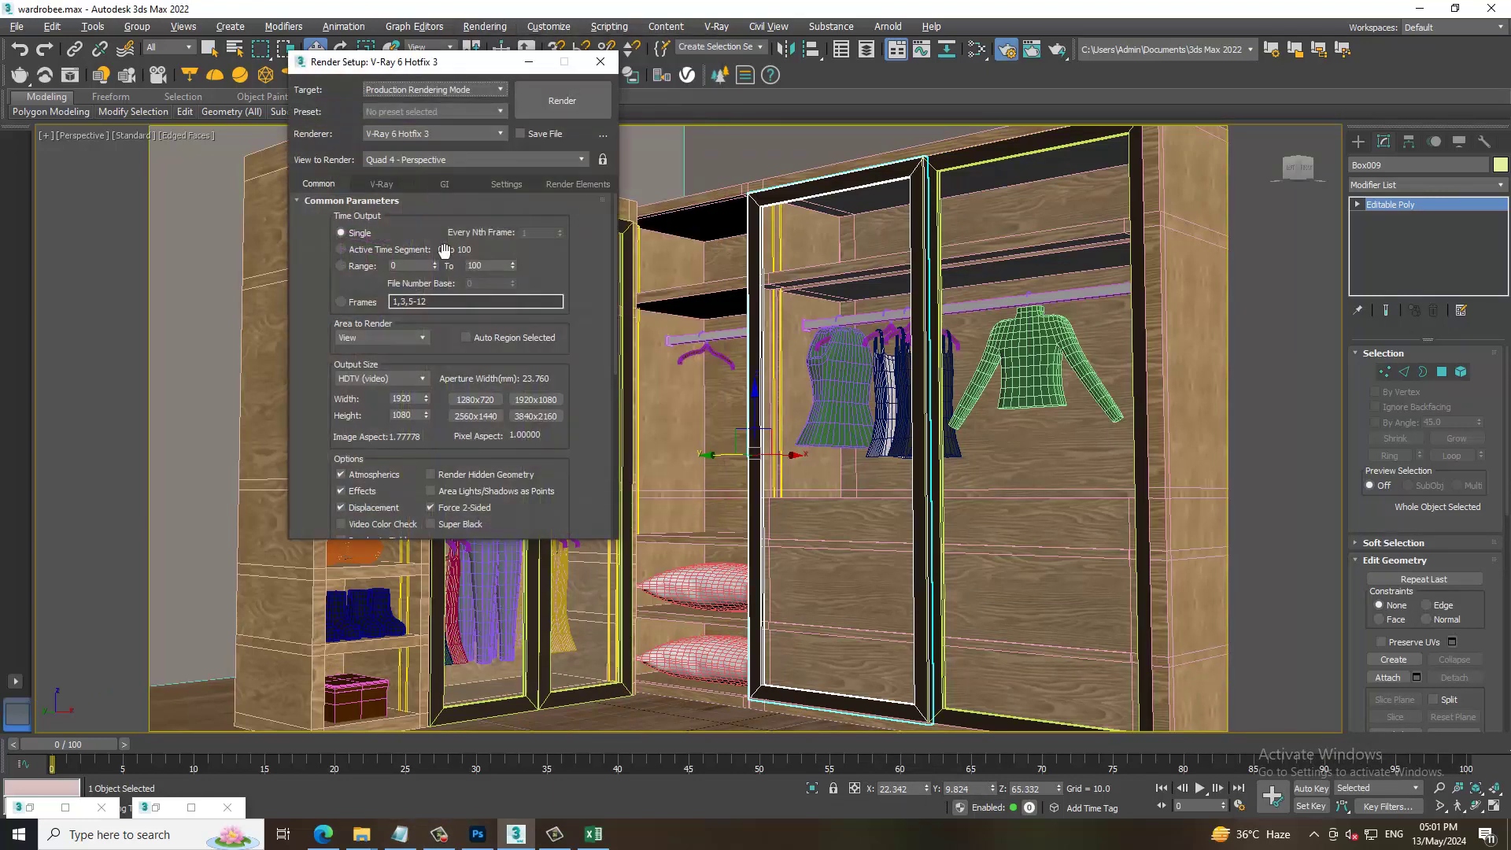
left_click(386, 373)
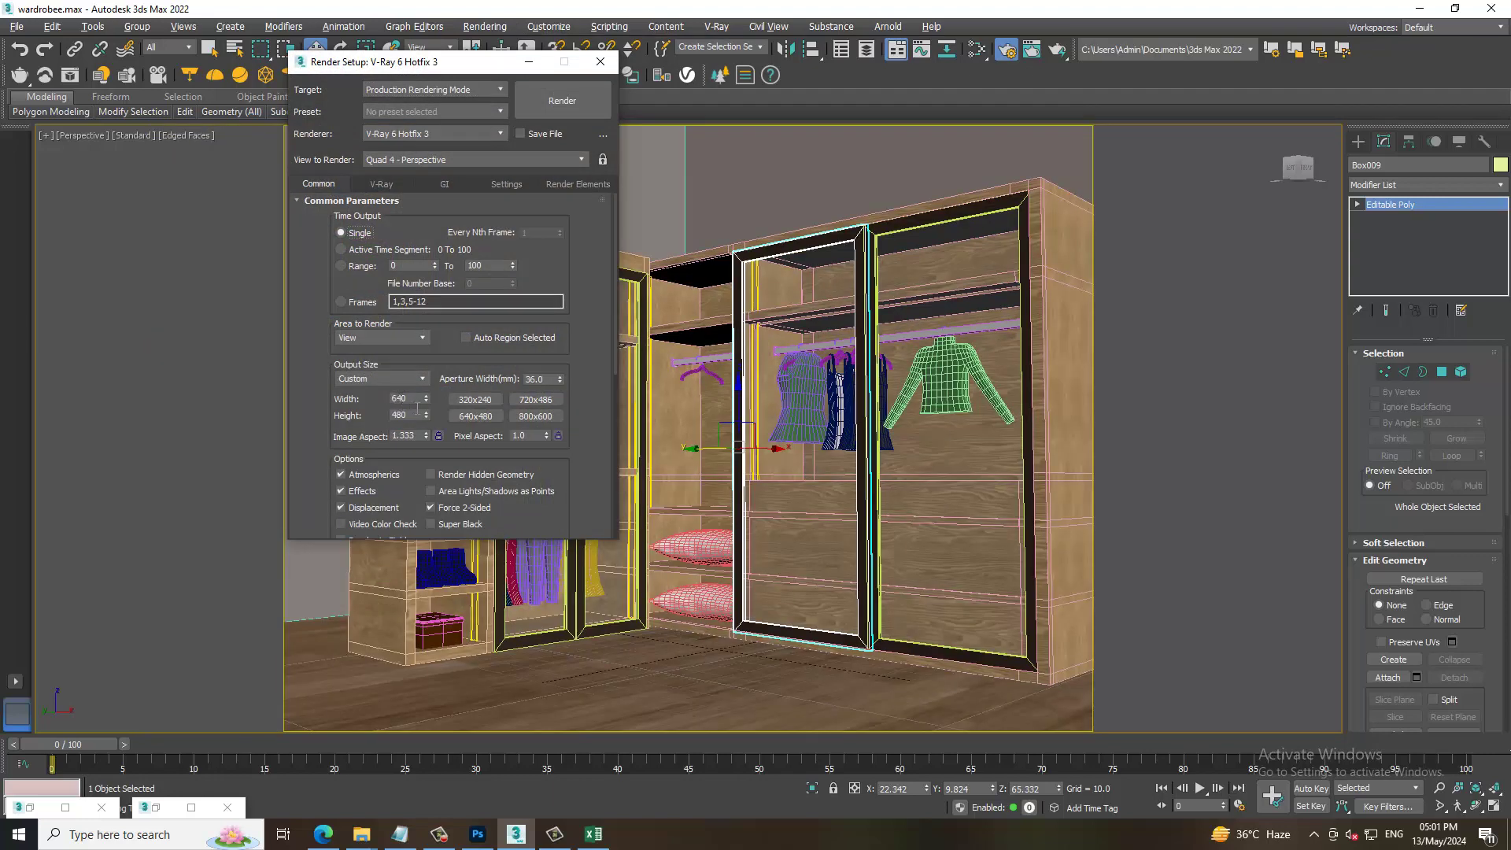
double_click(413, 398)
type("6")
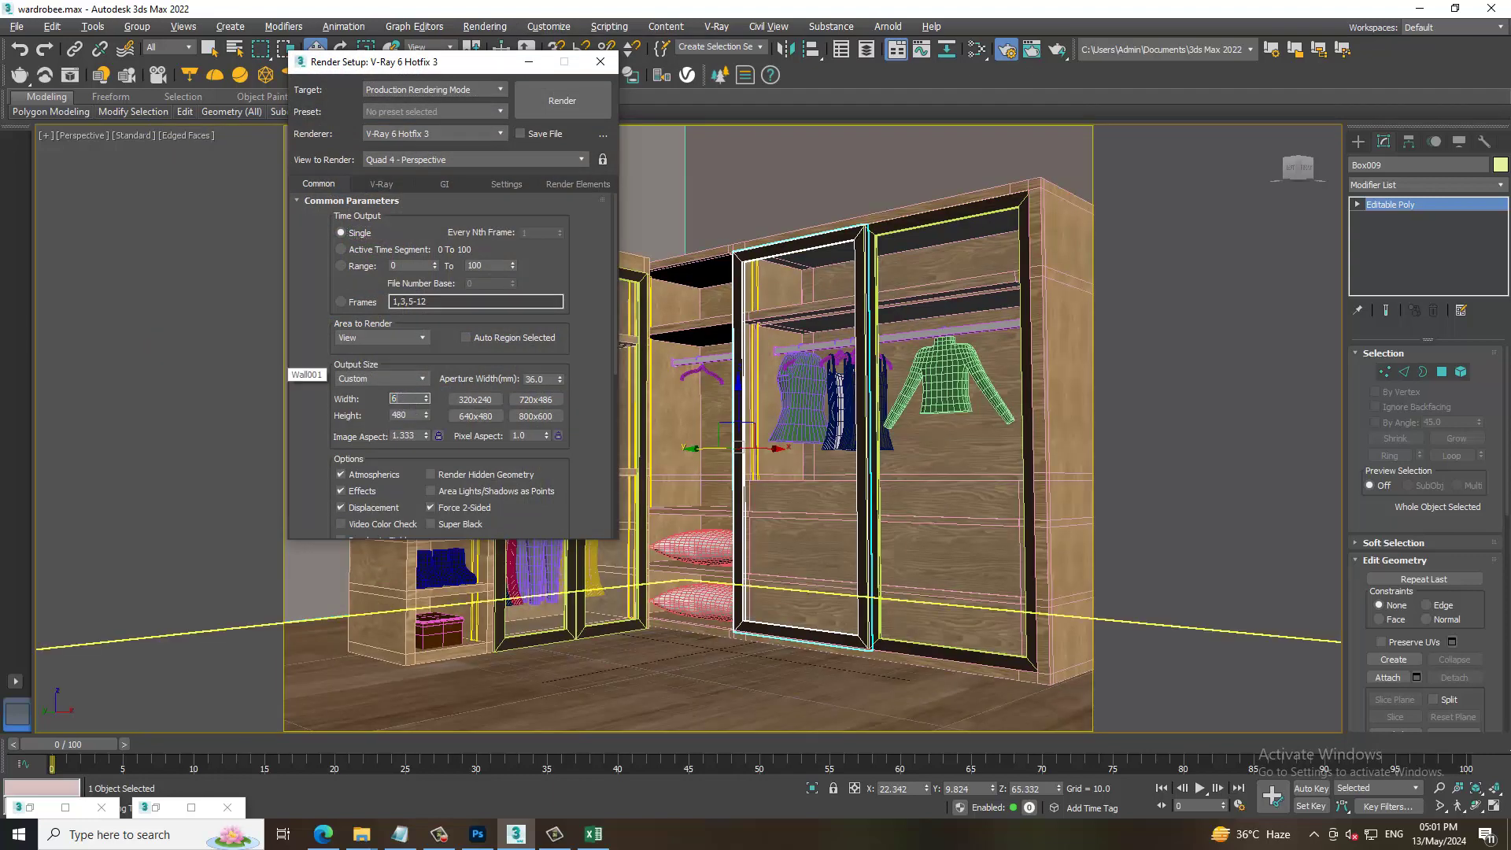
type("00")
key("Tab")
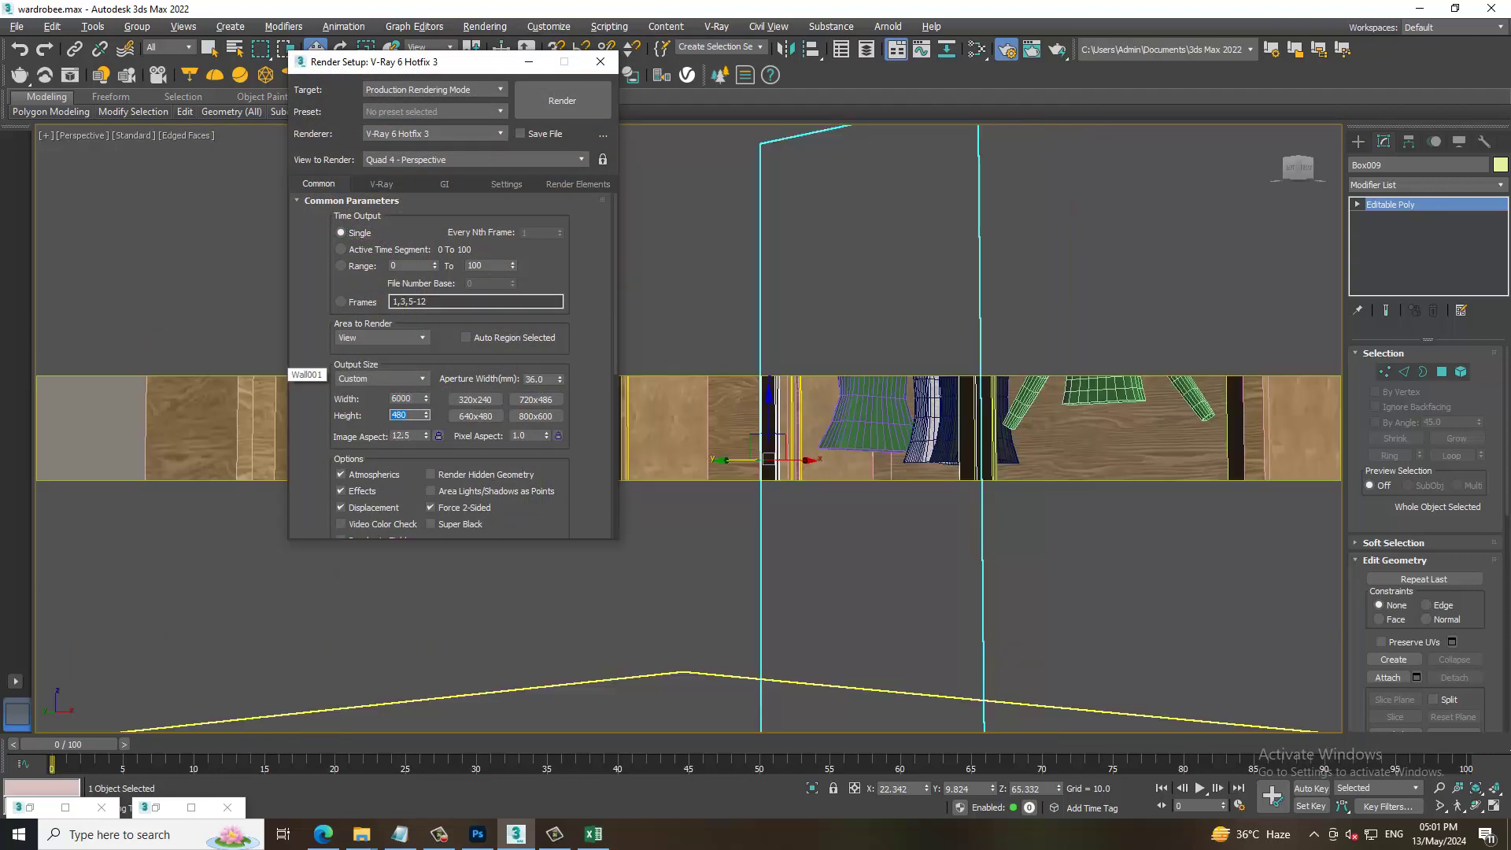
type("300")
key("Return")
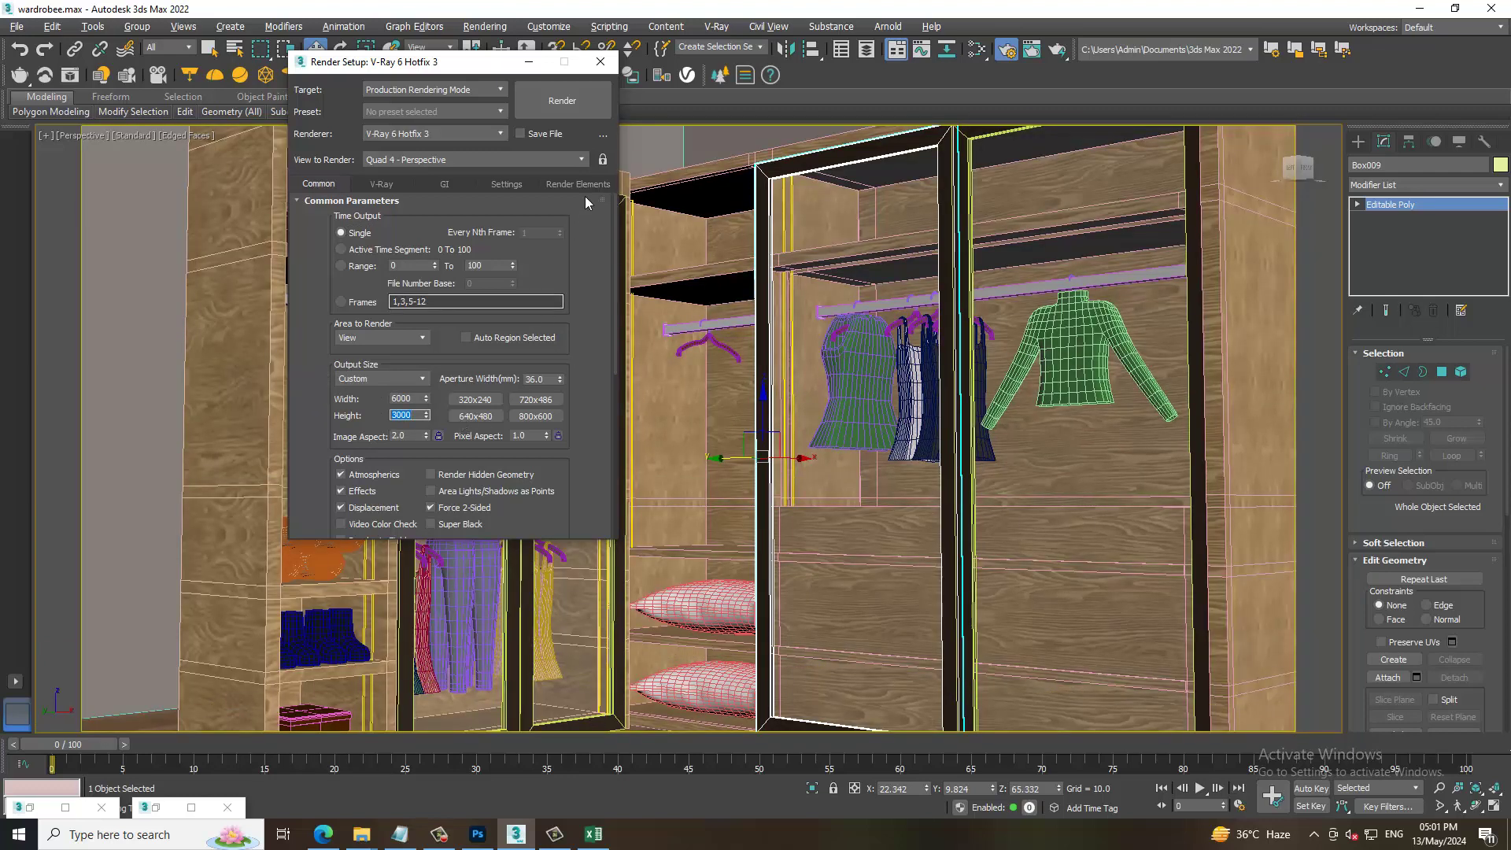
left_click(529, 62)
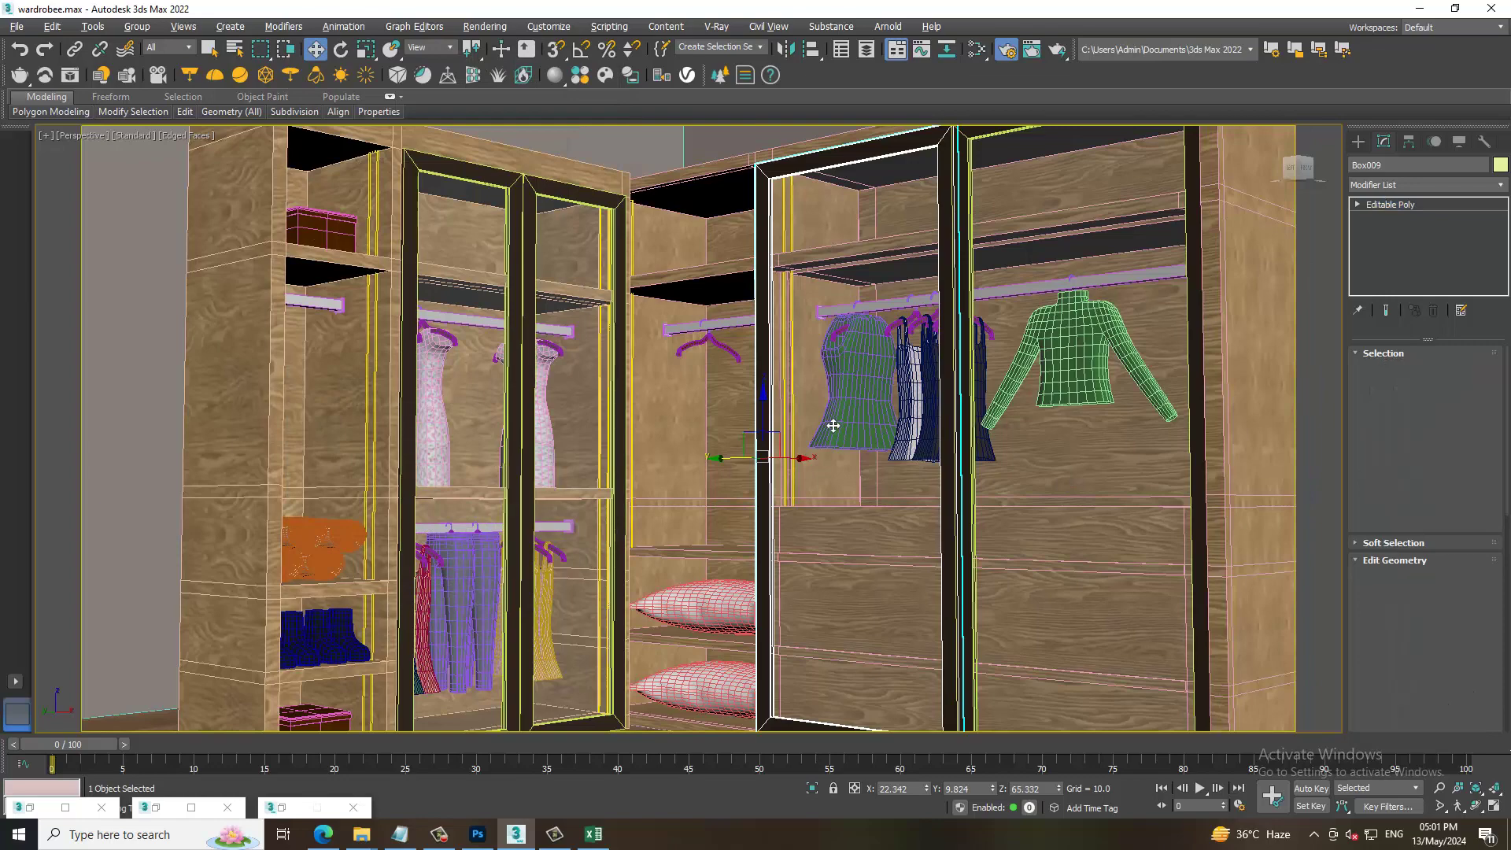
- Orbit the Perspective view, render the wardrobe at 6000 × 3000, then close the frame buffer
scroll(373, 425, "down", 10)
scroll(655, 464, "up", 10)
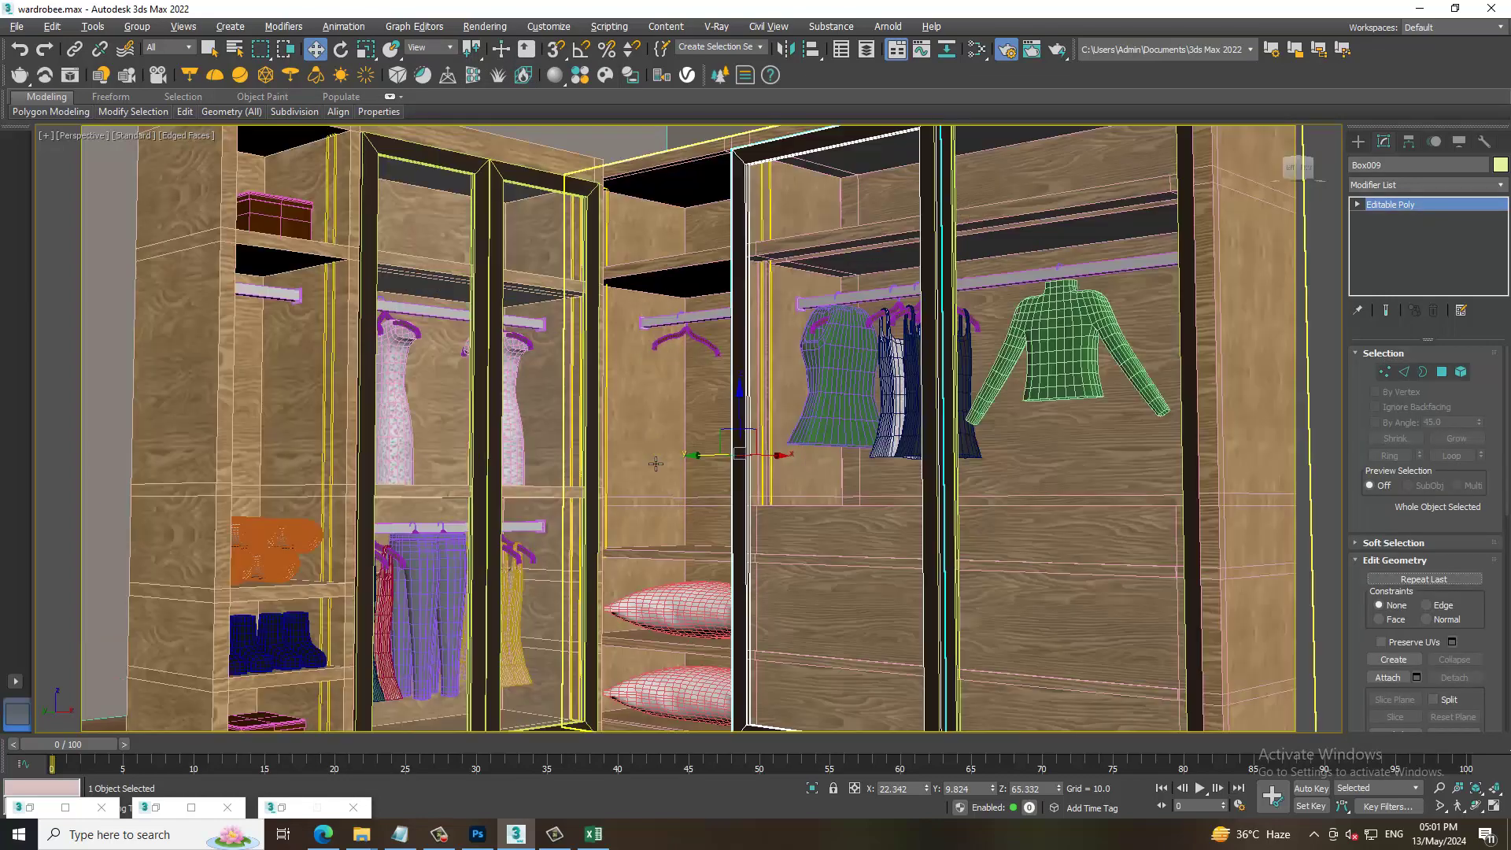
left_click(130, 396)
middle_click_drag(130, 396, 154, 350, "alt")
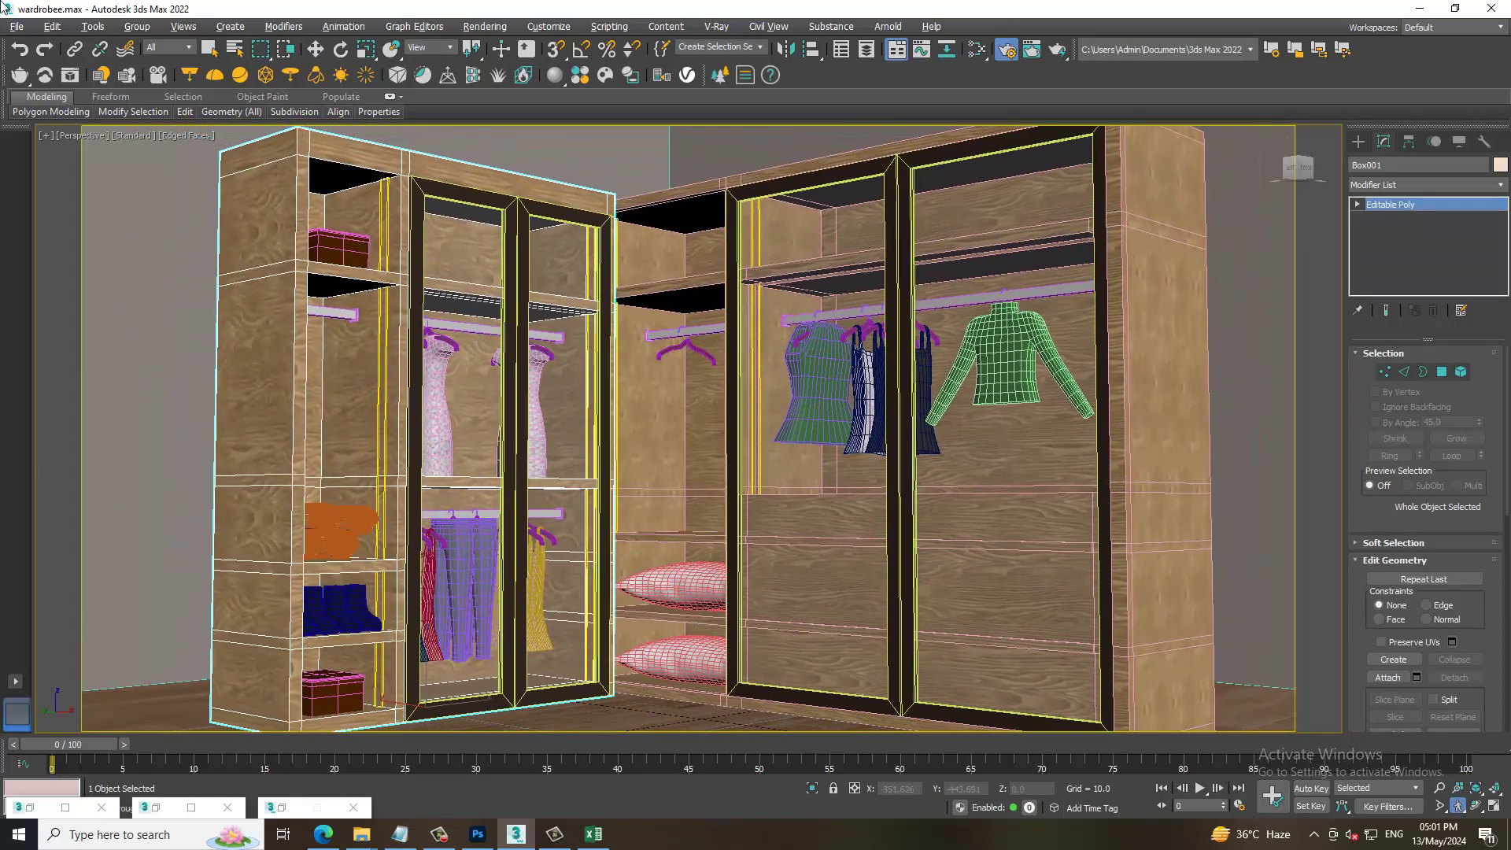
left_click(485, 26)
left_click(499, 53)
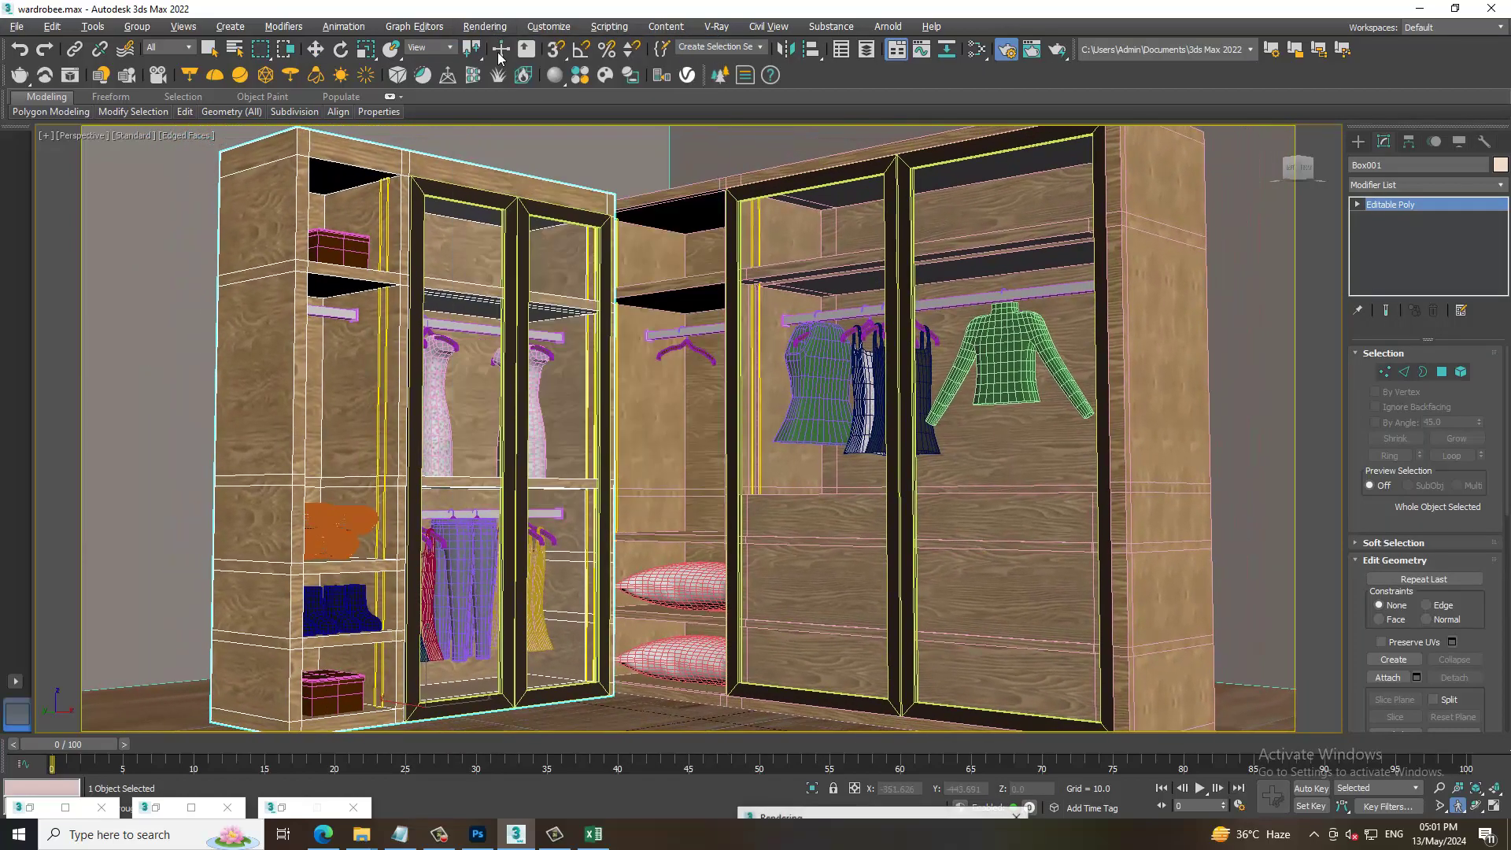
scroll(793, 538, "down", 2)
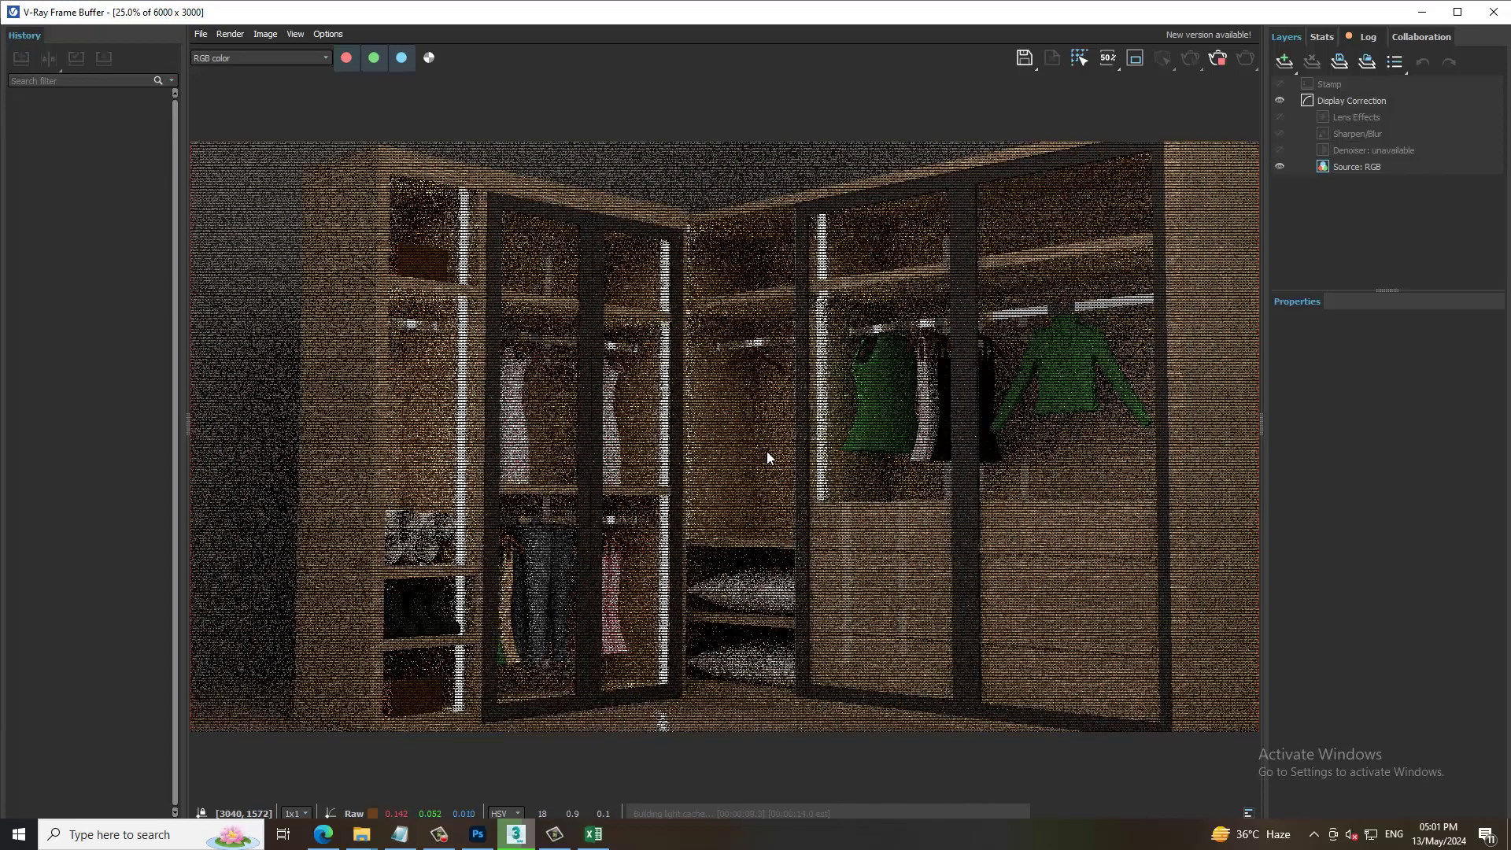
left_click(1494, 12)
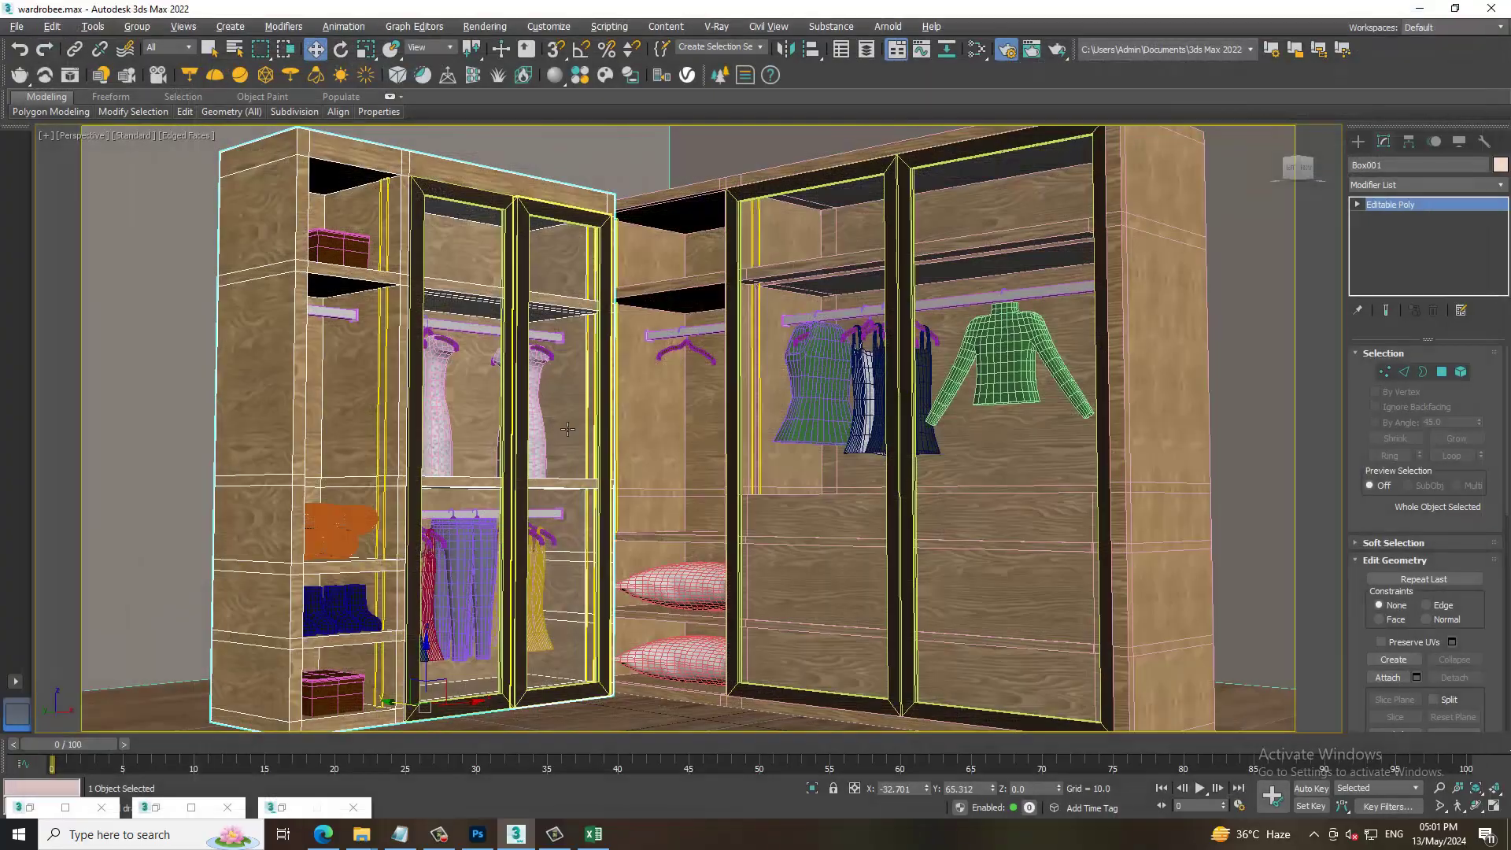
left_click(621, 412)
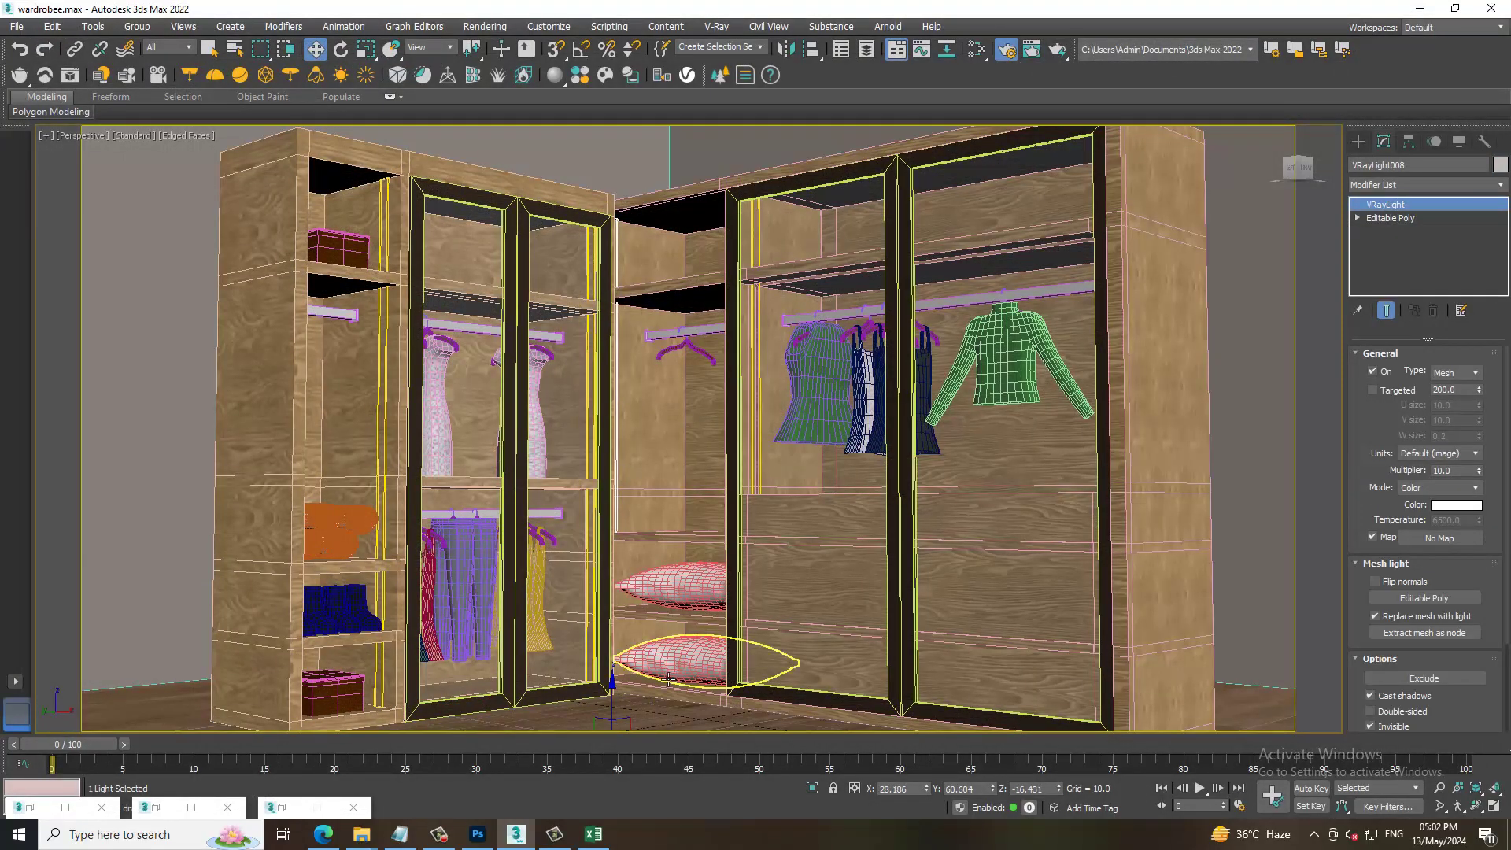
- Orbit and shade a Perspective view to inspect the wardrobe interior, then re-render at 6000 × 3000
key("alt+w")
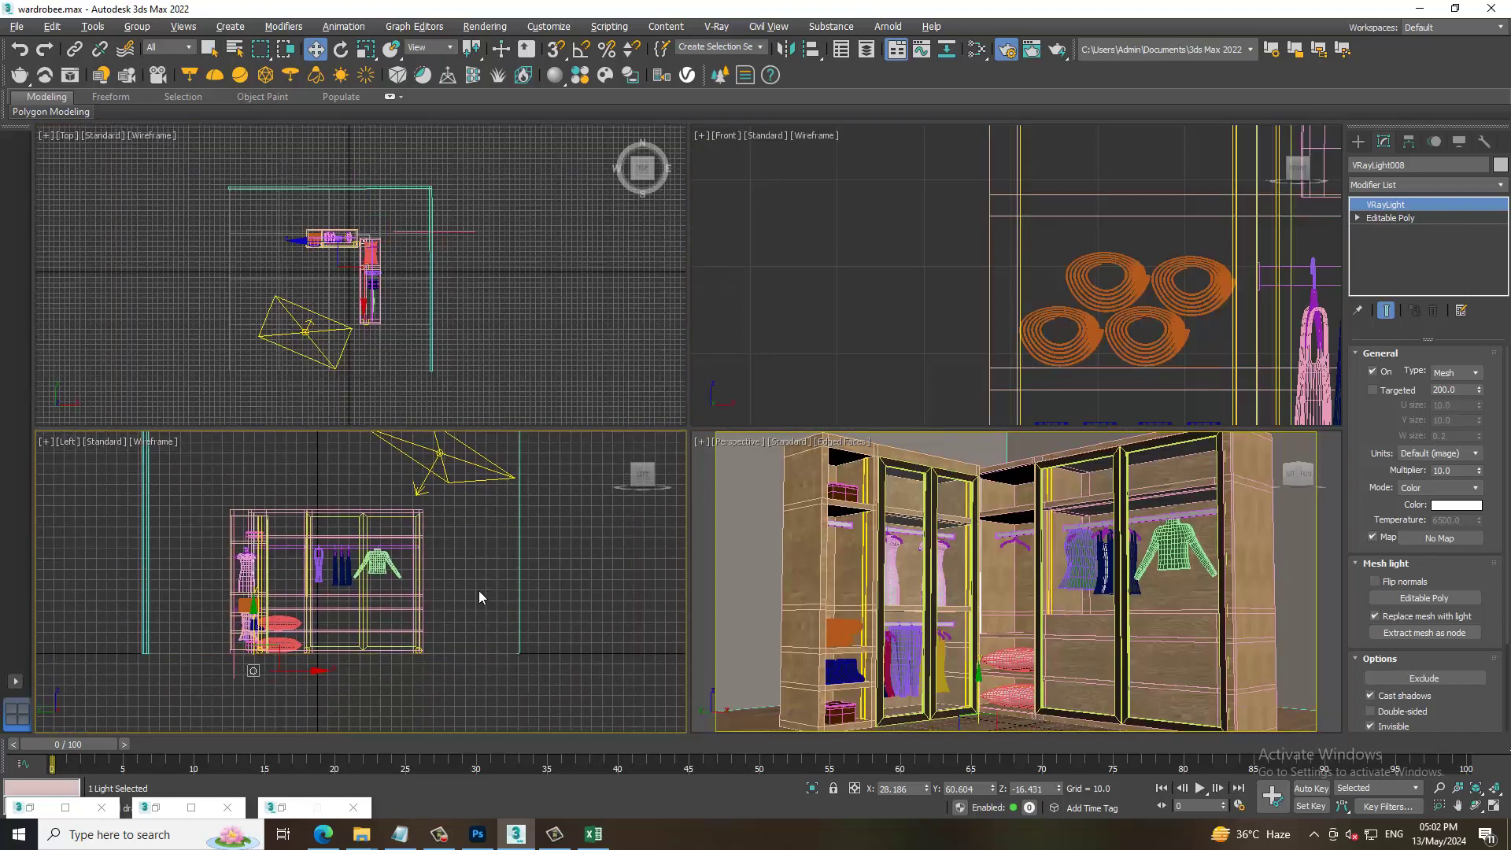
middle_click_drag(483, 595, 395, 621, "alt")
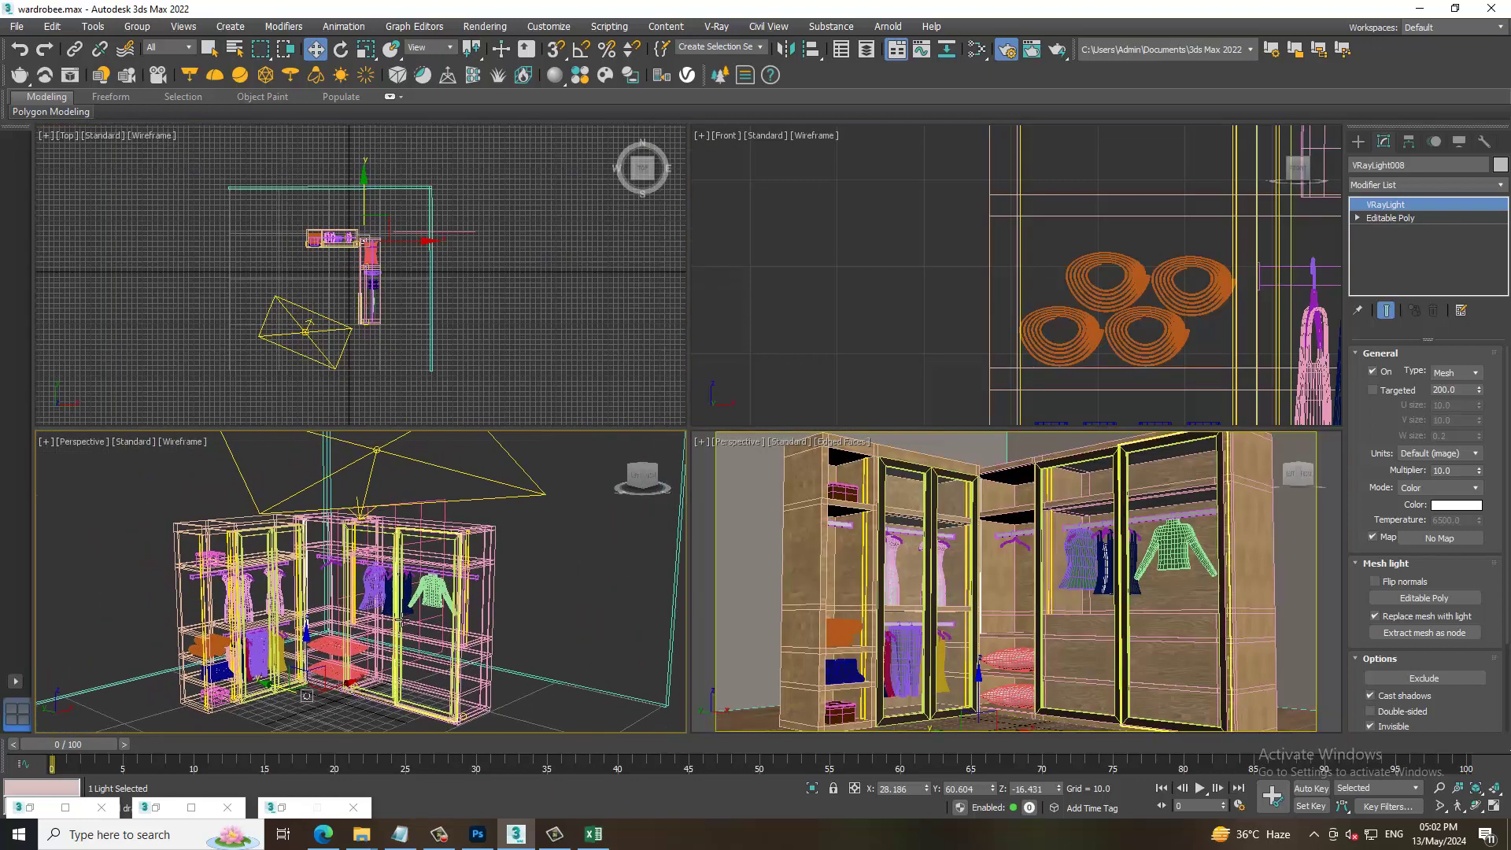
key("F3")
scroll(395, 621, "up", 2)
scroll(369, 629, "up", 3)
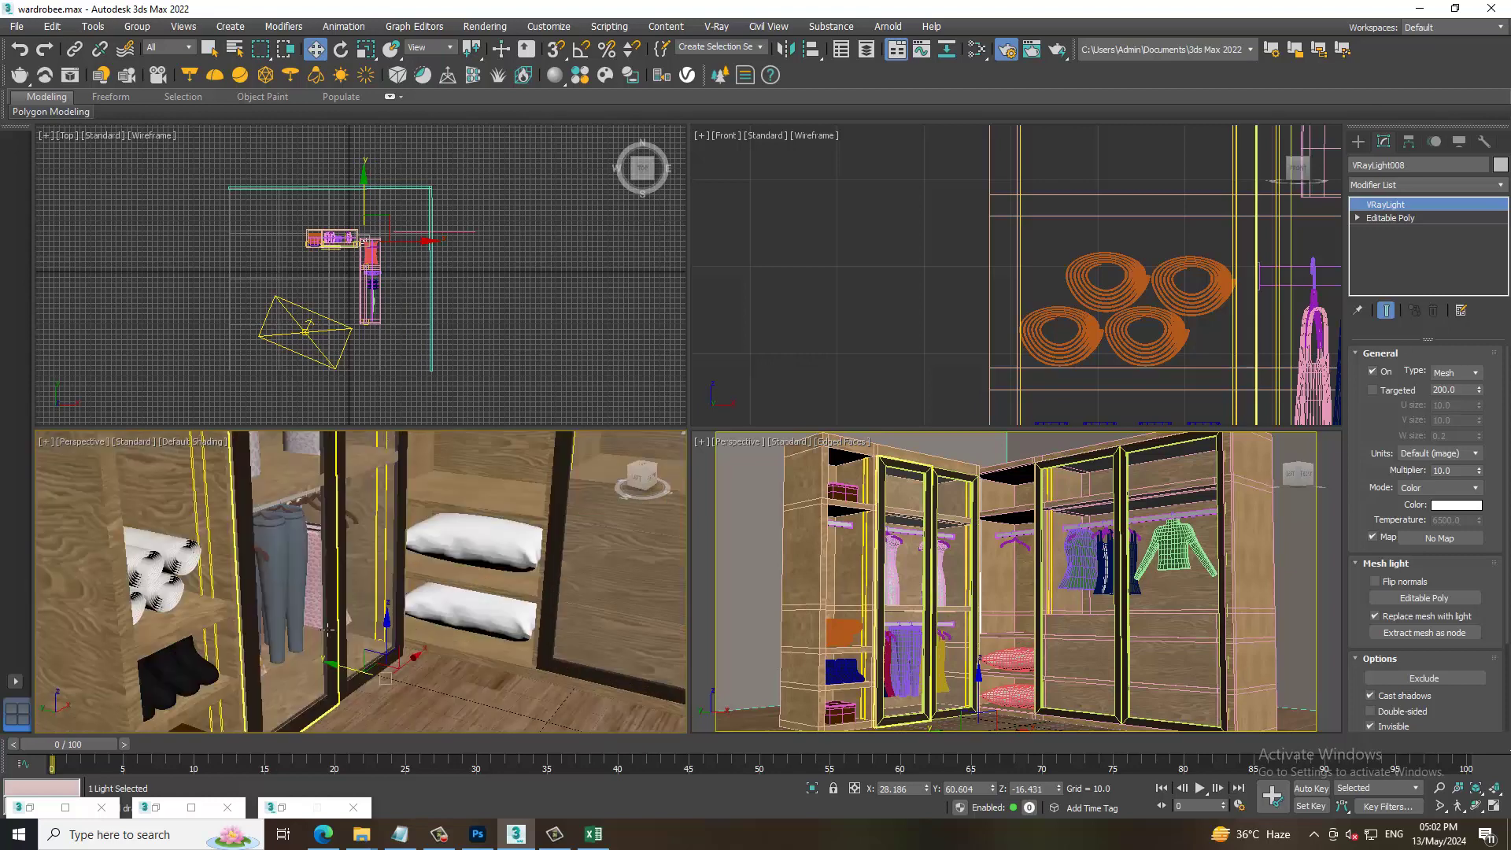
scroll(357, 636, "up", 3)
middle_click_drag(357, 636, 377, 685)
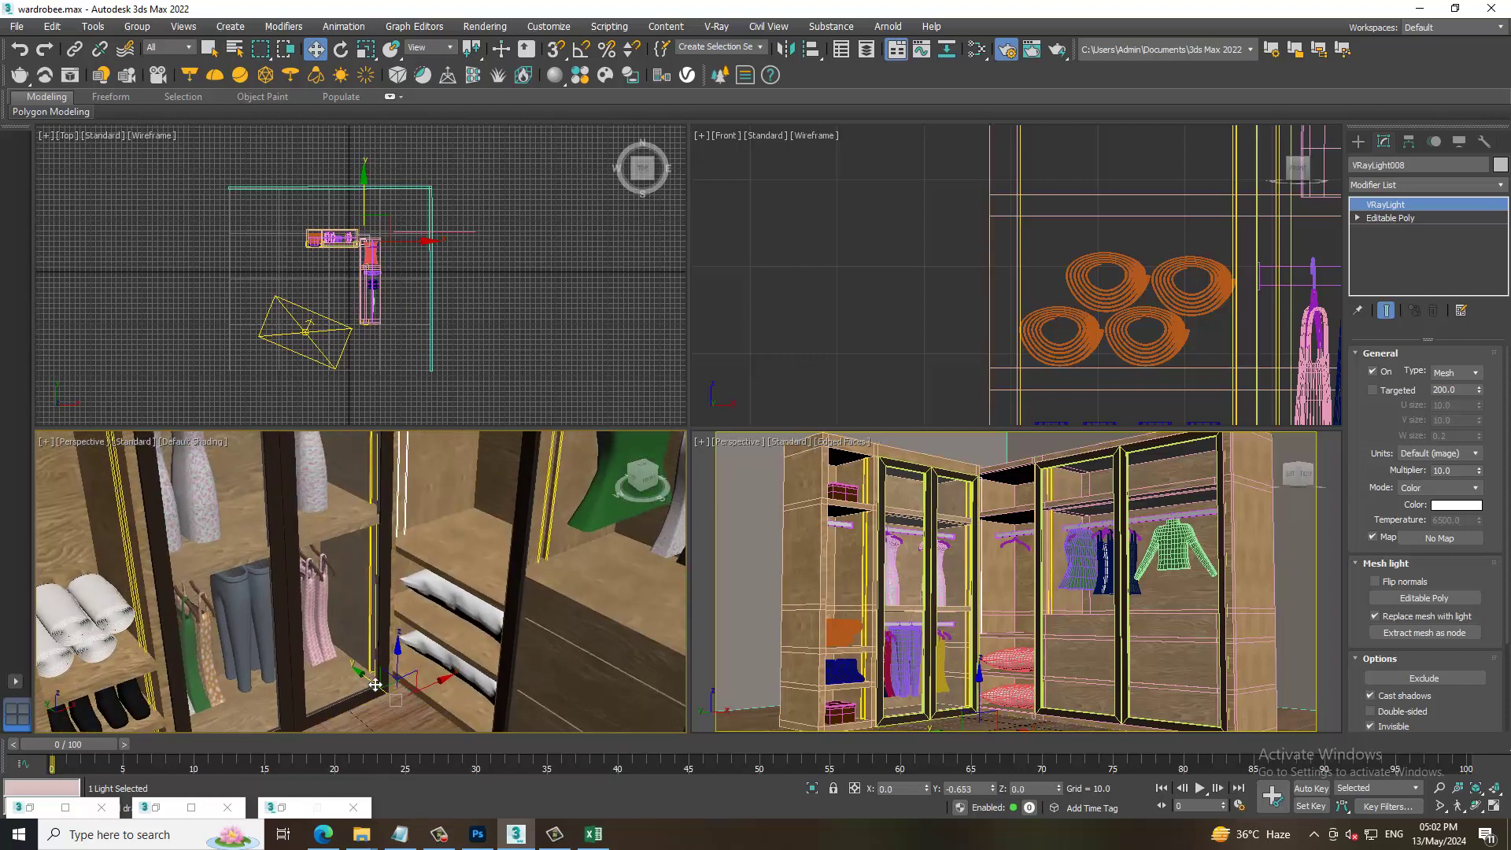
left_click(1140, 624)
key("alt+w")
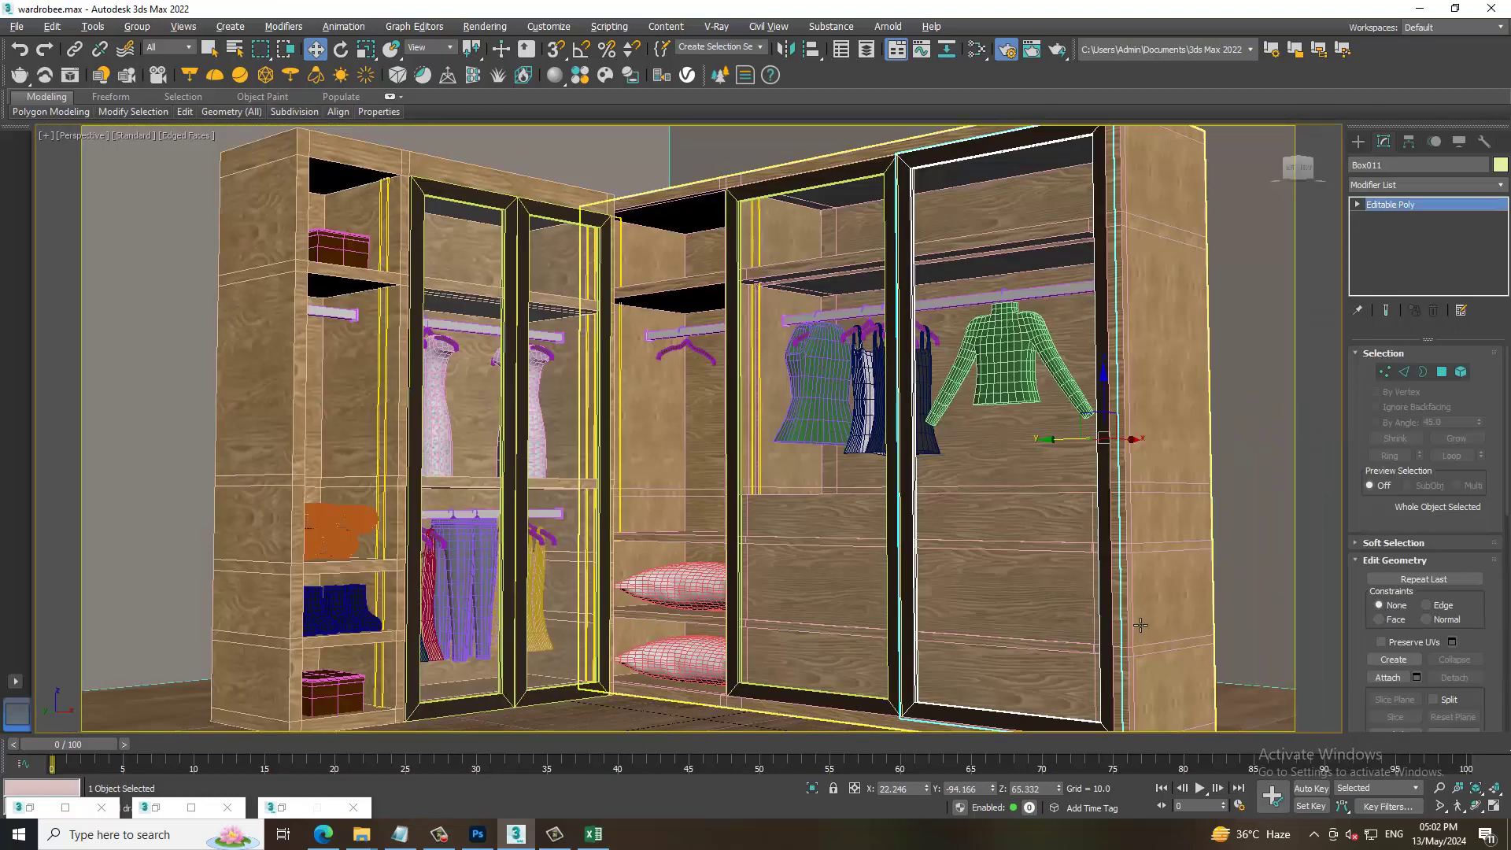
key("shift+q")
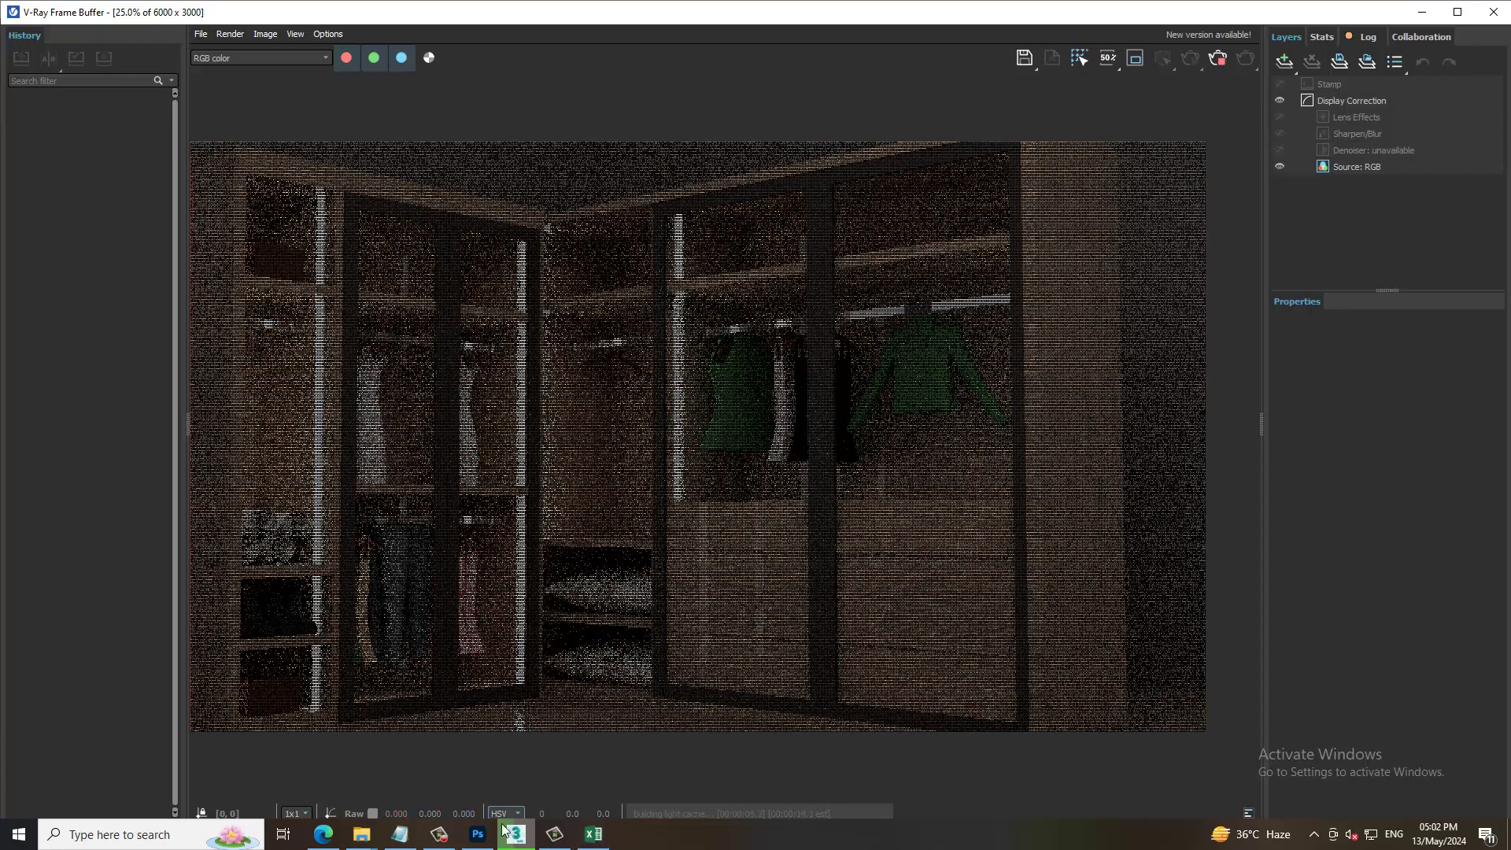
- Add 'Thanks for Watching...' to the Notepad notes and minimise them
left_click(399, 834)
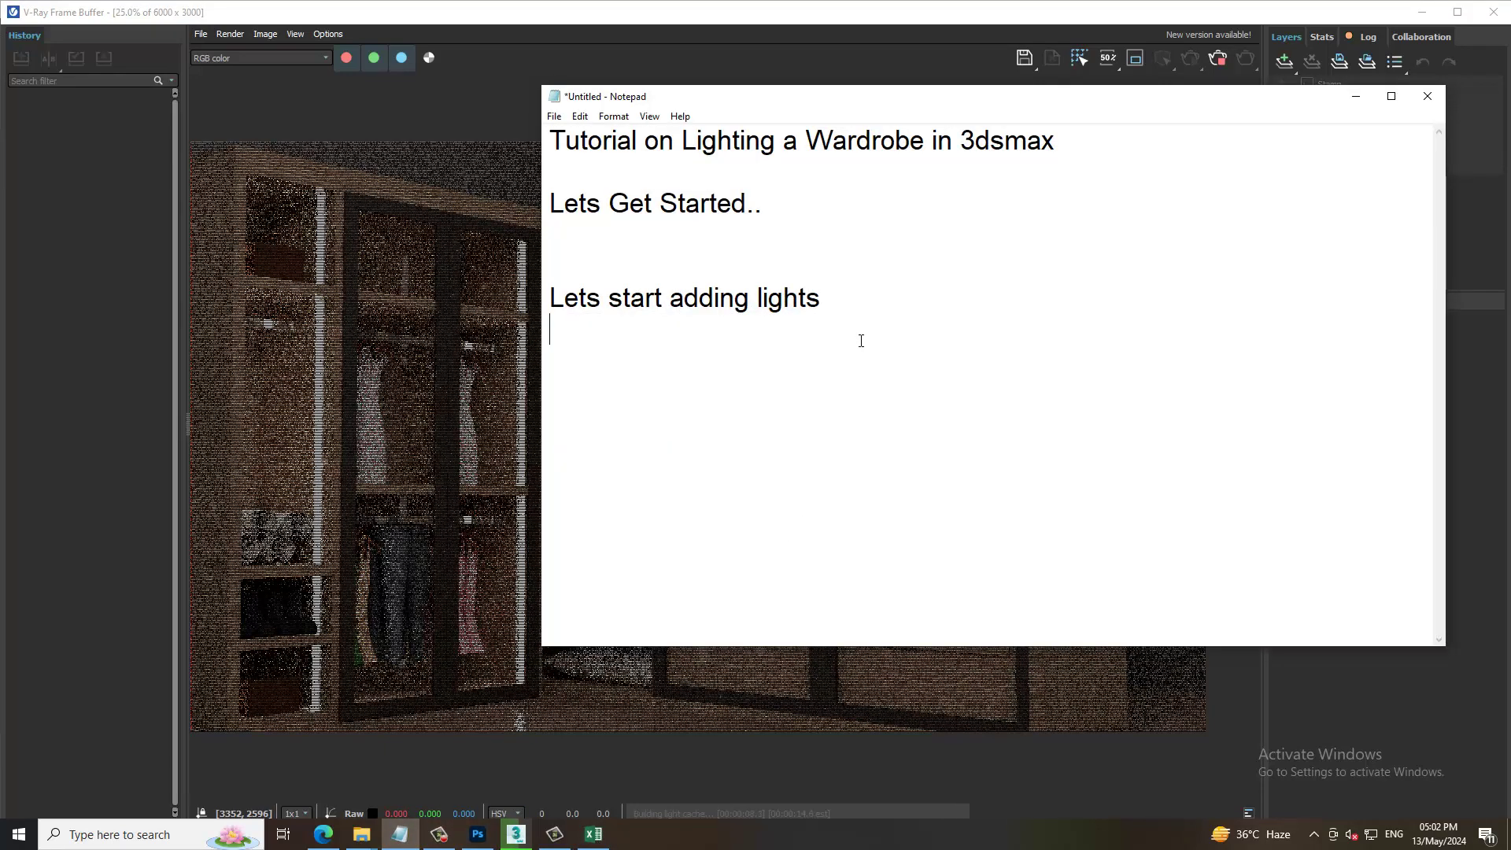
type("Thanks for")
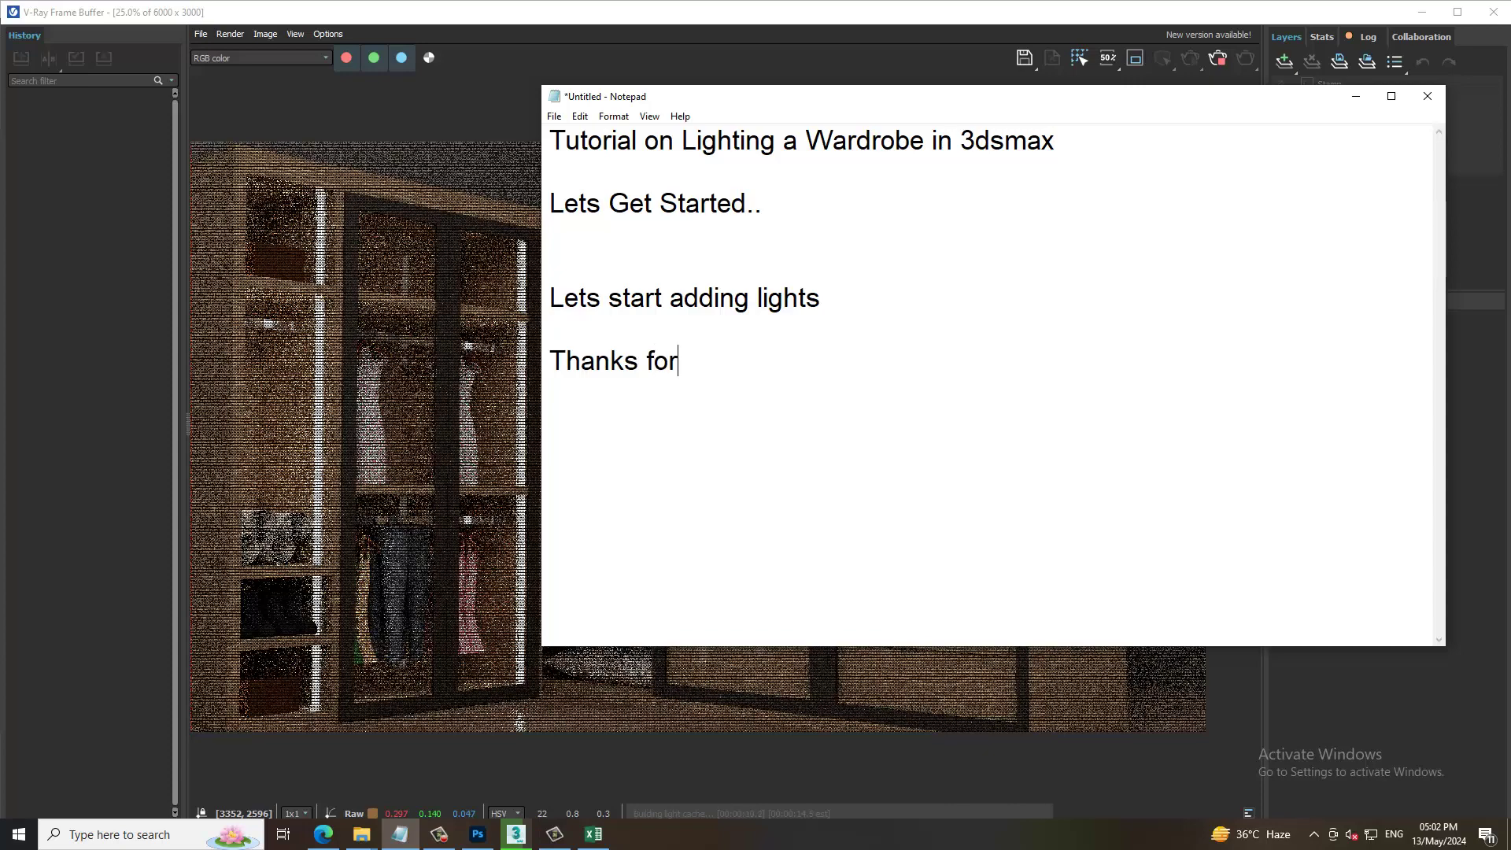
type(" Watching")
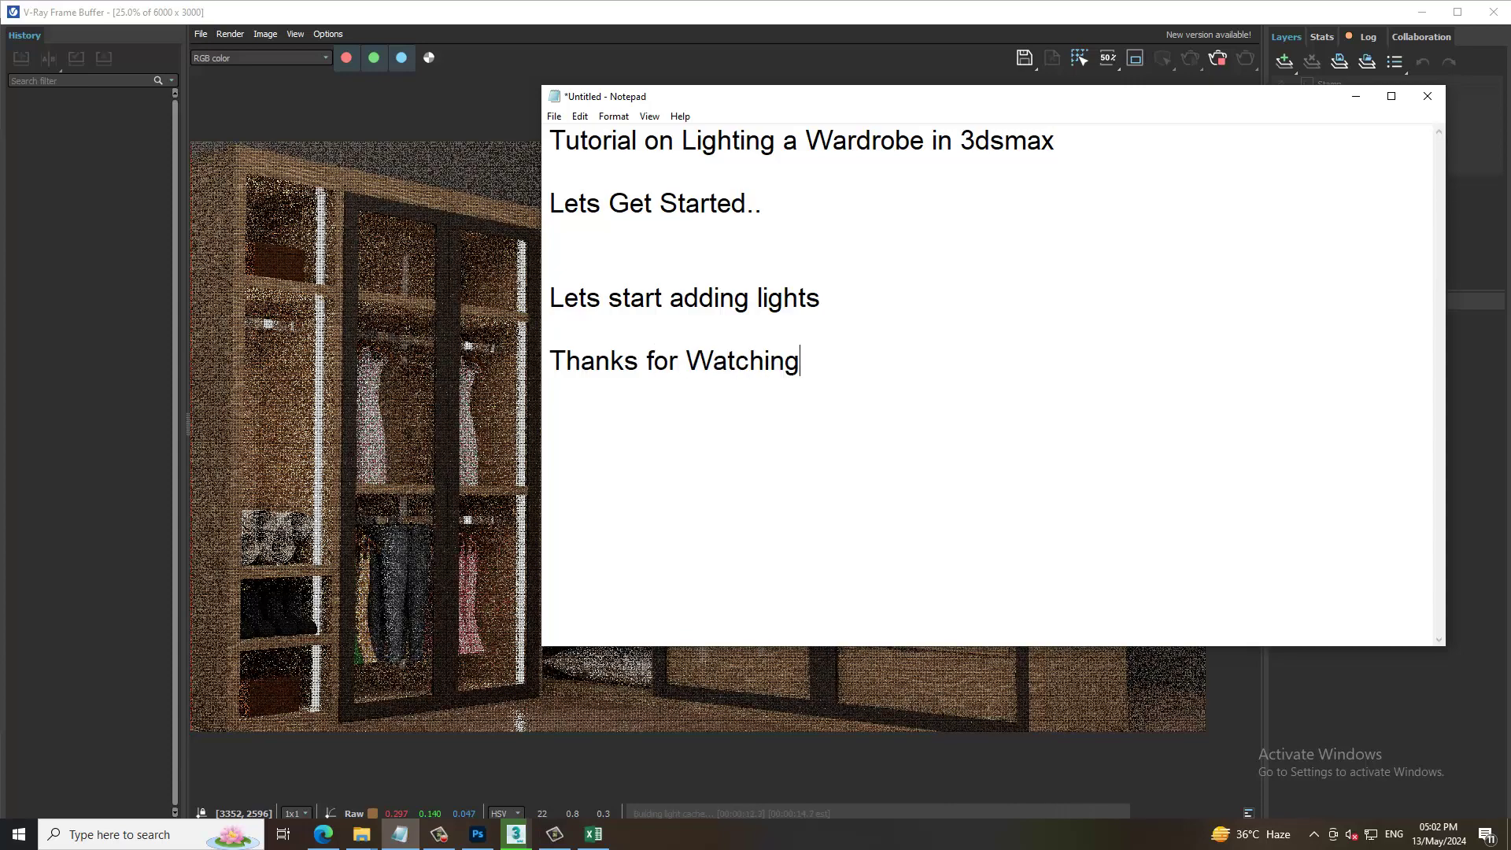
type("...")
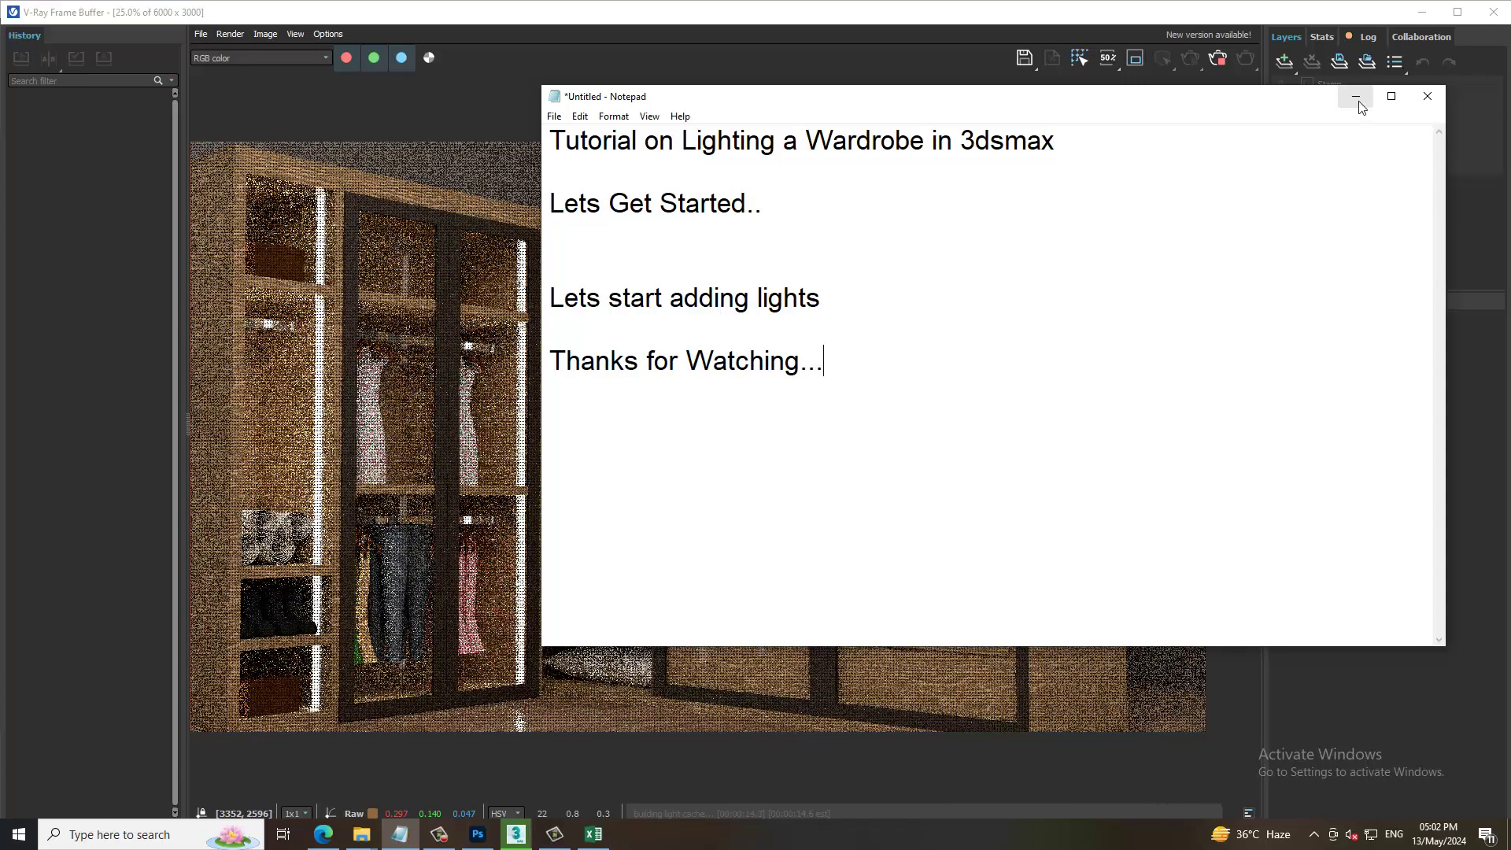
left_click(1355, 96)
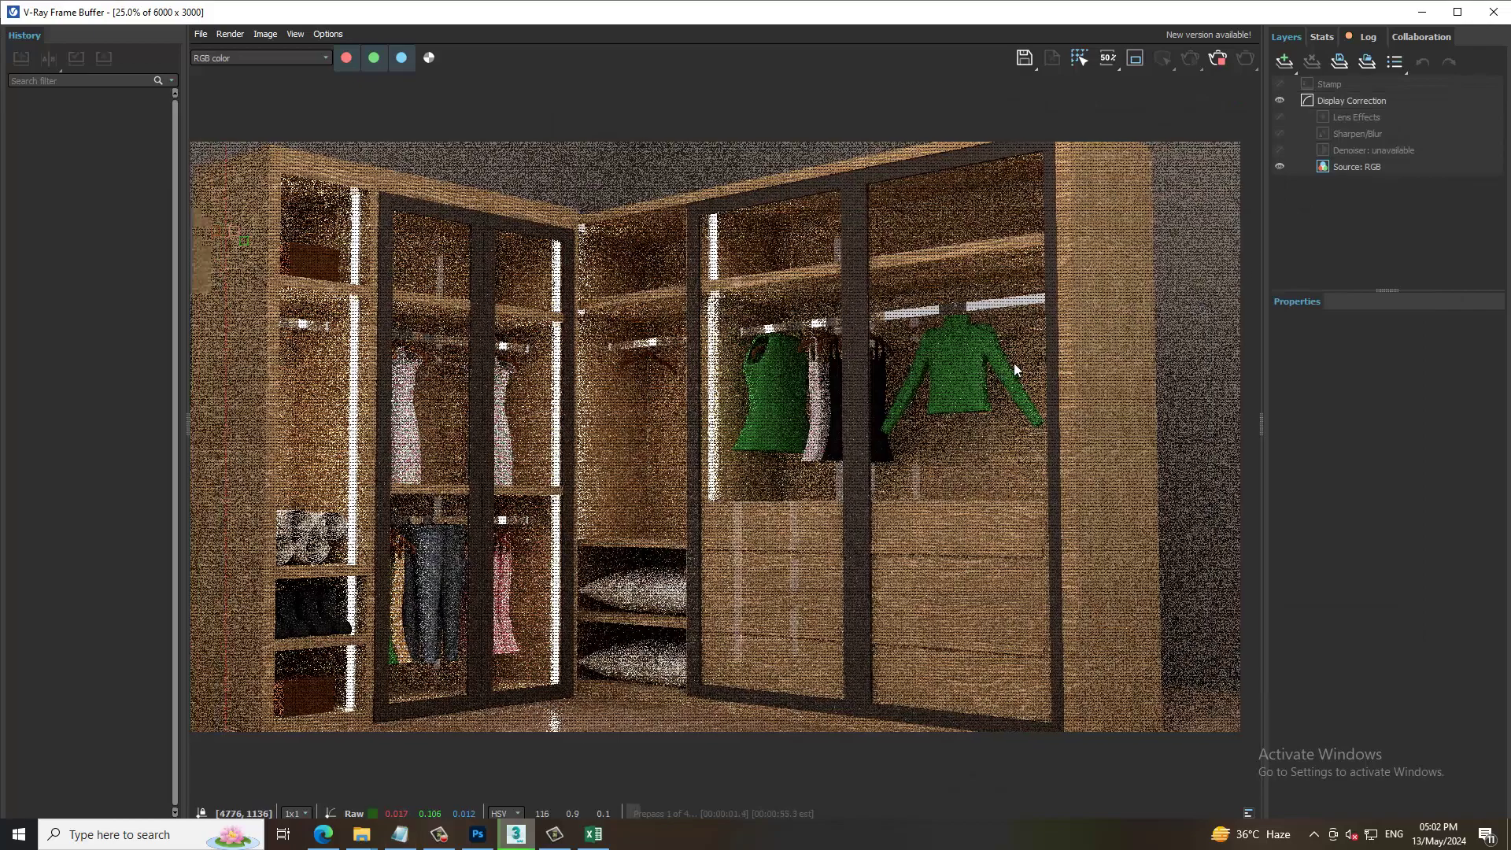